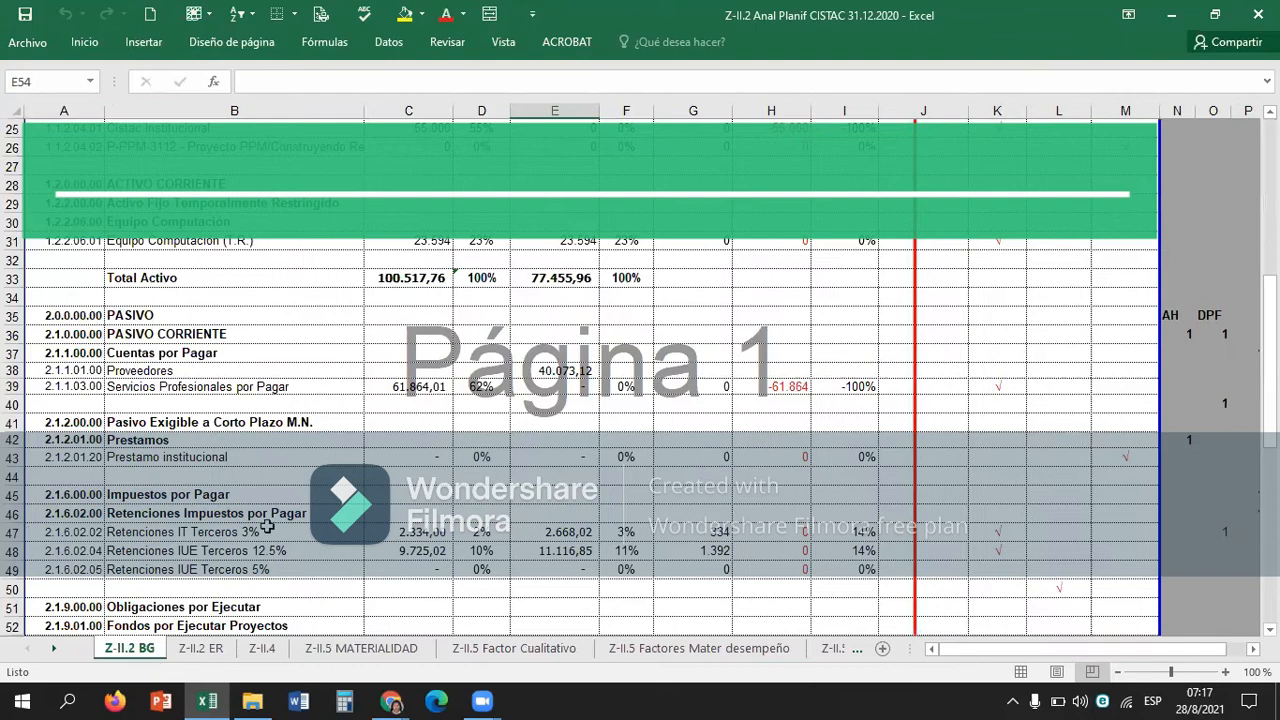
Review the balance sheet from the liability accounts back up to the client and project details in the header.
key("Up")
key("Up")
key("Up")
key("Up")
key("Up")
key("Up")
key("Up")
key("Up")
key("Up")
key("Up")
key("Up")
key("Up")
key("Up")
key("Up")
key("Up")
key("Up")
key("Up")
key("Up")
key("Up")
key("Up")
key("Up")
key("Up")
key("Up")
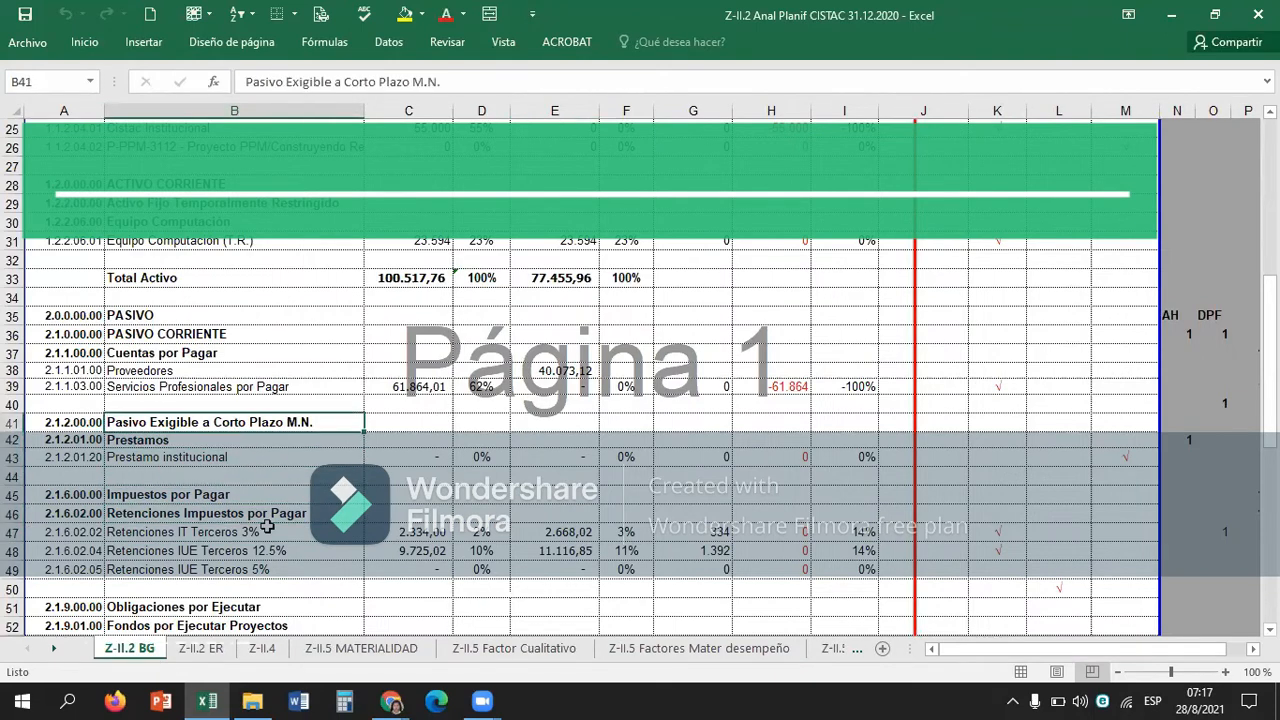
key("Up")
key("Up")
key("Up")
key("Up")
key("Down")
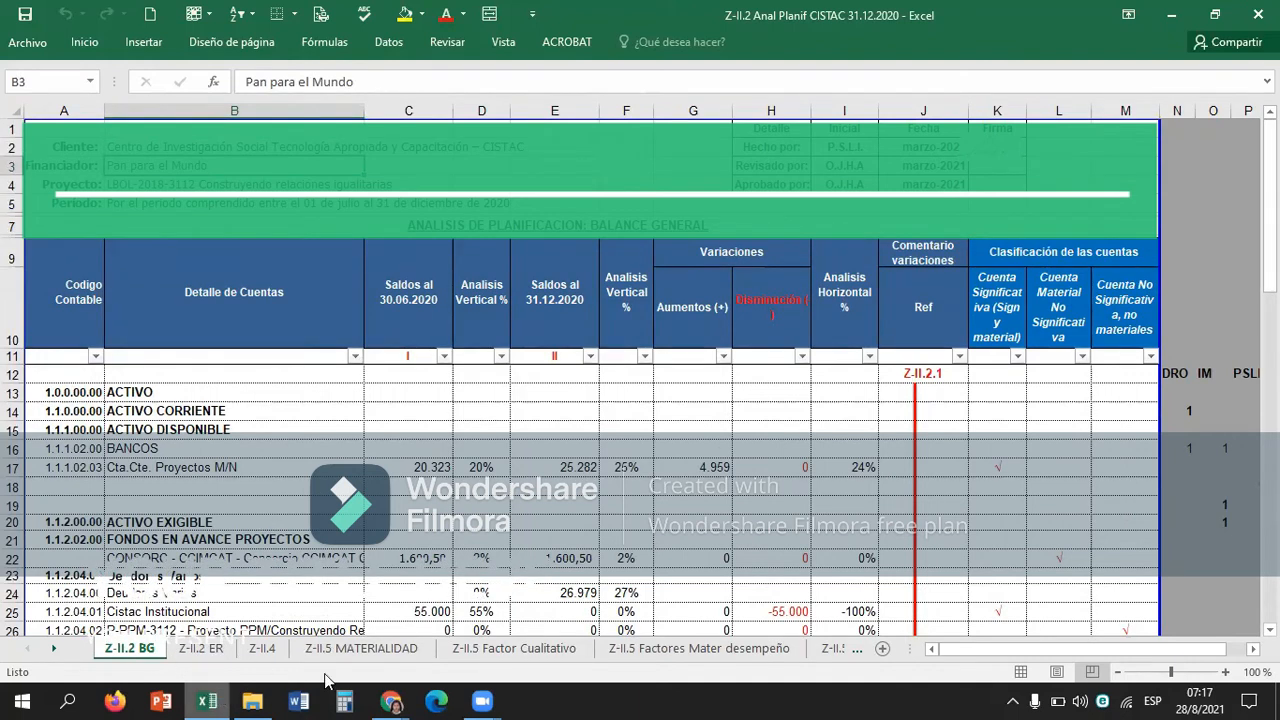
Switch to the Z INDICE GENERAL spreadsheet in Chrome and examine the planning entries Z-II.1 and Z-II.2.
mouse_move(388, 697)
left_click(340, 644)
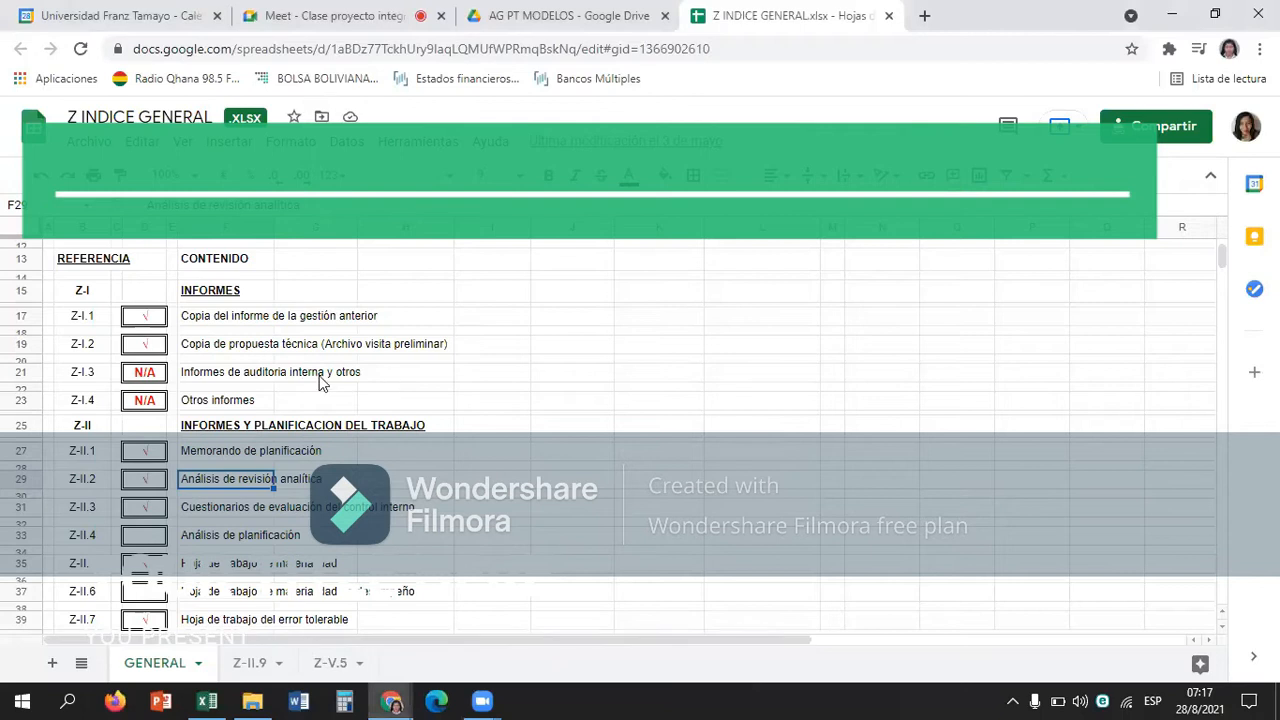
key("Up")
key("Up")
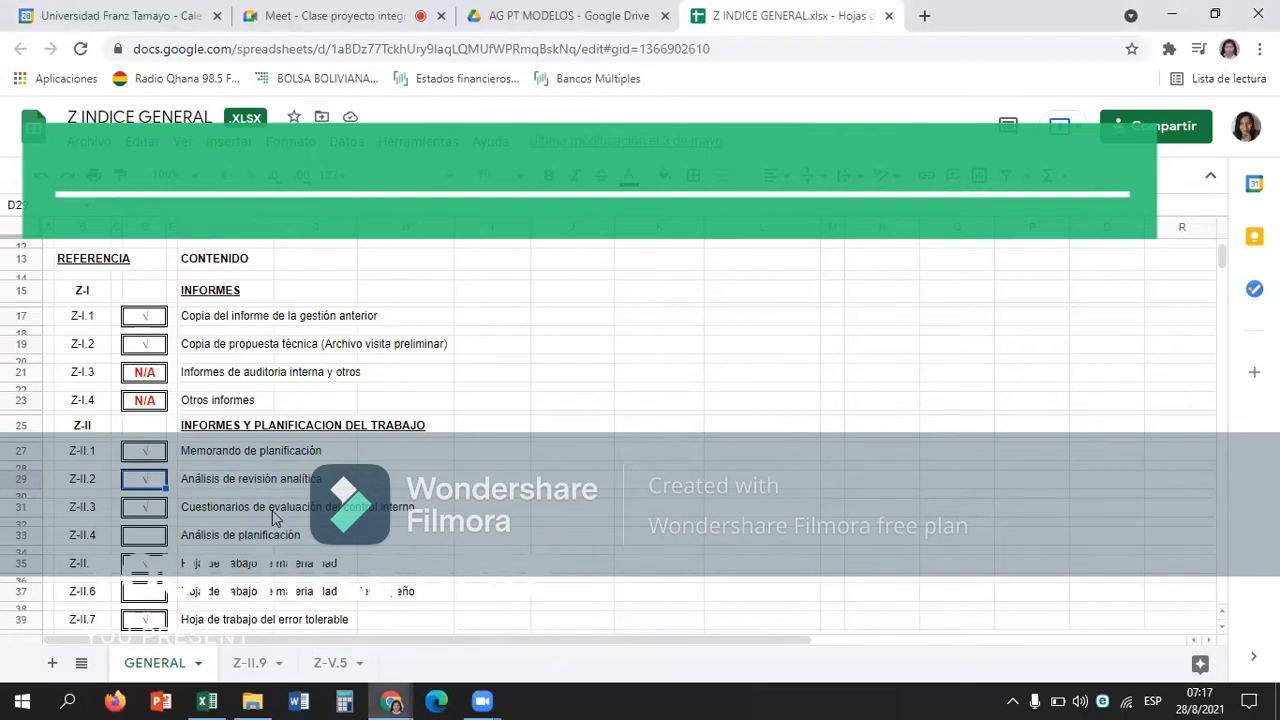
key("Right")
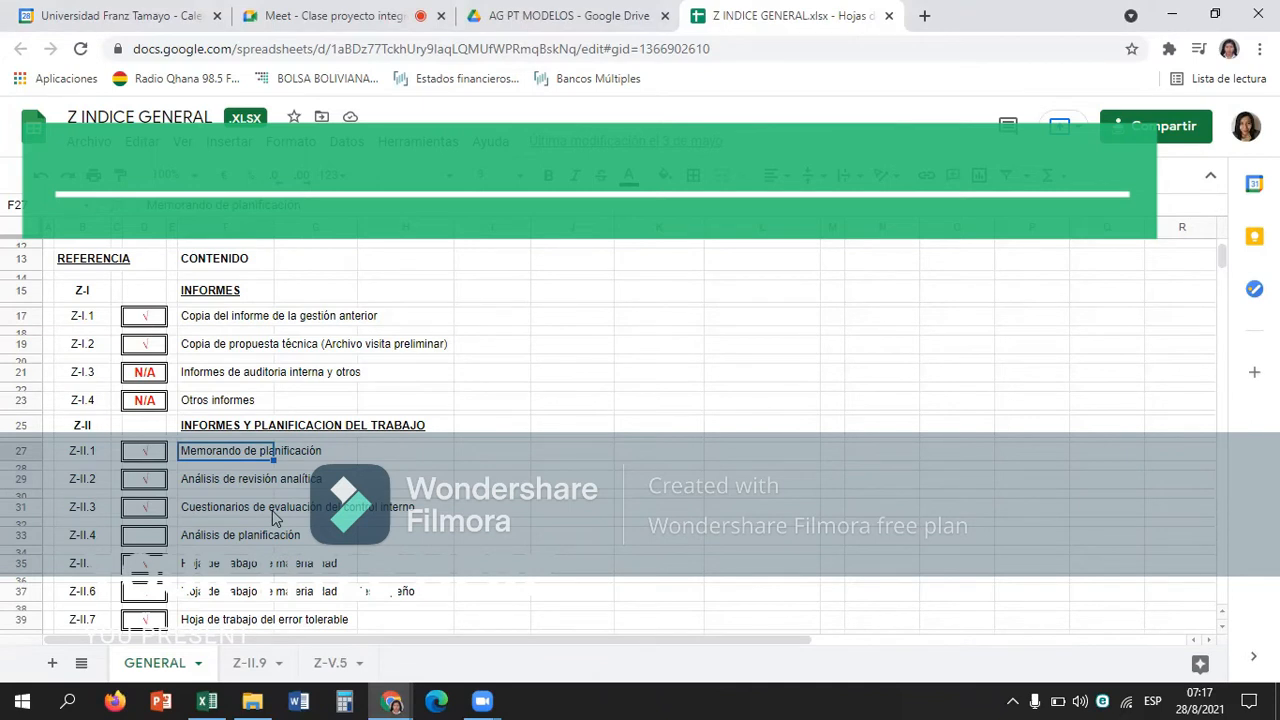
key("Down")
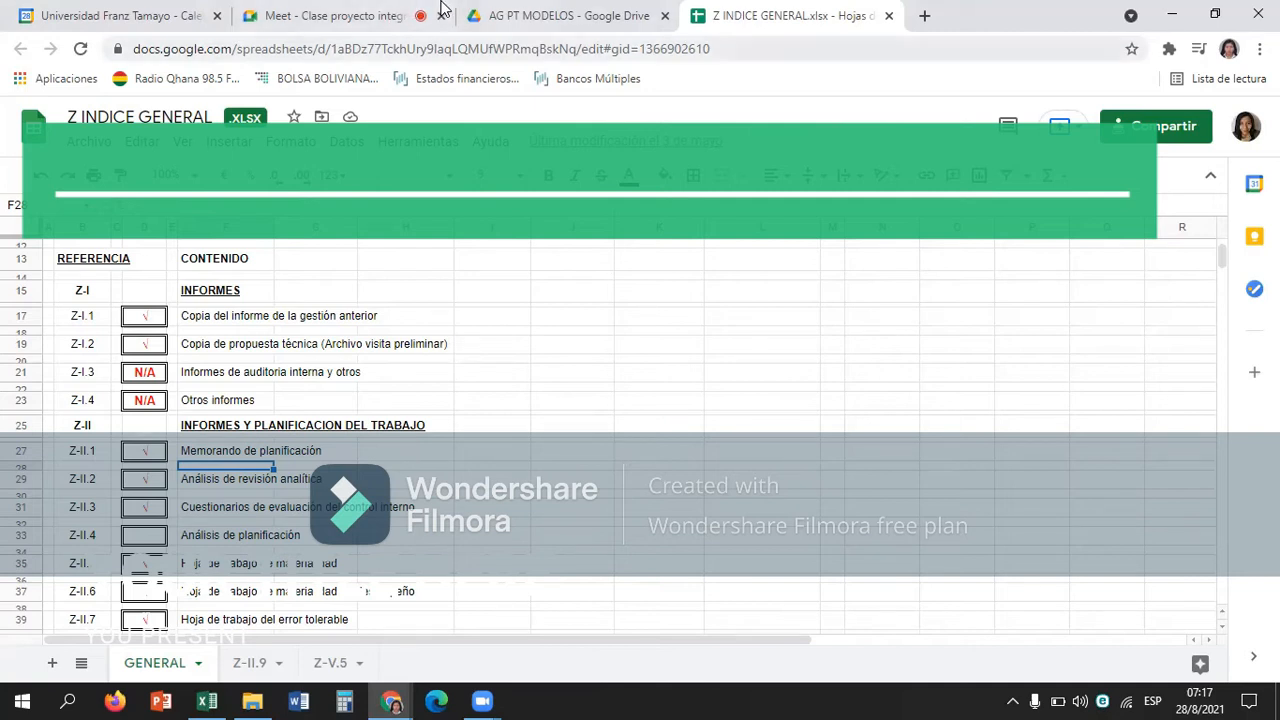
Check the AG PT MODELOS folder in Google Drive, and return to the balance sheet workbook in Excel.
left_click(541, 12)
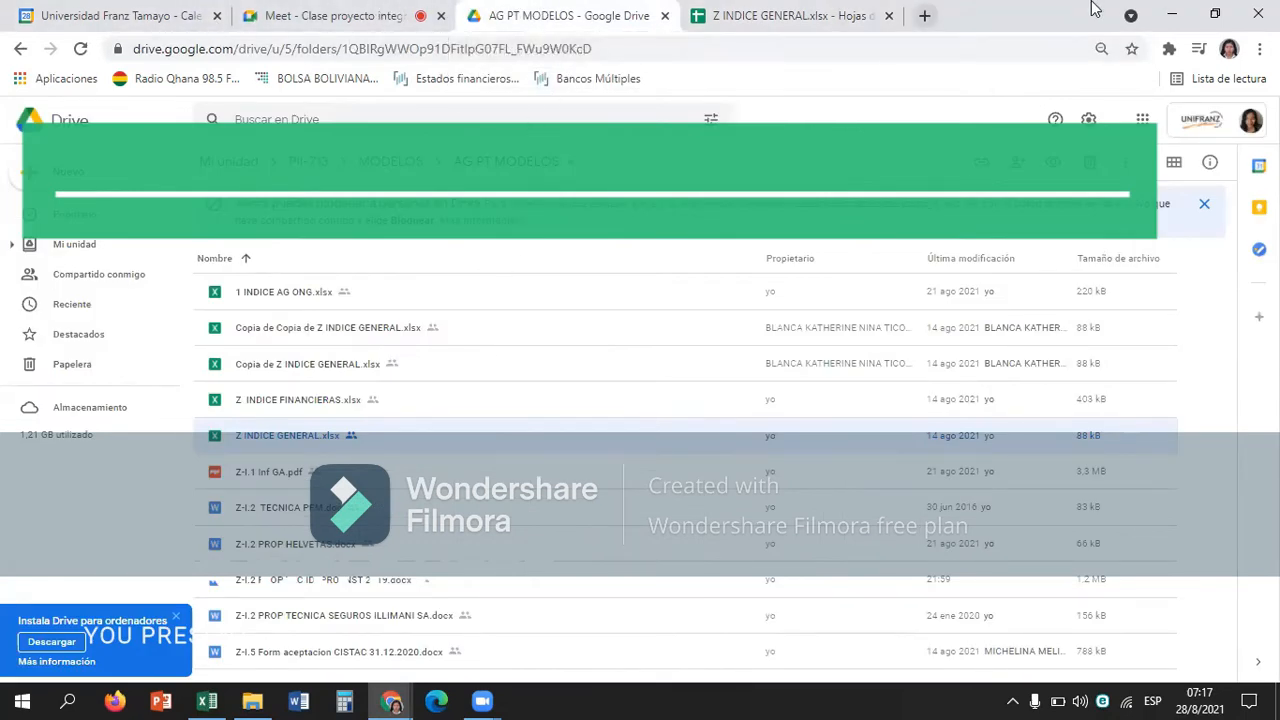
left_click(1171, 13)
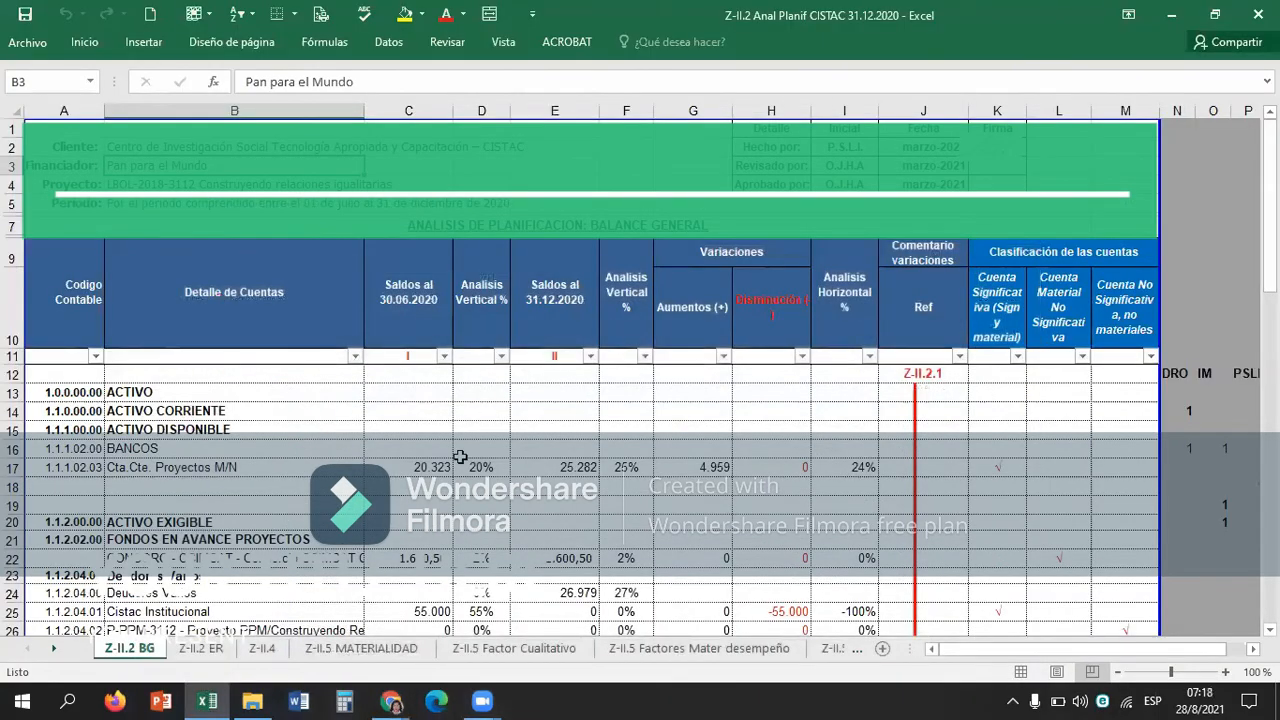
Examine the BANCOS and Cta.Cte. Proyectos M/N rows under ACTIVO DISPONIBLE.
left_click(460, 452)
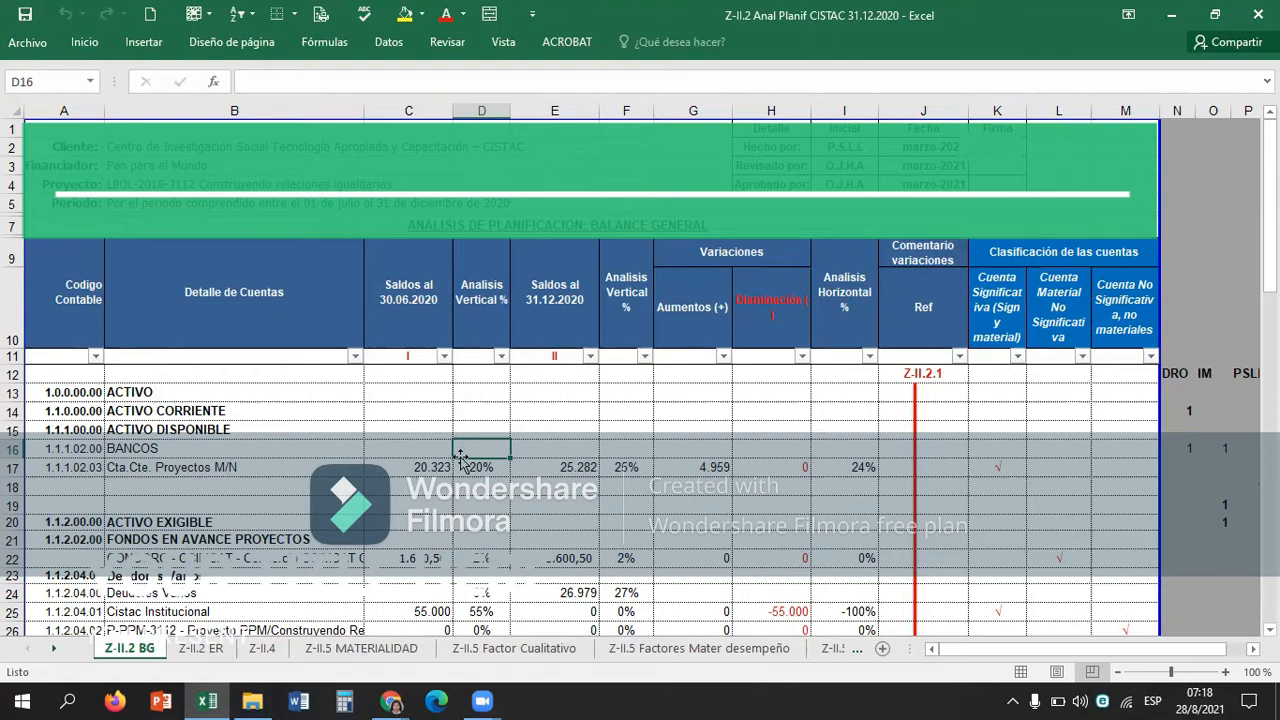
key("XF86AudioRaiseVolume")
key("Left")
key("Left")
key("Left")
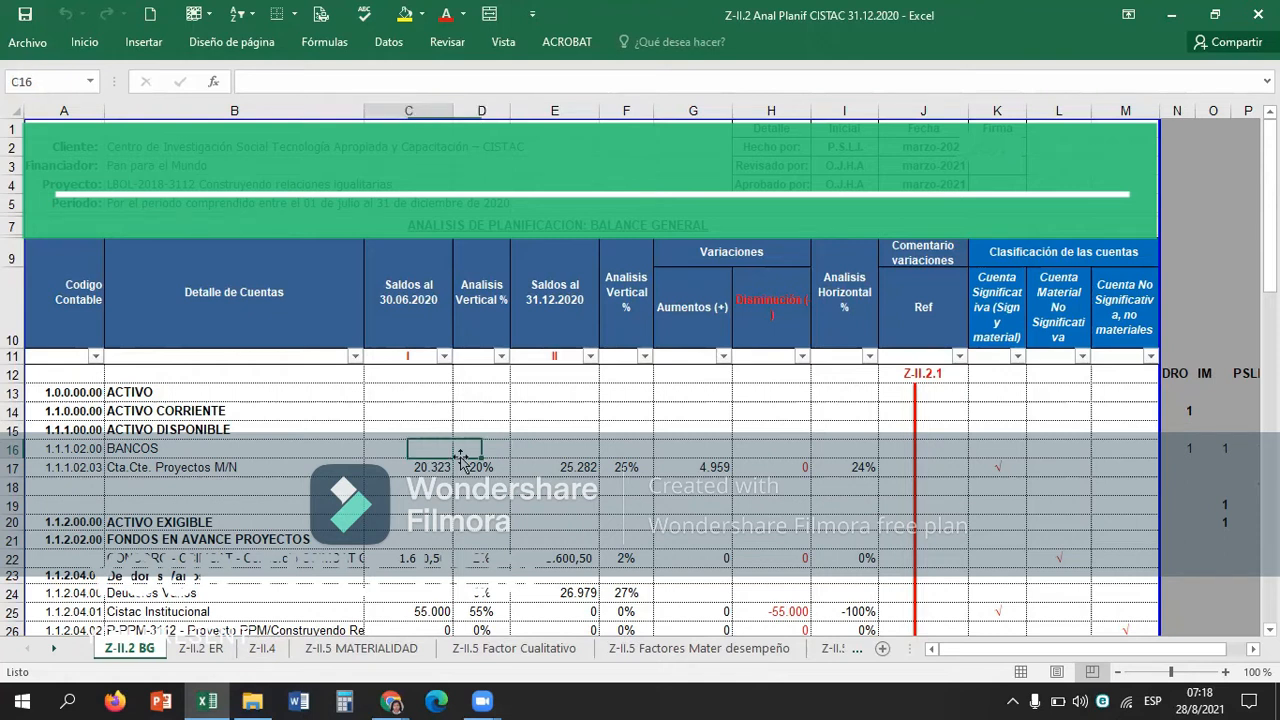
key("Down")
key("Right")
key("Up")
key("Down")
key("Down")
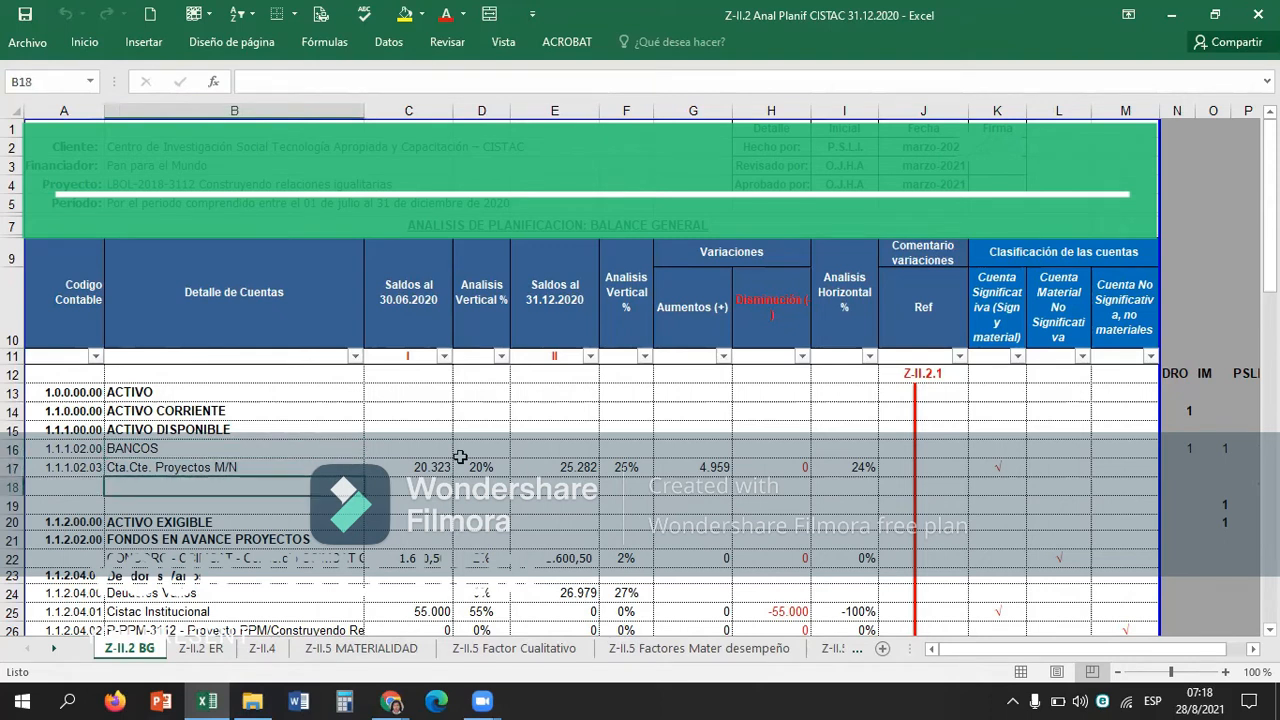
key("Up")
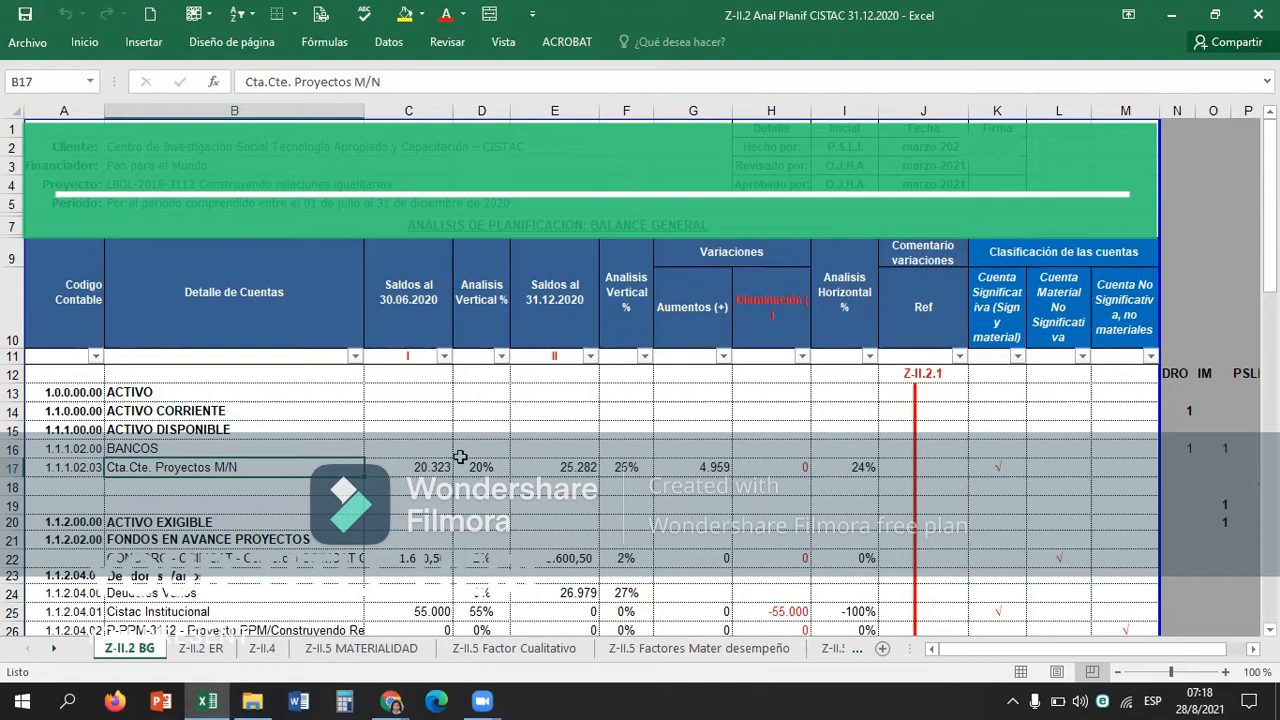
Review the asset, liability and equity accounts in column B down to the work-performed notes below the table.
key("Down")
key("Down")
key("Down")
key("Down")
key("Down")
key("Down")
key("Down")
key("Down")
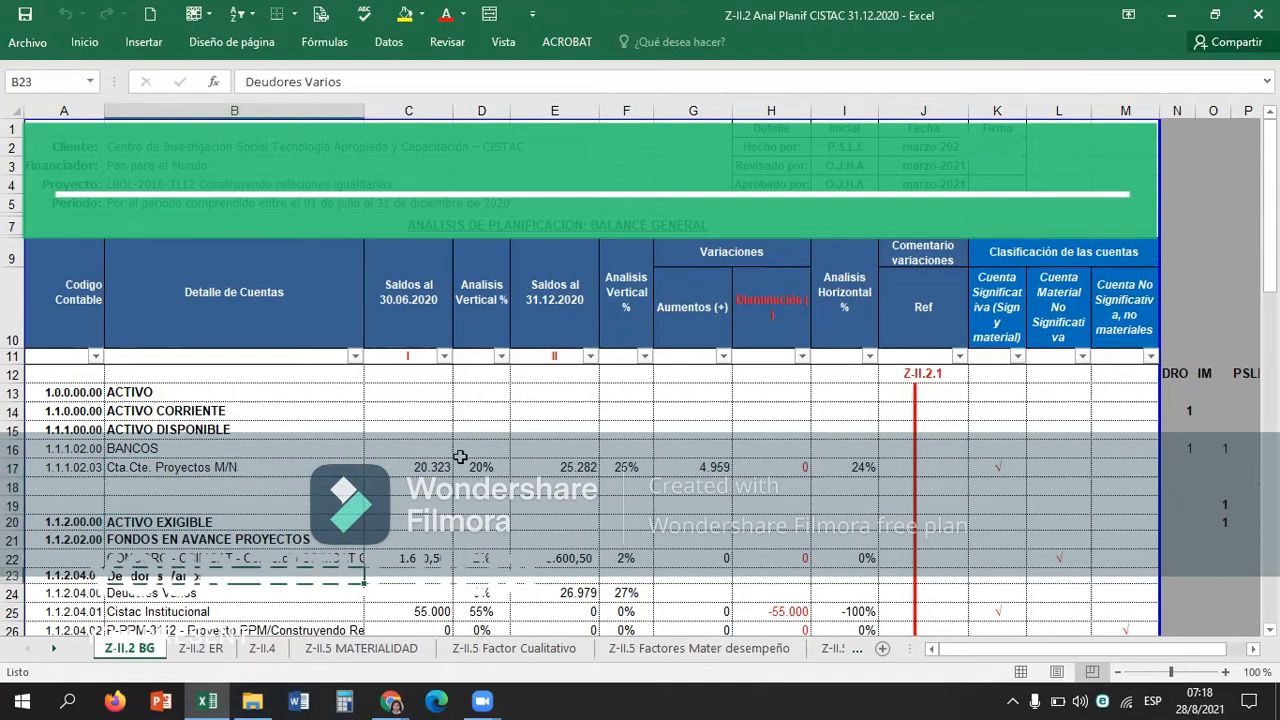
key("Down")
key("Down")
key("Down")
key("Down")
key("Down")
key("Down")
key("Down")
key("Down")
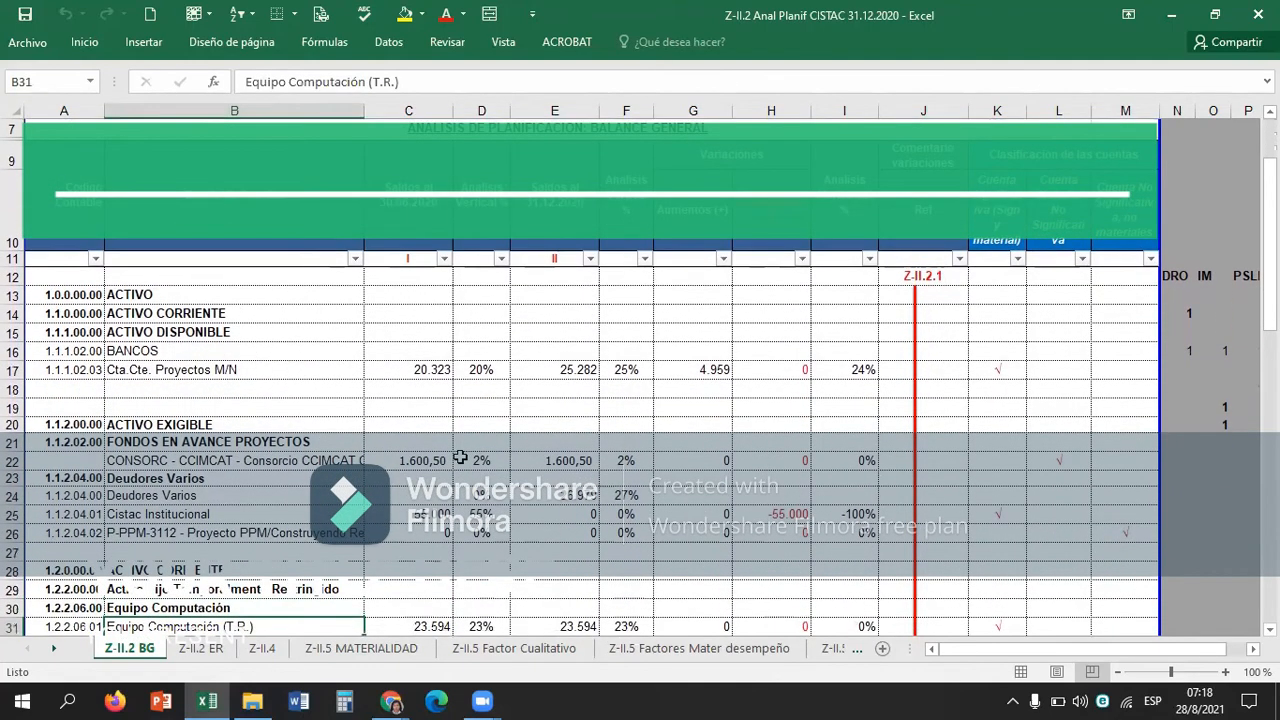
key("Down")
key("Down")
key("Down")
key("Down")
key("Down")
key("Down")
key("Down")
key("Down")
key("Down")
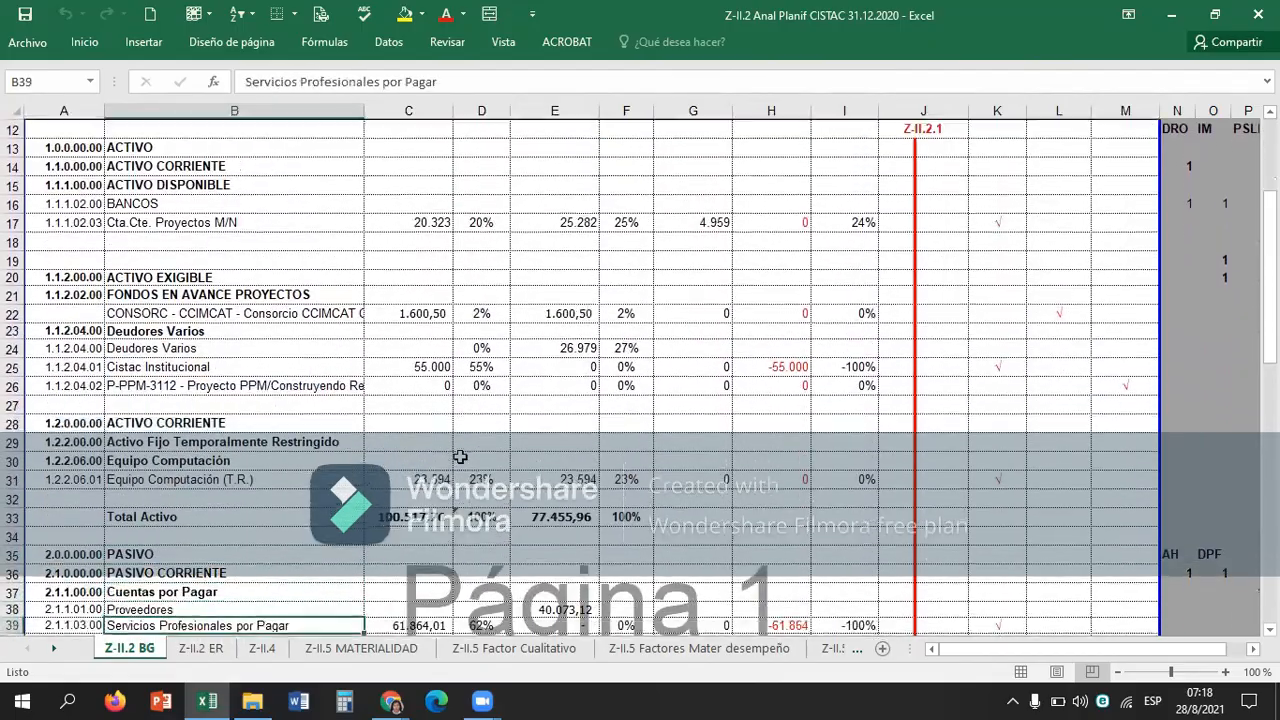
key("Down")
key("Down")
key("Down")
key("Down")
key("Down")
key("Down")
key("Down")
key("Down")
key("Down")
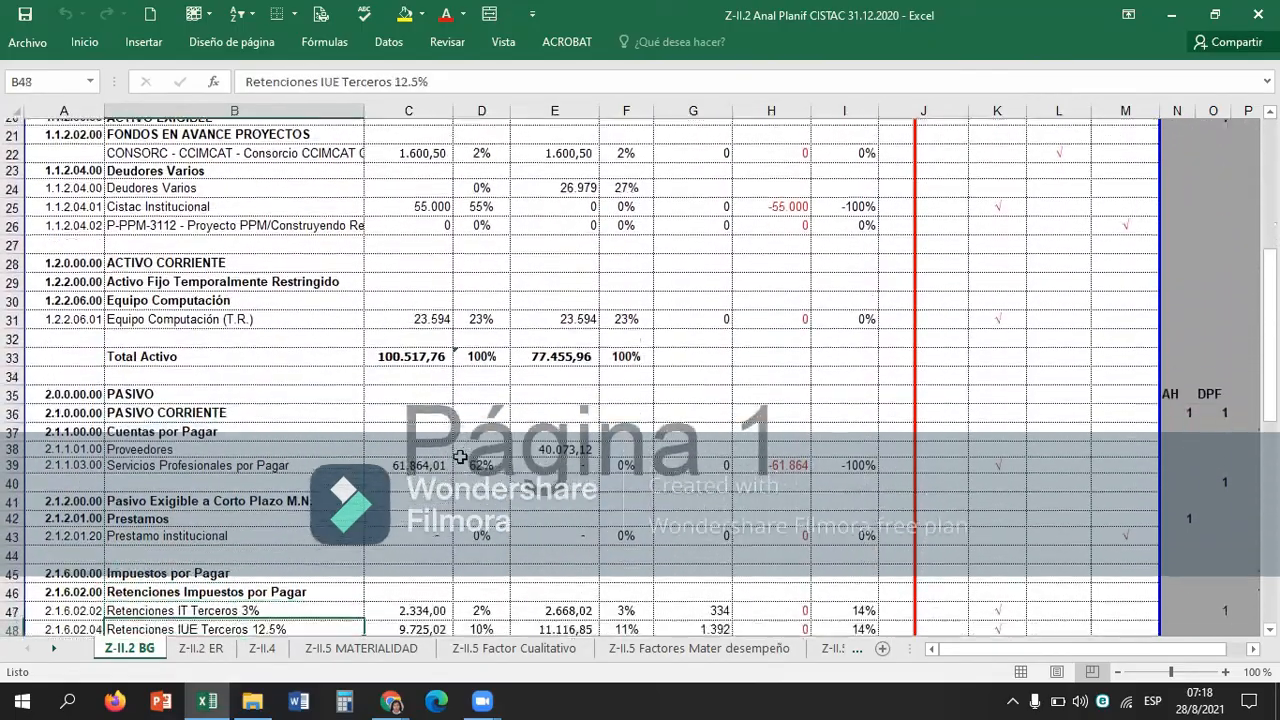
key("Down")
key("Down")
key("Down")
key("Down")
key("Down")
key("Down")
key("Down")
key("Down")
key("Down")
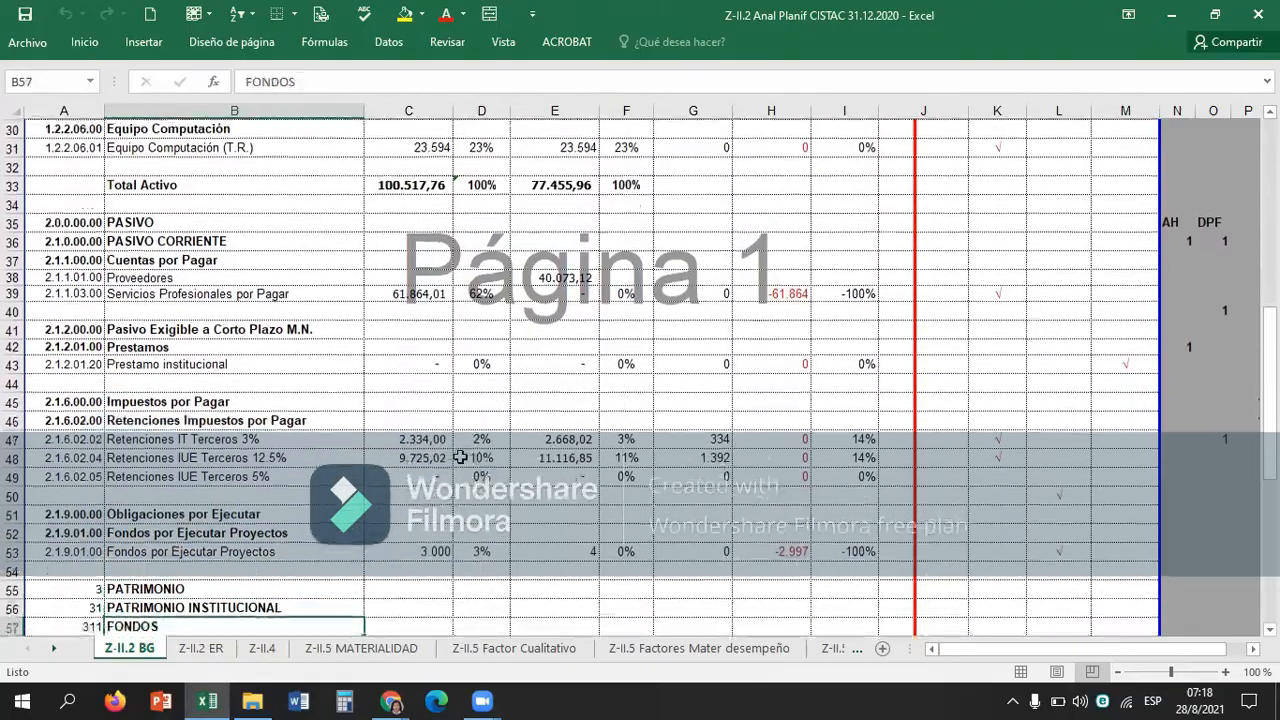
key("Down")
key("Down")
key("Down")
key("Down")
key("Down")
key("Down")
key("Down")
key("Down")
key("Down")
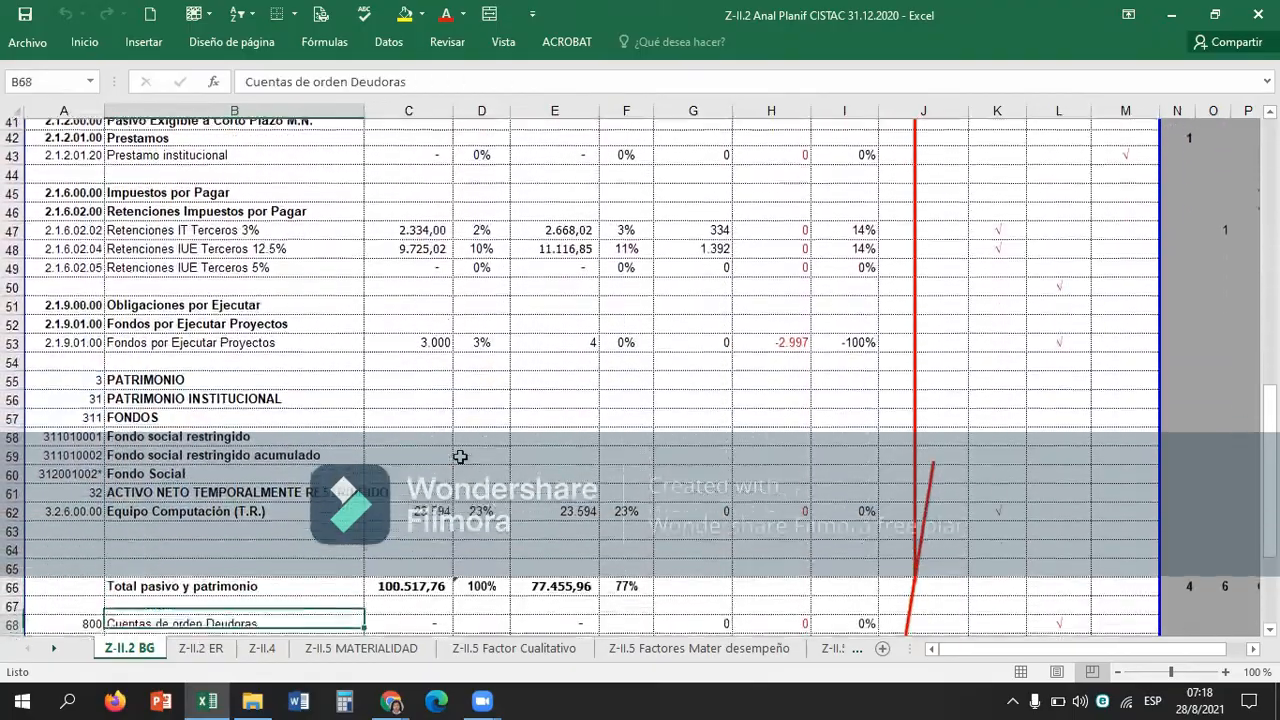
key("Down")
key("Down")
key("Down")
key("Down")
key("Down")
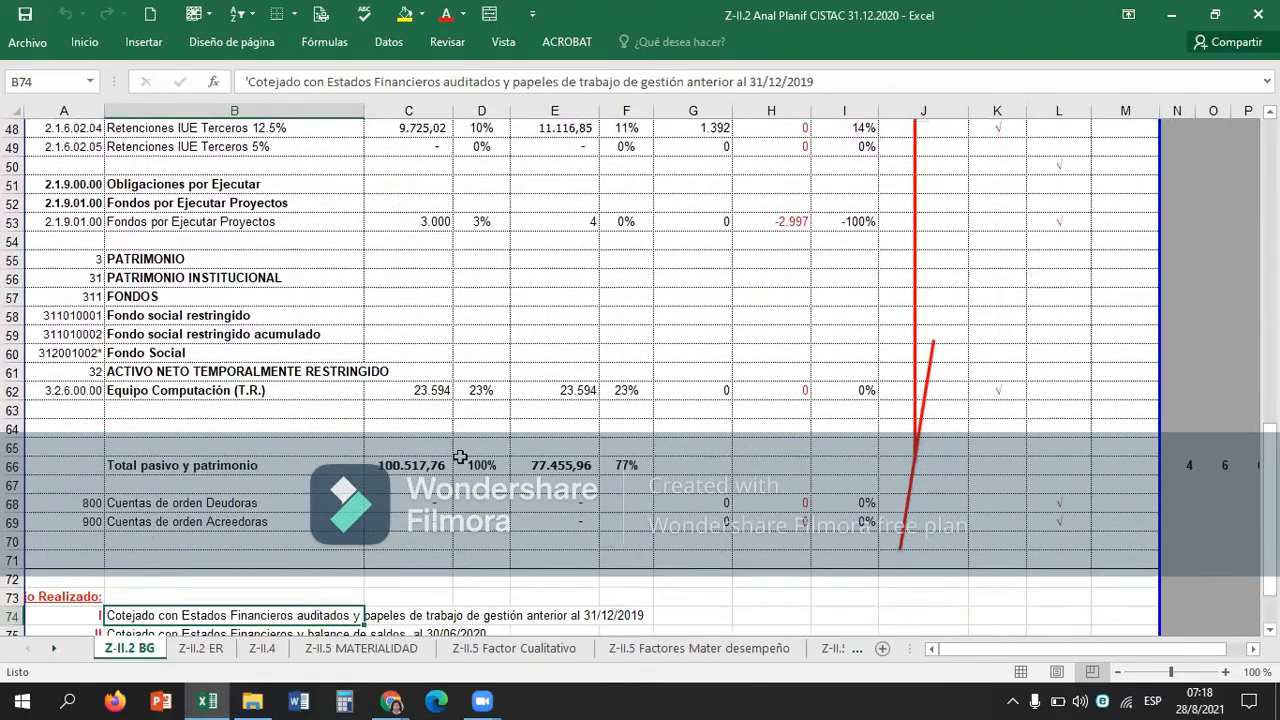
Inspect the balance check formula in C78 and the cells it references for the 30.06.2020 balances.
key("Right")
key("Down")
key("Down")
key("Down")
key("Down")
key("Down")
key("Up")
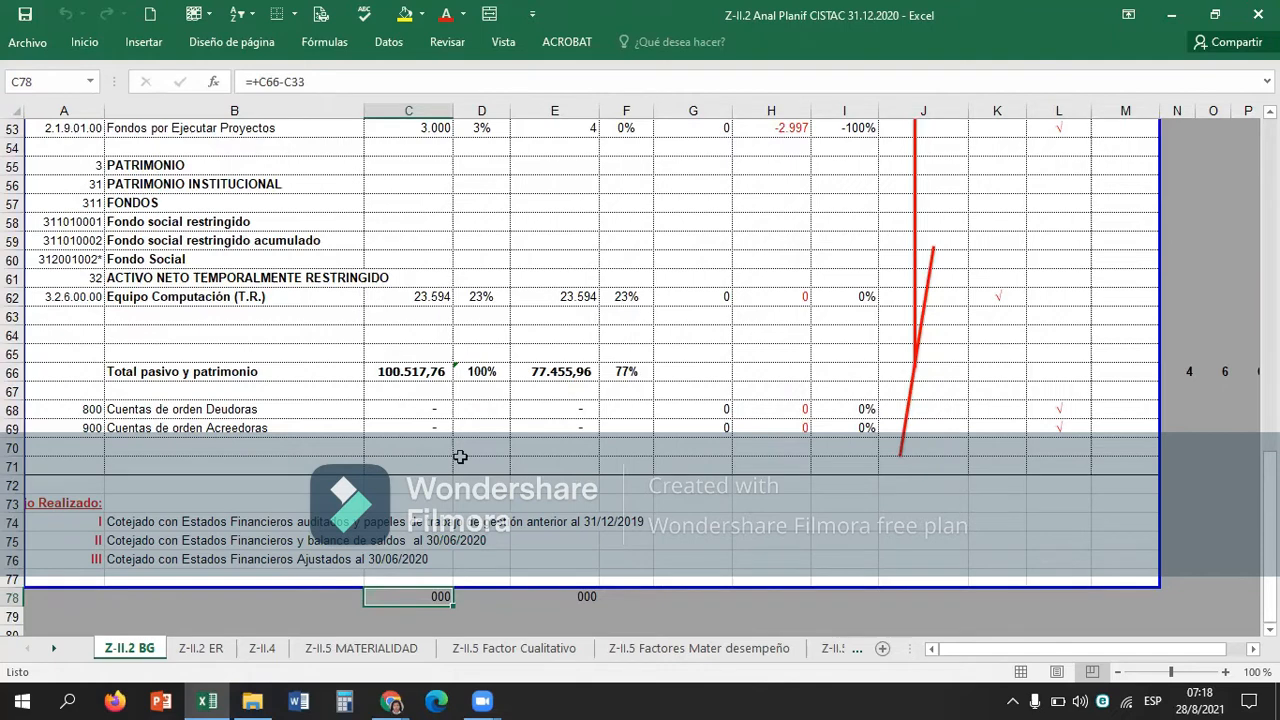
key("F2")
scroll(631, 380, "up", 5)
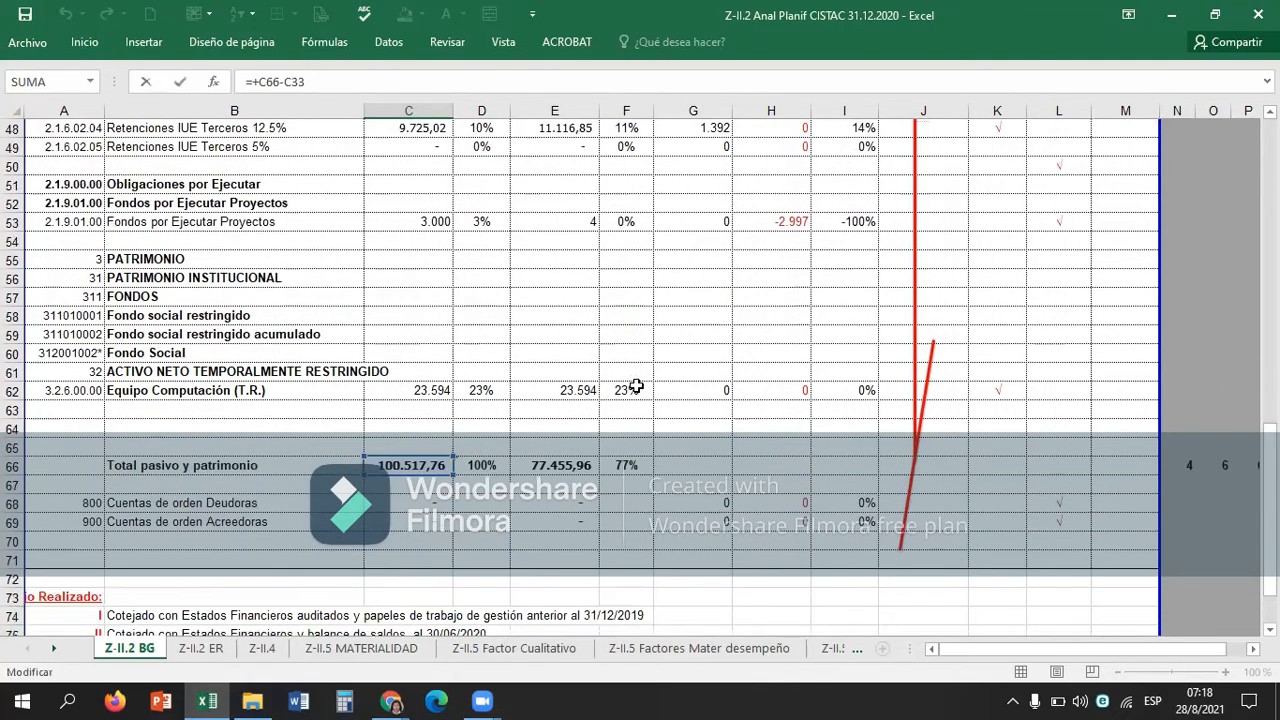
scroll(634, 387, "up", 13)
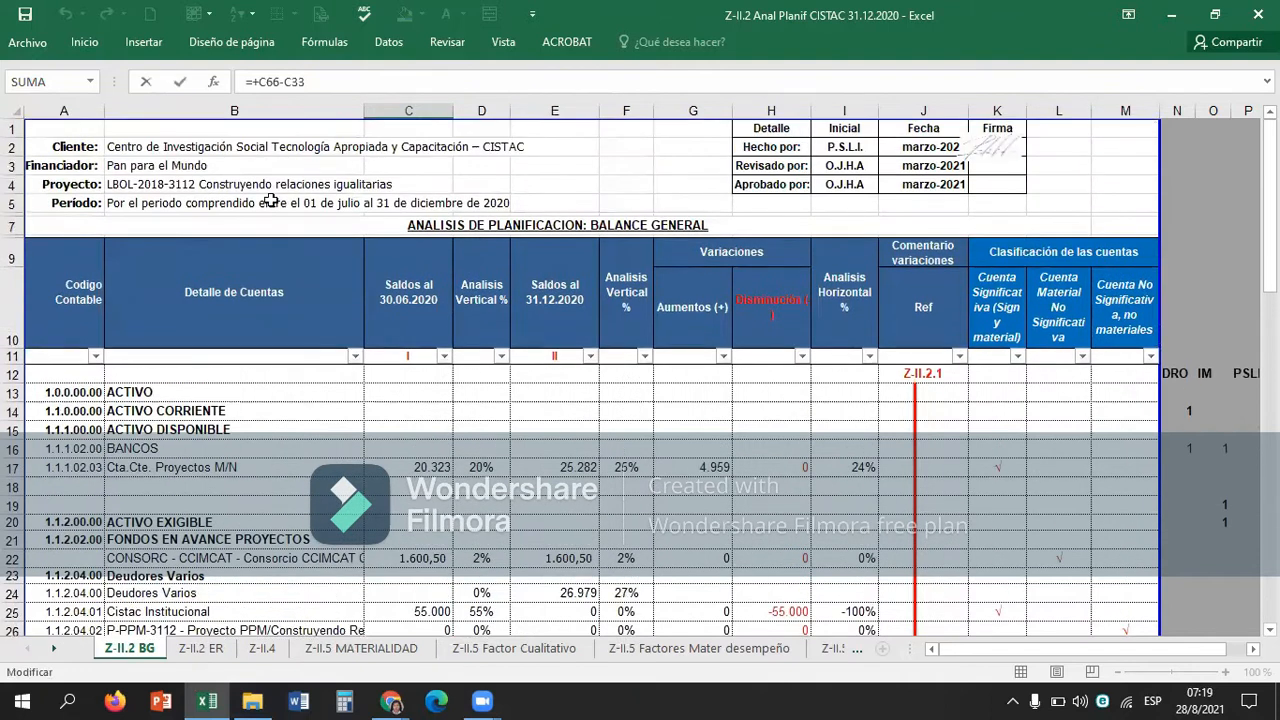
key("Return")
Inspect the balance check formula in E78 for the 31.12.2020 balances, and return to the sheet's header.
key("Up")
key("Right")
key("Right")
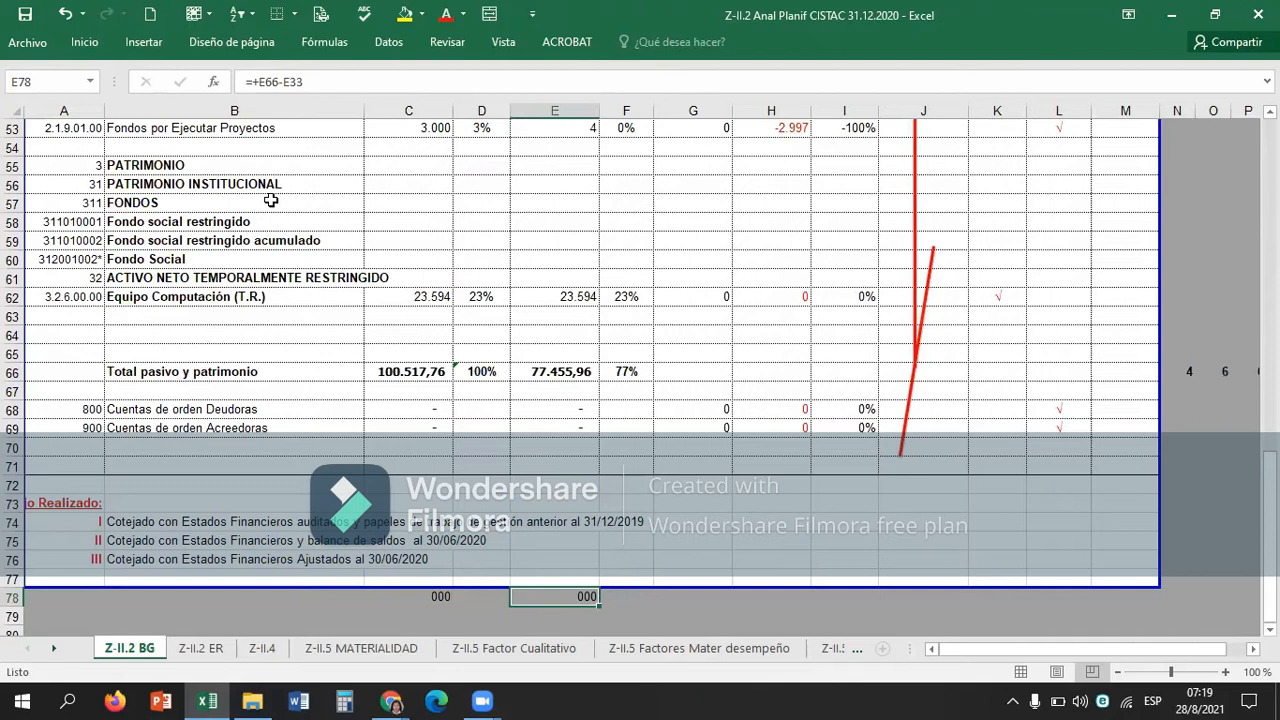
scroll(313, 244, "up", 17)
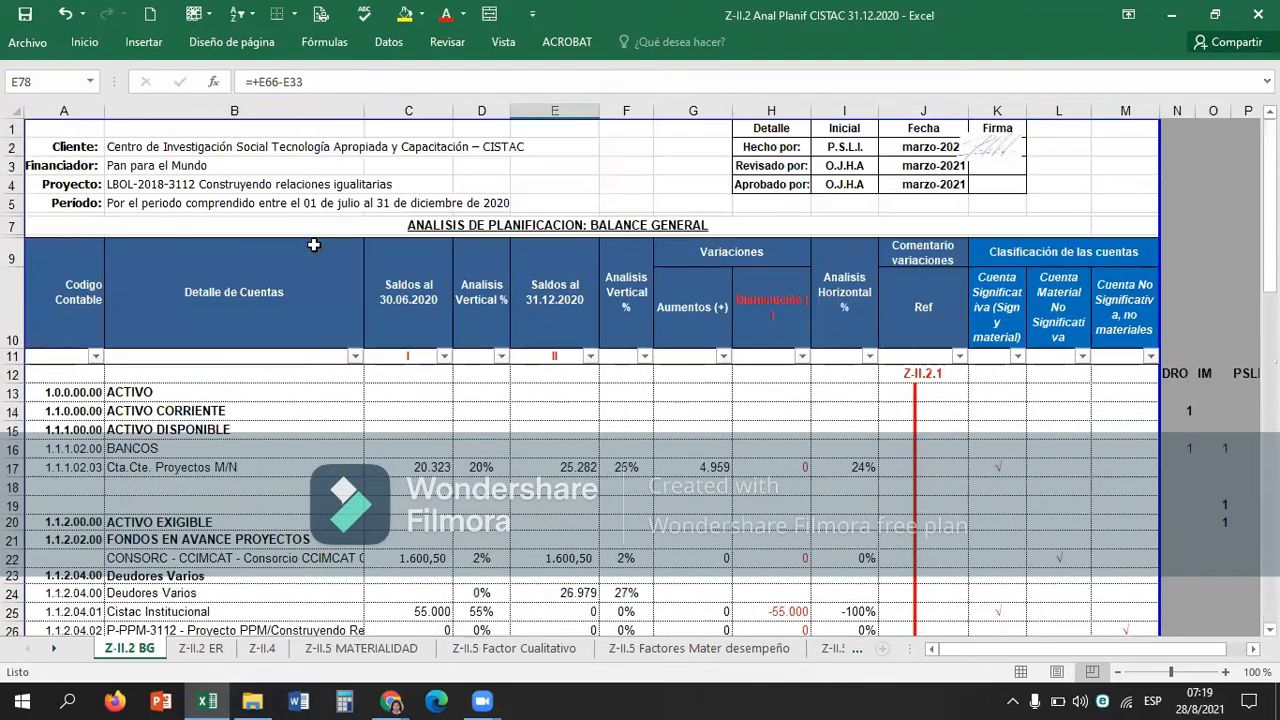
Inspect the vertical analysis formula for Cta.Cte. Proyectos M/N in D17 against its balance and Total Activo.
left_click(456, 449)
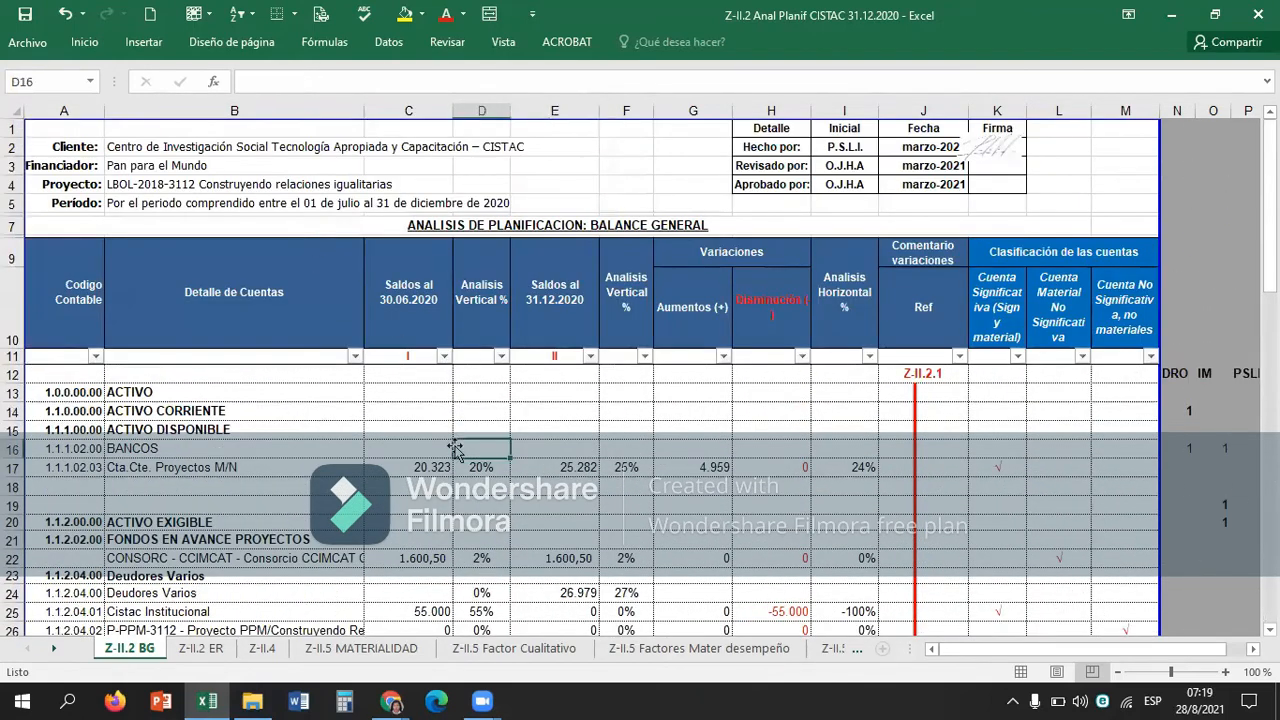
key("Left")
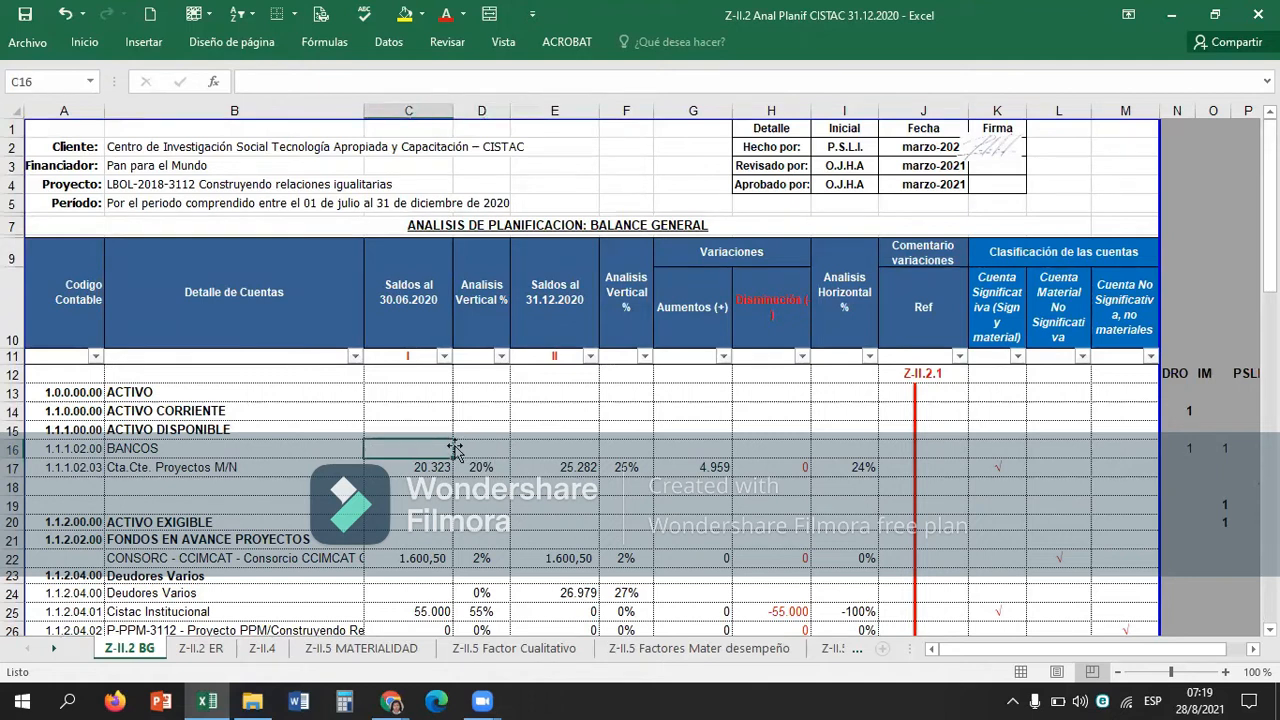
key("Down")
key("Right")
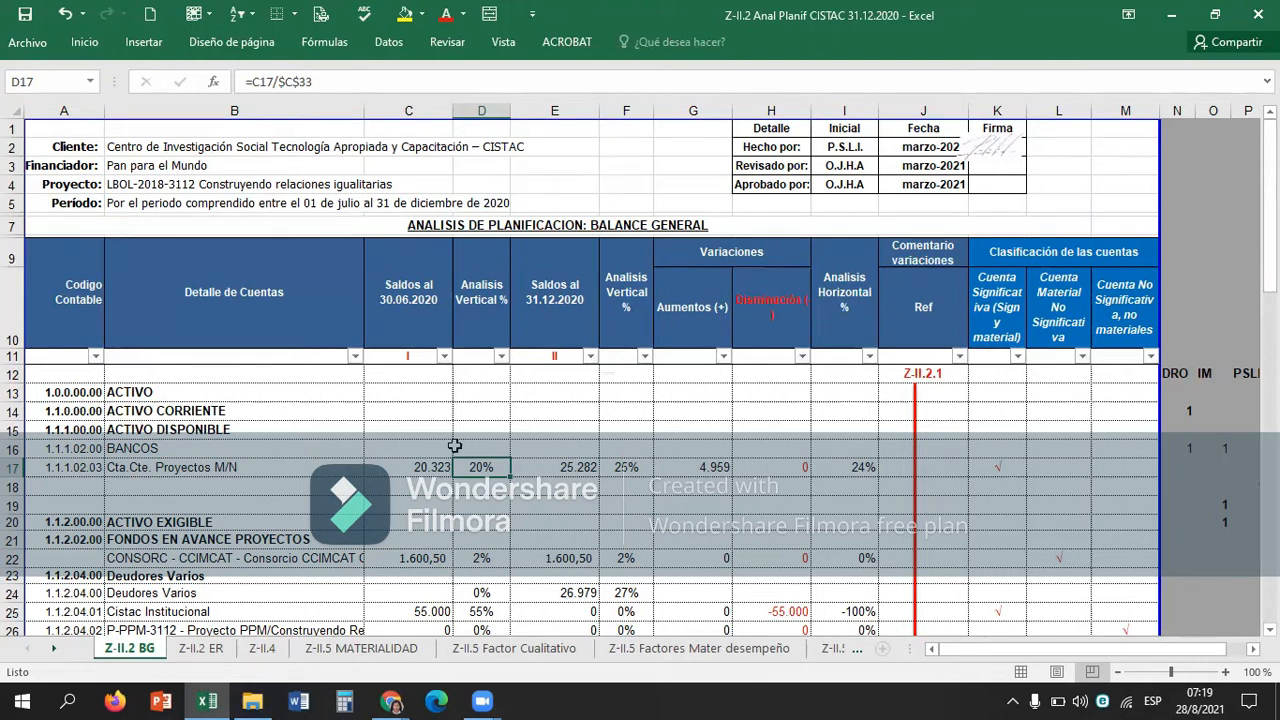
key("Left")
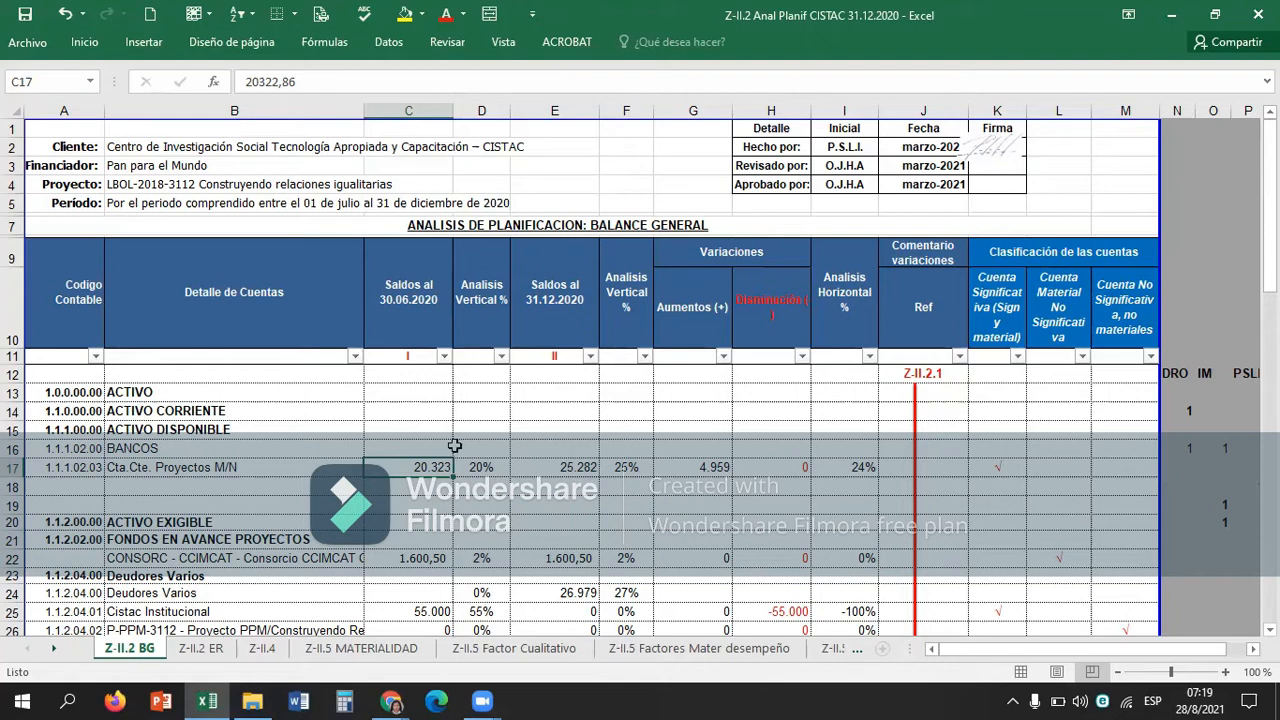
scroll(454, 445, "down", 4)
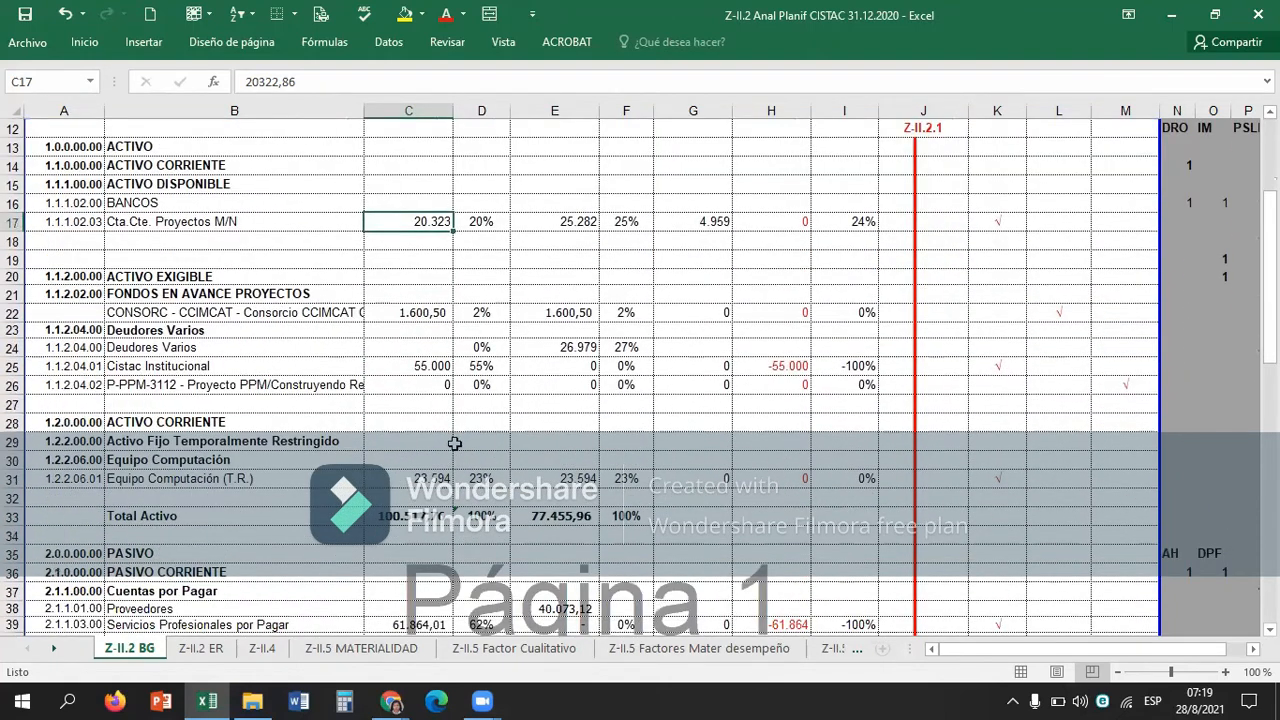
scroll(454, 444, "up", 1)
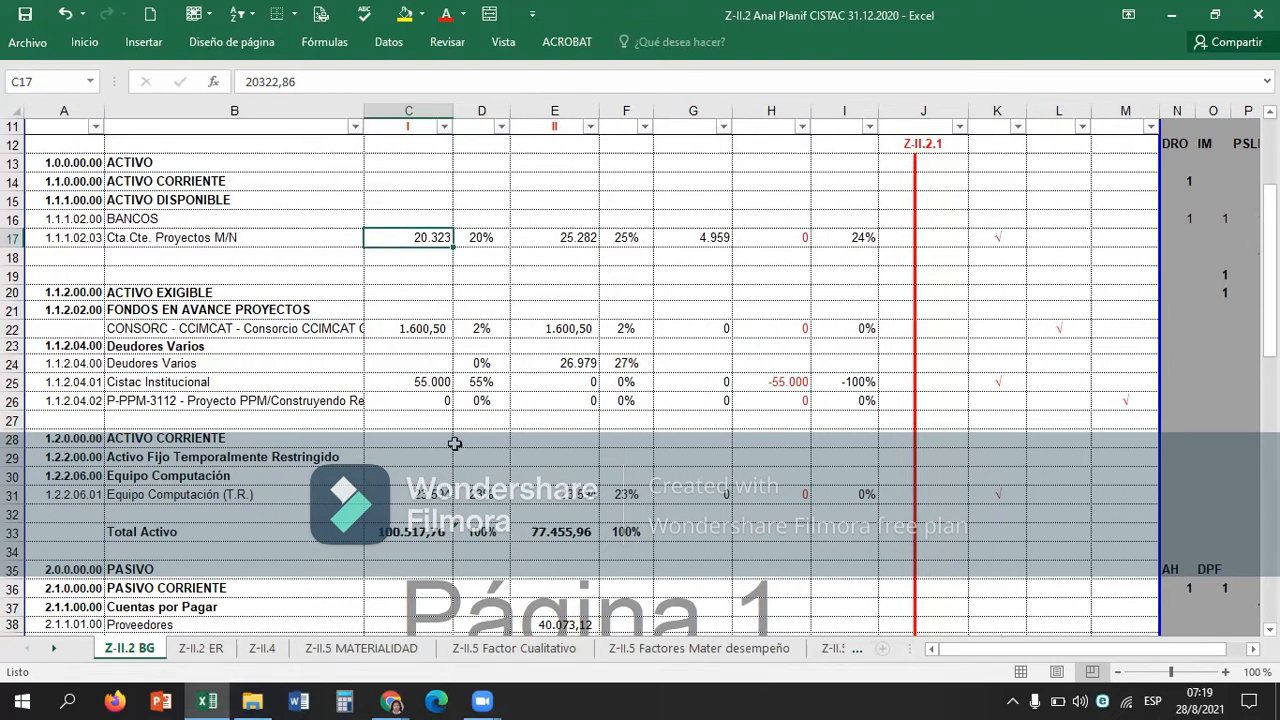
key("Right")
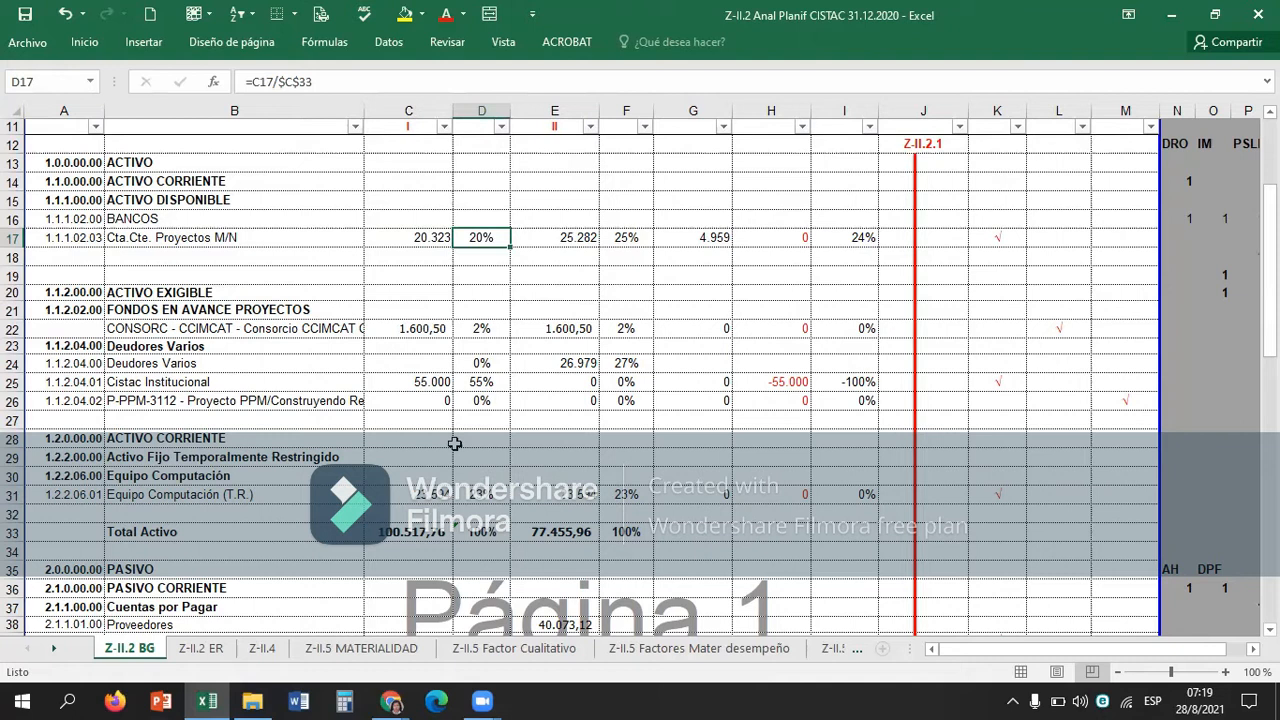
key("F2")
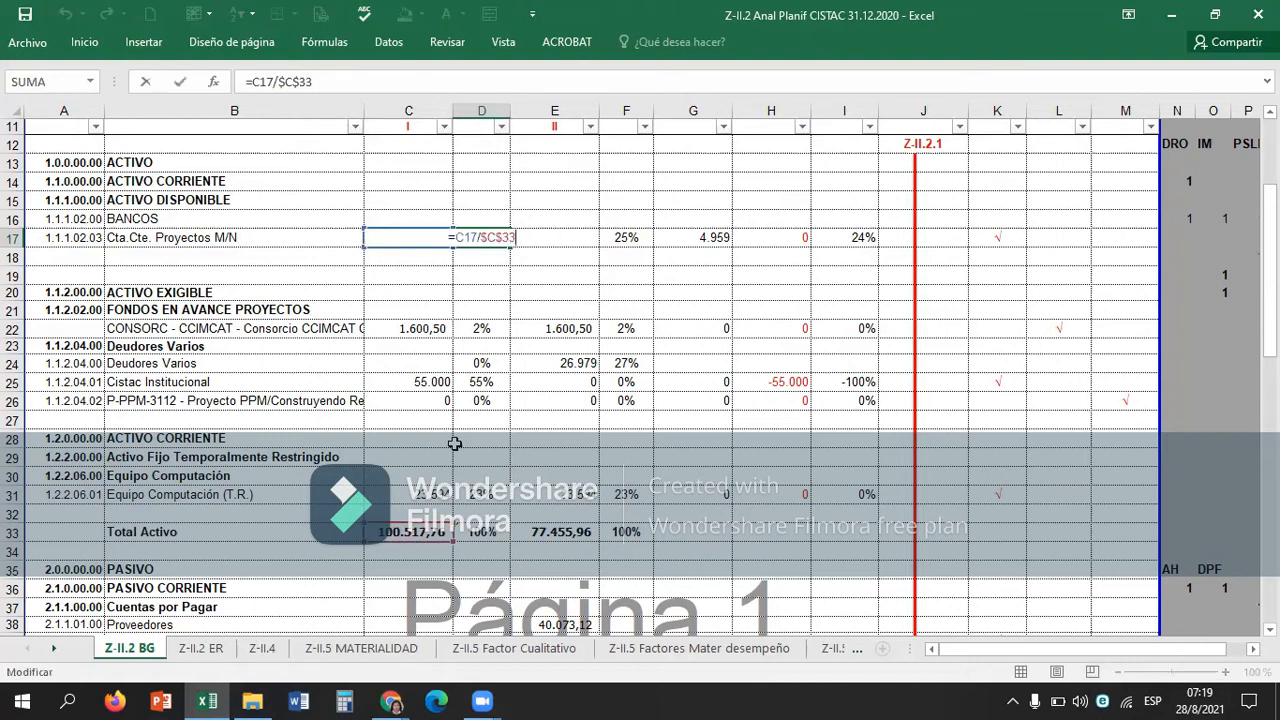
key("Return")
Review the 30.06.2020 balances and vertical analysis percentages of the asset accounts in columns C and D.
key("Left")
key("Up")
key("Down")
key("Down")
key("Down")
key("Down")
key("Down")
key("Down")
key("Down")
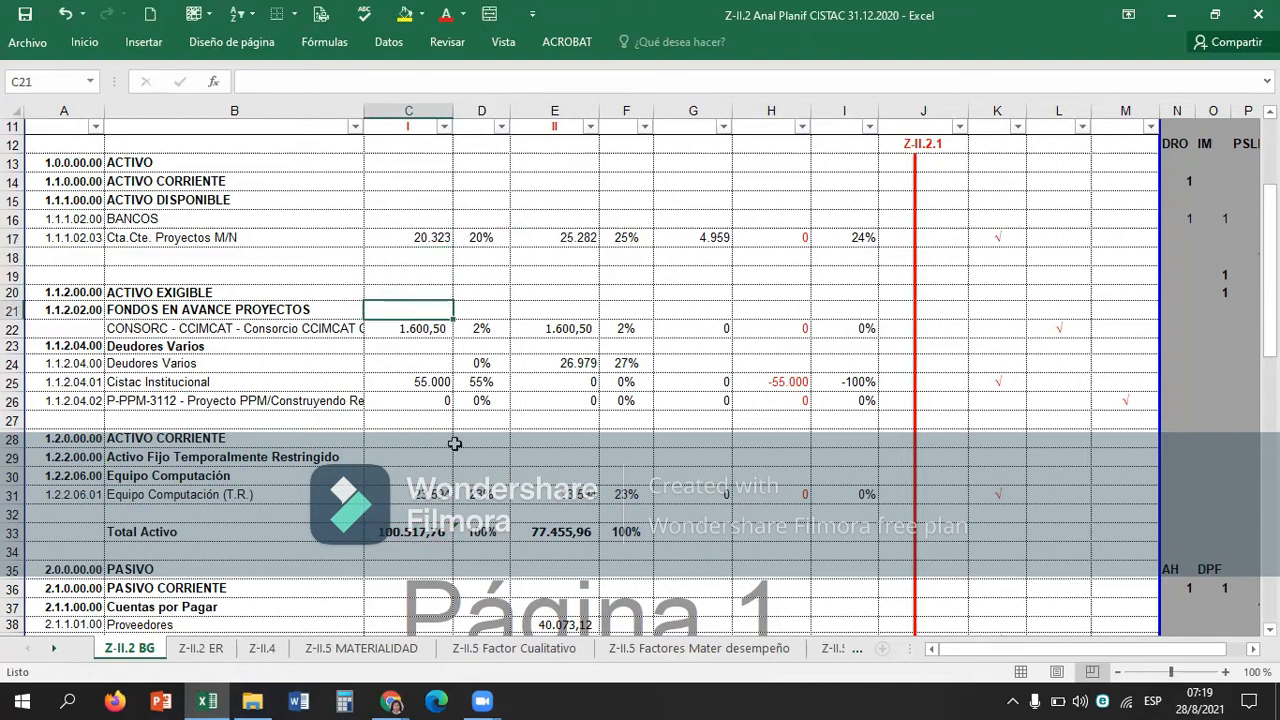
key("Down")
key("Down")
key("Down")
key("Up")
key("Up")
key("Up")
key("Up")
key("Up")
key("Right")
key("Up")
key("Up")
key("Up")
key("Up")
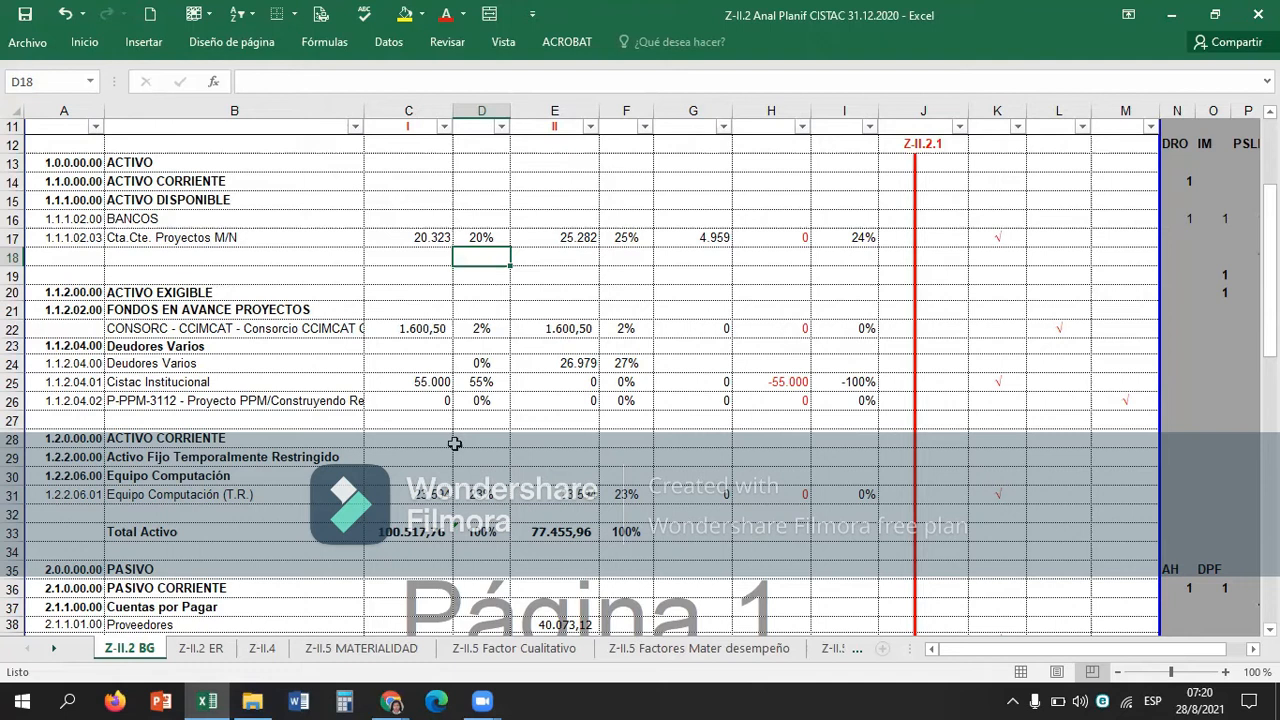
key("Down")
key("Down")
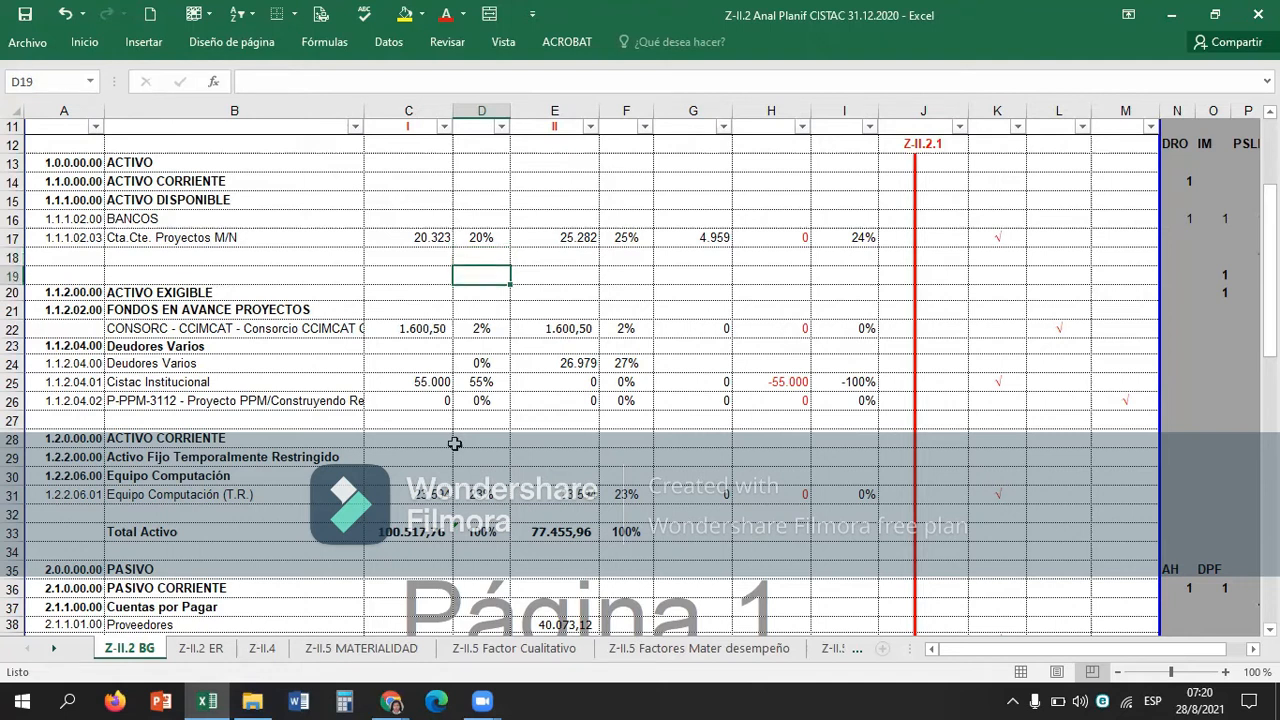
Review the vertical analysis percentages from the CONSORC - CCIMCAT account down to Equipo Computación (T.R.) in row 31.
key("Down")
key("Down")
key("Down")
key("Down")
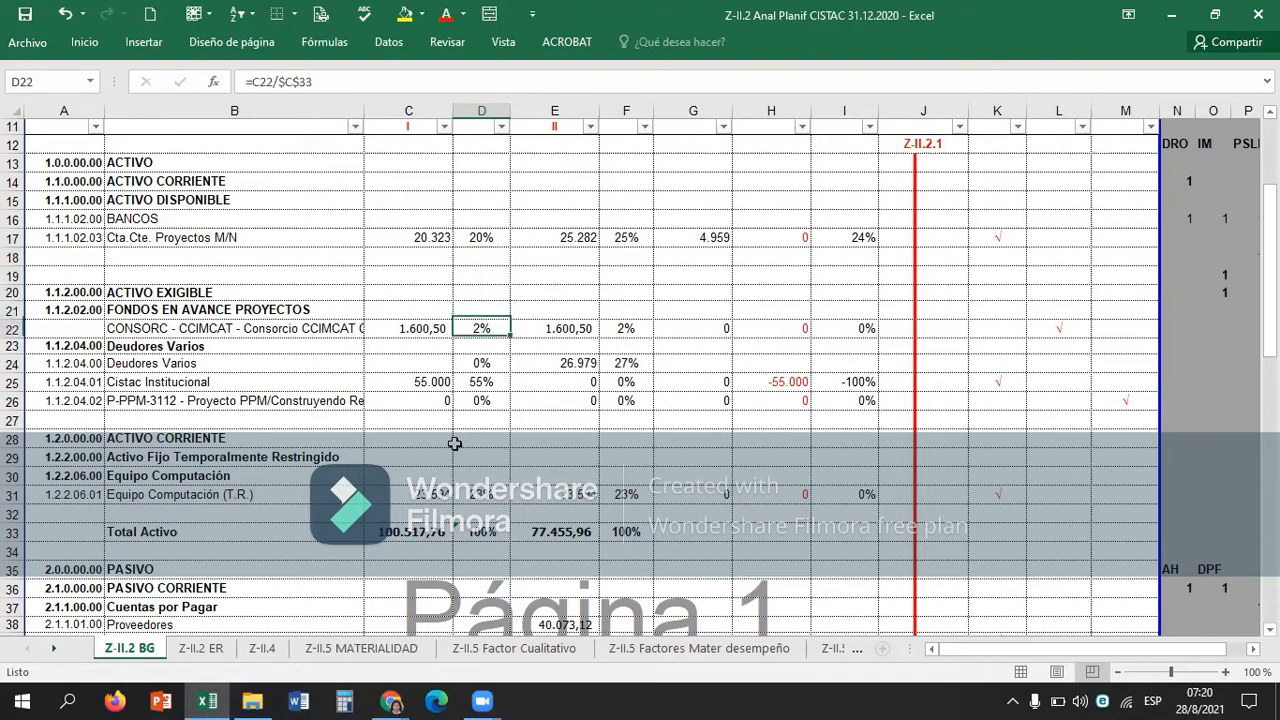
key("Down")
key("Down")
key("Down")
key("Down")
key("Down")
key("Down")
key("Down")
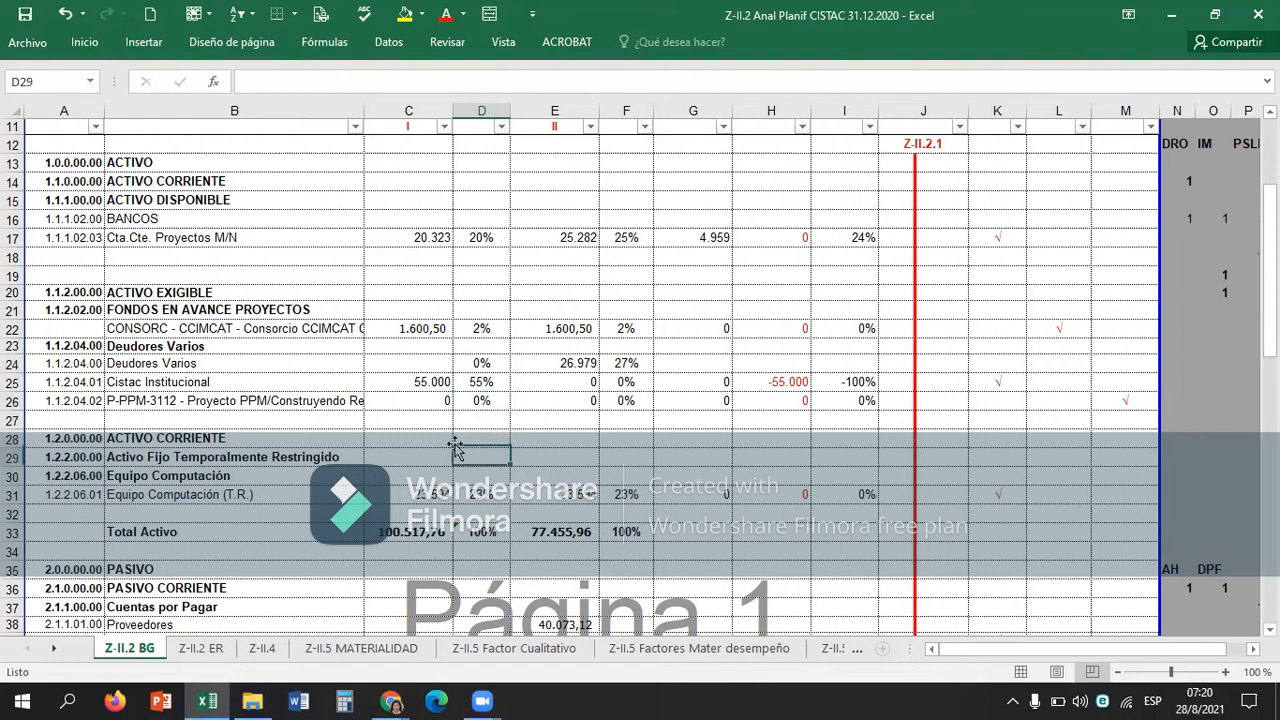
key("Up")
key("Down")
key("Right")
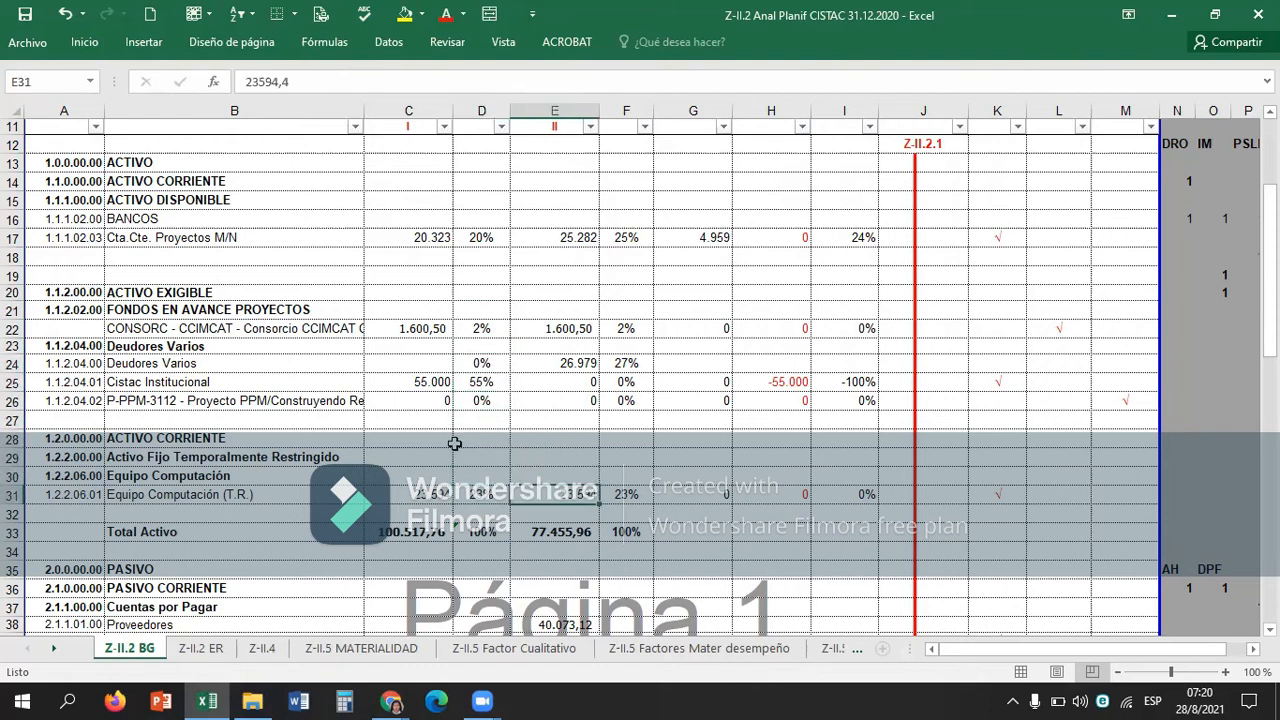
Inspect the vertical analysis formula for Servicios Profesionales por Pagar in D39 against Total pasivo y patrimonio.
scroll(510, 515, "down", 1)
scroll(509, 515, "down", 2)
left_click(490, 510)
scroll(491, 508, "down", 4)
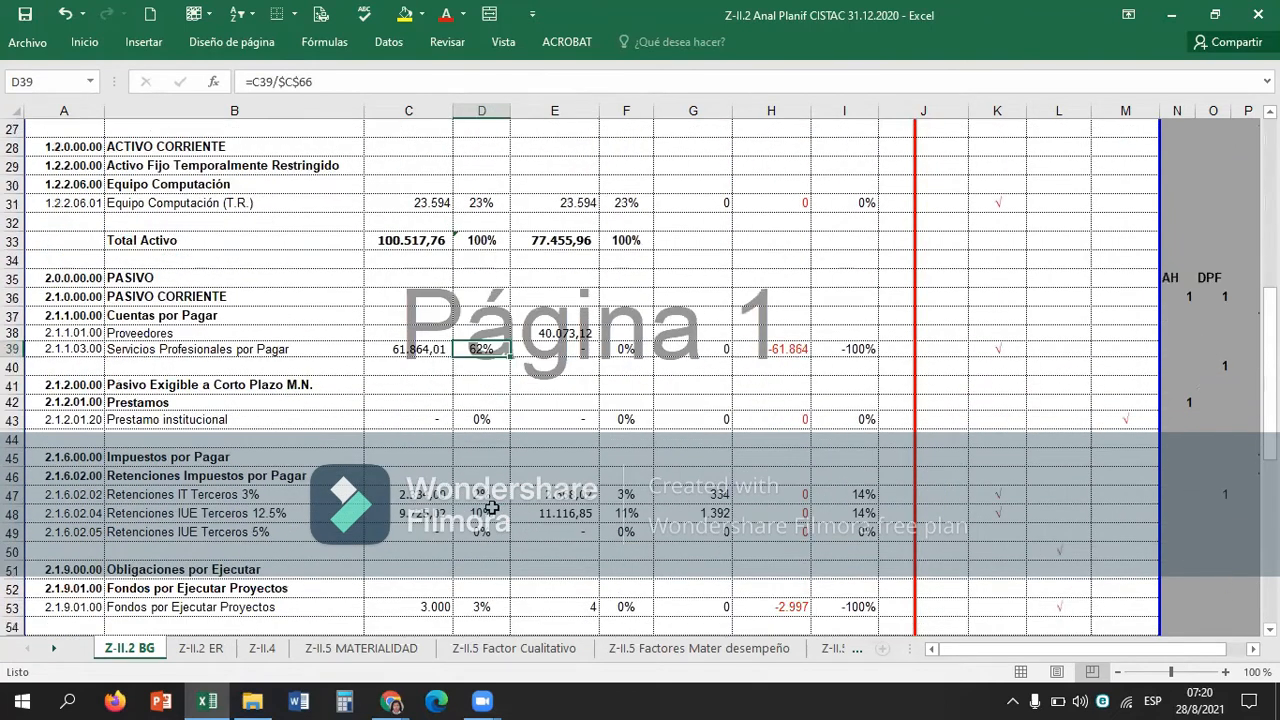
key("F2")
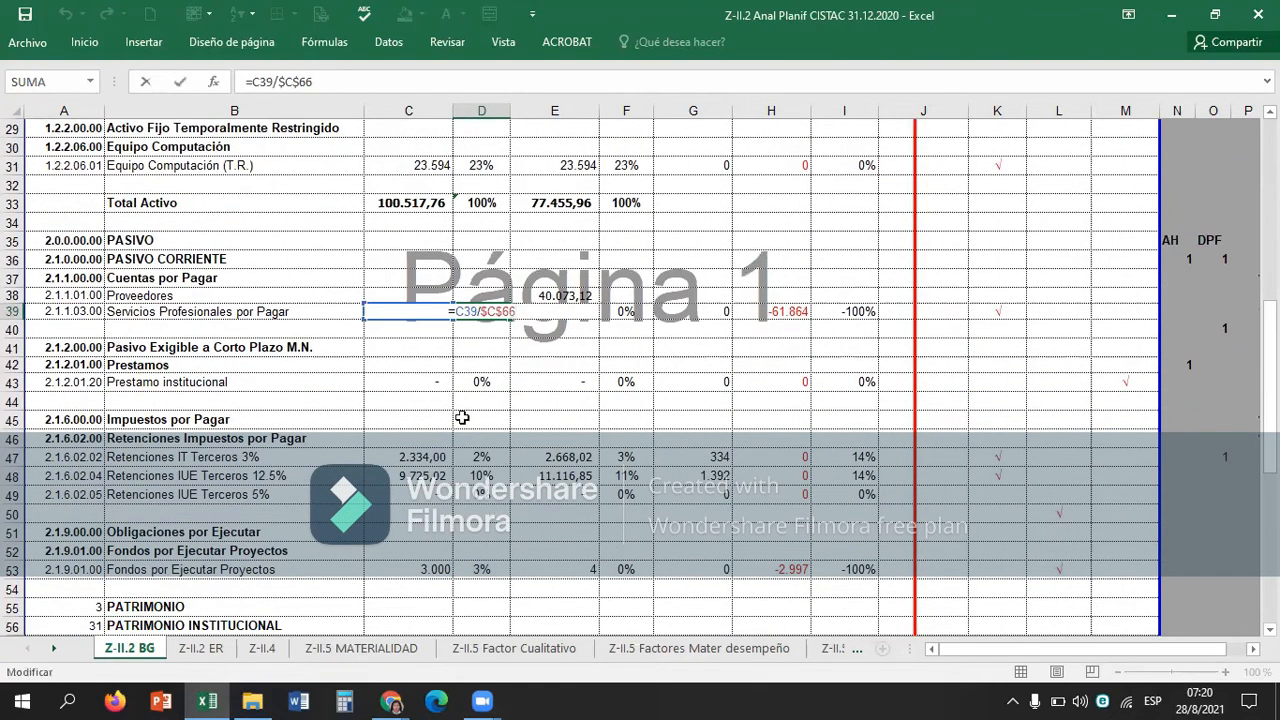
scroll(385, 321, "down", 4)
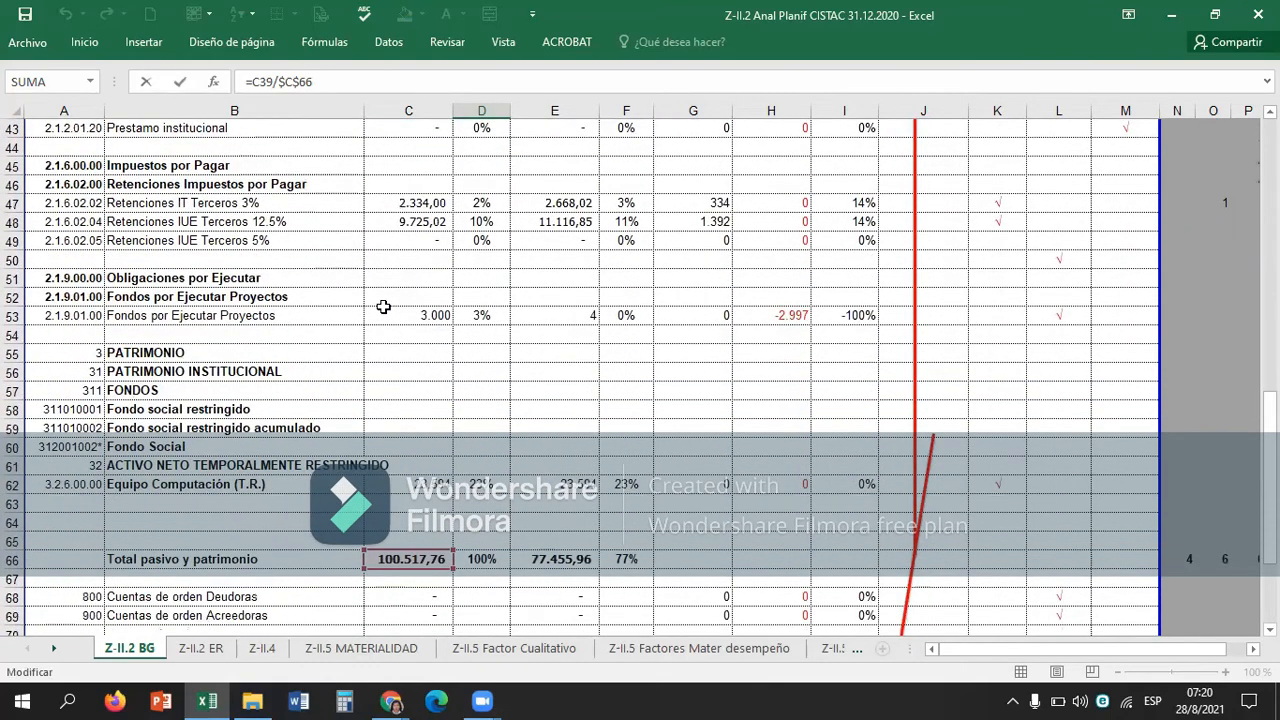
key("Return")
key("Up")
key("Up")
key("Up")
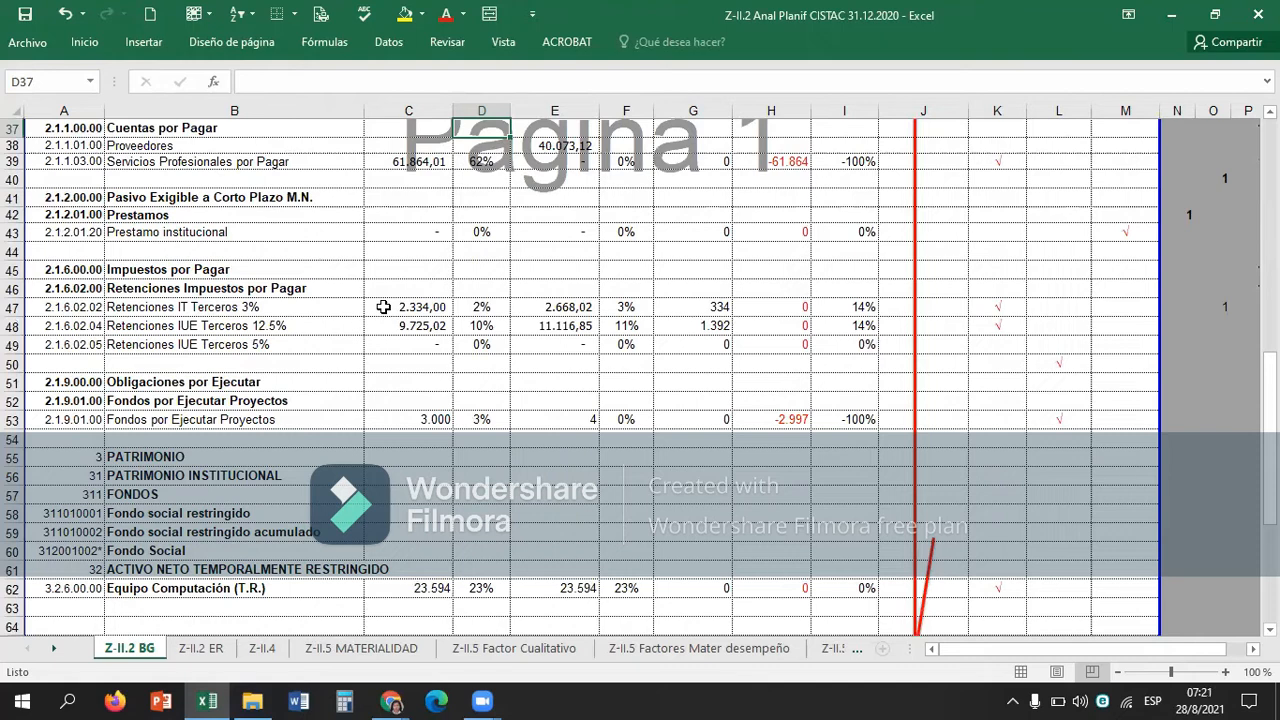
Inspect the 31.12.2020 vertical analysis formula for Cta.Cte. Proyectos M/N in F17 and the cells it references.
left_click(630, 256)
key("Up")
key("Up")
key("Up")
key("Up")
key("Up")
key("Up")
key("Up")
key("Up")
key("Up")
key("Up")
key("Up")
key("Up")
key("Up")
key("Up")
key("Up")
key("Up")
key("Up")
key("Up")
key("Up")
key("Up")
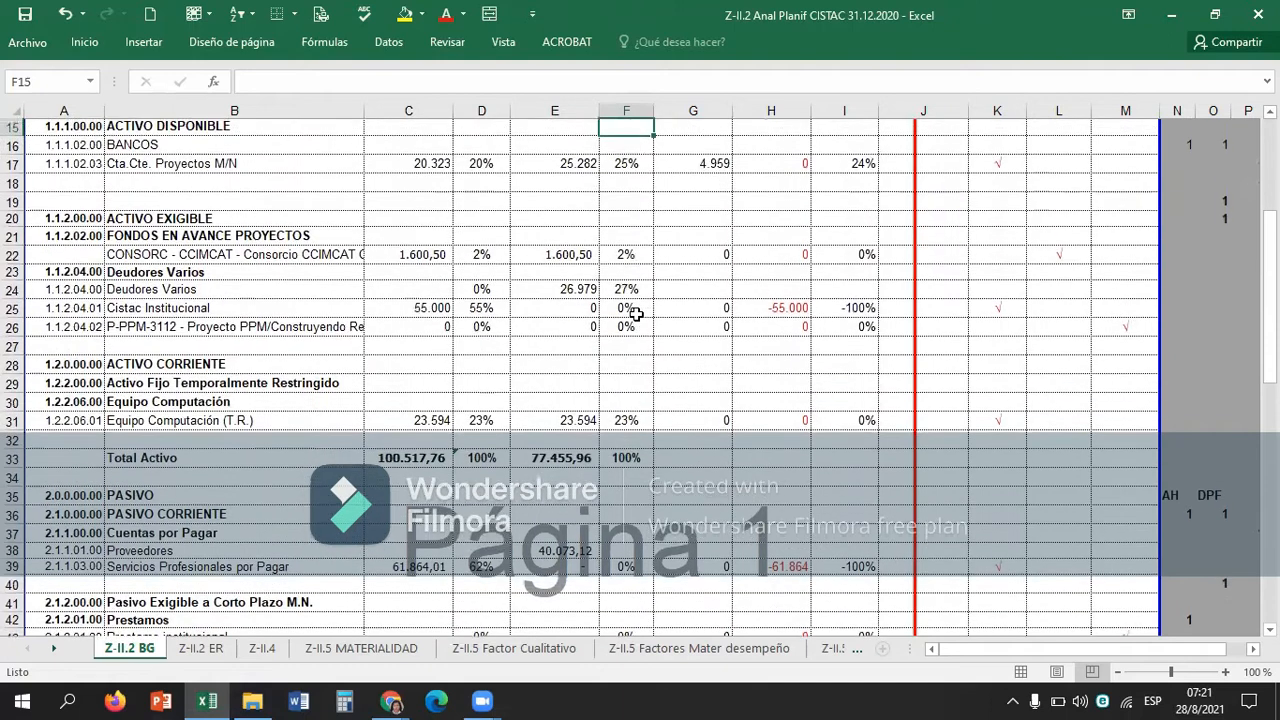
key("Up")
key("Up")
key("Down")
key("Down")
key("Down")
key("Down")
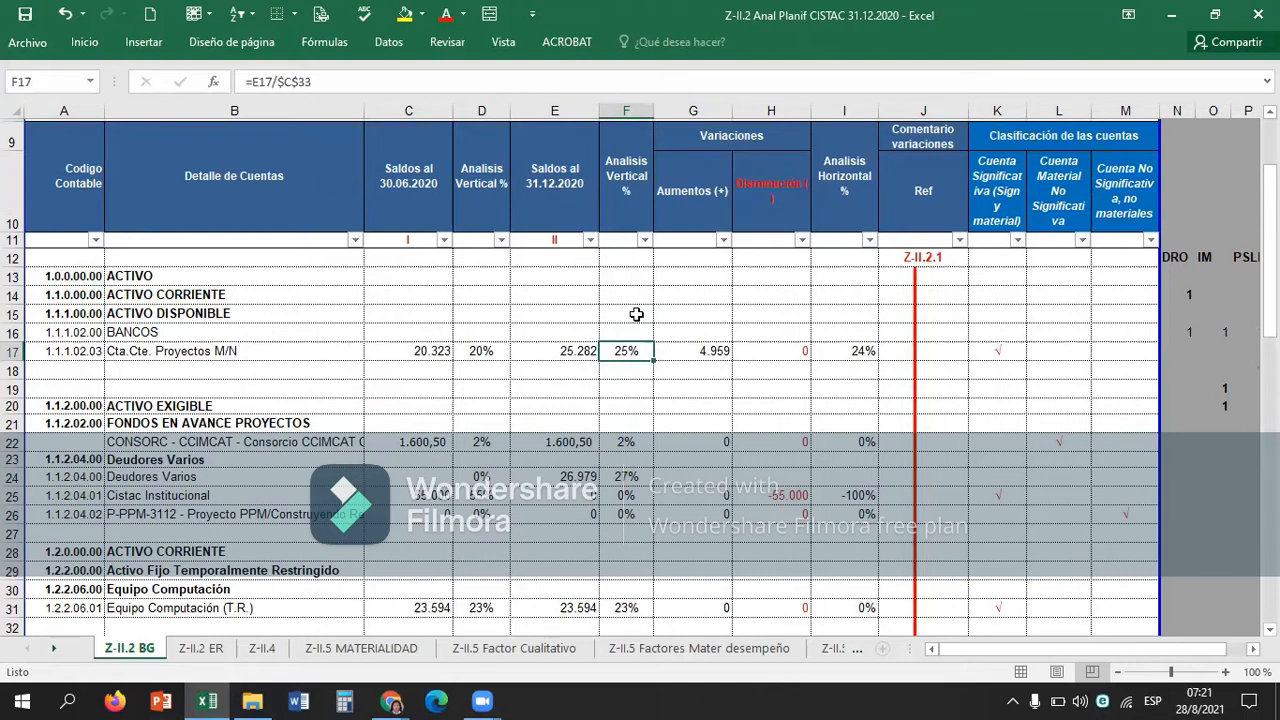
key("F2")
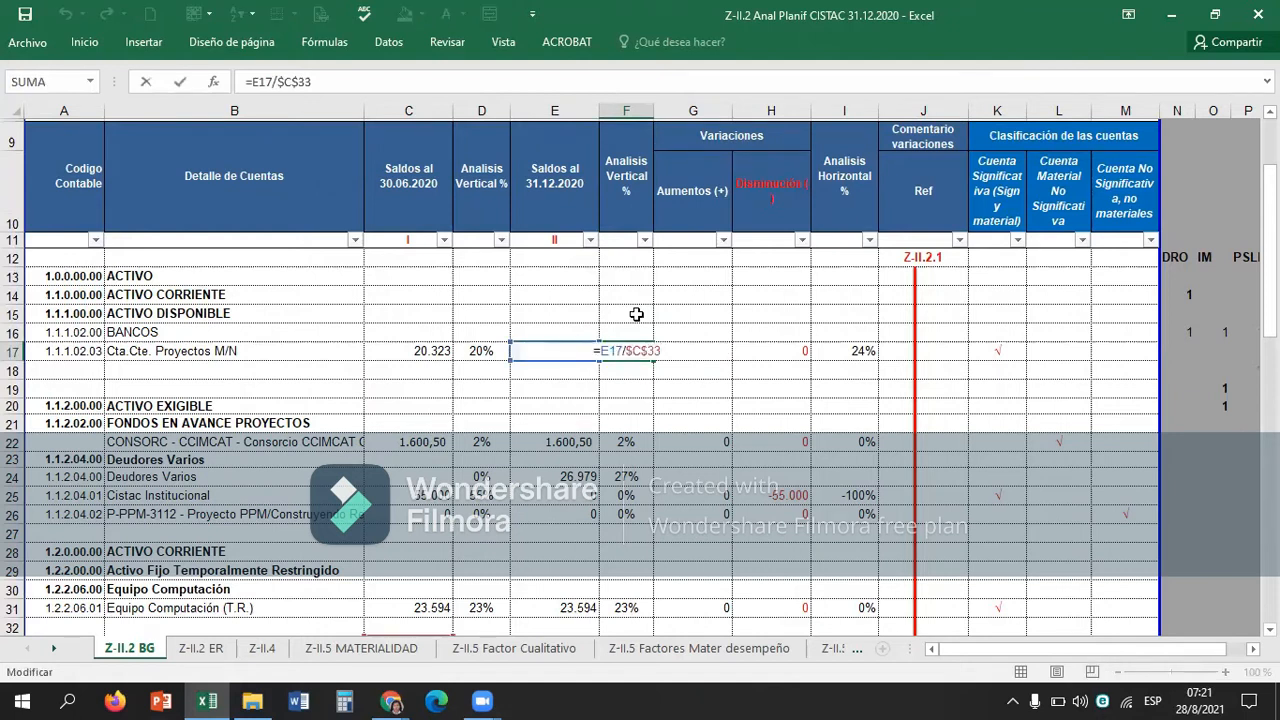
key("Return")
Go back through the table's column headings to the 30.06.2020 balances header in C9.
key("Up")
key("Up")
key("Up")
key("Up")
key("Up")
key("Up")
key("Up")
key("Up")
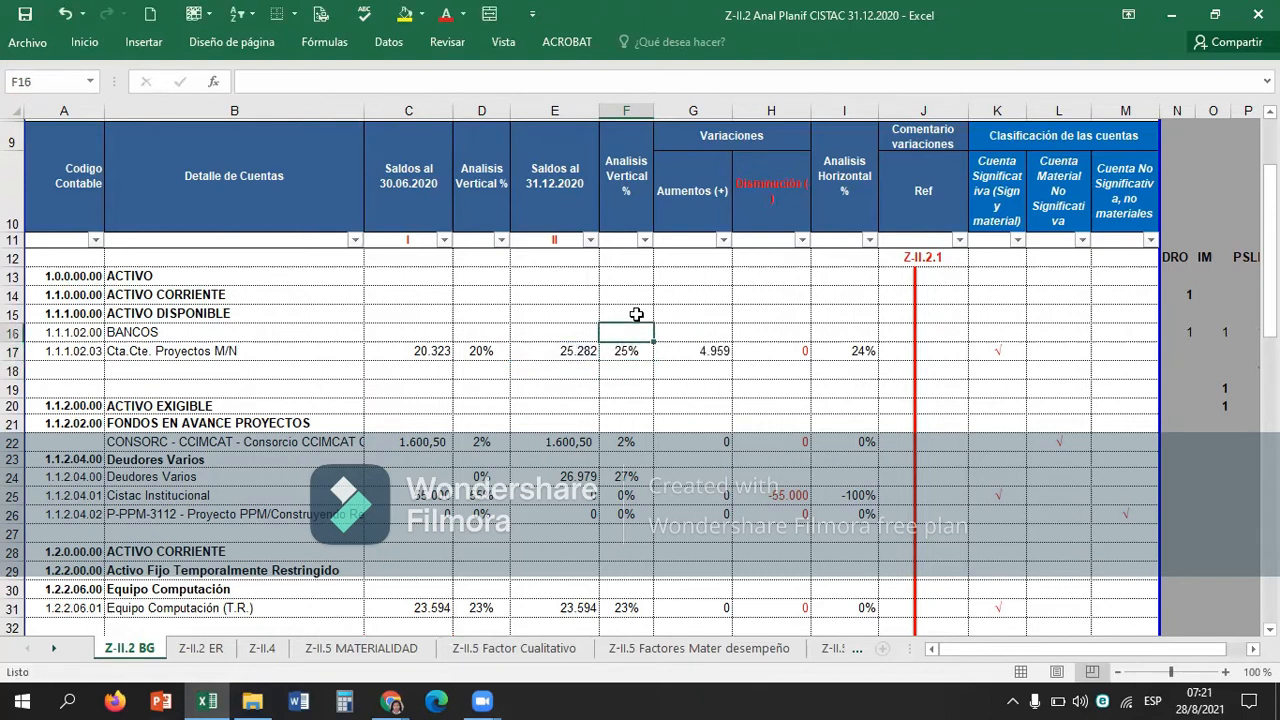
key("Left")
key("Up")
key("Right")
key("Down")
key("Down")
key("Down")
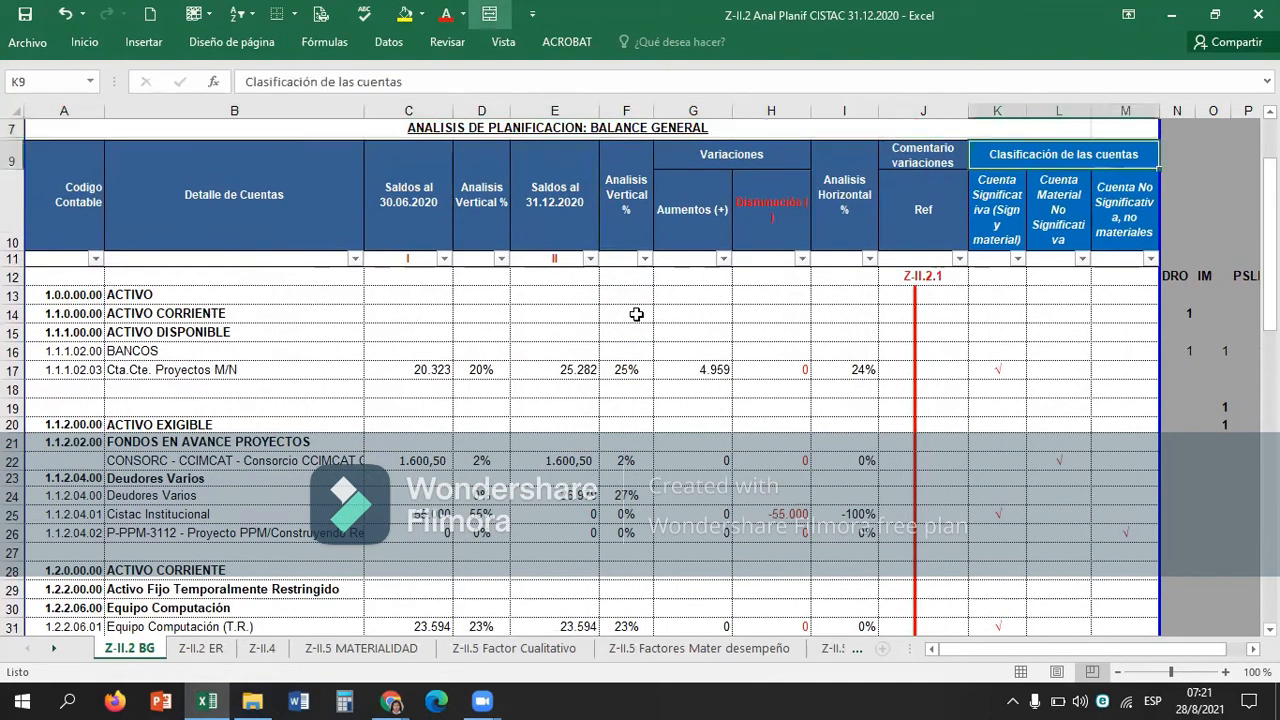
key("Left")
key("Left")
key("Left")
key("Left")
key("Left")
key("Left")
key("Left")
key("Left")
key("Left")
key("Left")
key("F2")
key("Escape")
type("AN")
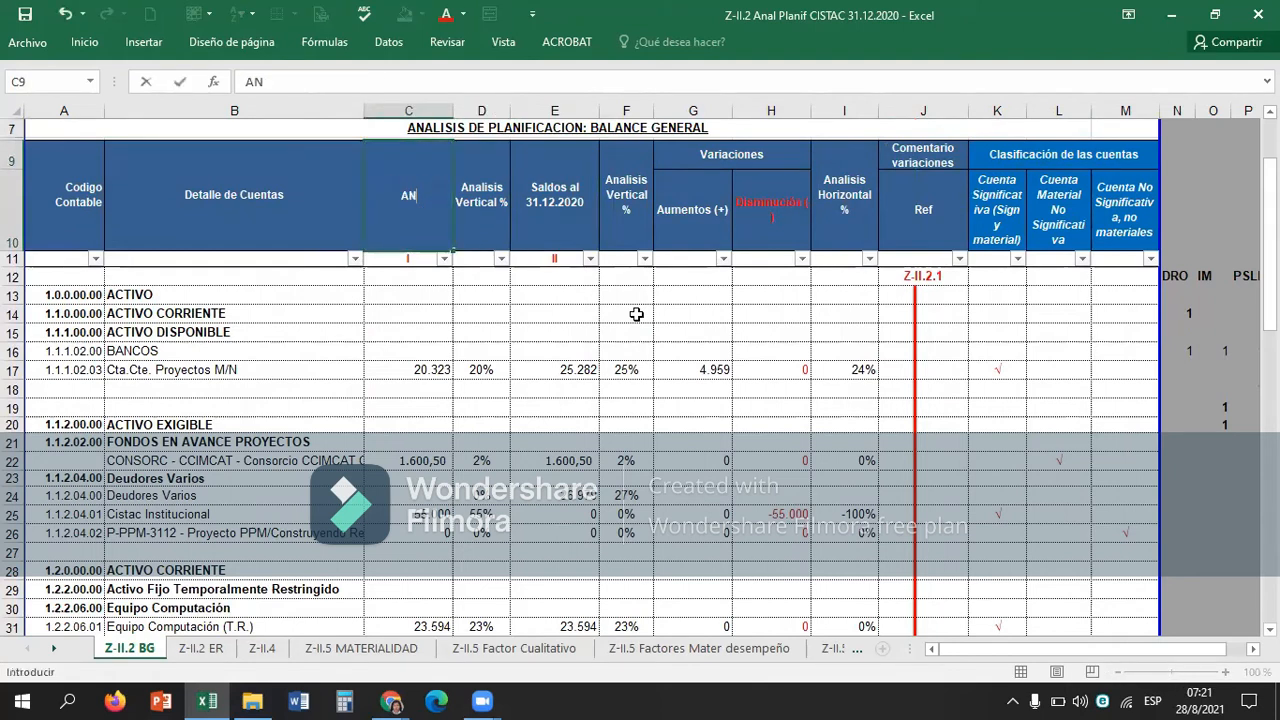
key("Escape")
Append "AÑO 1" to the 30.06.2020 balances header and "AÑO 2" to the 31.12.2020 header, each on a new line.
key("F2")
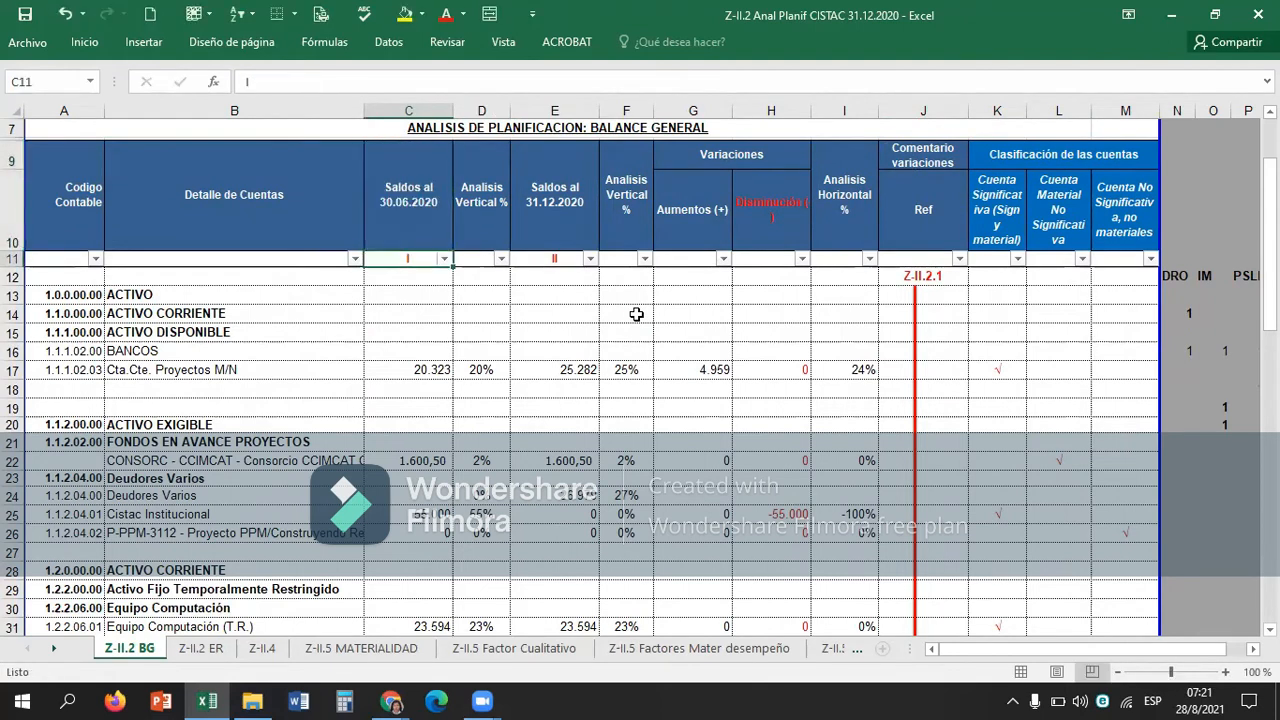
key("alt+Return")
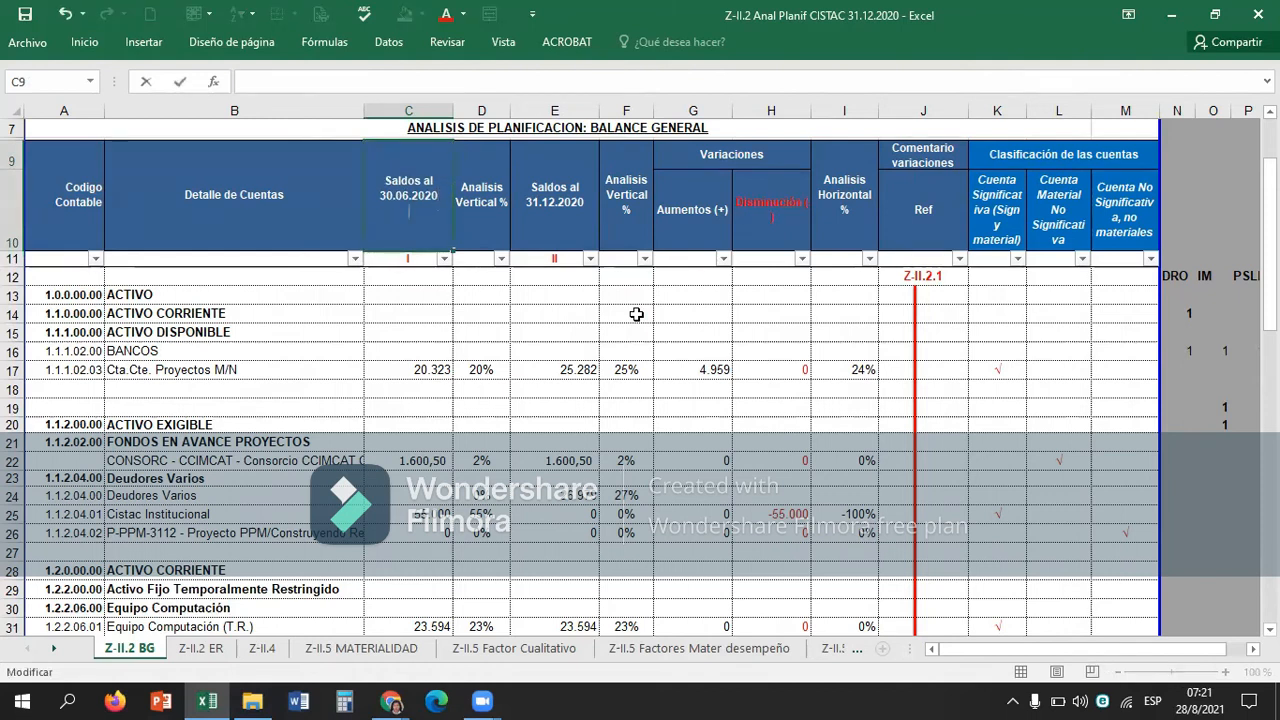
type("AÑO 1")
key("Tab")
key("Tab")
key("F2")
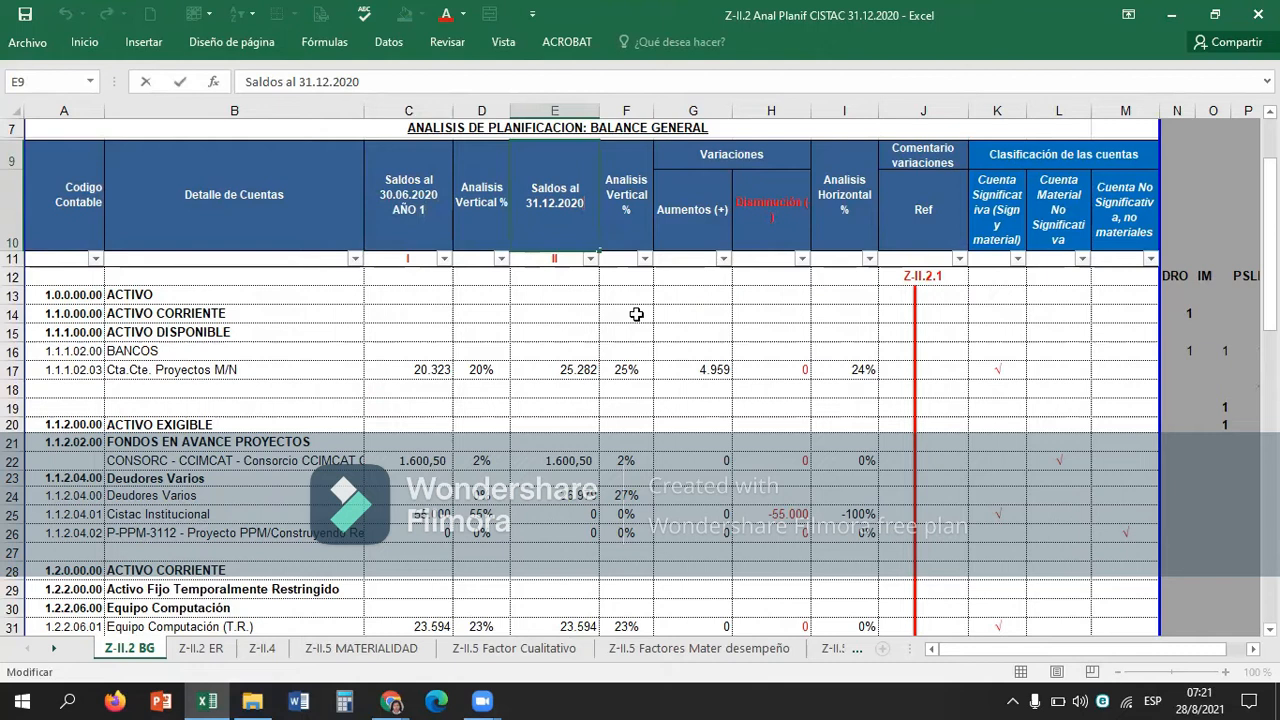
key("alt+Return")
type("AÑO")
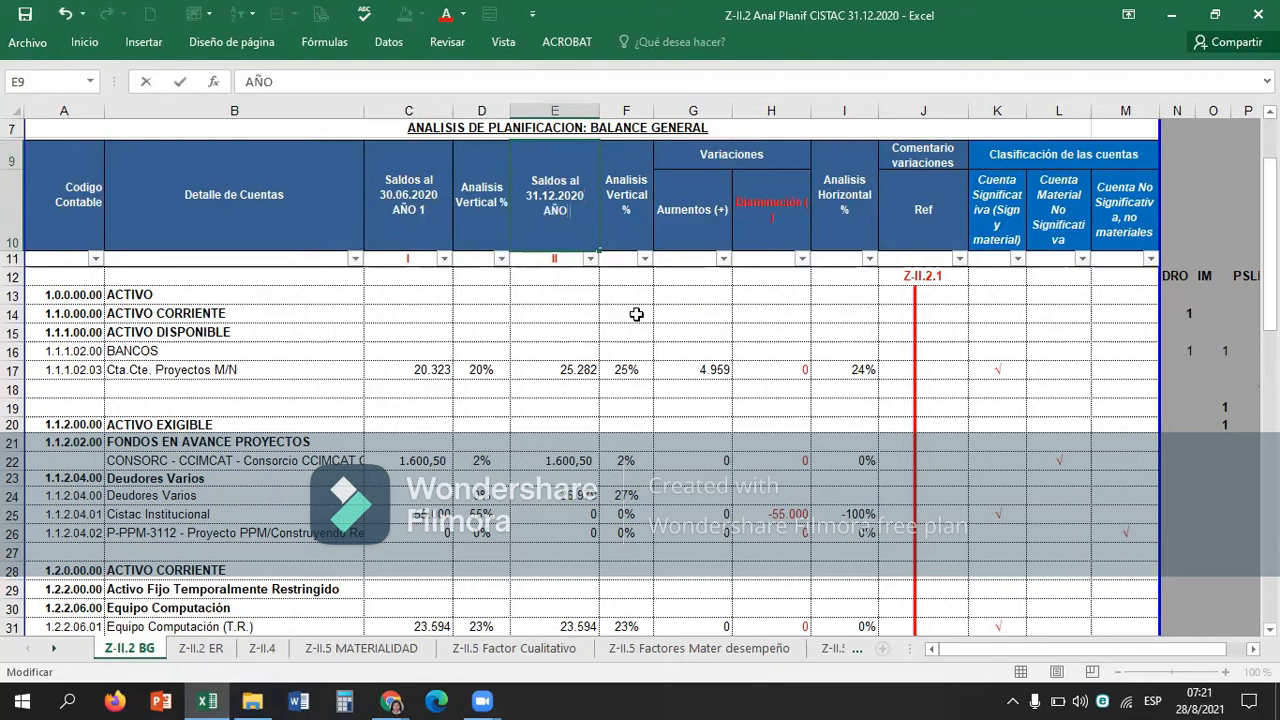
type(" 2")
key("Return")
Recheck the vertical analysis formula in F17 against the AÑO 2 balance in E17.
key("Down")
key("Down")
key("Down")
key("Down")
key("Down")
key("Down")
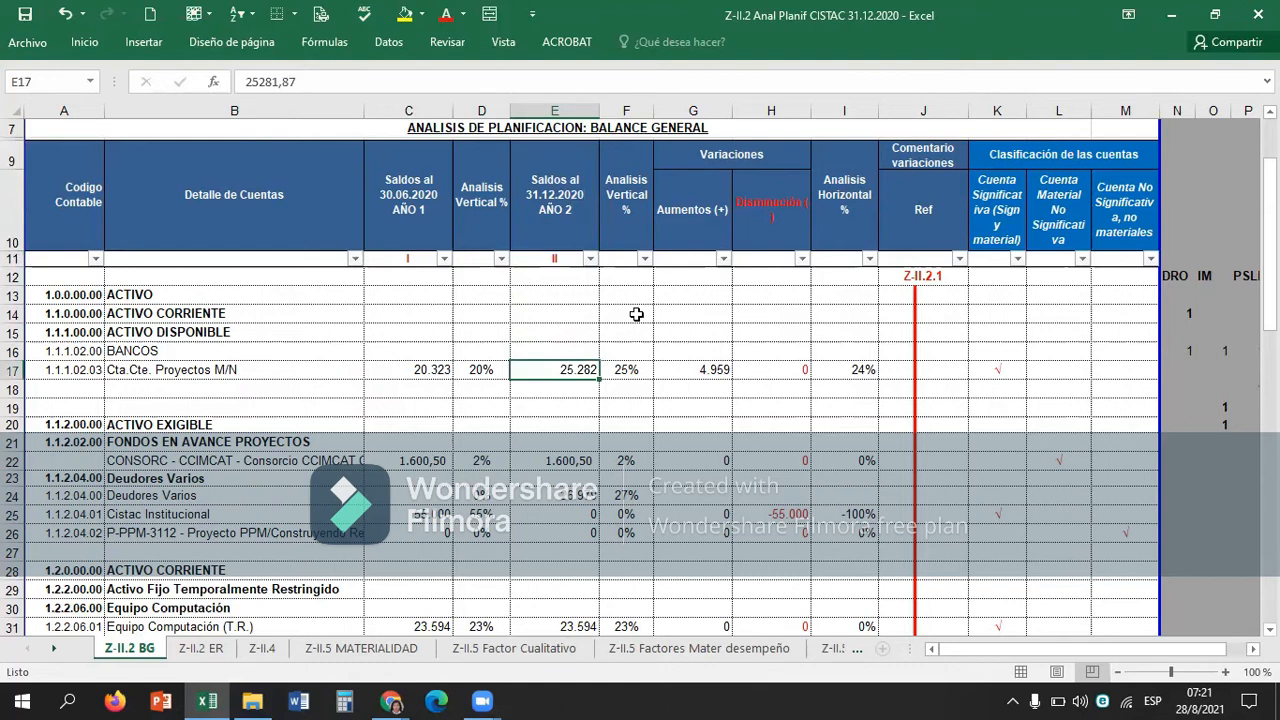
key("Right")
key("F2")
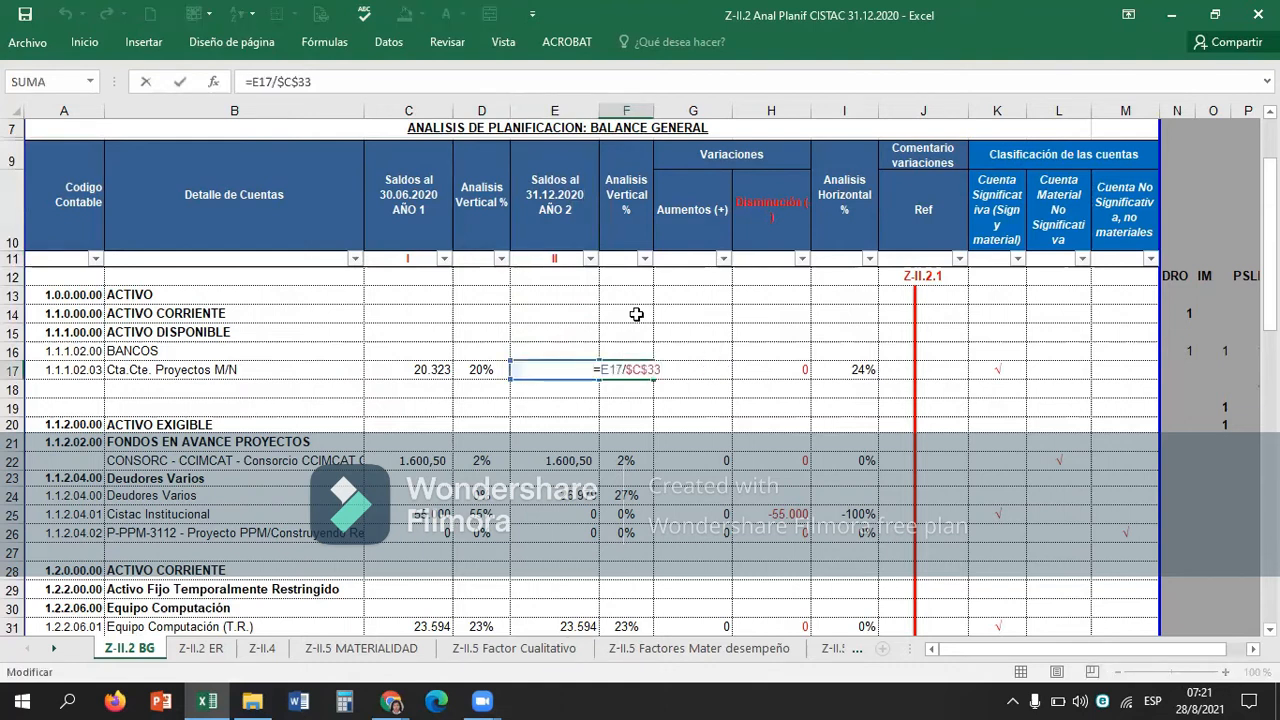
key("Return")
key("Left")
key("Up")
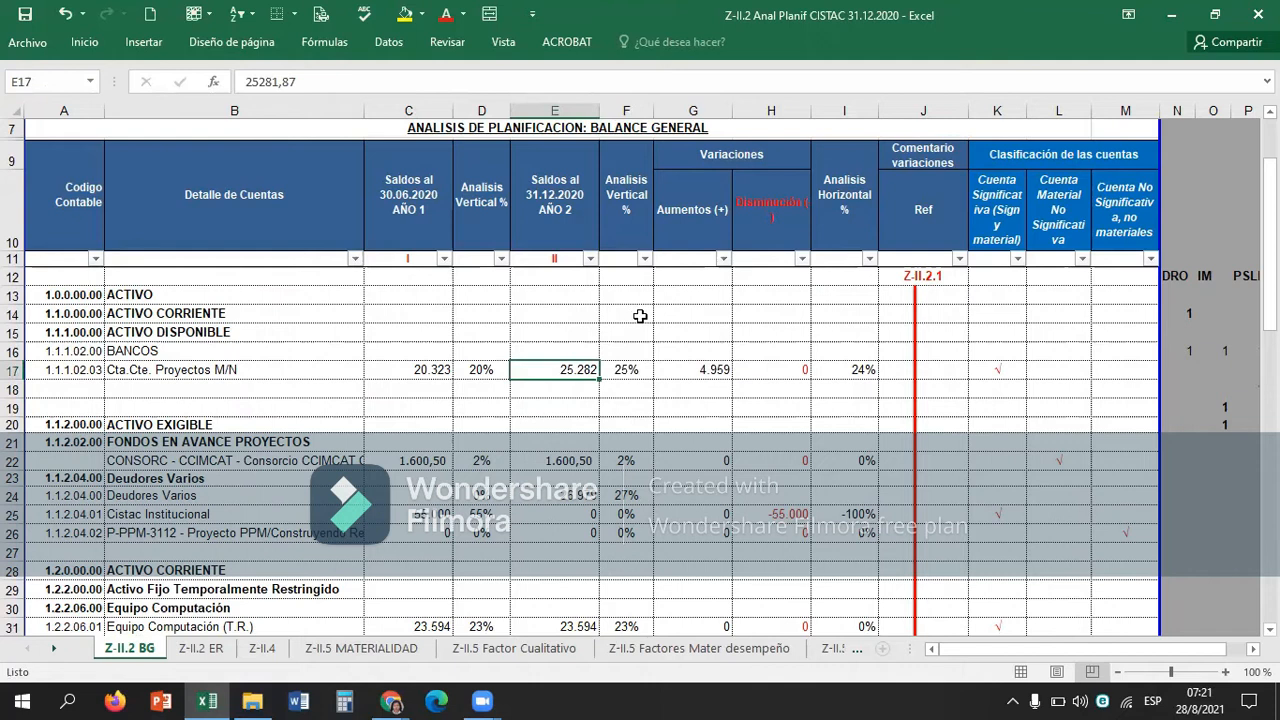
Copy the vertical analysis formula from Servicios Profesionales por Pagar in F39 to Proveedores in F38.
scroll(653, 339, "down", 2)
scroll(653, 339, "down", 2)
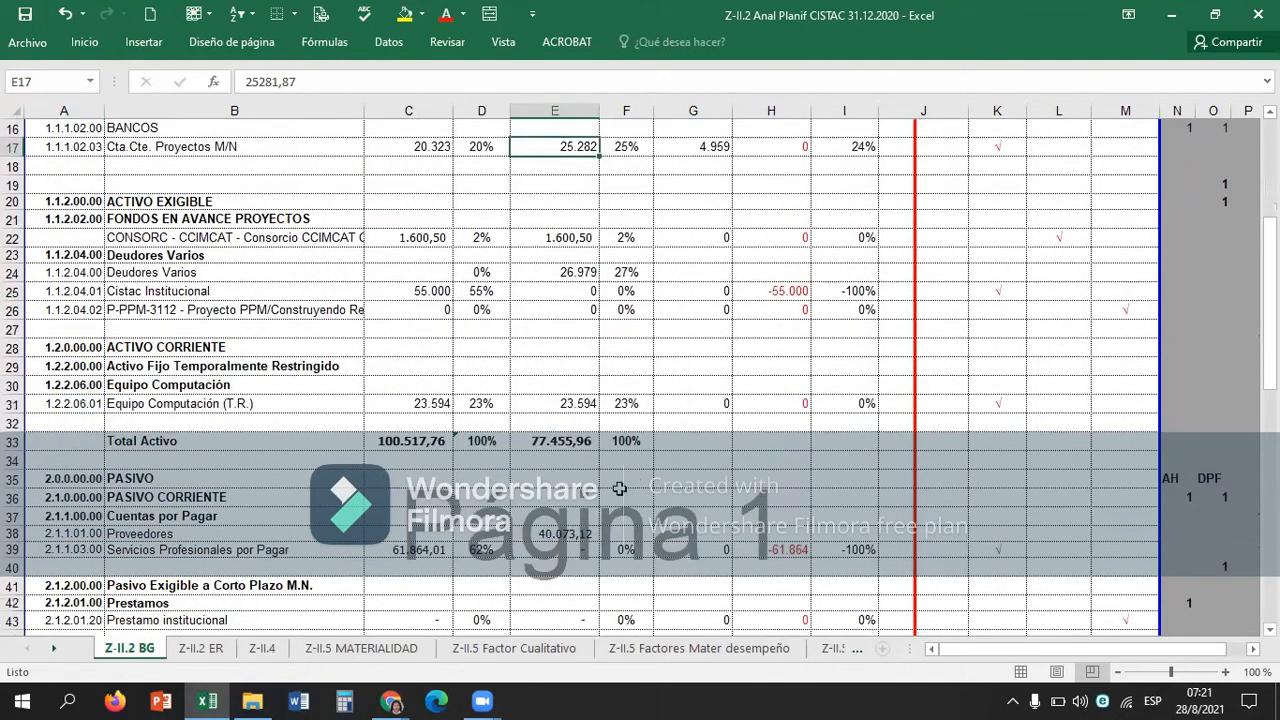
left_click(620, 512)
key("Down")
key("Down")
key("ctrl+c")
key("Up")
key("ctrl+v")
Change the divisor of the Proveedores formula in F38 to the 31.12.2020 Total pasivo y patrimonio in $E$66.
scroll(620, 510, "down", 2)
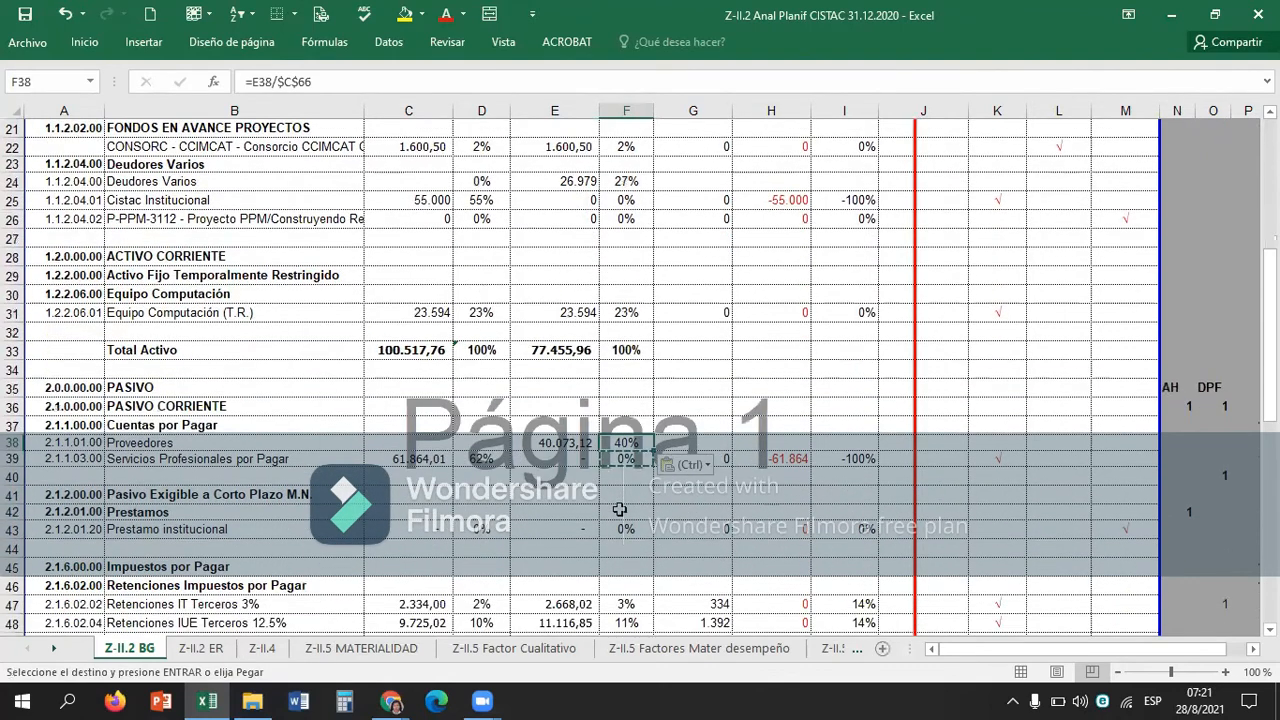
scroll(620, 510, "down", 4)
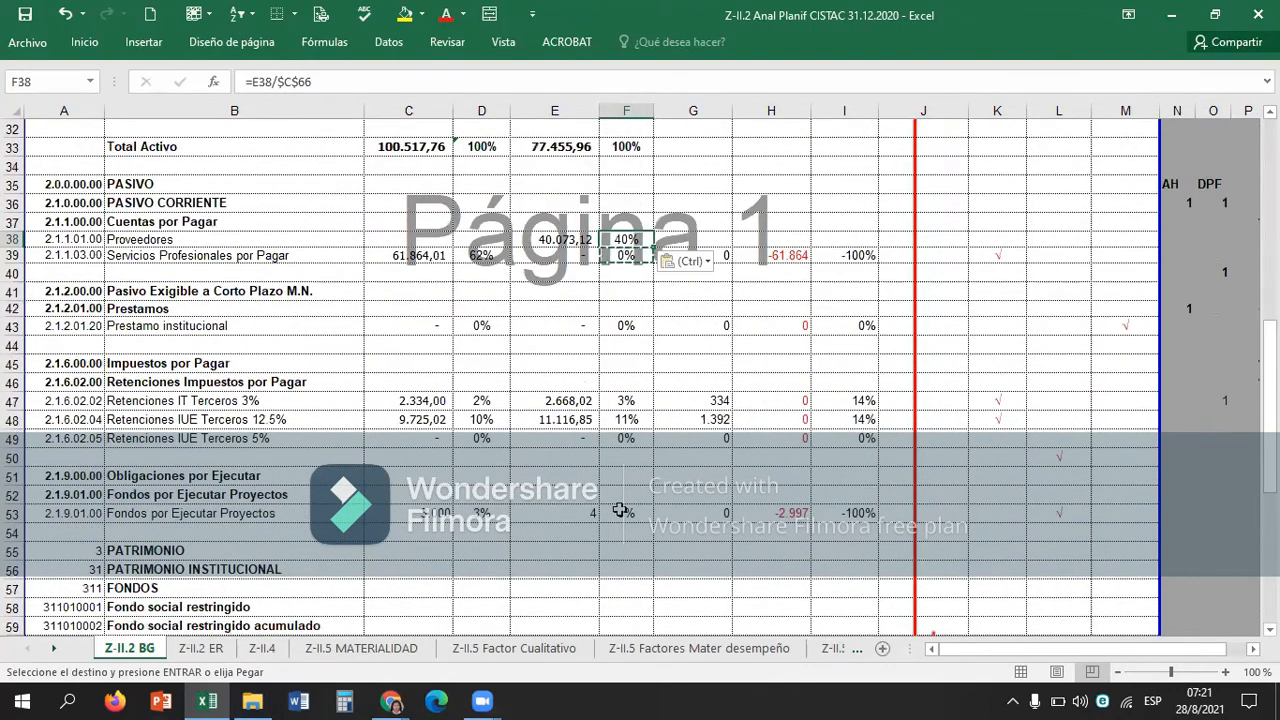
scroll(620, 510, "down", 2)
scroll(620, 510, "down", 1)
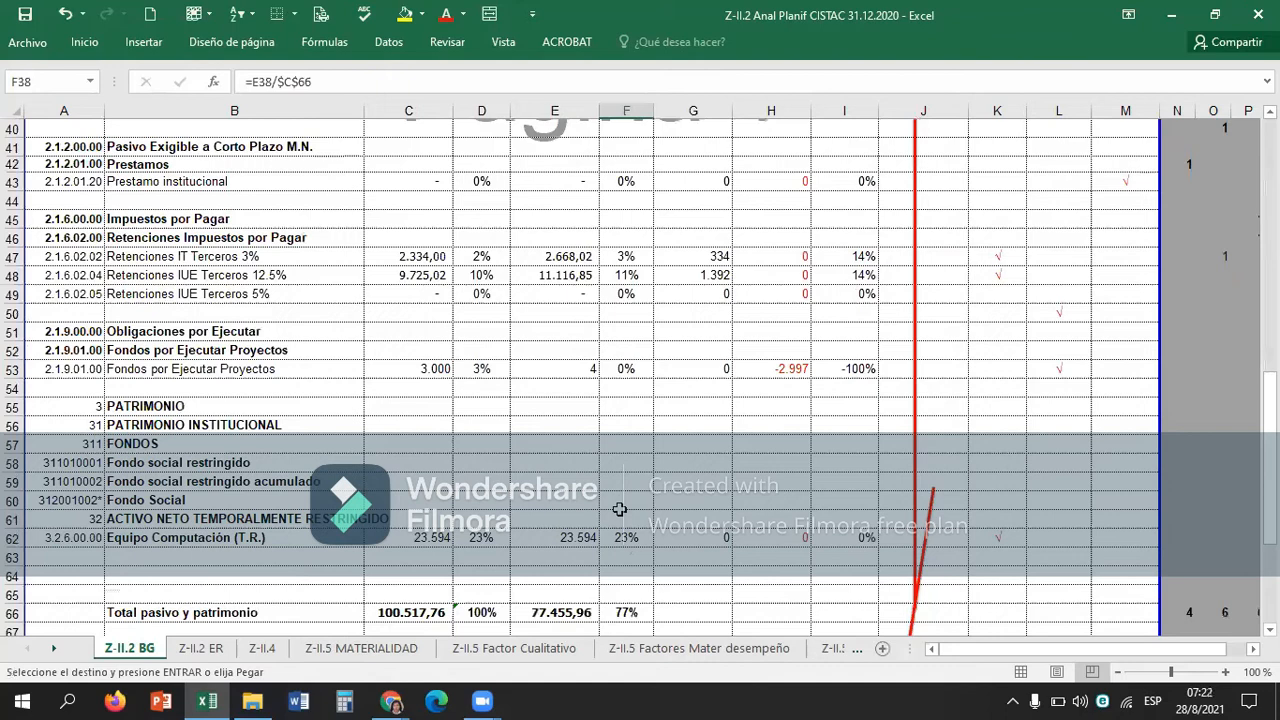
key("F2")
scroll(620, 510, "down", 3)
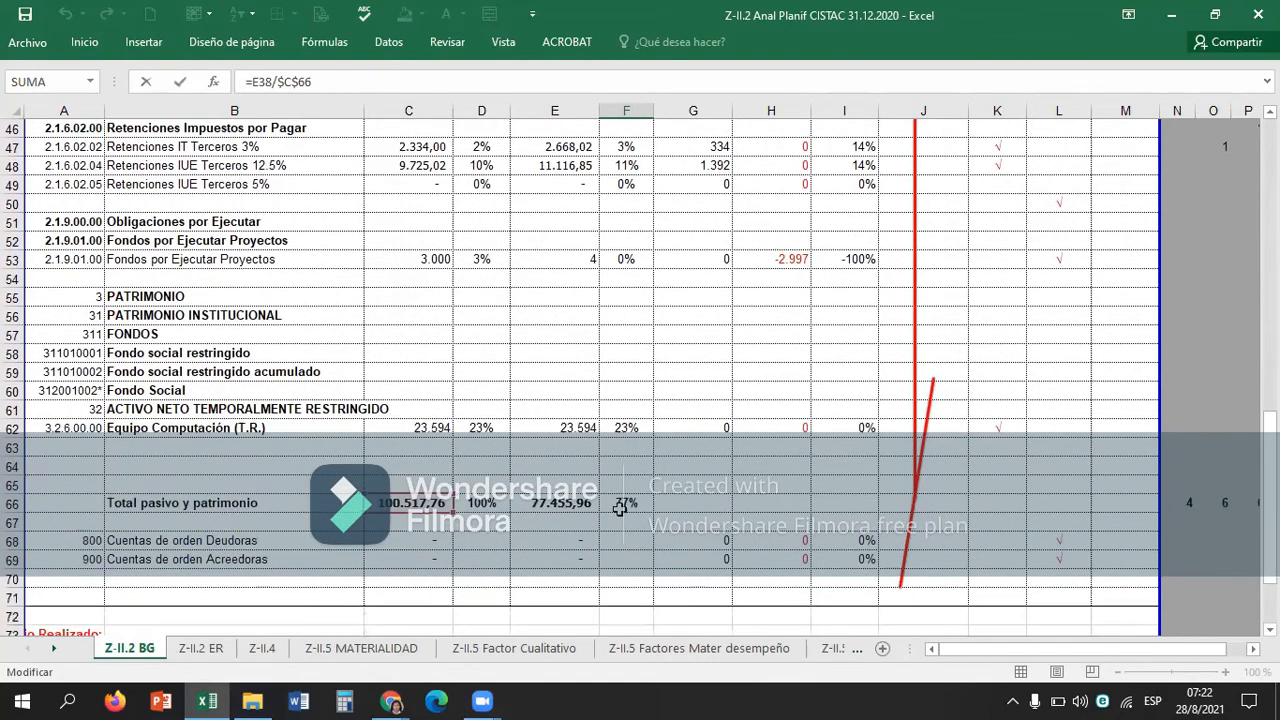
left_click_drag(418, 470, 535, 466)
key("Return")
Change the divisor of the Equipo Computación (T.R.) formula in F31 to the 31.12.2020 Total Activo in $E$33.
key("Up")
key("Up")
key("Up")
key("Up")
key("Up")
key("Up")
key("Up")
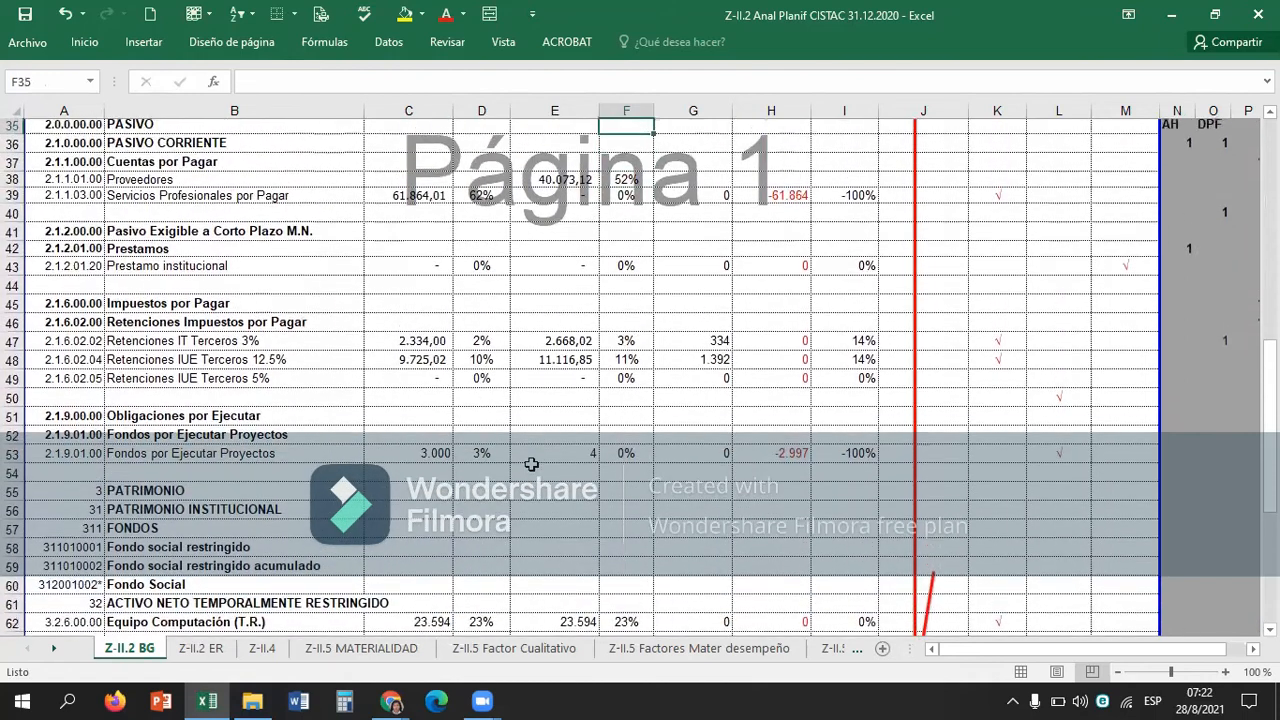
key("F2")
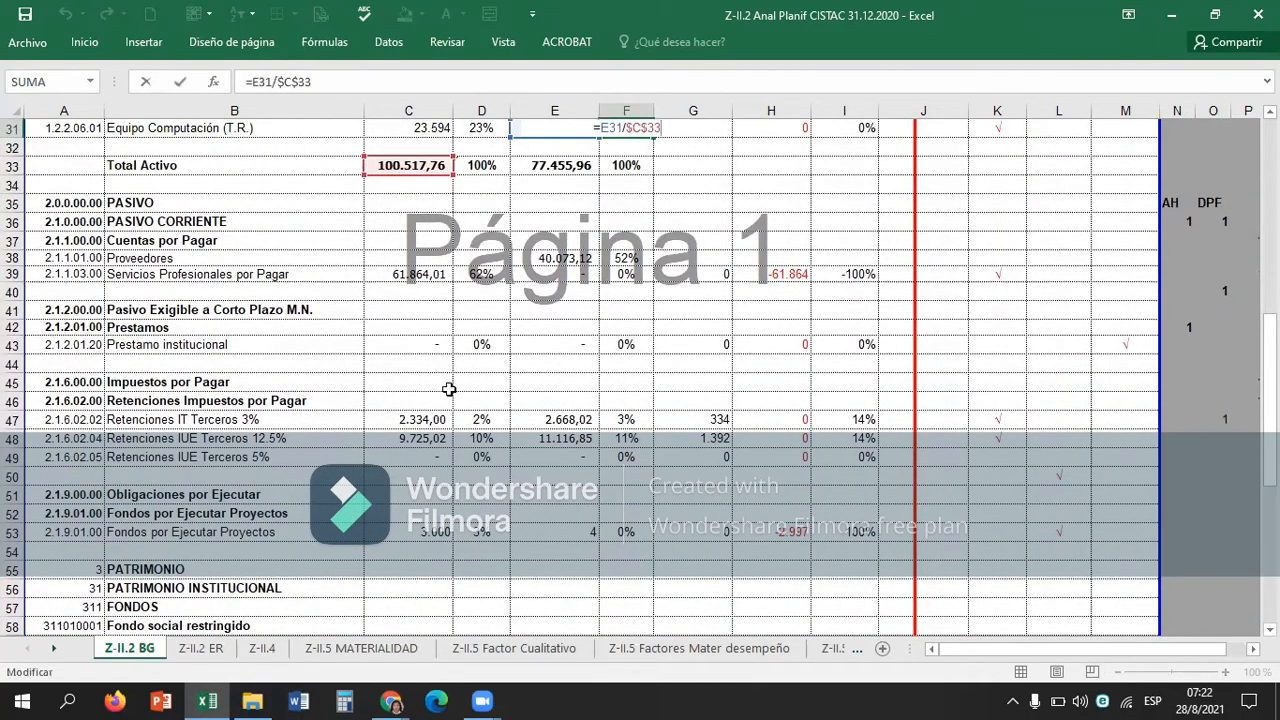
left_click_drag(410, 176, 535, 177)
key("Return")
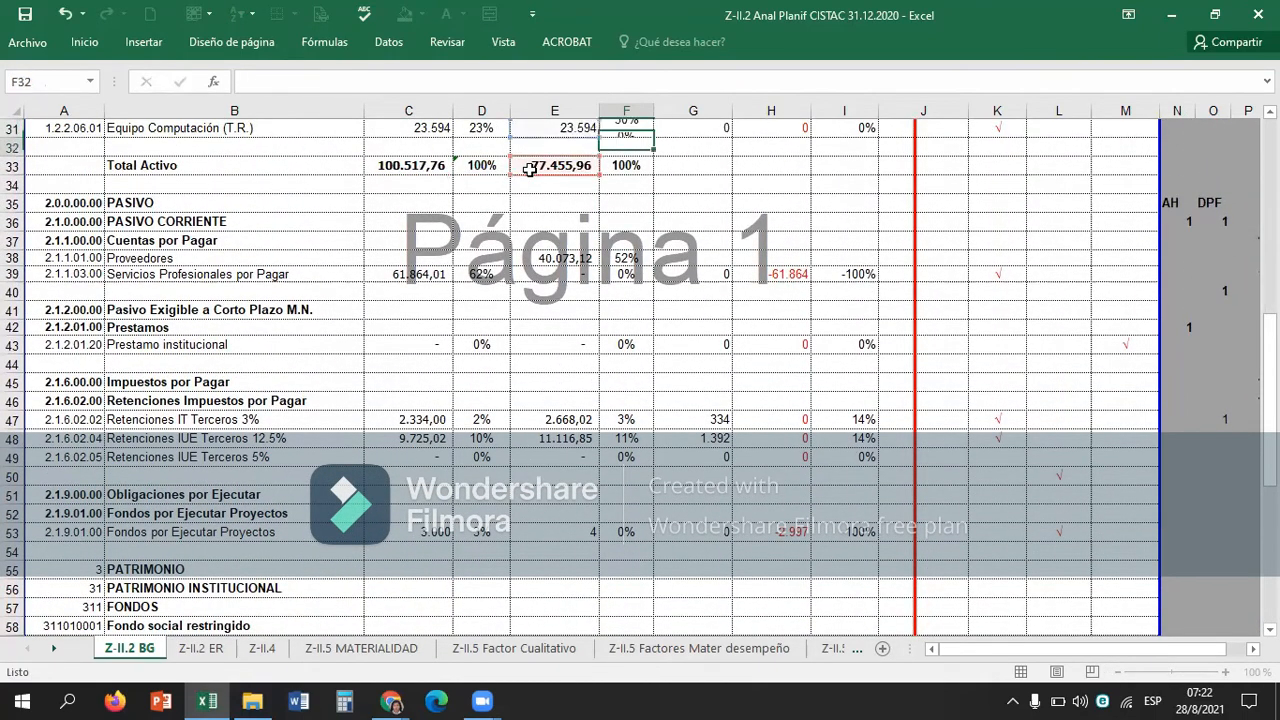
Copy the corrected formula from F31 to the other asset accounts in F24:F26, F22 and F17.
key("Up")
key("ctrl+c")
key("Up")
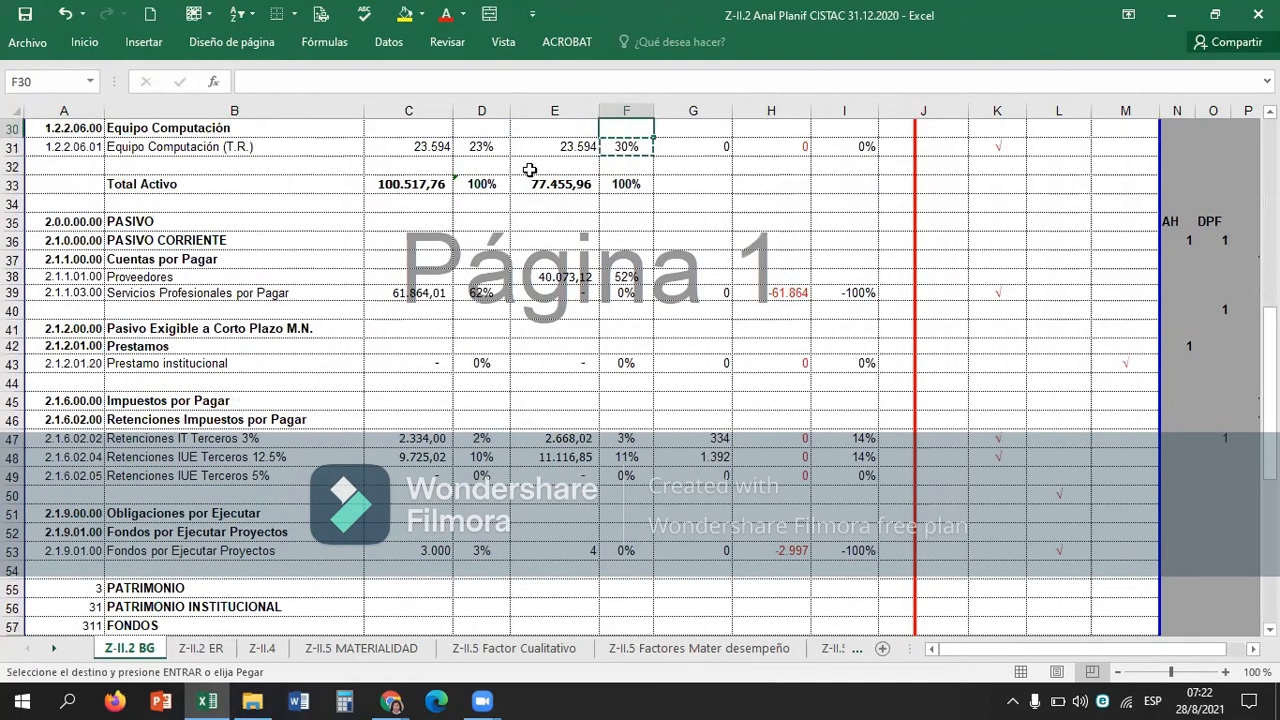
key("Up")
key("Up")
key("Up")
key("Up")
key("Up")
key("Up")
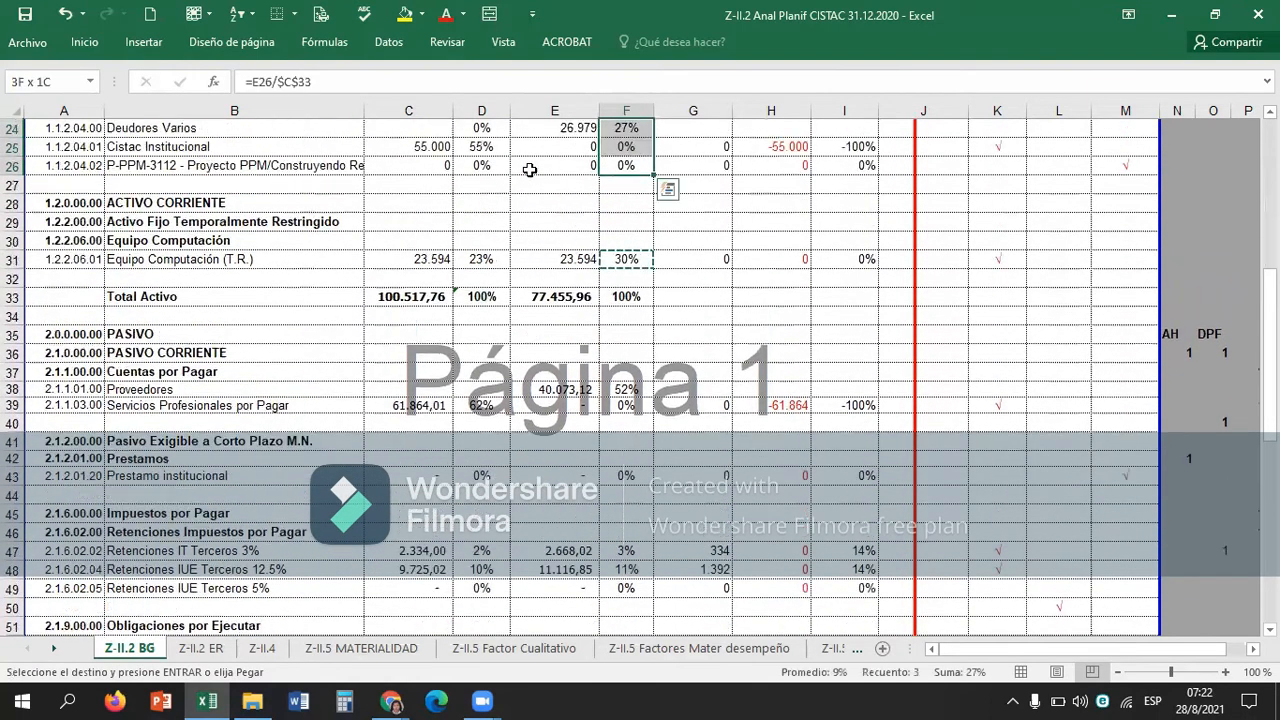
key("ctrl+v")
key("Up")
key("Up")
key("ctrl+v")
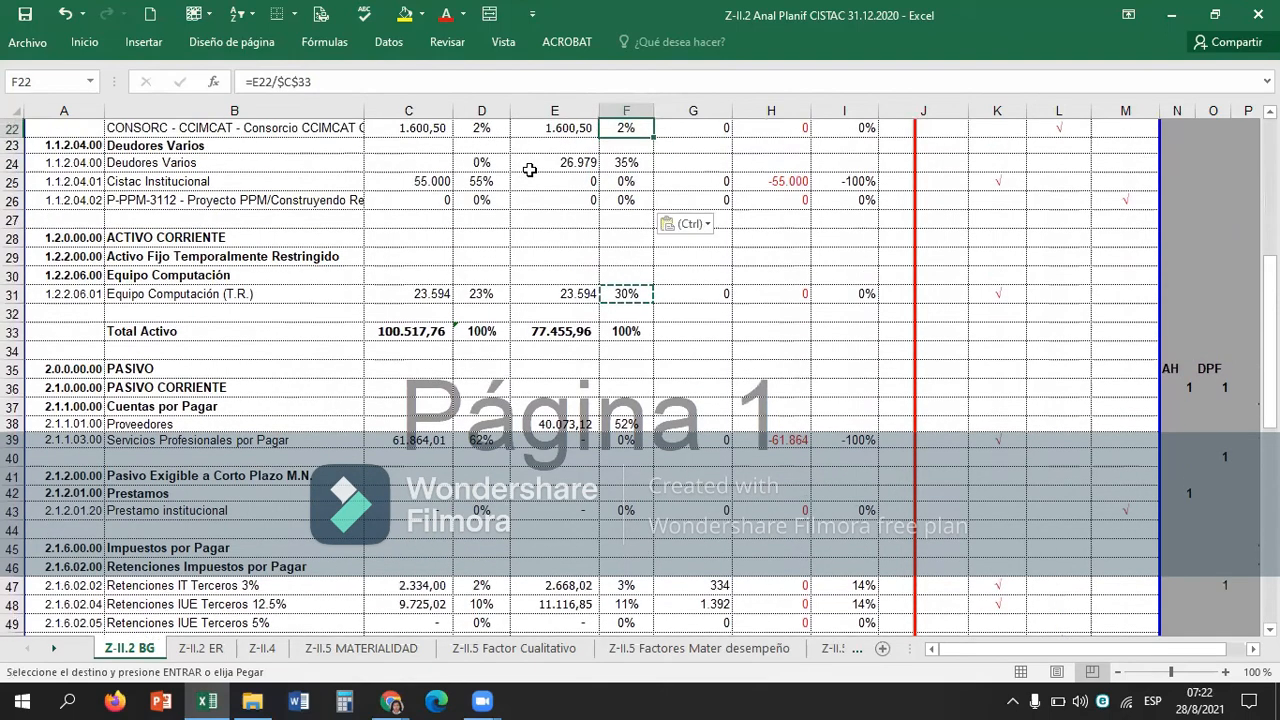
Check that the Proveedores formula in F38 divides by the 31.12.2020 Total pasivo y patrimonio in E66.
key("Up")
key("Up")
key("Up")
key("Up")
key("Up")
key("ctrl+v")
key("Up")
key("Up")
key("Up")
key("Up")
key("Up")
key("Up")
key("ctrl+Down")
key("ctrl+Down")
key("ctrl+Down")
key("ctrl+Down")
key("ctrl+Down")
key("ctrl+Down")
key("ctrl+Down")
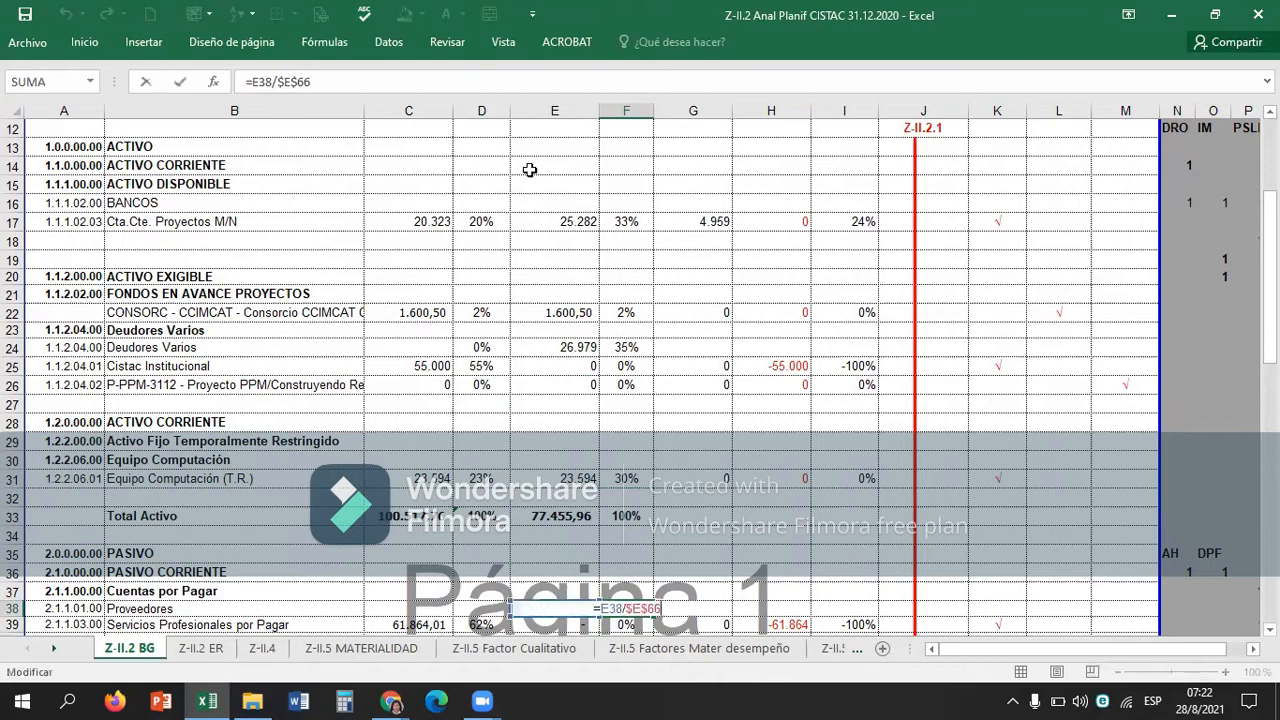
key("F2")
scroll(592, 369, "down", 3)
scroll(592, 369, "down", 4)
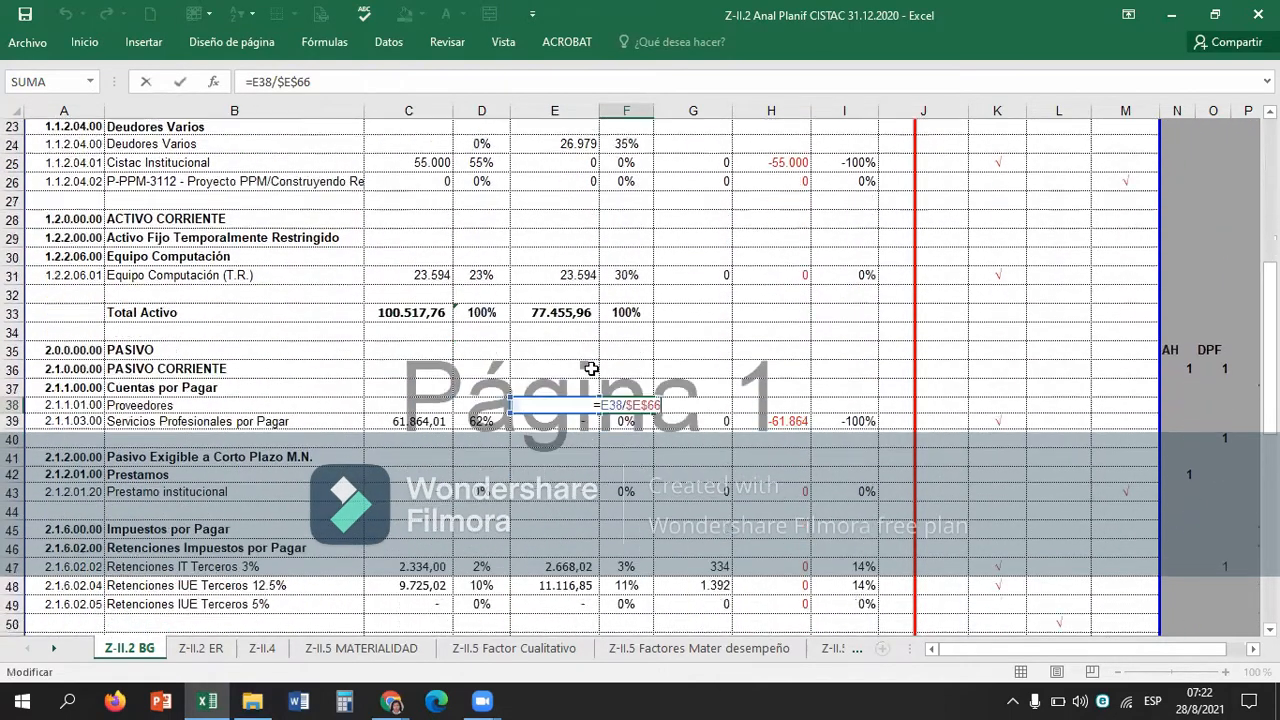
scroll(592, 369, "down", 3)
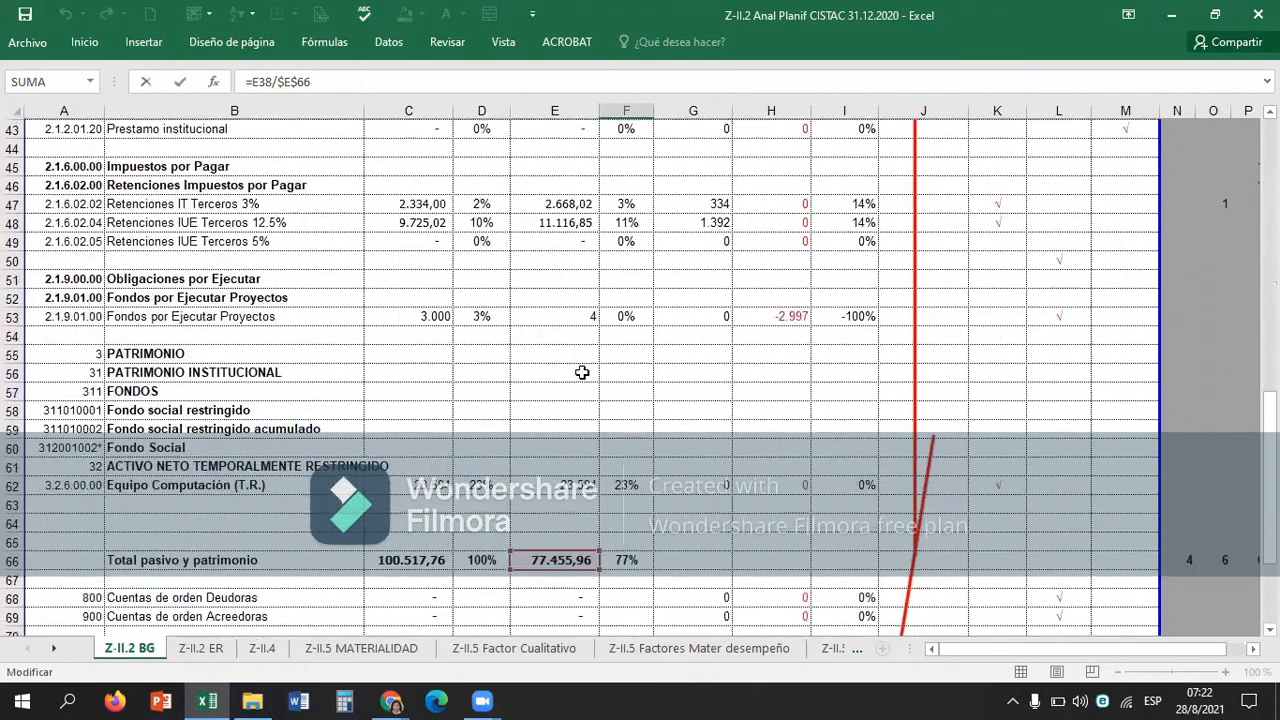
key("Return")
Copy the corrected formula from F38 to Servicios Profesionales por Pagar in F39 and Prestamo institucional in F43.
key("Up")
key("Up")
key("Up")
key("Down")
key("Down")
key("ctrl+c")
key("Down")
key("ctrl+v")
Paste the corrected vertical analysis formula into the three Retenciones accounts in F47:F49.
key("Down")
key("Down")
key("Down")
key("Down")
key("Down")
key("Down")
key("Up")
key("Up")
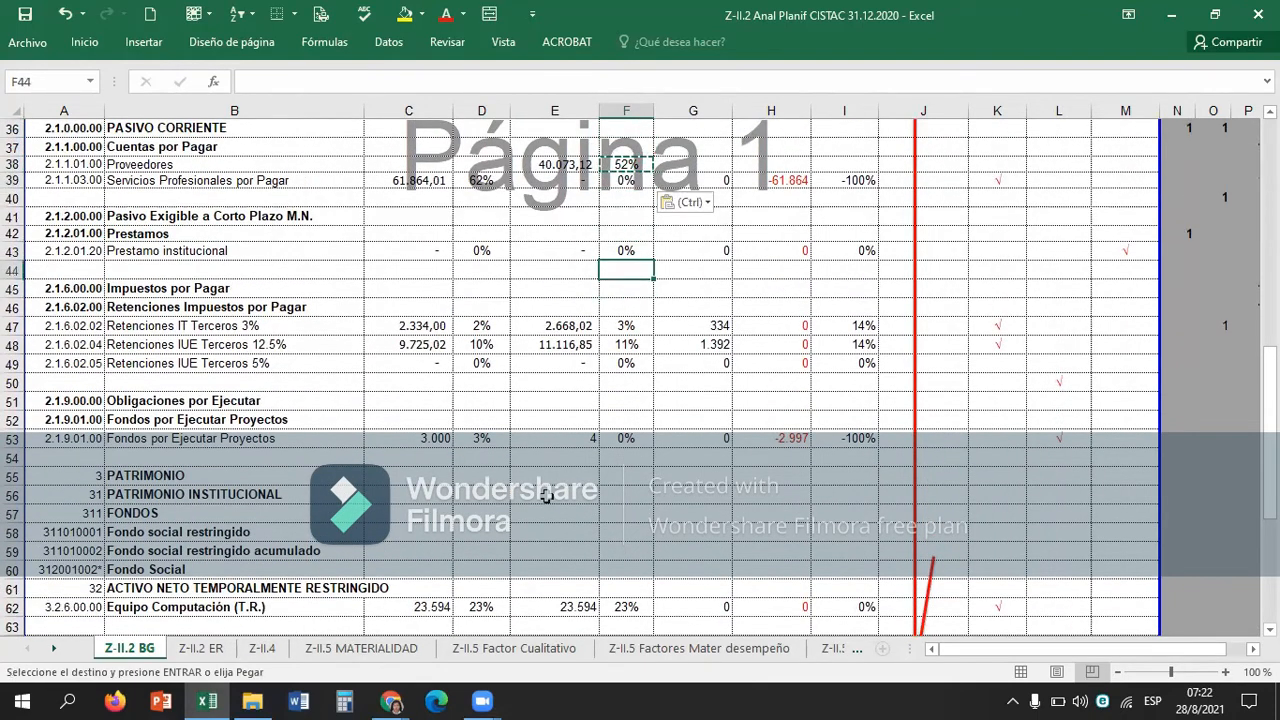
key("ctrl+v")
key("Down")
key("Down")
key("Down")
key("Down")
key("shift+Down")
key("shift+Down")
key("ctrl+v")
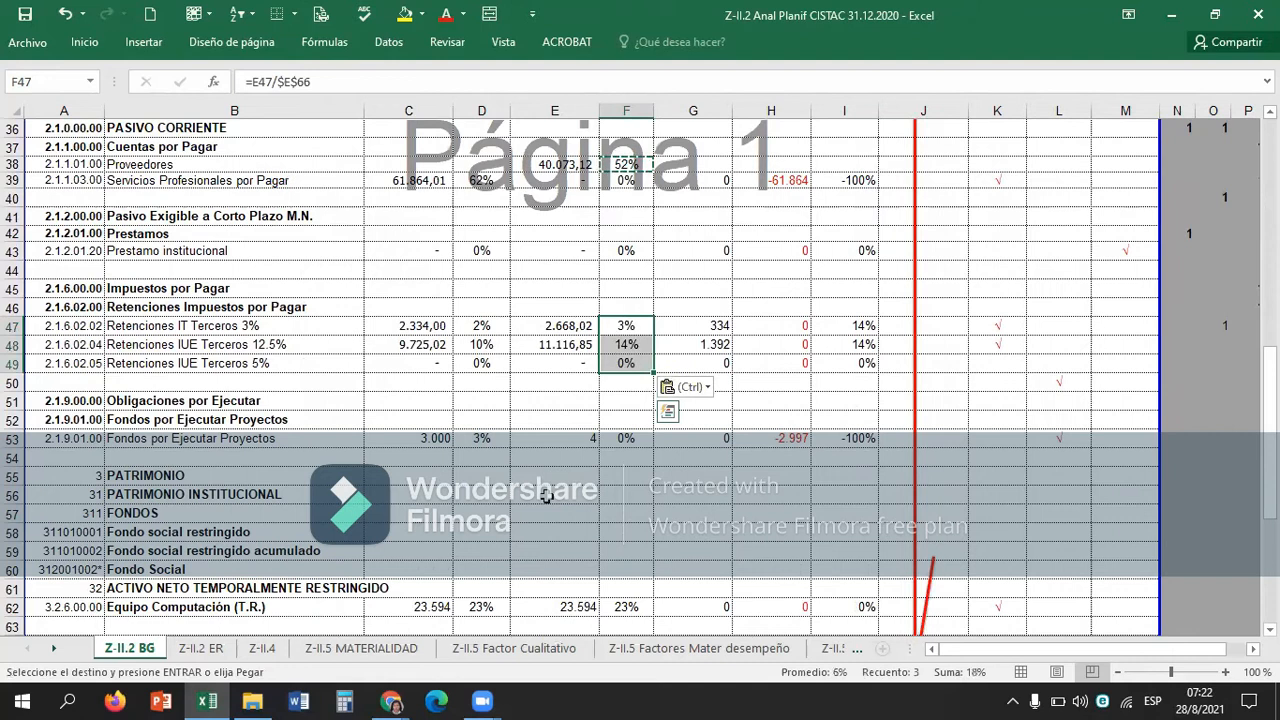
key("ctrl")
key("Escape")
key("Down")
key("Down")
key("Down")
key("Down")
key("Down")
key("Down")
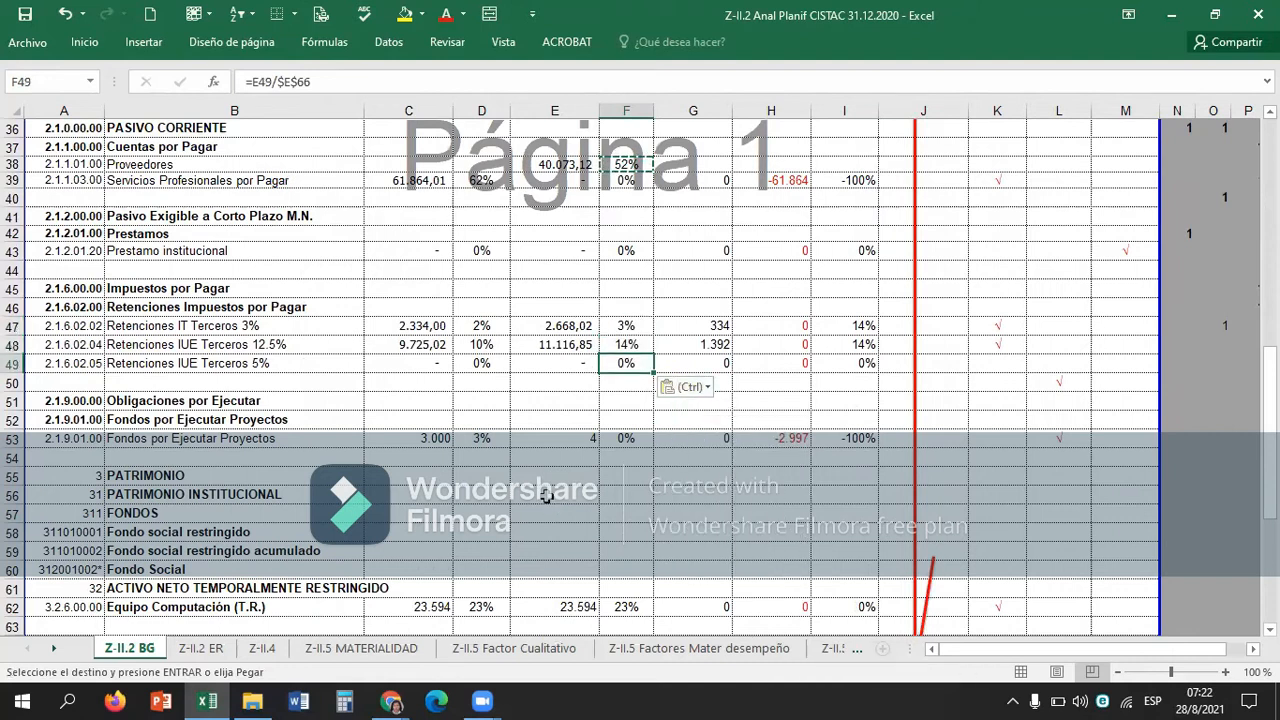
key("ctrl+v")
Paste the corrected formula into Fondos por Ejecutar Proyectos in F53 and Equipo Computación (T.R.) in F62.
key("Down")
key("Down")
key("Down")
key("Down")
key("Down")
key("Down")
key("Down")
key("Down")
key("Down")
key("ctrl+v")
key("Down")
key("Down")
key("Down")
key("Down")
key("Down")
key("Down")
key("Down")
key("Down")
key("Down")
key("Down")
key("Down")
key("Down")
key("Down")
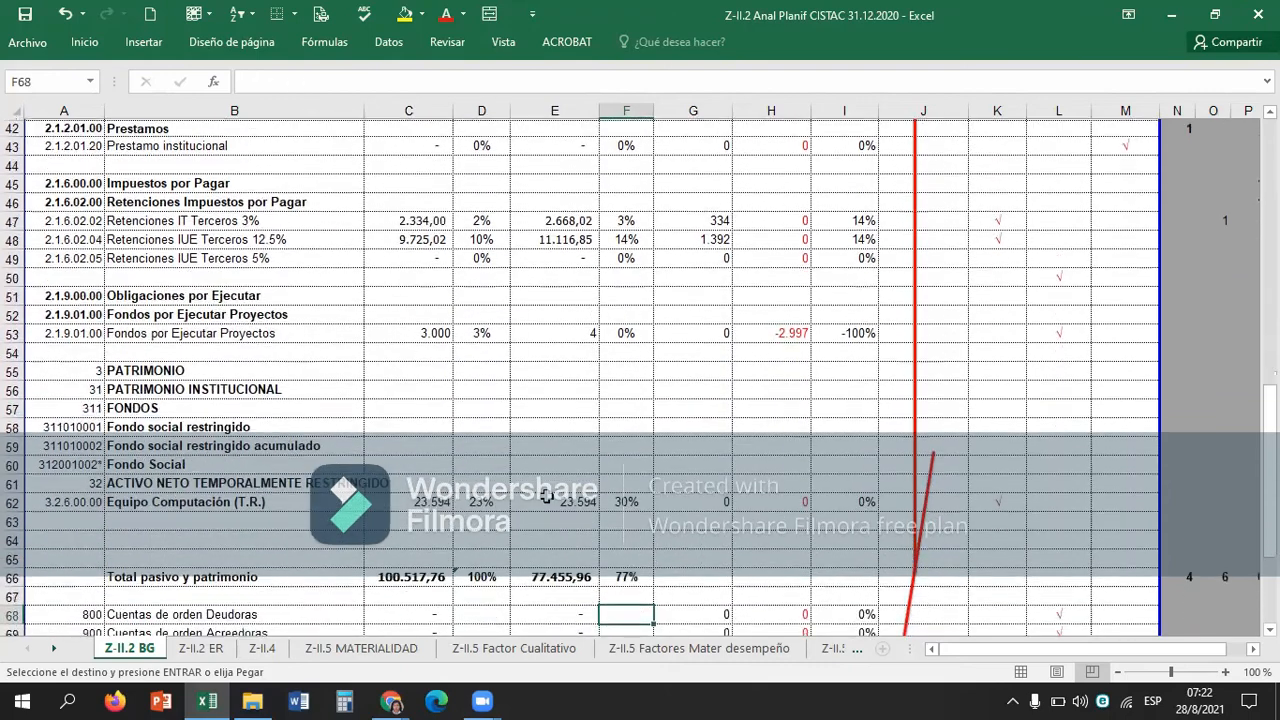
key("Up")
key("Up")
key("Up")
key("Up")
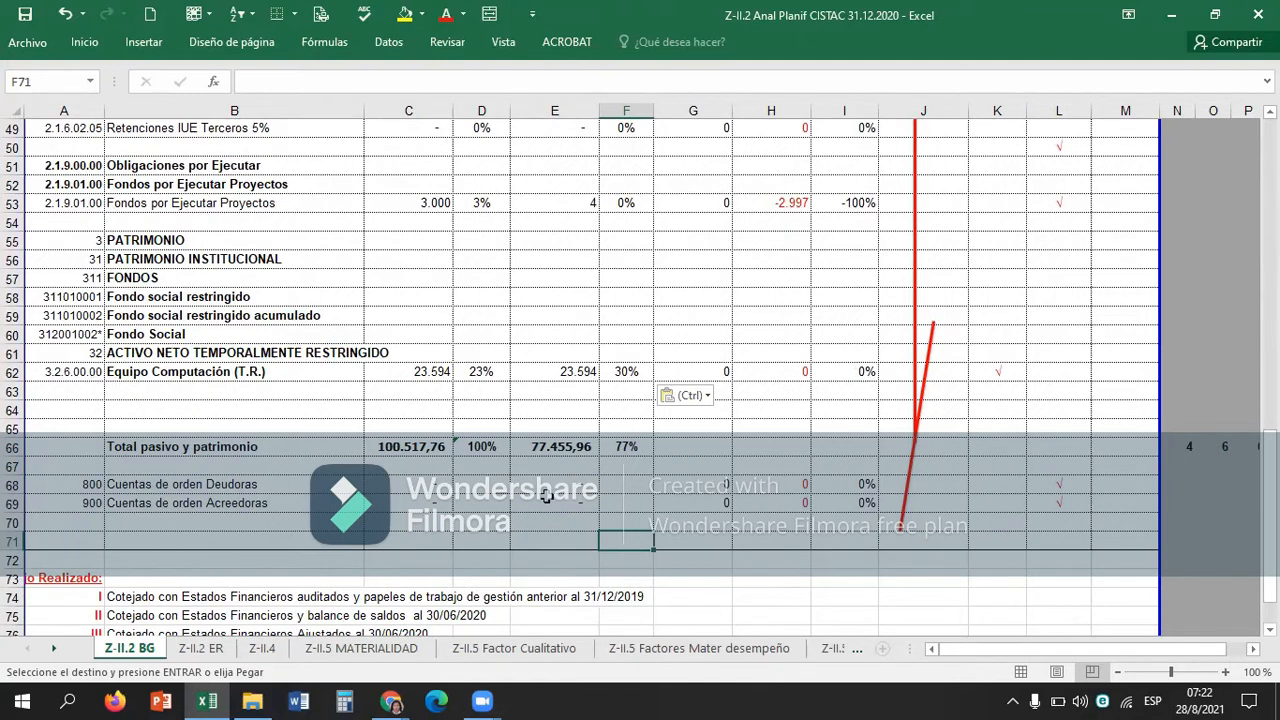
Examine the Aumentos formula in G17 and the Disminución formula in H17 for Cta.Cte. Proyectos M/N.
key("Up")
key("Right")
key("Up")
key("Up")
key("Up")
key("Up")
key("Up")
key("Up")
key("Up")
key("Up")
key("Up")
key("Up")
key("Up")
key("Up")
key("Up")
key("Up")
key("Up")
key("Up")
key("Up")
key("Up")
key("Up")
key("Up")
key("Up")
key("Up")
key("Up")
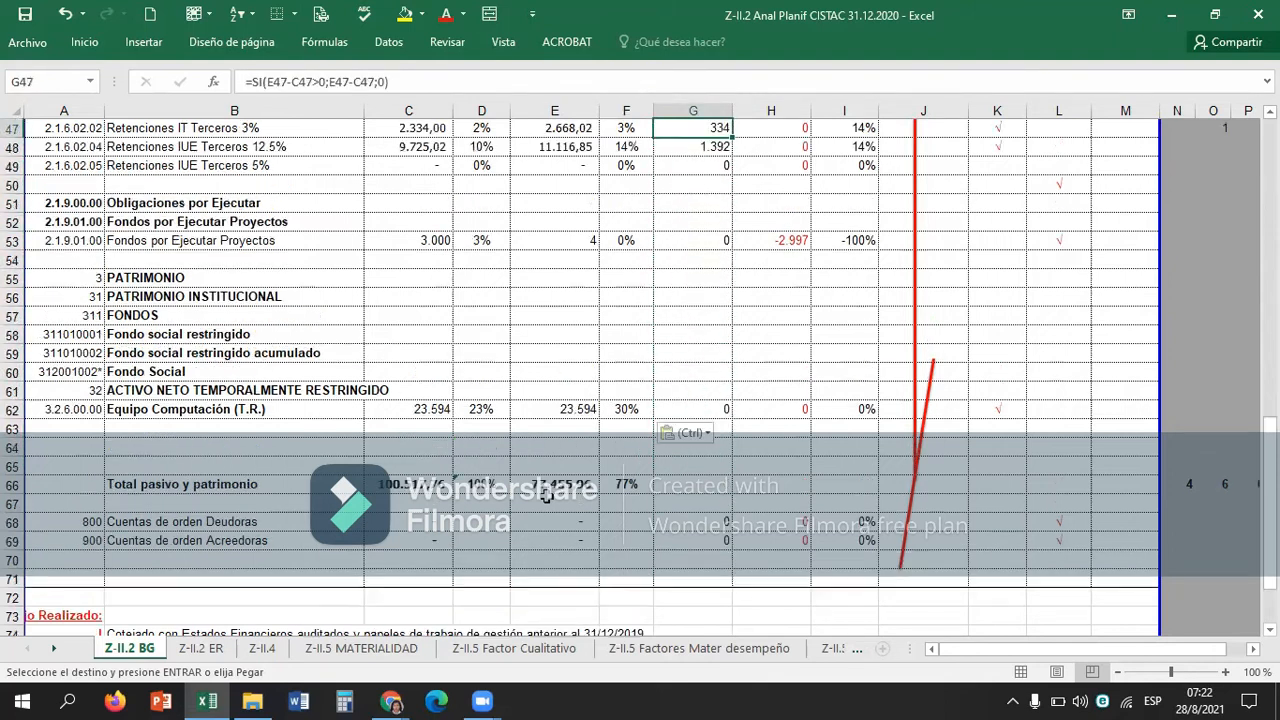
key("Up")
key("Up")
key("Up")
key("Up")
key("Up")
key("Up")
key("Up")
key("Up")
key("Up")
key("Up")
key("Up")
key("Up")
key("Up")
key("Up")
key("Up")
key("Up")
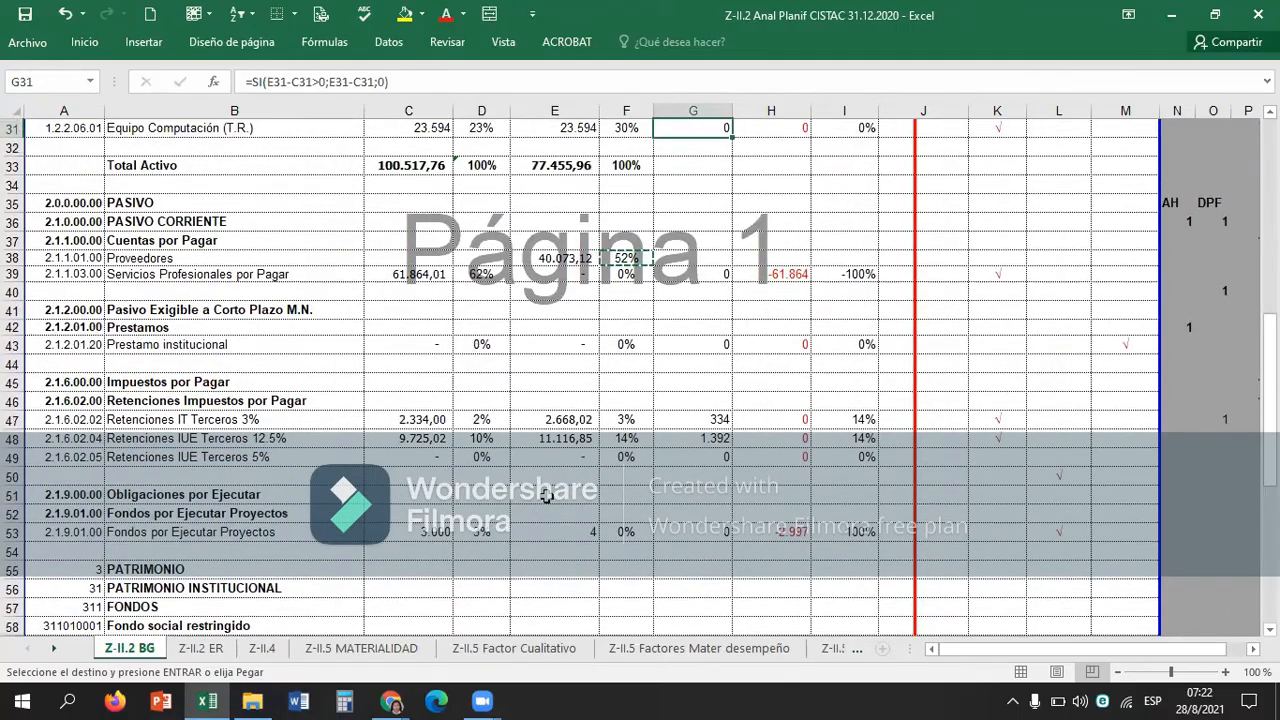
key("Up")
key("Up")
key("Up")
key("Up")
key("Up")
key("Up")
key("Up")
key("Up")
key("Up")
key("Up")
key("Up")
key("Up")
key("Up")
key("Up")
key("Up")
key("Up")
key("Up")
key("Up")
key("Up")
key("Up")
key("ctrl+Down")
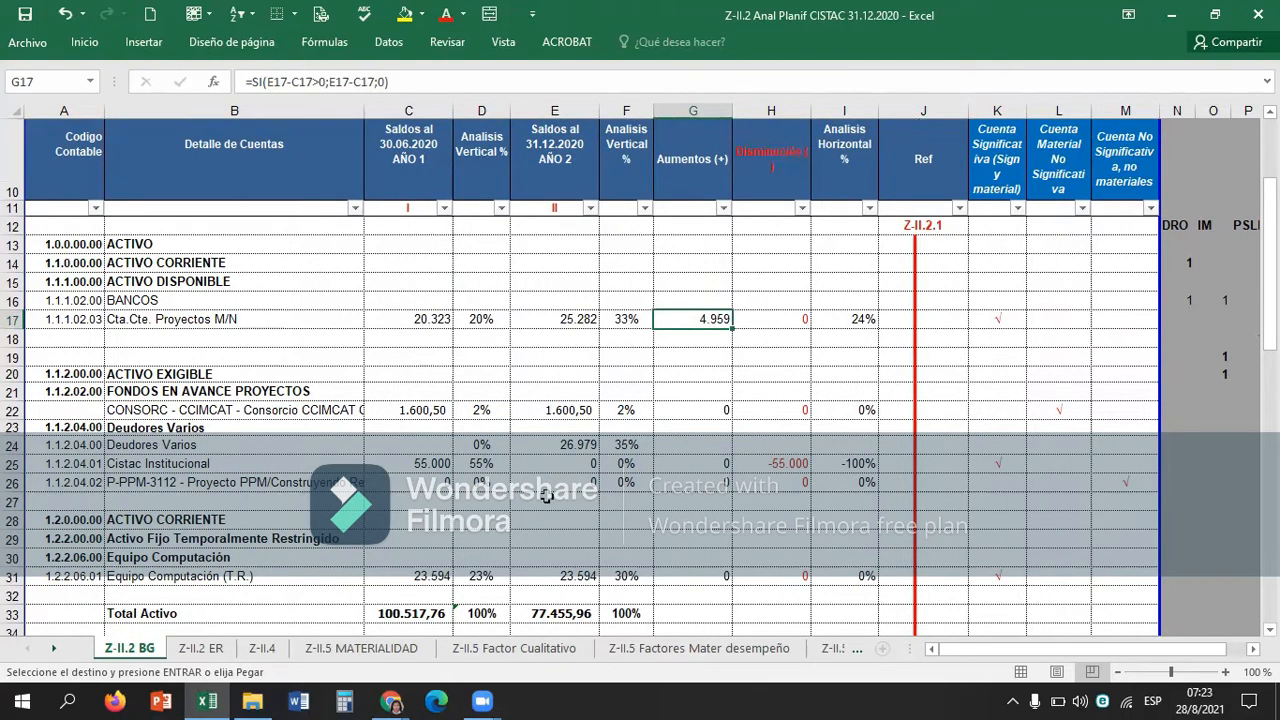
key("Right")
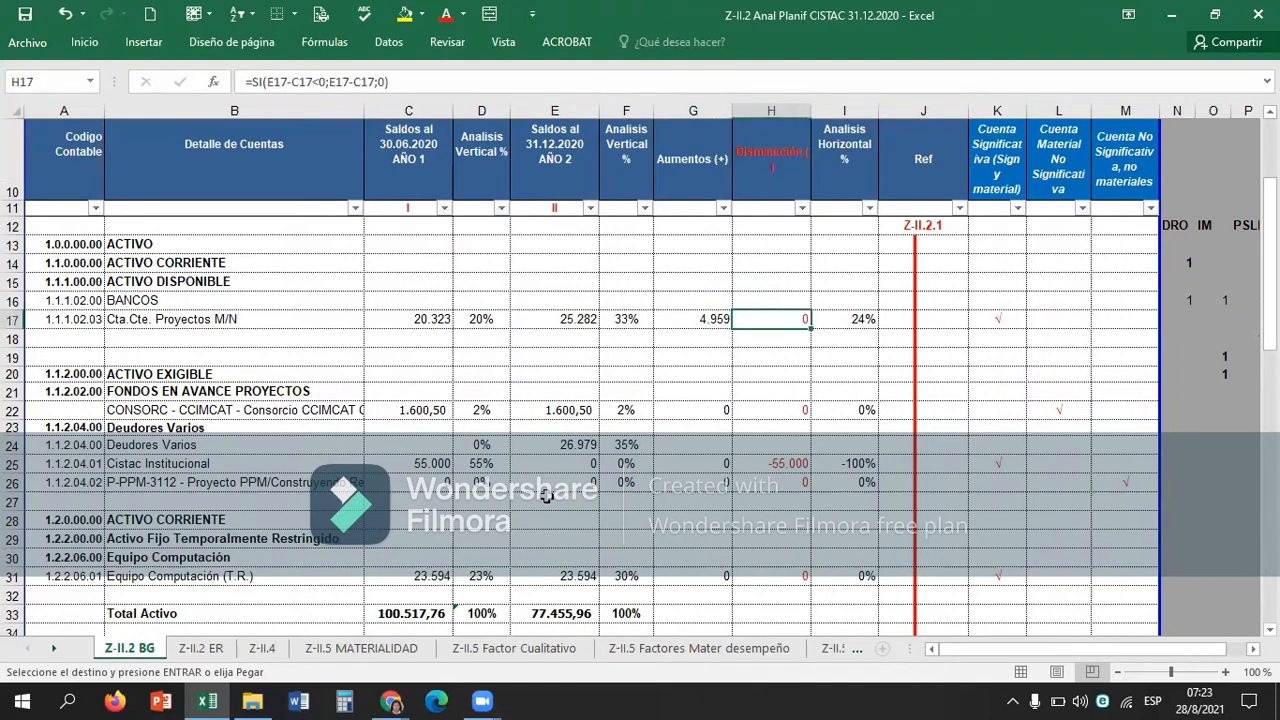
key("Left")
key("F2")
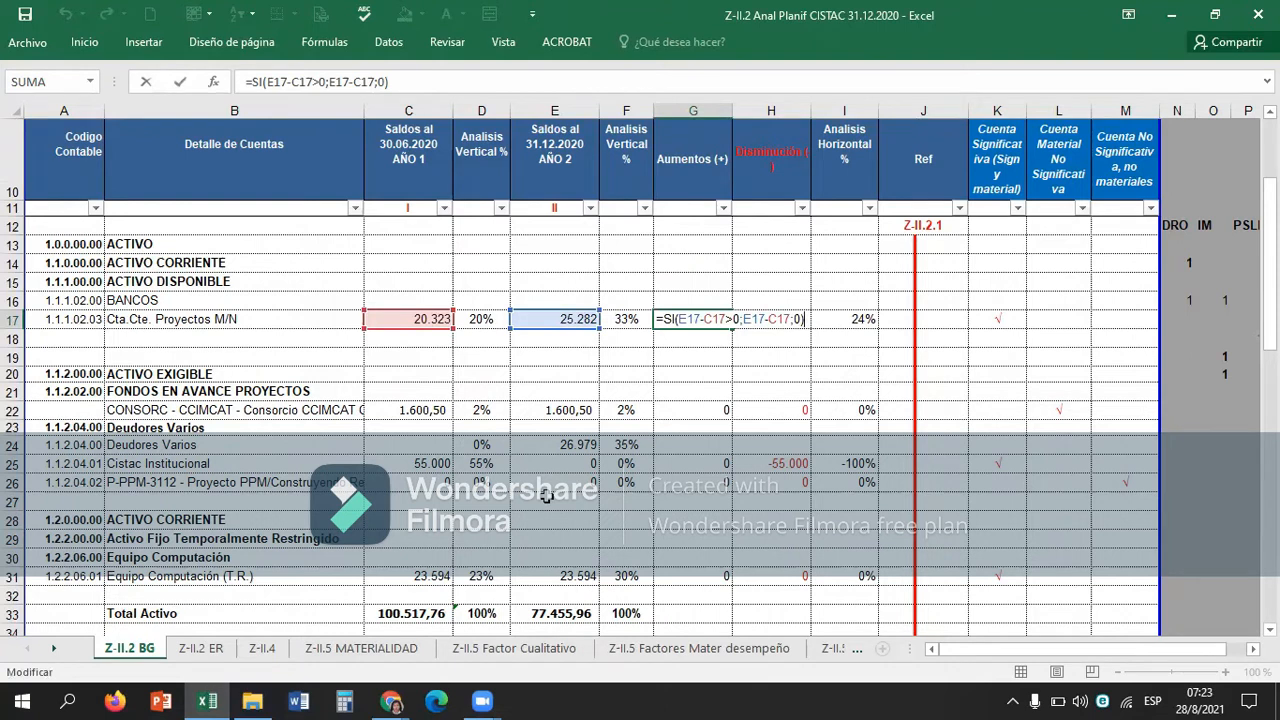
key("Escape")
key("Right")
key("F2")
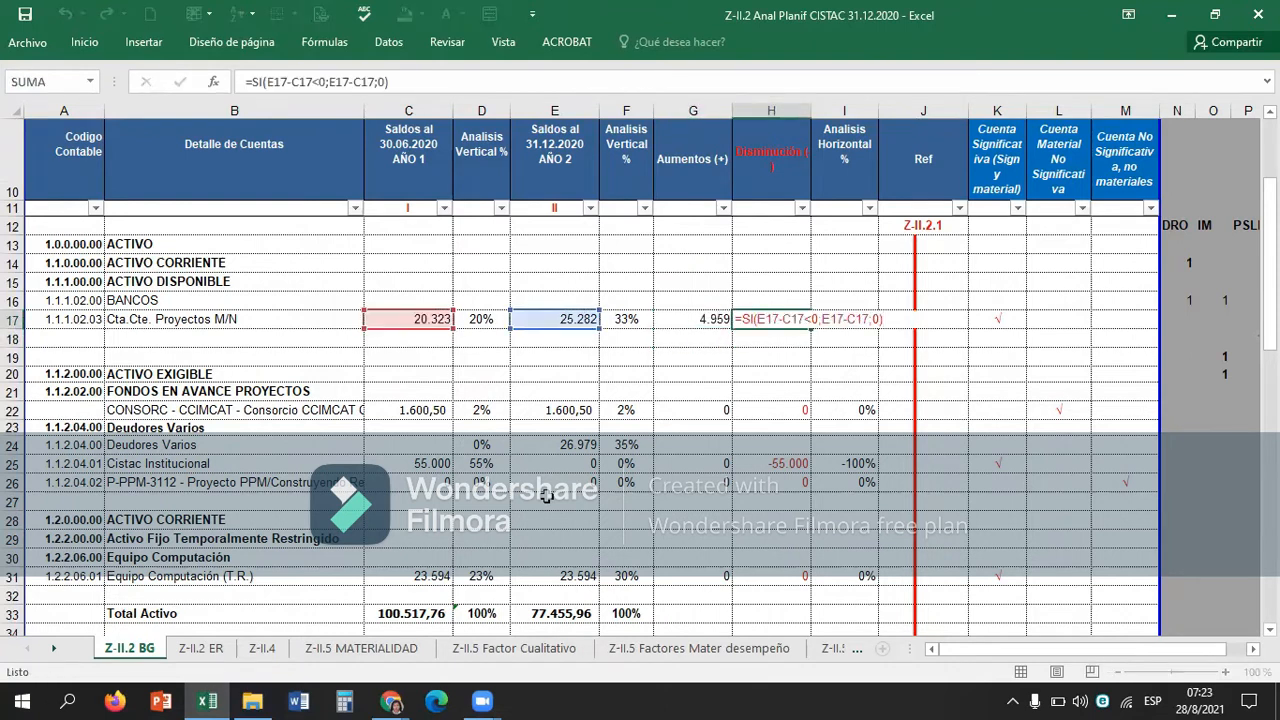
key("Escape")
key("Left")
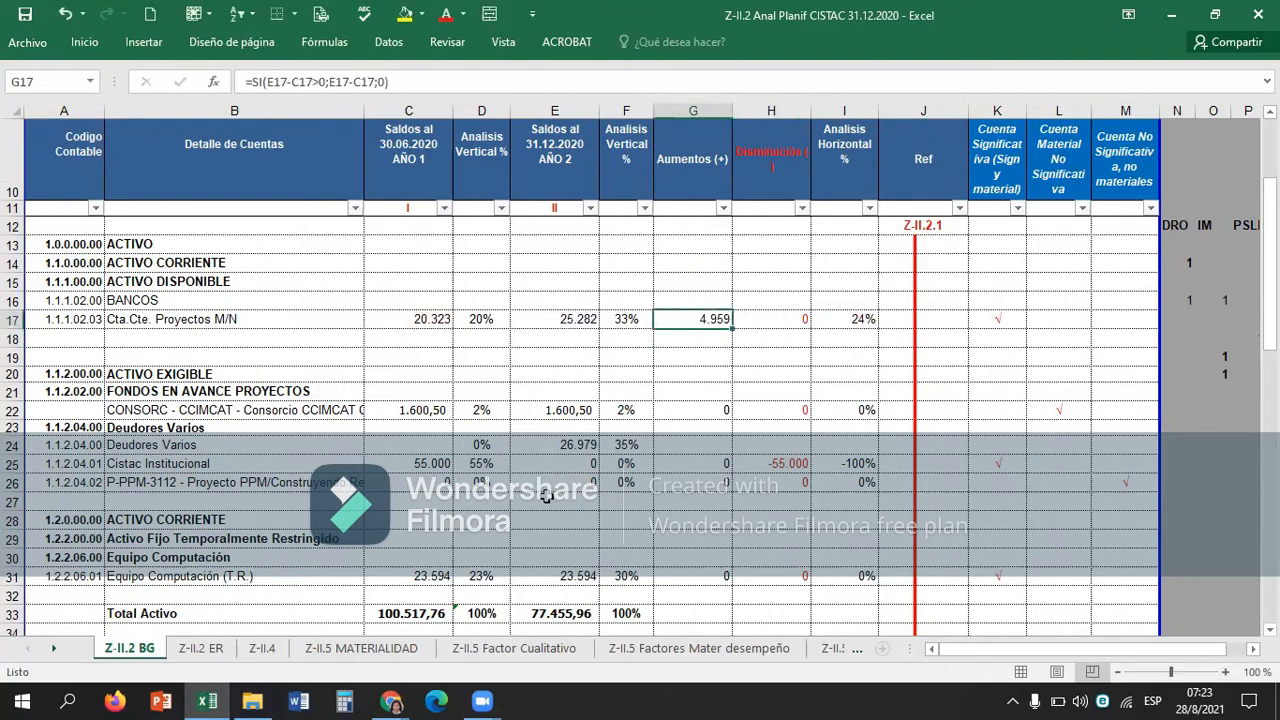
Try a lower 31.12.2020 balance for Cta.Cte. Proyectos M/N by replacing the first digit of E17 with 1.
key("Right")
key("Left")
key("Left")
key("Left")
key("Right")
key("Right")
key("Left")
key("Left")
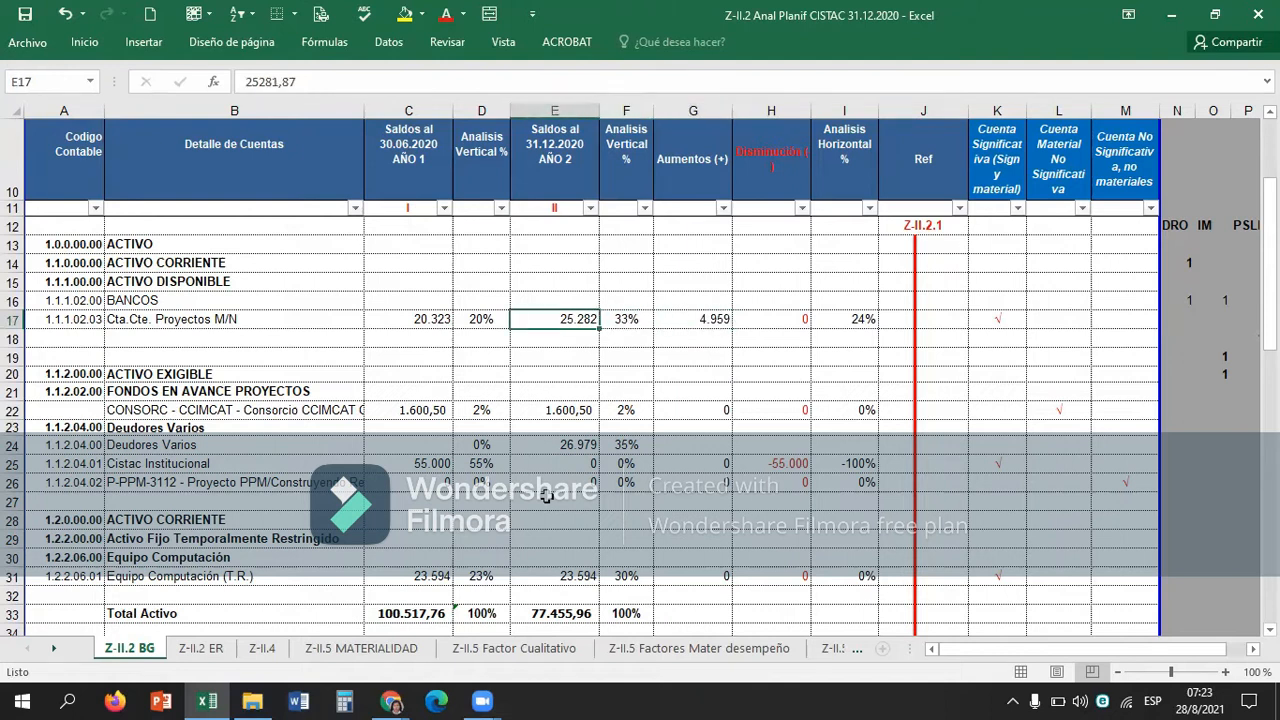
left_click(547, 498)
key("Up")
key("Up")
key("Up")
key("Up")
key("Up")
key("Up")
key("Up")
key("Up")
key("Up")
key("Up")
key("F2")
key("Home")
key("Delete")
type("1")
key("Return")
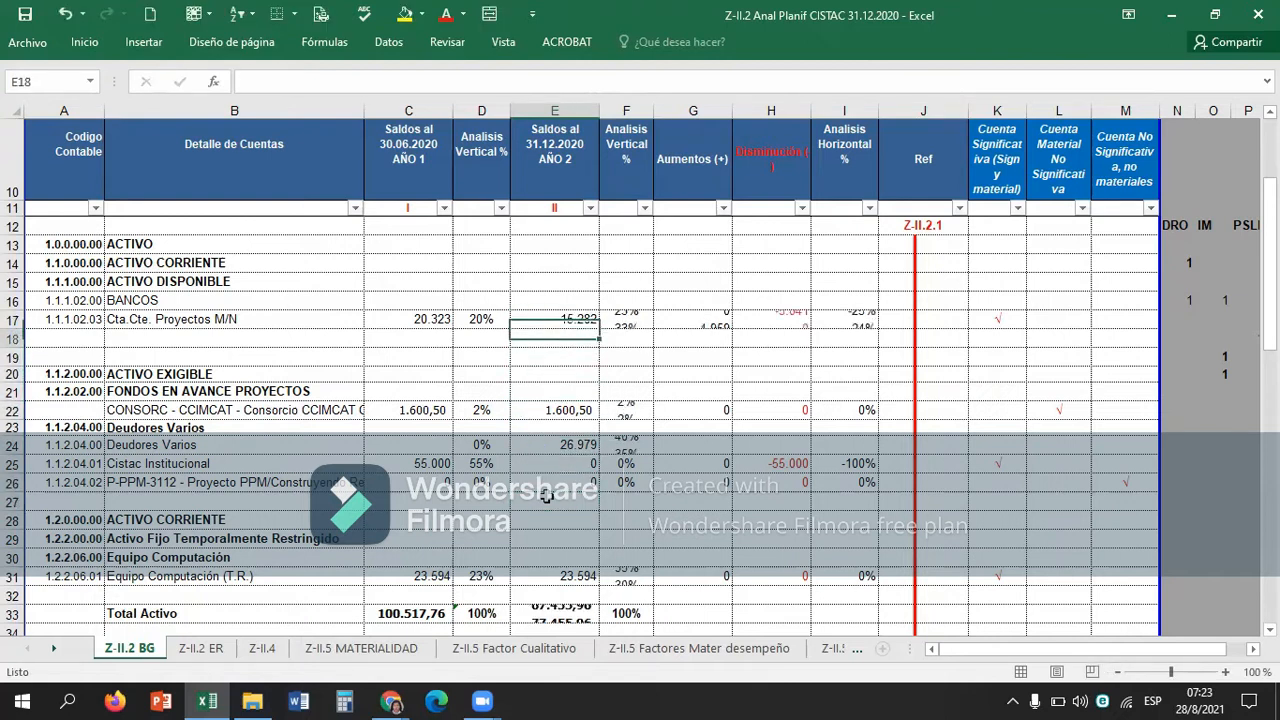
Check how the variation cells in row 17 respond to the trial balance, and undo the change to E17.
key("Up")
key("Right")
key("Right")
key("Right")
key("Right")
key("Left")
key("Left")
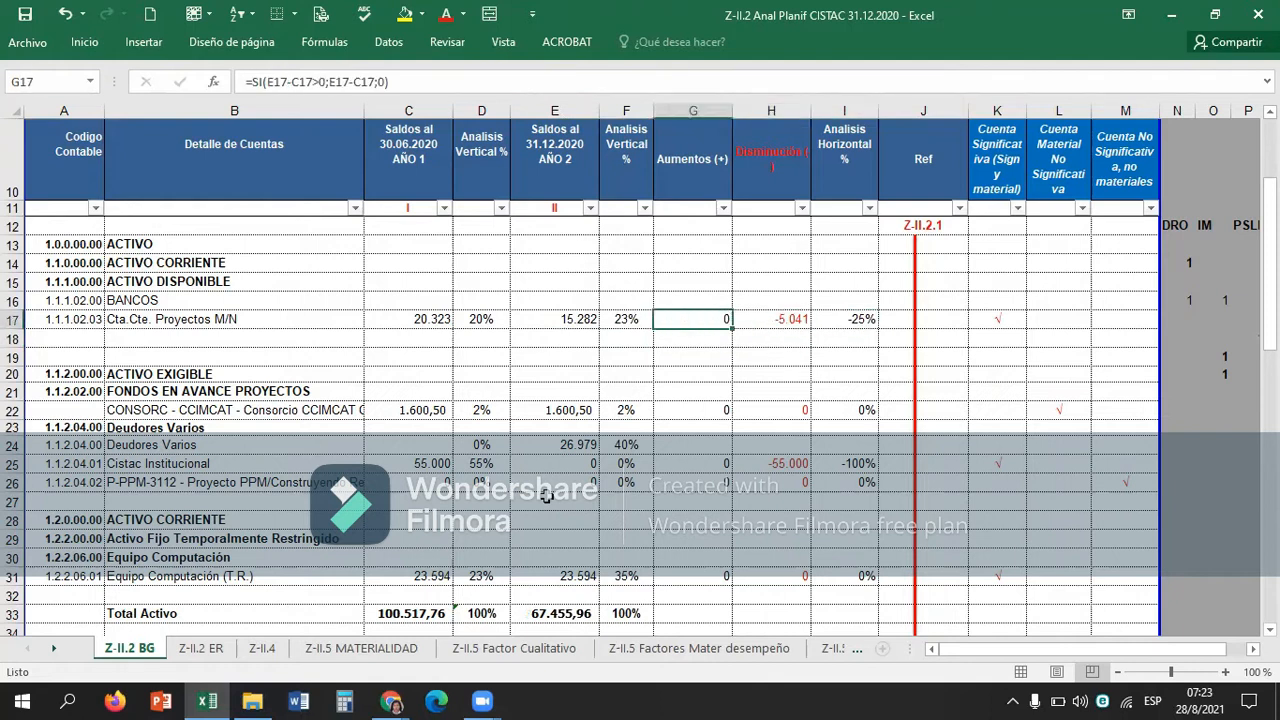
key("ctrl+z")
key("Right")
Examine the Analisis Horizontal formula for Cta.Cte. Proyectos M/N in I17 and the variation cells it uses.
key("Right")
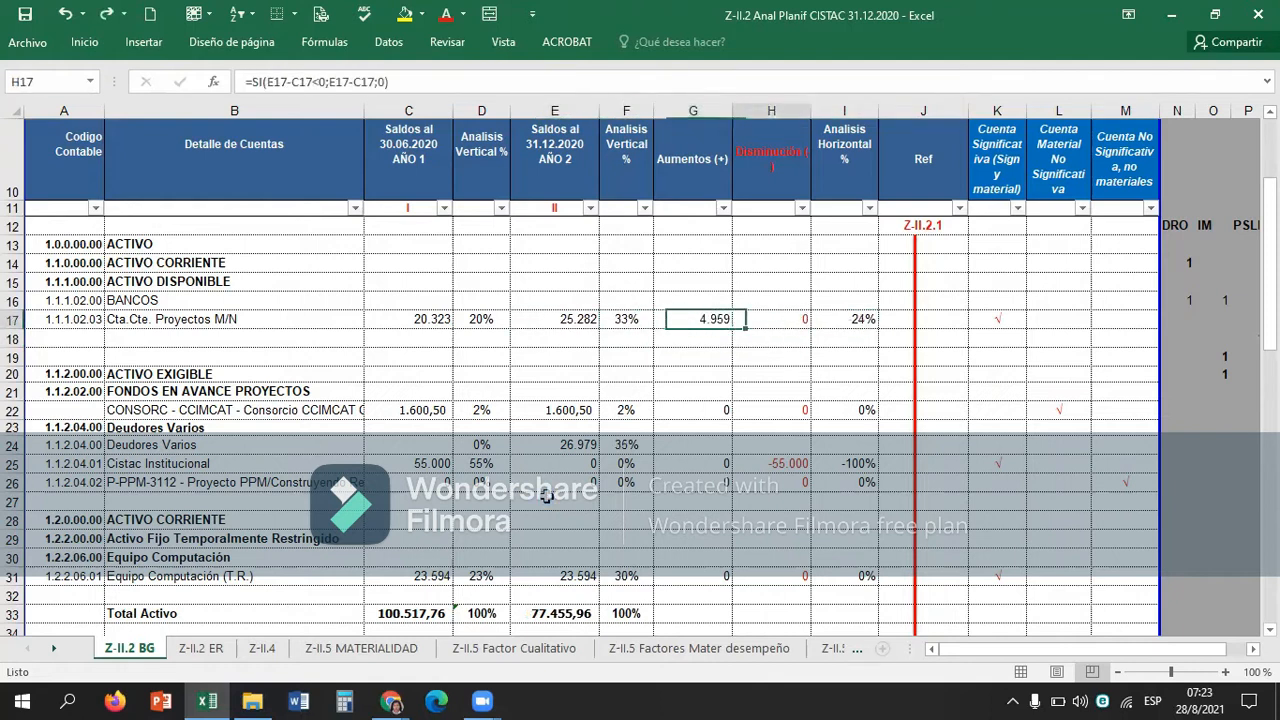
key("Right")
key("Right")
key("Up")
key("Up")
key("Down")
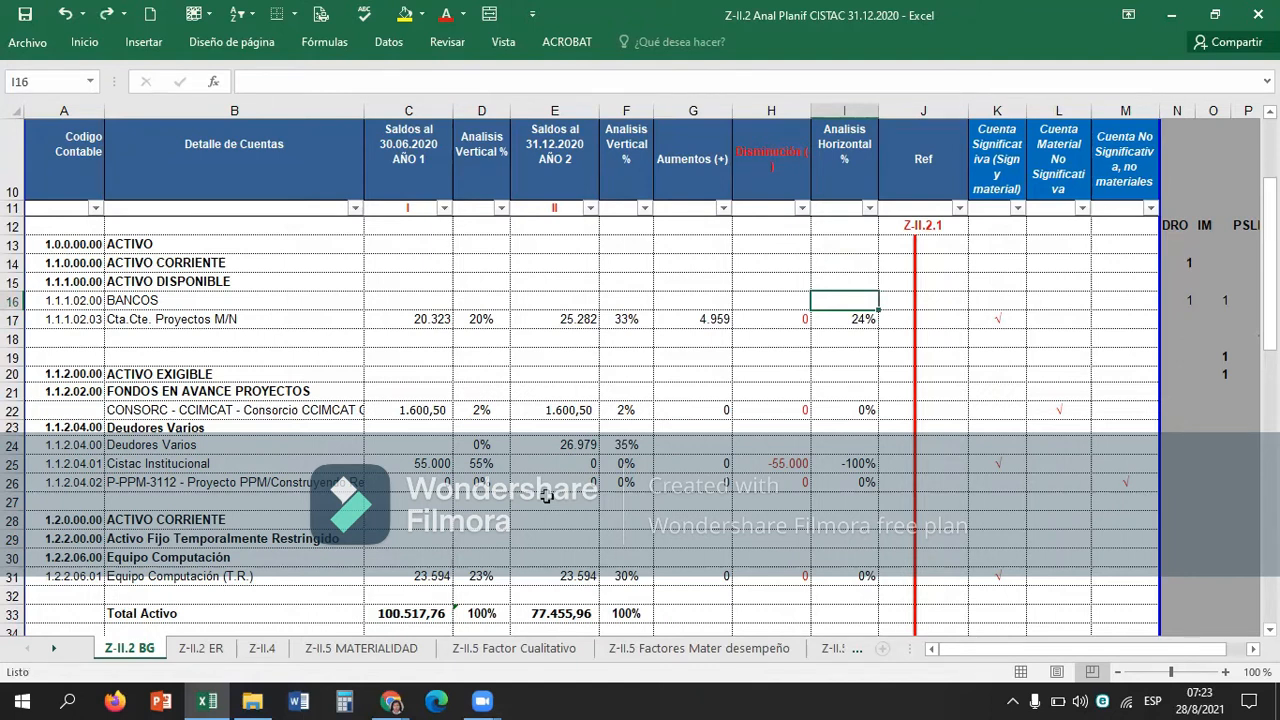
key("Down")
key("F2")
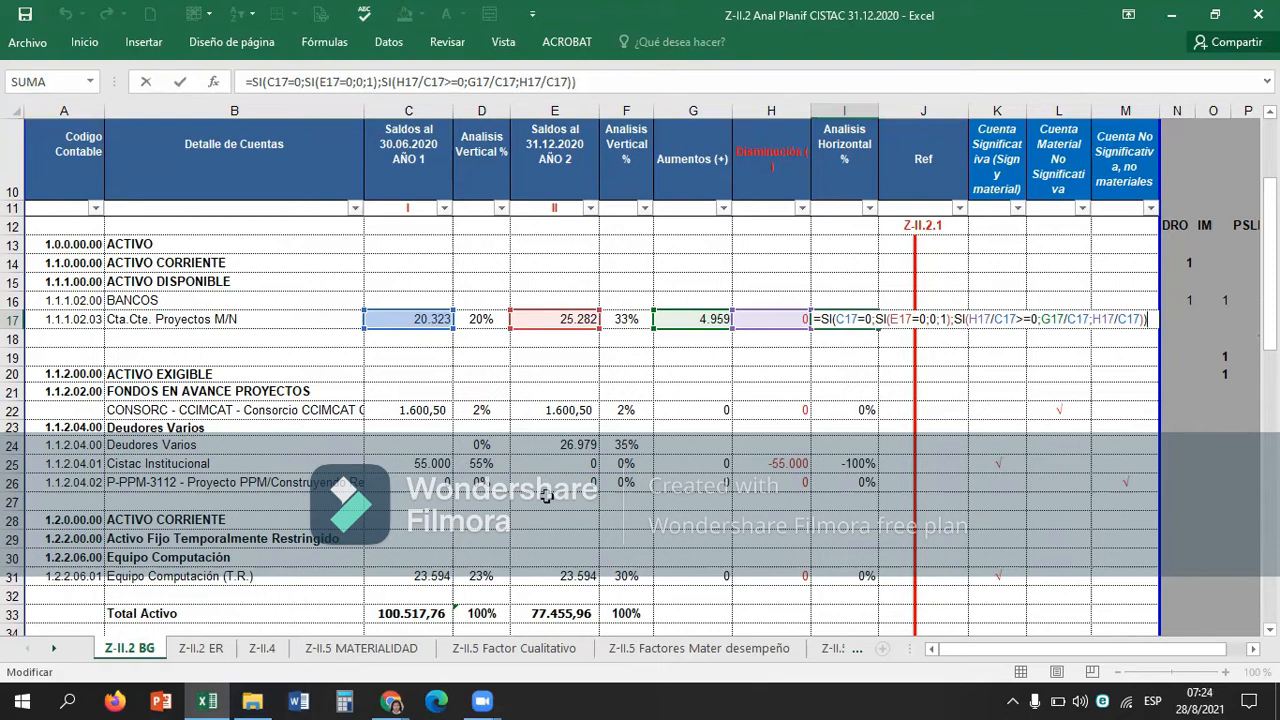
key("Return")
key("Up")
key("Right")
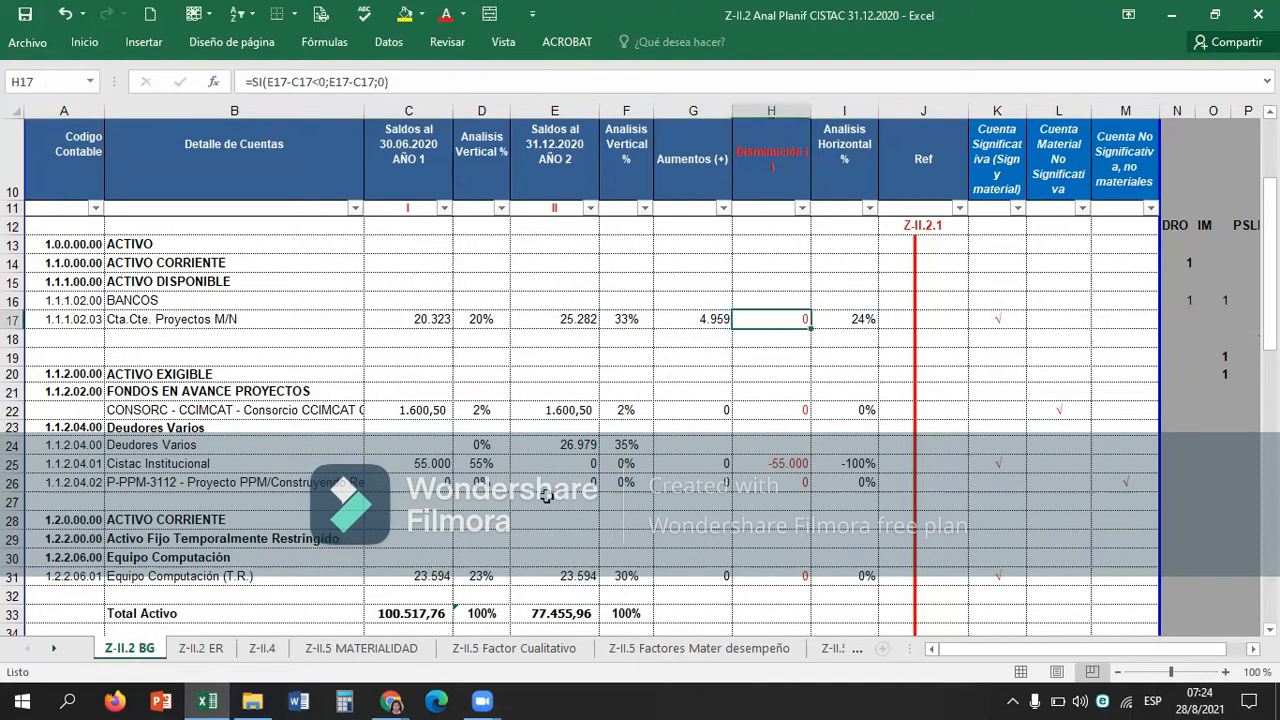
key("Left")
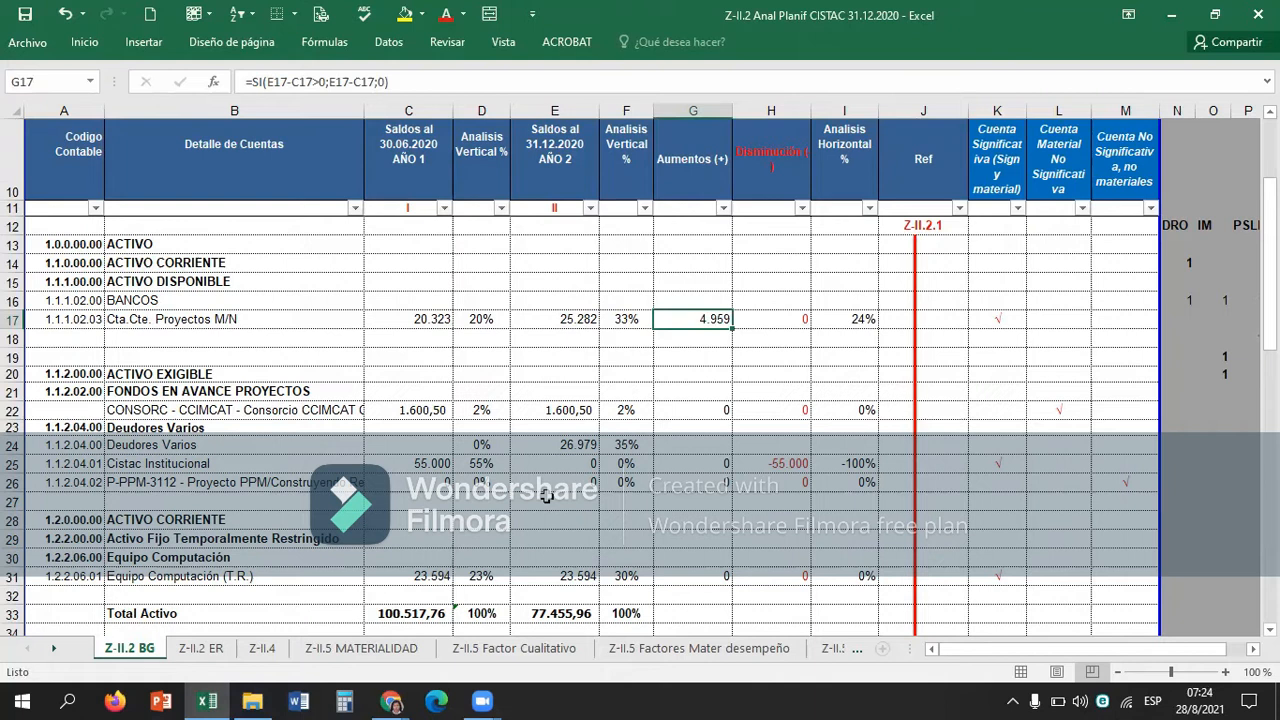
Enter the trial formula +G17/C17 in I16 to compare a simple horizontal analysis with I17.
key("Right")
key("Right")
key("Up")
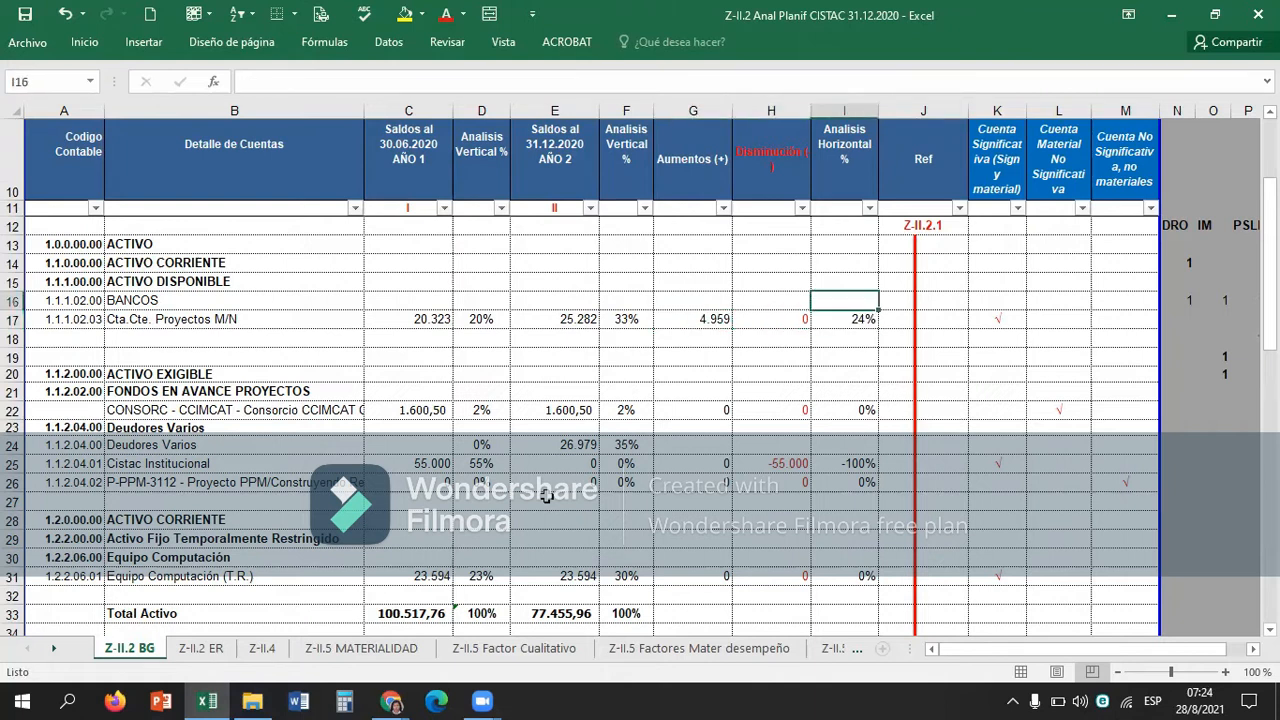
type("+")
key("Left")
key("Down")
key("Left")
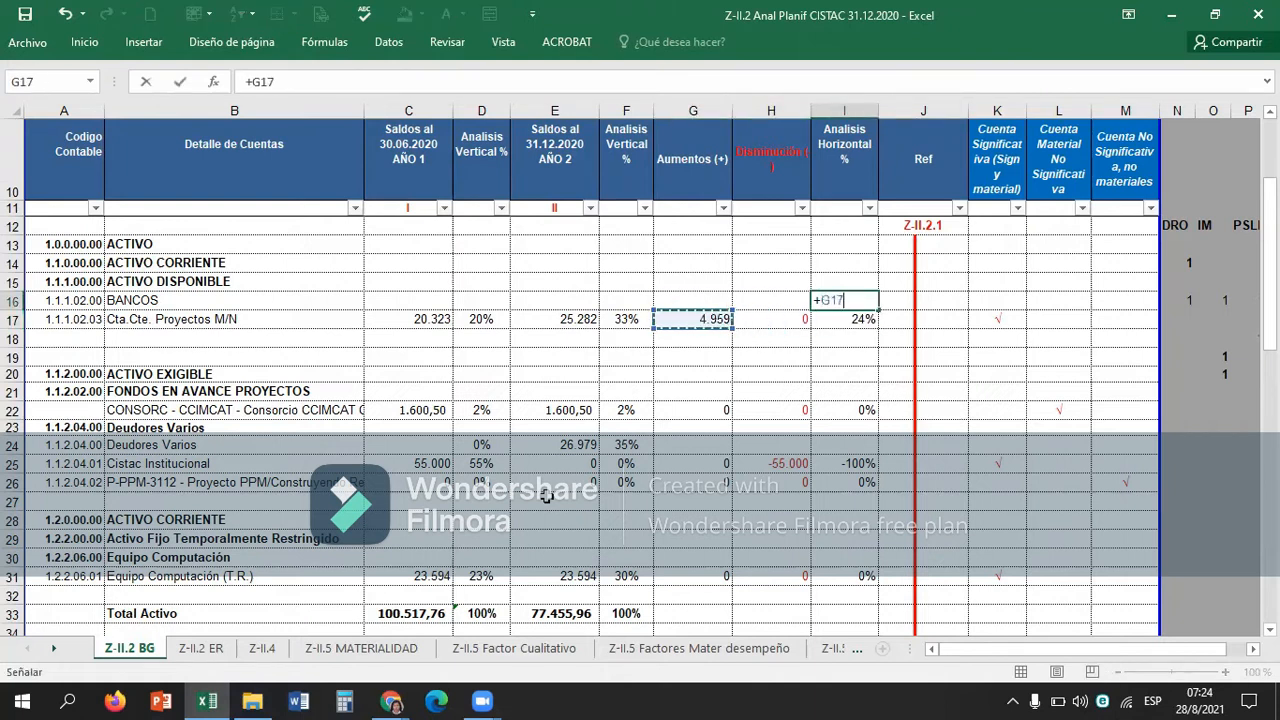
type("/")
key("Left")
key("Left")
key("Left")
key("Left")
key("Left")
key("Left")
key("Down")
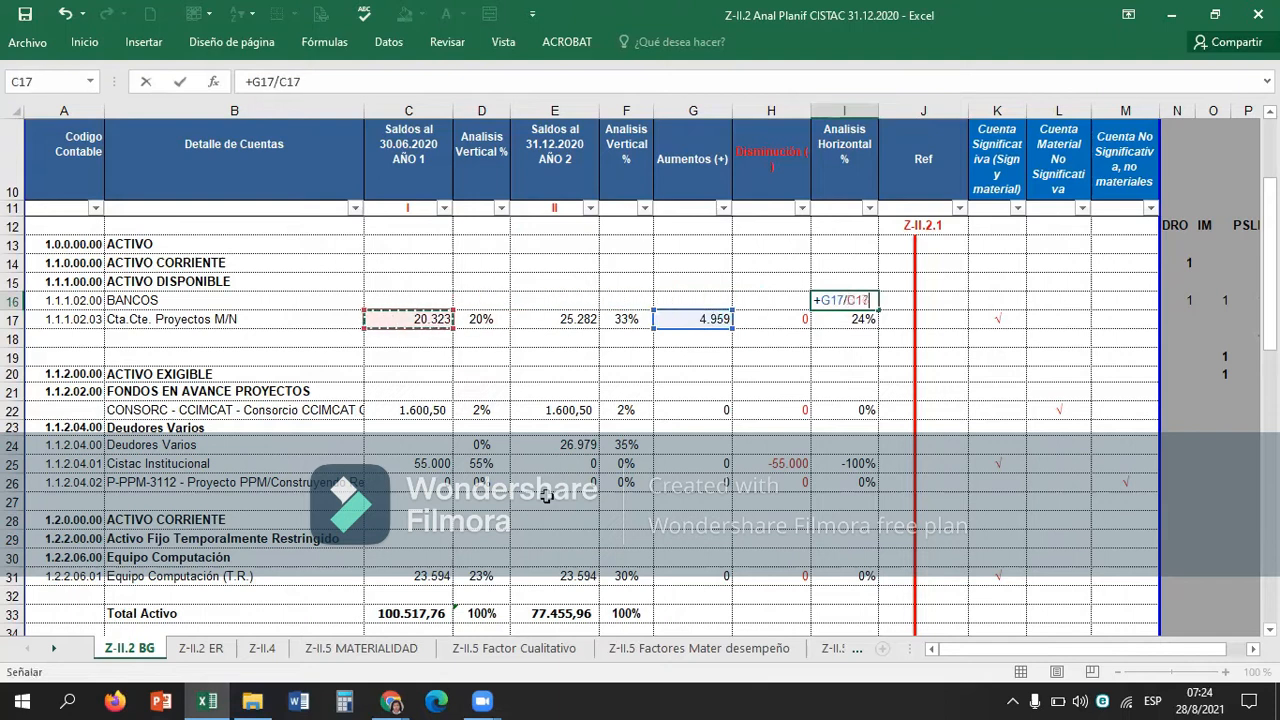
key("Return")
key("Up")
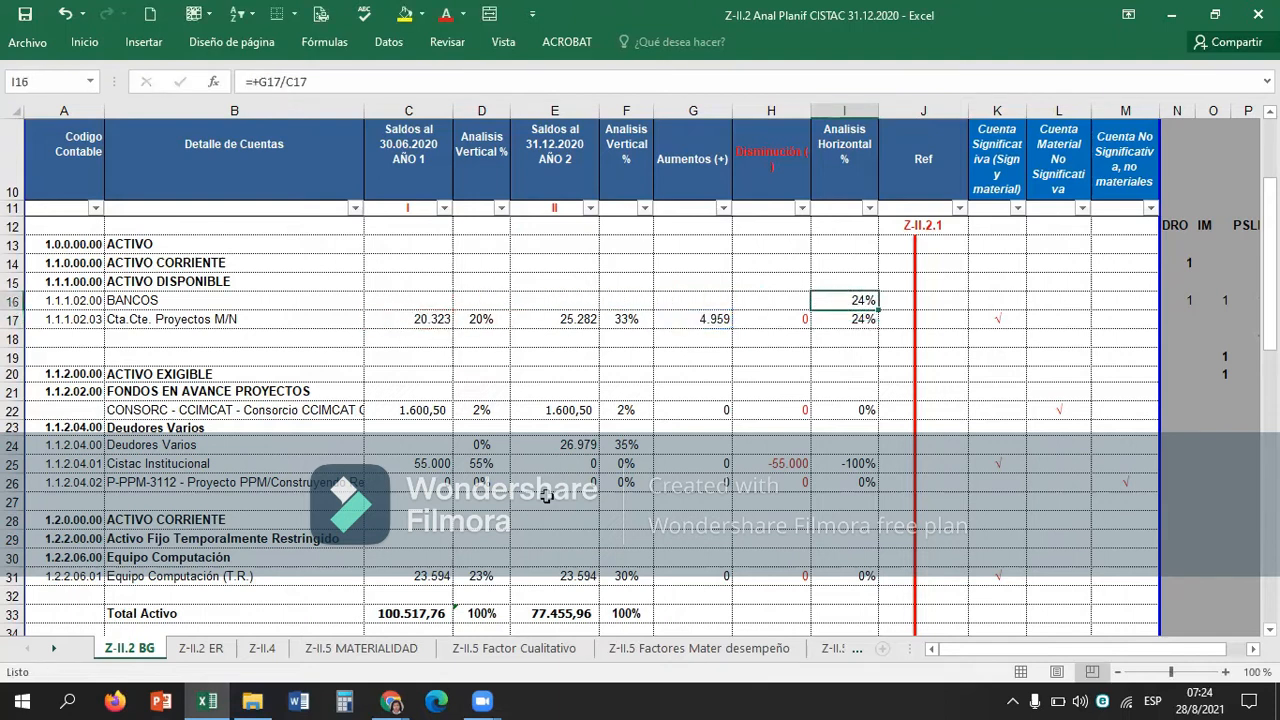
Clear the trial formula from I16 and inspect the nested SI formula in I17 again.
key("BackSpace")
key("Return")
key("F2")
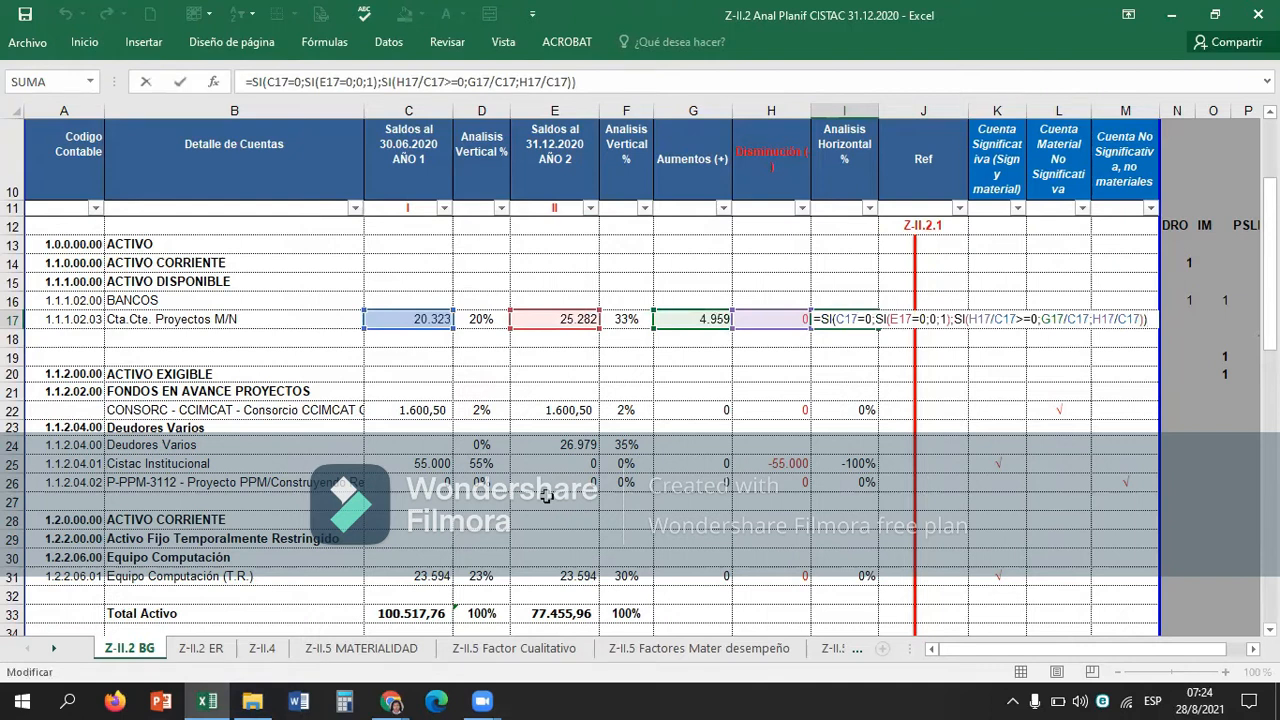
key("ctrl+Return")
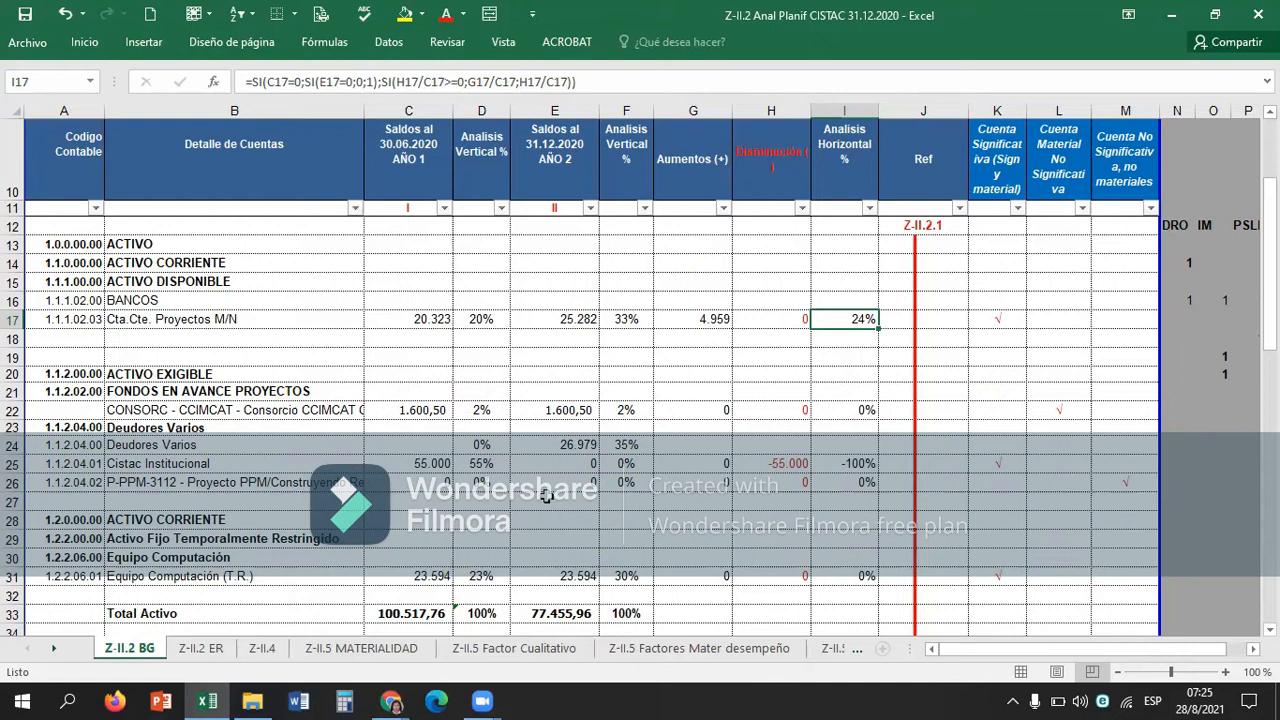
Fill the Cuenta Significativa (Sign y material) header cell K10 with red.
key("Right")
key("Right")
key("Right")
key("Up")
key("Up")
key("Up")
key("Up")
key("Up")
key("Up")
key("Up")
key("Up")
key("Down")
key("Down")
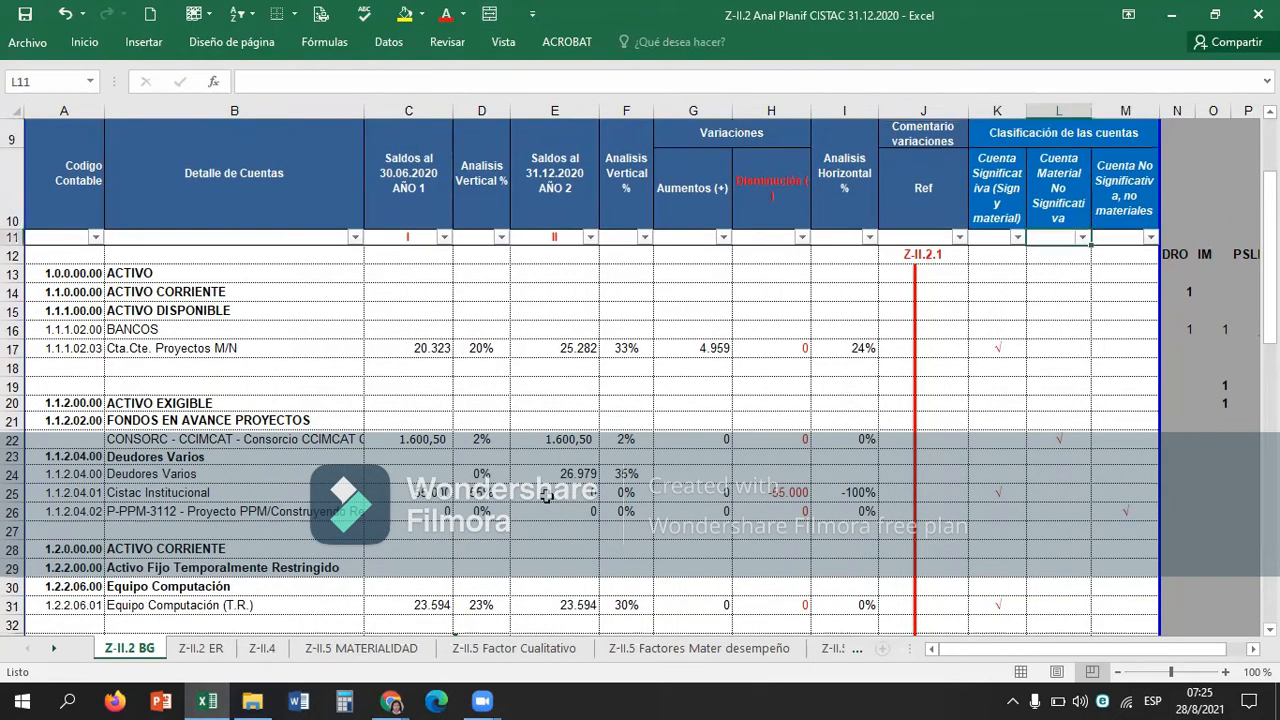
key("Left")
key("Up")
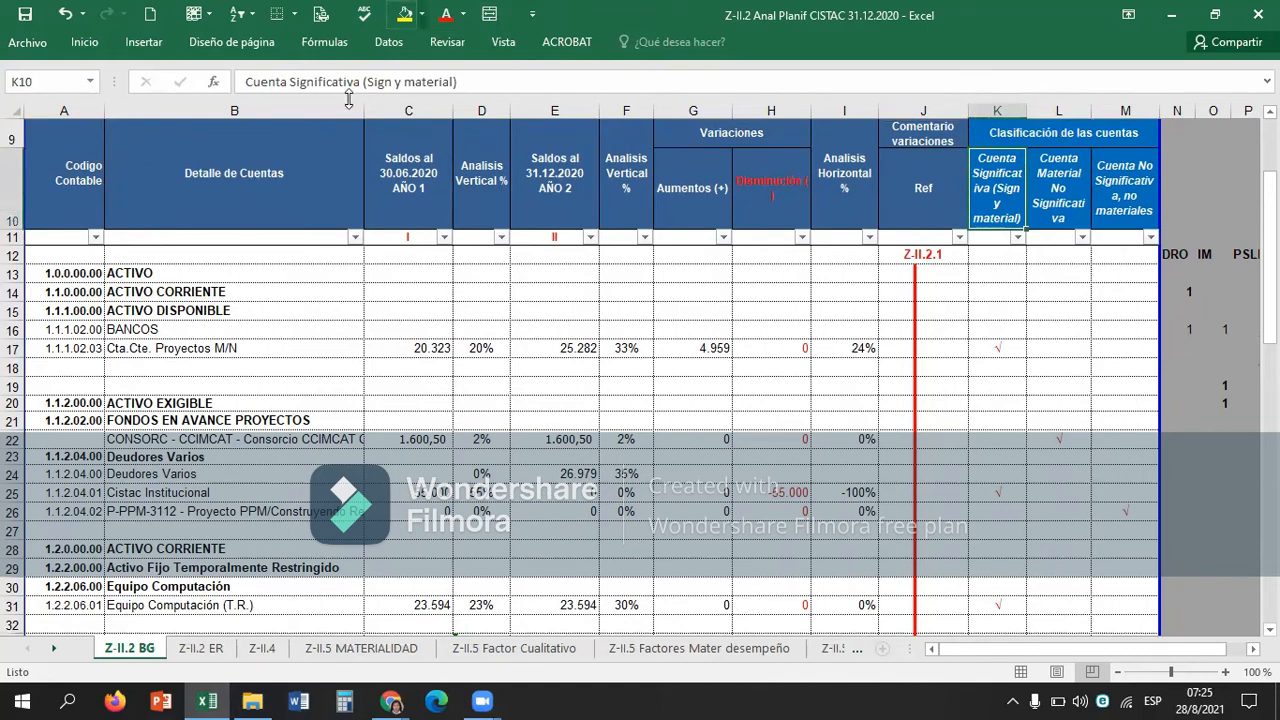
left_click(422, 14)
left_click(412, 166)
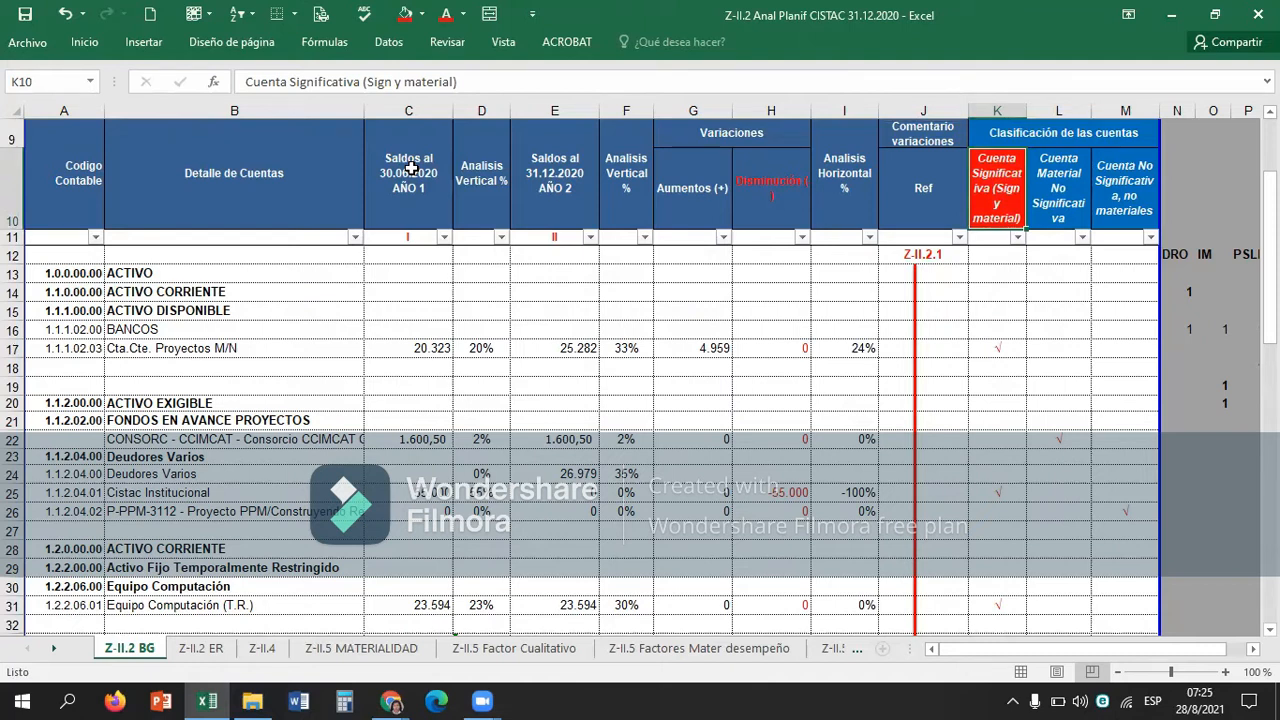
Add a comment to header cell K10 reading "Cuentas que por su naturaleza o importe son significativas son importantes.".
key("Right")
key("Left")
right_click(972, 166)
left_click(1024, 396)
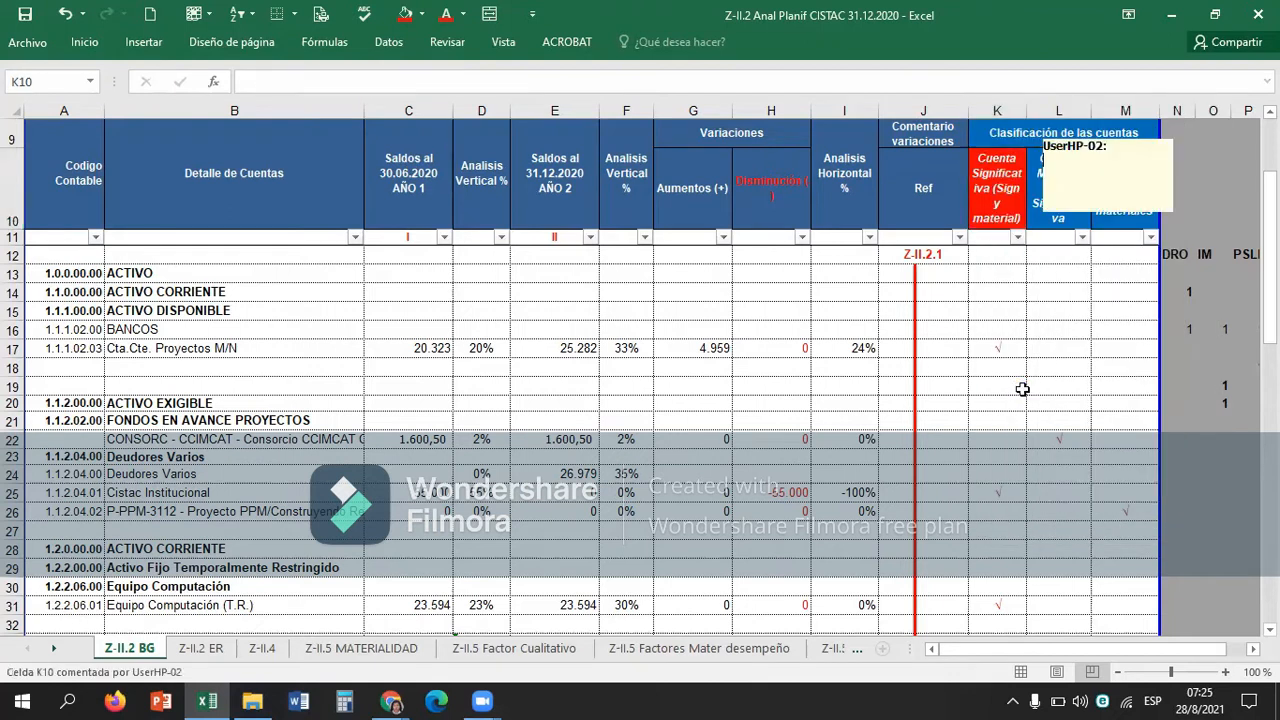
type("cuENA")
key("BackSpace")
key("BackSpace")
key("BackSpace")
key("BackSpace")
key("BackSpace")
type("Cuent")
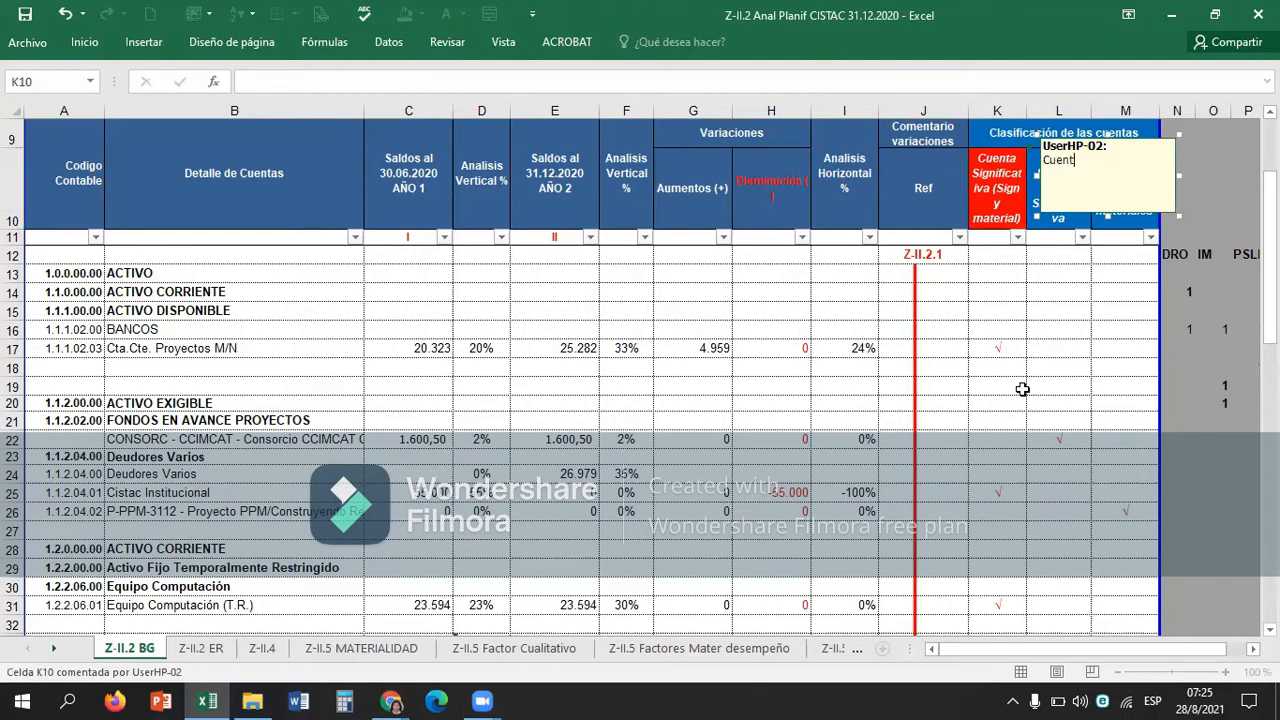
type("as que por su naturalza")
key("BackSpace")
key("BackSpace")
type("eza o i")
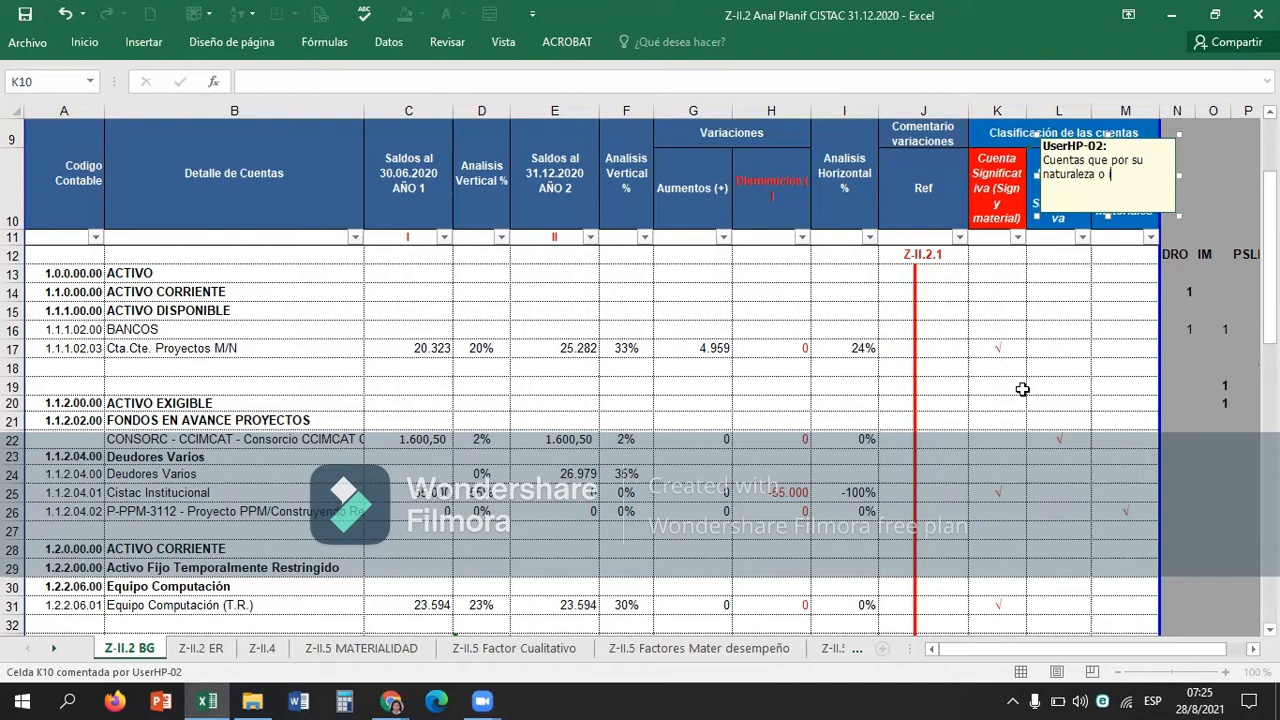
type("mporte son significati")
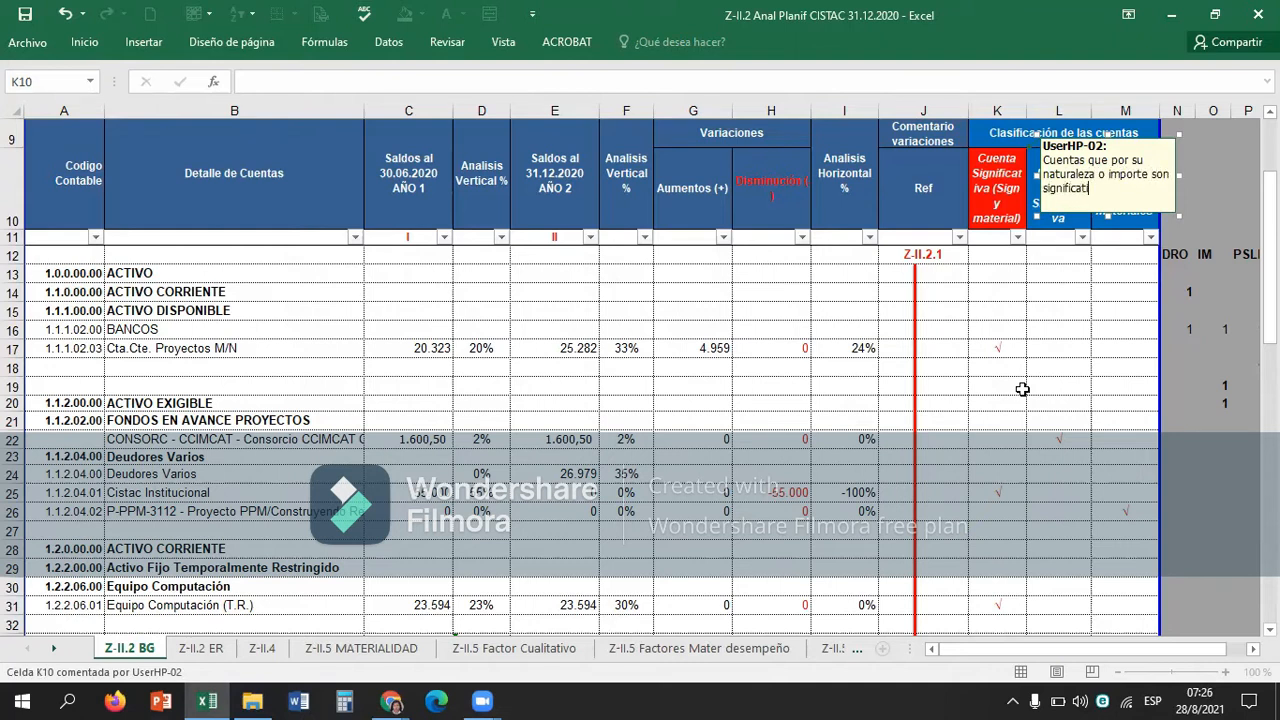
type("vas son importantes.")
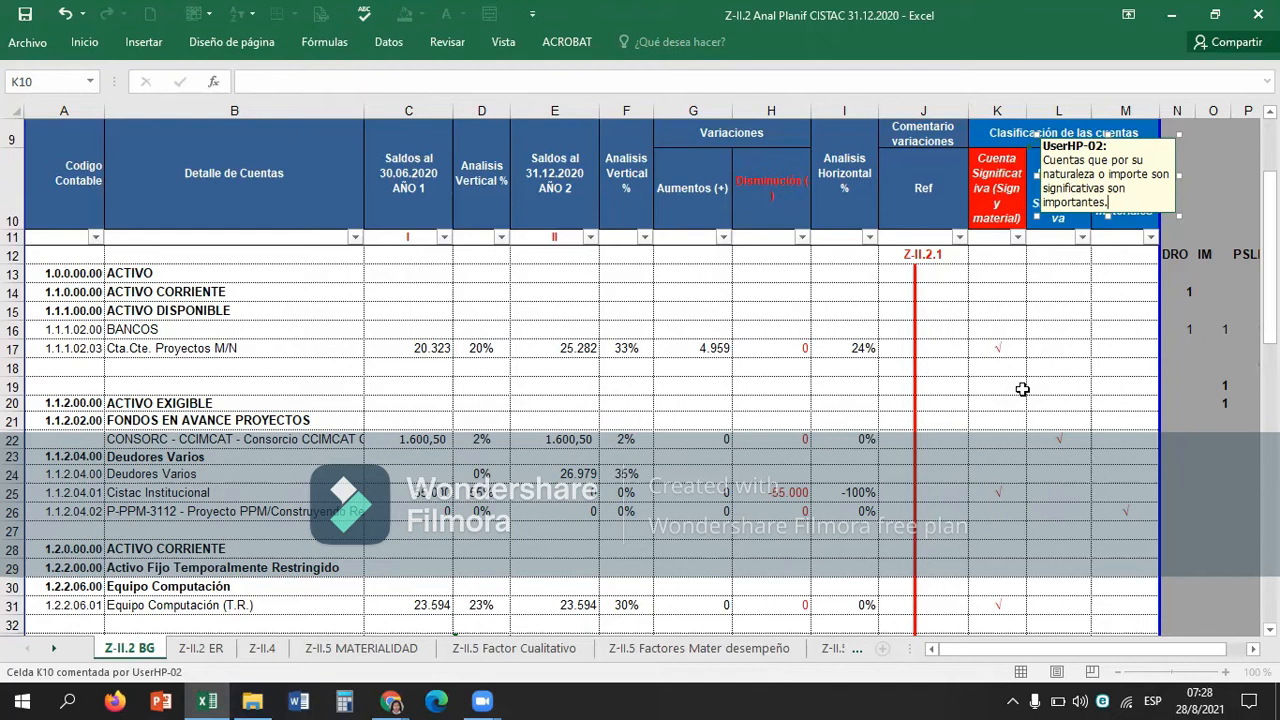
left_click(1022, 389)
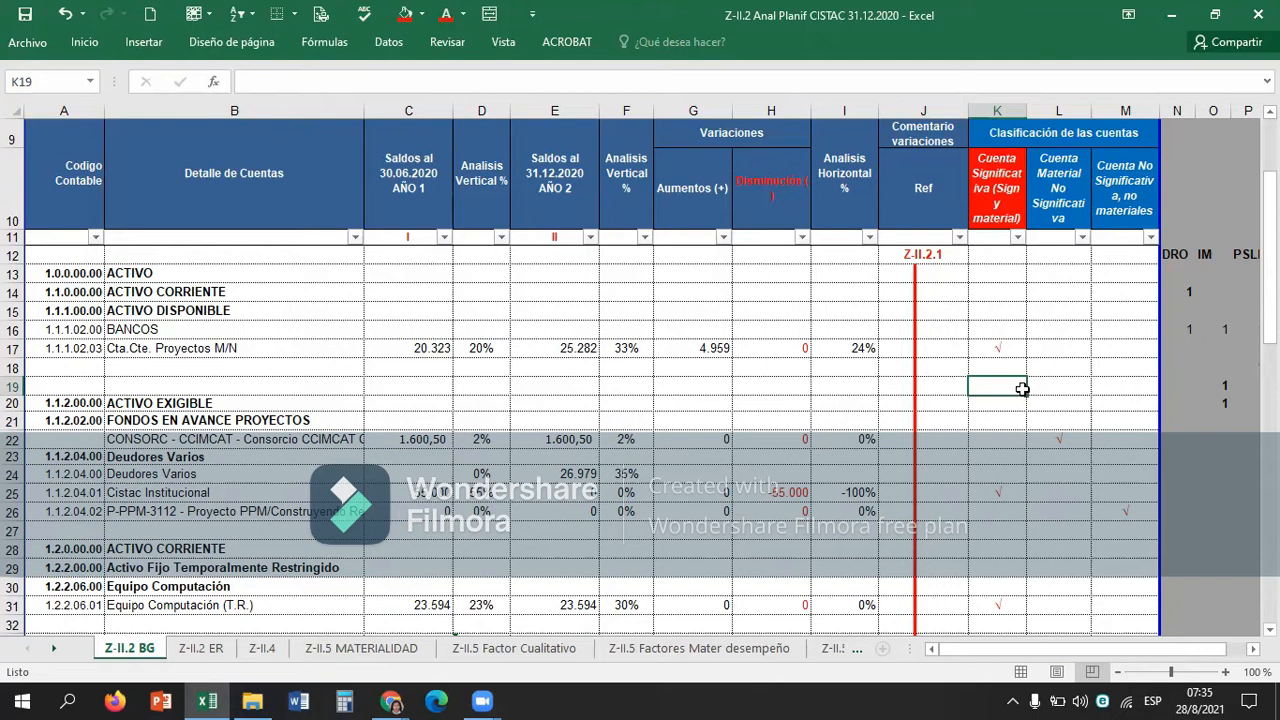
Review the balances and vertical analysis percentages of the Cta.Cte. Proyectos M/N account in row 17.
key("Left")
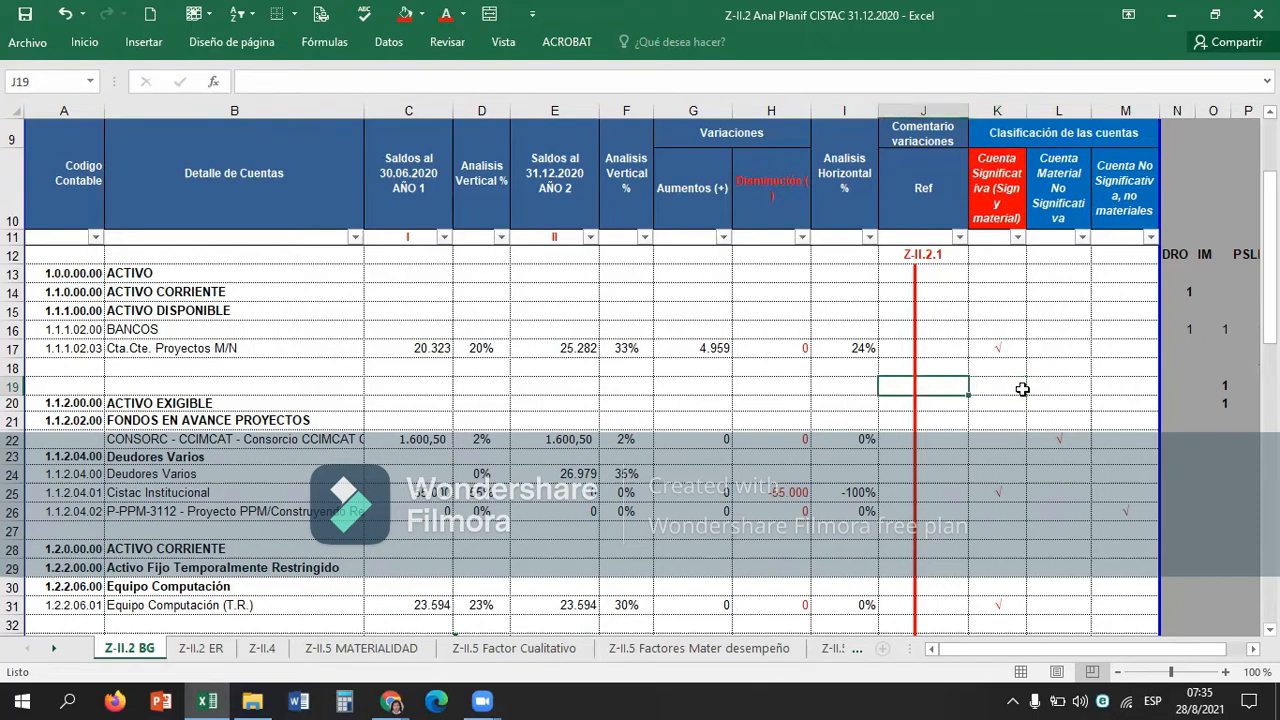
key("Down")
key("Down")
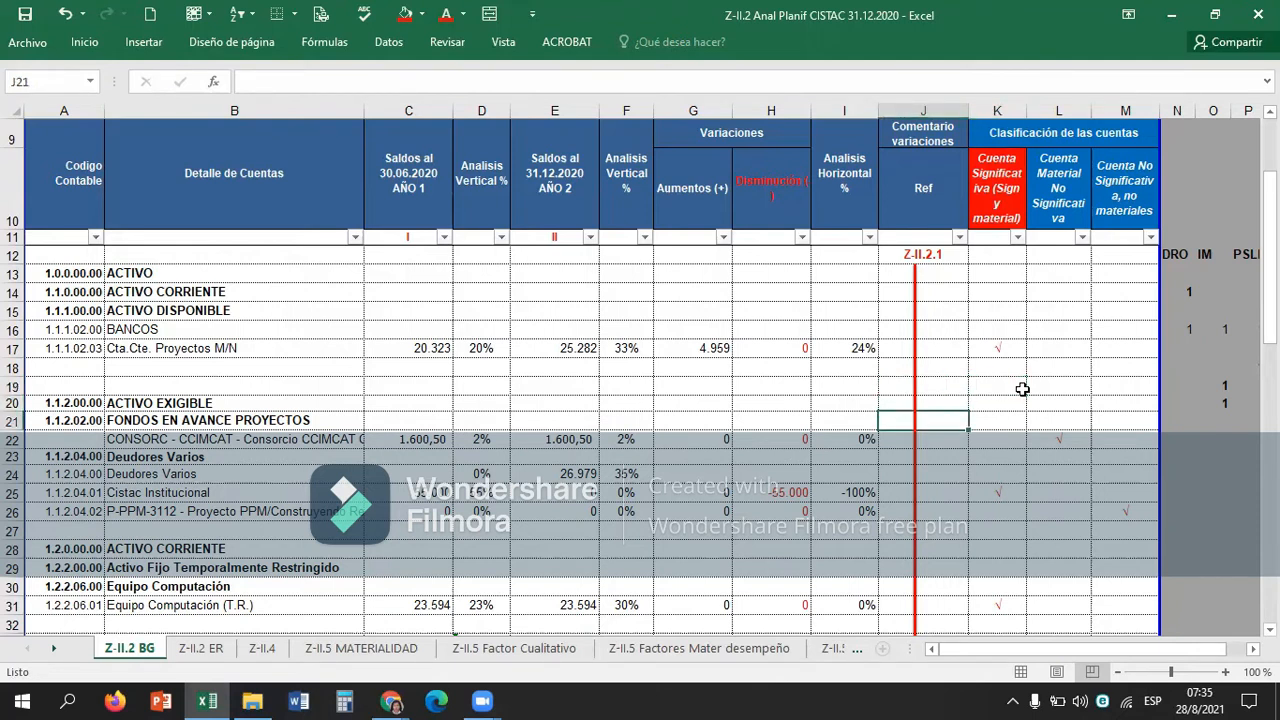
key("Left")
key("Left")
key("Left")
key("Up")
key("Left")
key("Up")
key("Up")
key("Up")
key("Right")
key("Right")
key("Right")
key("Left")
key("Left")
key("Left")
key("Left")
key("Left")
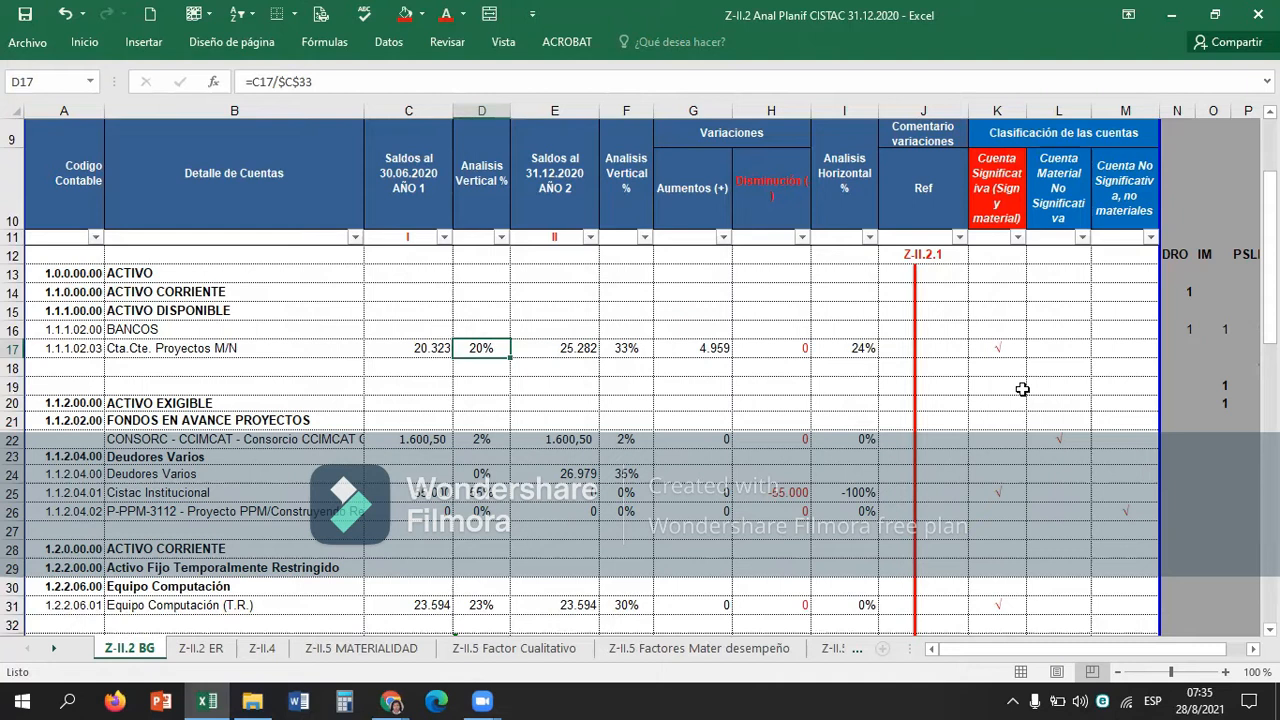
Fill the 31.12.2020 vertical analysis cell F17 of Cta.Cte. Proyectos M/N with yellow.
key("Right")
key("Right")
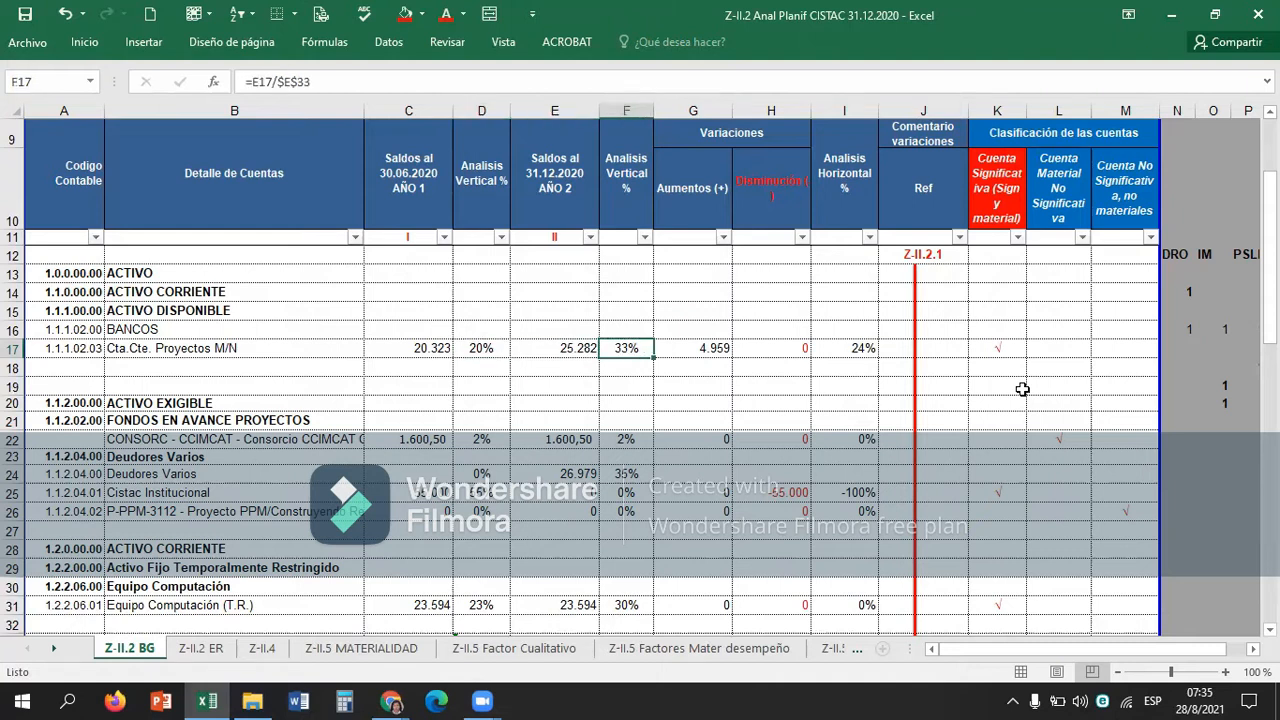
left_click(422, 12)
left_click(444, 165)
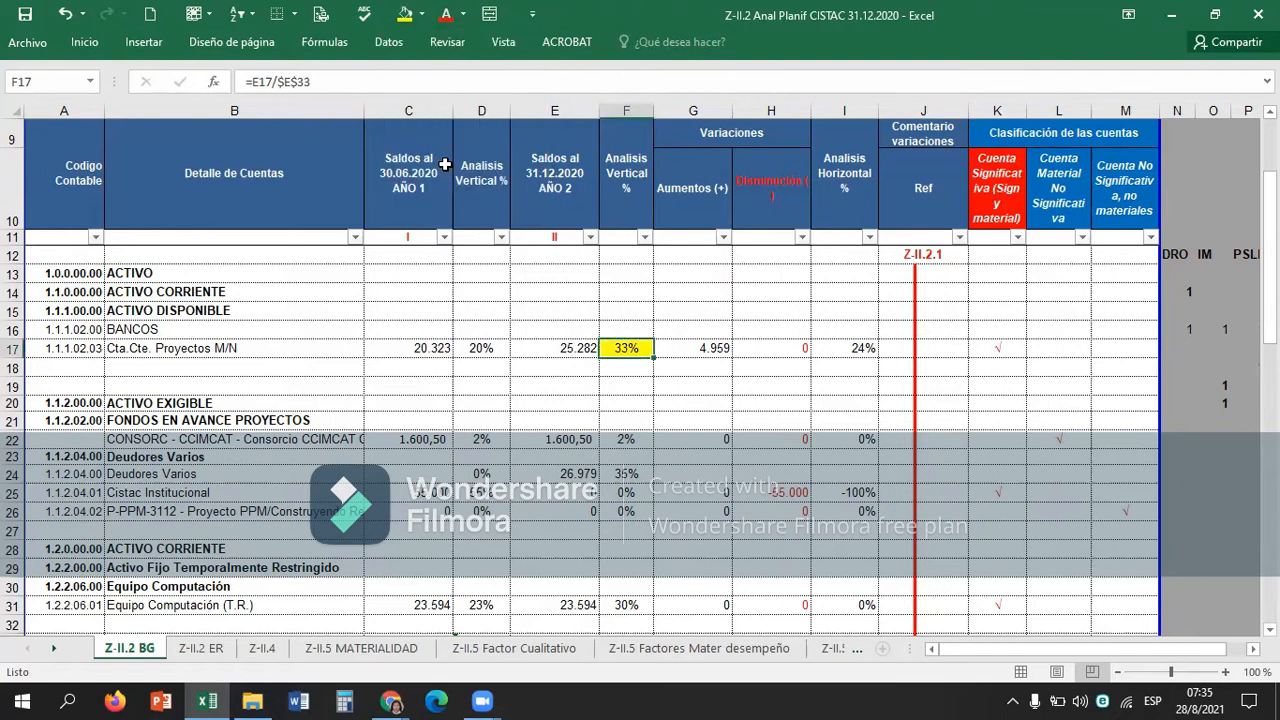
Apply the same yellow fill to the vertical analysis cell F31 of Equipo Computación (T.R.).
key("Down")
key("Down")
key("Down")
key("Down")
key("Down")
key("Down")
key("Down")
key("Down")
key("Down")
key("Down")
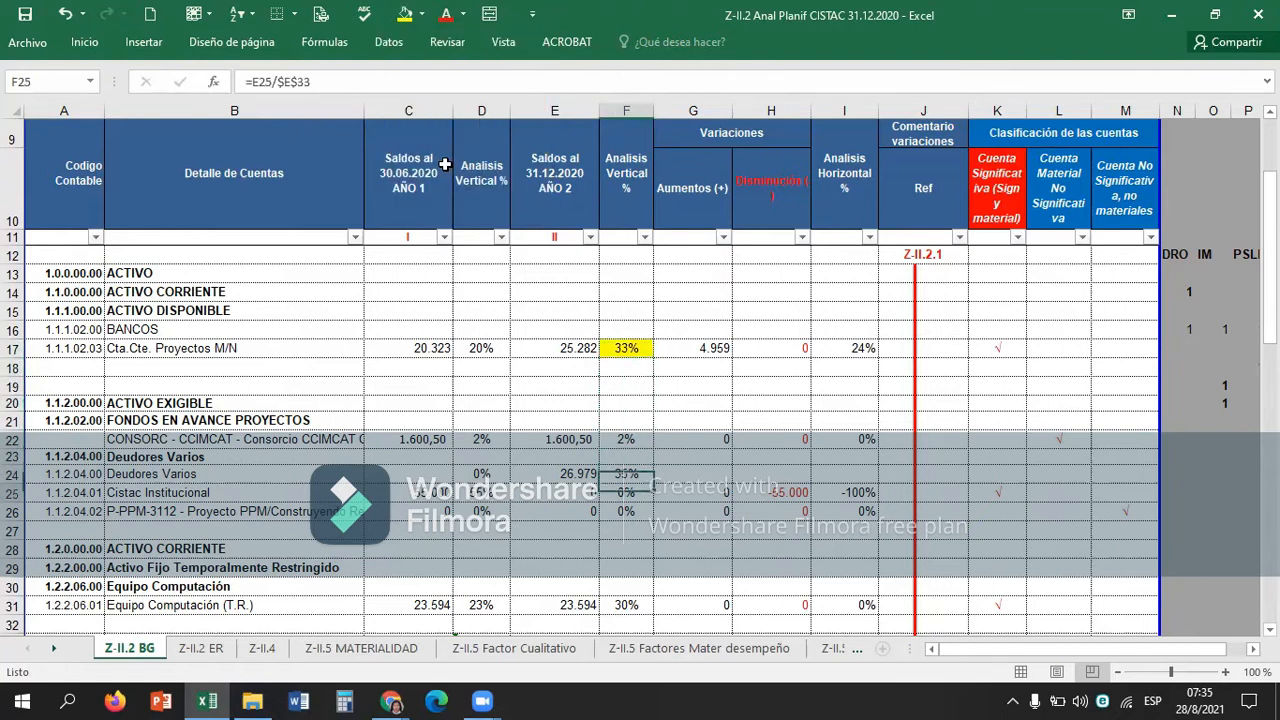
key("Down")
key("Down")
key("Down")
key("Down")
key("Down")
key("Down")
key("Down")
key("Down")
key("Down")
key("Up")
key("Up")
key("Up")
key("Up")
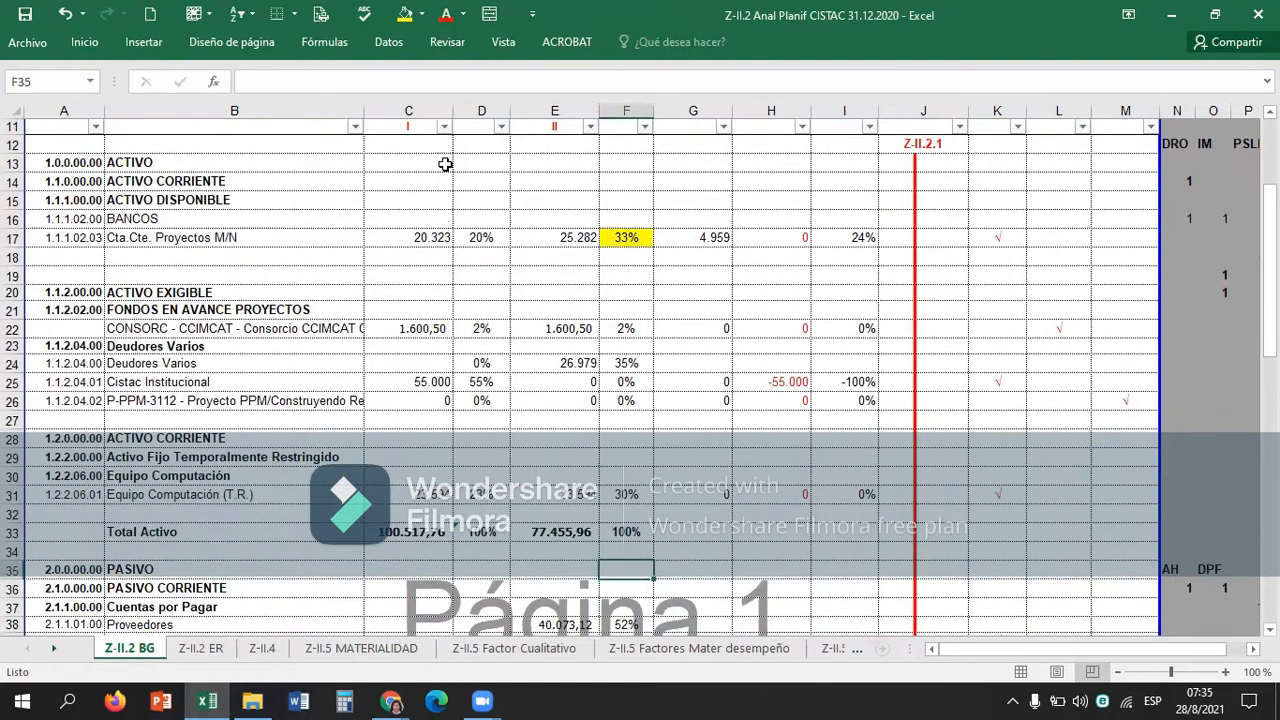
key("Up")
key("F4")
Fill the 31.12.2020 vertical analysis cell F24 of Deudores Varios with yellow.
key("Left")
key("Left")
key("Left")
key("Left")
key("Down")
key("Down")
key("Down")
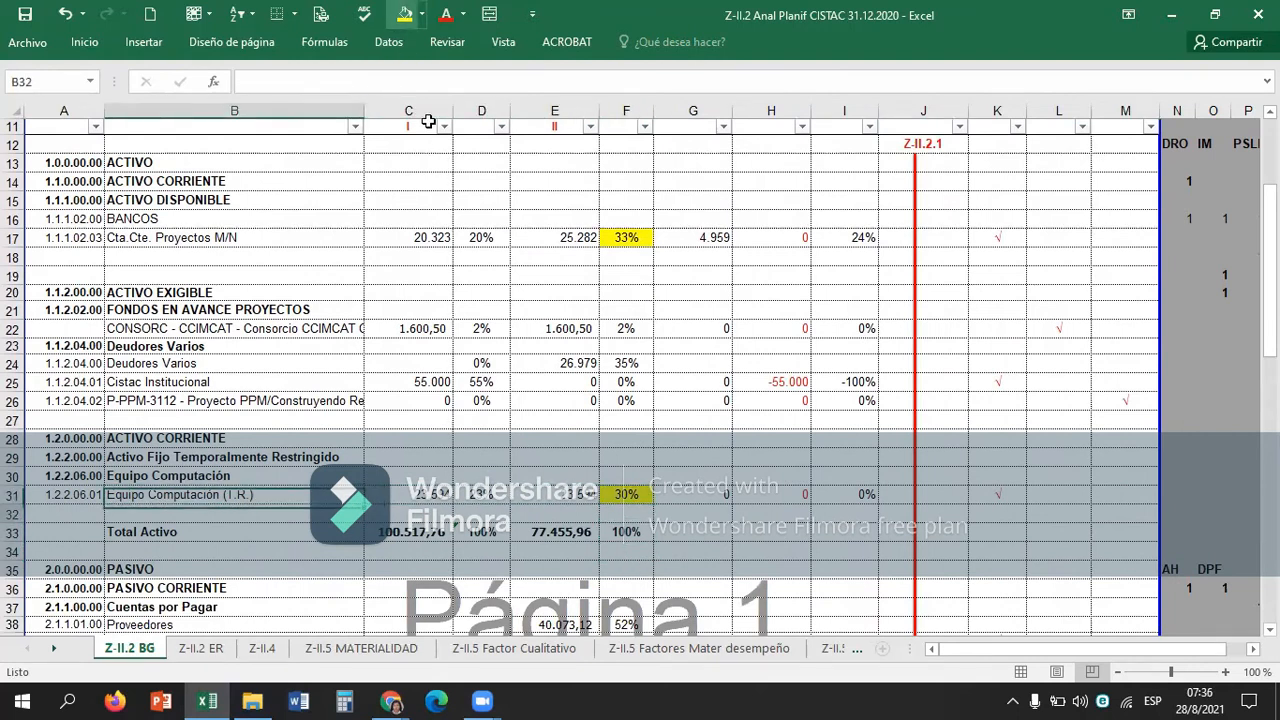
key("Down")
key("Down")
key("Down")
key("Up")
key("Up")
key("Up")
key("Up")
key("Up")
key("Up")
key("Up")
key("Up")
key("Up")
key("Up")
key("Up")
key("Up")
key("Up")
key("Up")
key("Up")
key("Right")
key("Right")
key("Right")
key("Right")
key("Down")
key("Down")
key("alt+9")
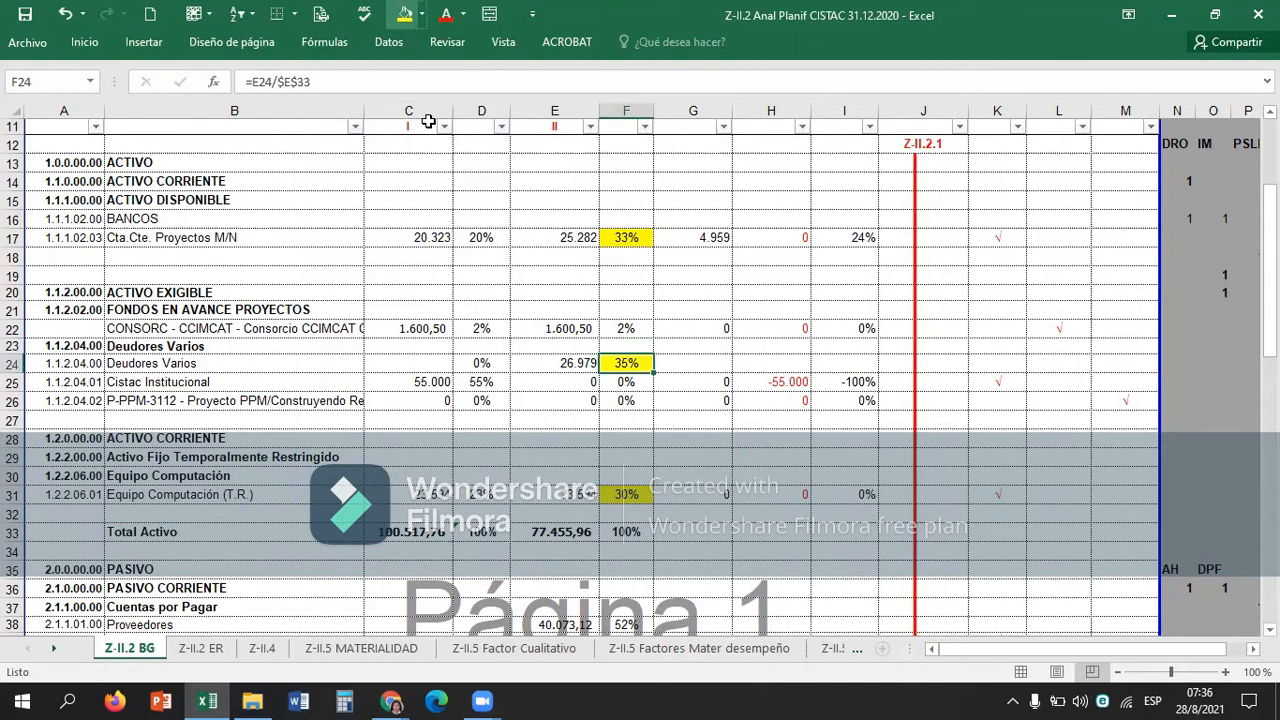
Select the asset vertical analysis percentages F17:F32 to check their sum.
key("Up")
key("Up")
key("Up")
key("Up")
key("Up")
key("Up")
key("Up")
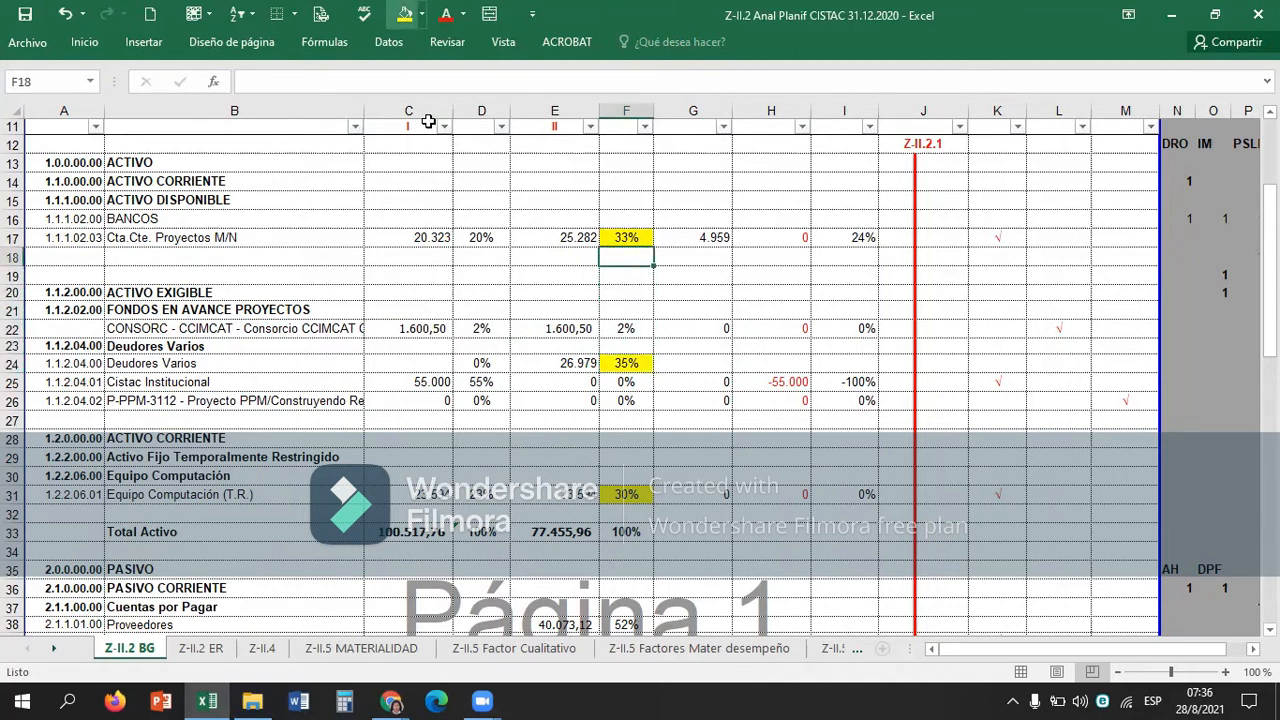
key("shift+Down")
key("shift+Down")
key("shift+Down")
key("shift+Down")
key("shift+Down")
key("shift+Down")
key("shift+Down")
key("shift+Down")
key("shift+Down")
key("shift+Down")
key("shift+Down")
key("shift+Down")
key("shift+Down")
key("shift+Down")
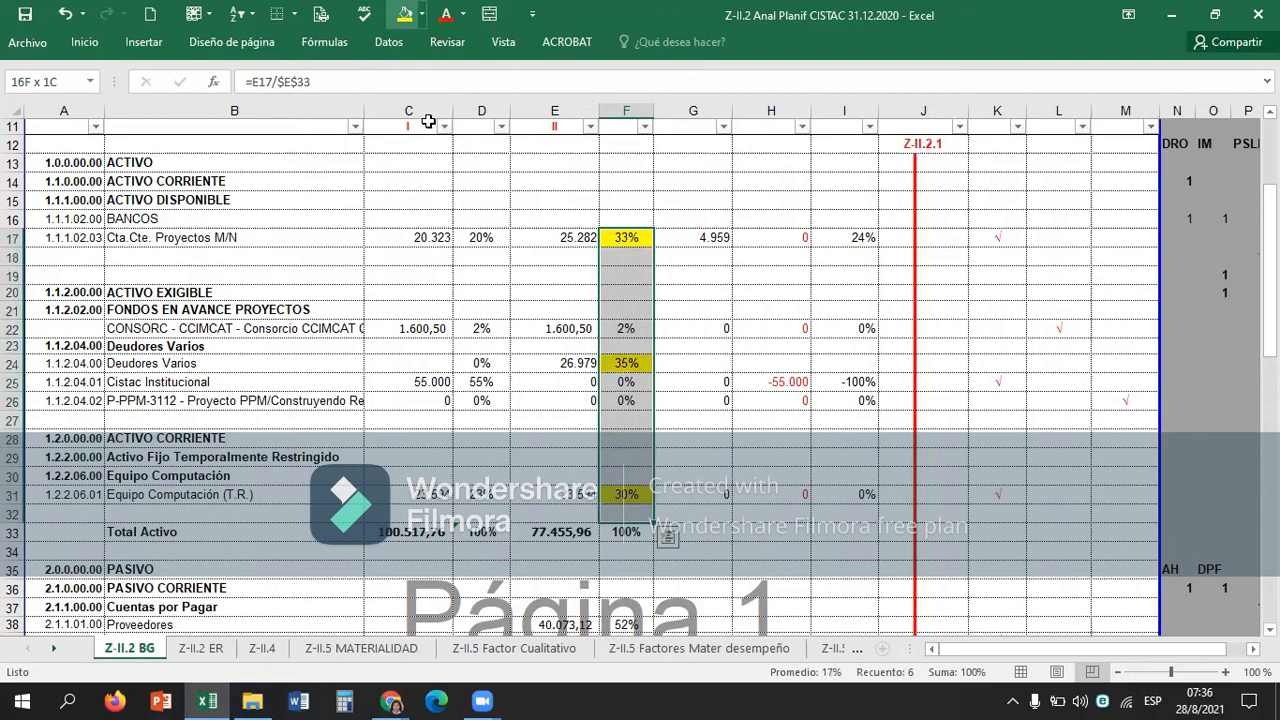
key("Right")
key("Left")
key("Left")
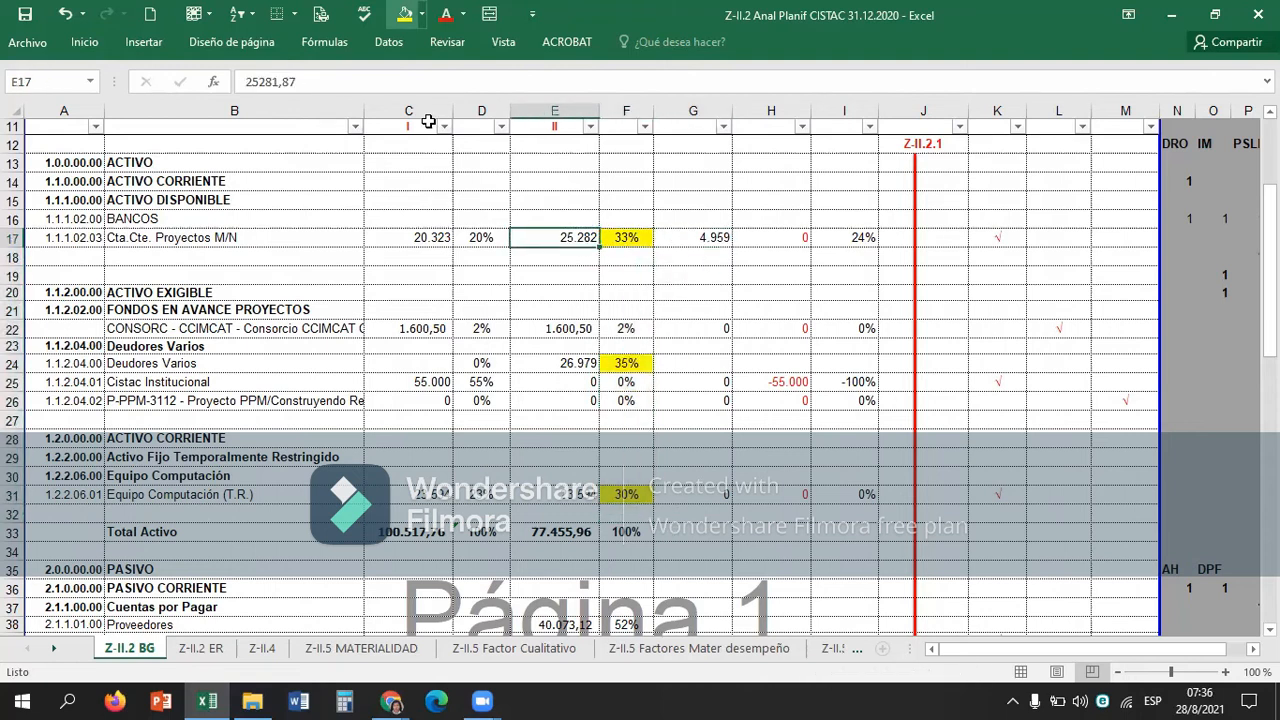
Go through the yellow vertical analysis percentages of the asset accounts in column F.
key("Right")
key("Down")
Examine the variations, Ref and horizontal analysis columns around the BANCOS account rows.
key("Down")
key("Down")
key("Down")
key("Down")
key("Down")
key("Up")
key("Up")
key("Up")
key("Up")
key("Up")
key("Up")
key("Right")
key("Down")
key("Down")
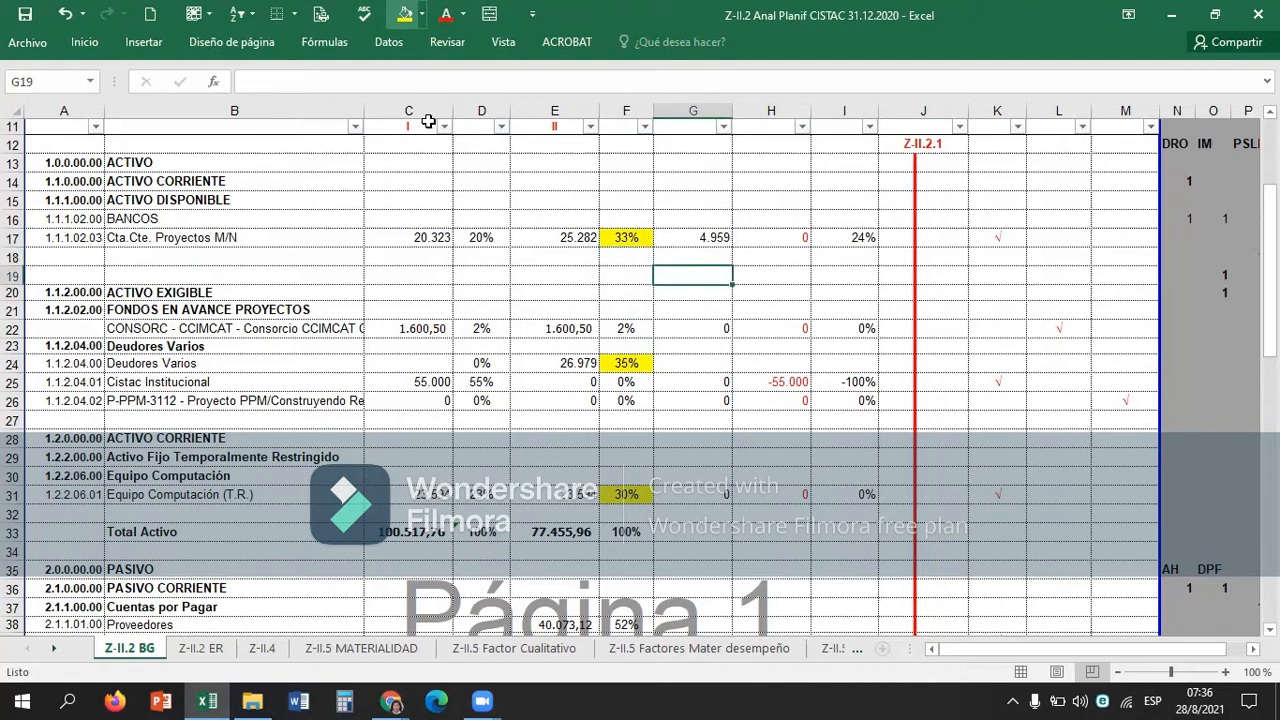
key("Right")
key("Right")
key("Right")
key("Up")
key("Up")
key("Up")
key("Up")
key("Up")
key("Up")
key("Up")
key("Up")
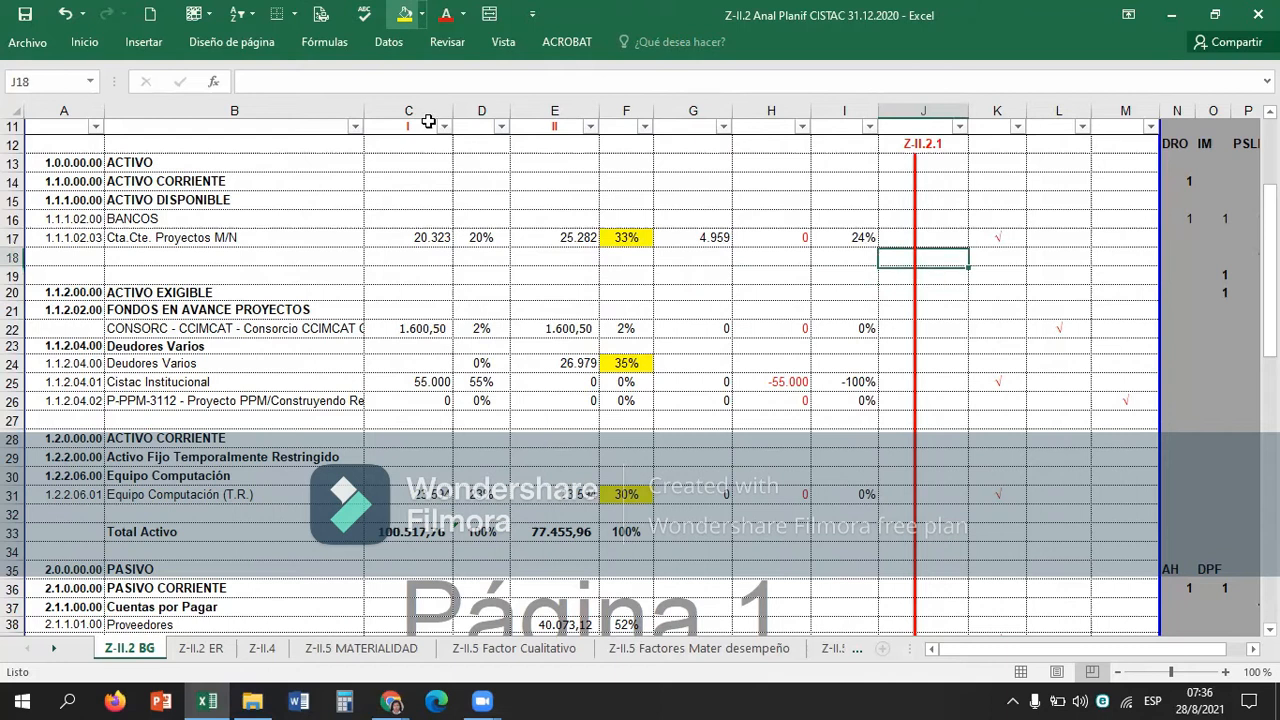
key("Up")
key("Down")
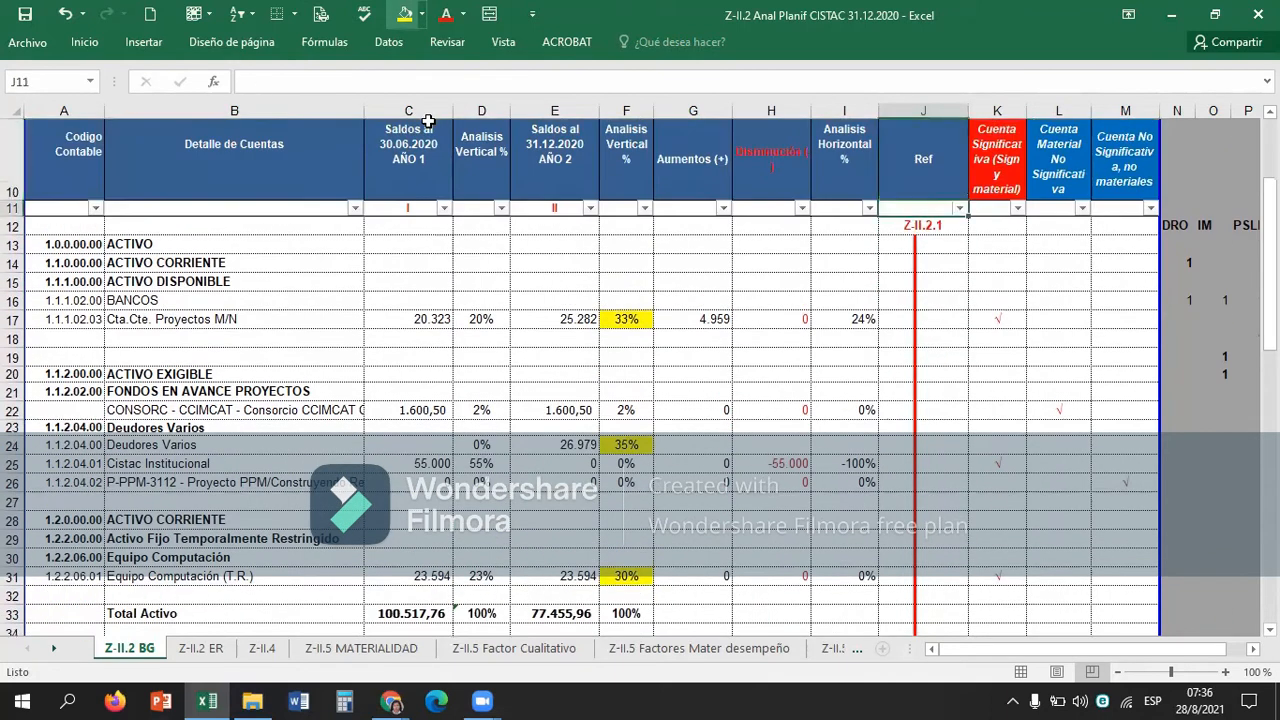
key("Down")
key("Left")
key("Down")
Fill the horizontal analysis cell I17 of Cta.Cte. Proyectos M/N with green.
key("Down")
key("Down")
key("Down")
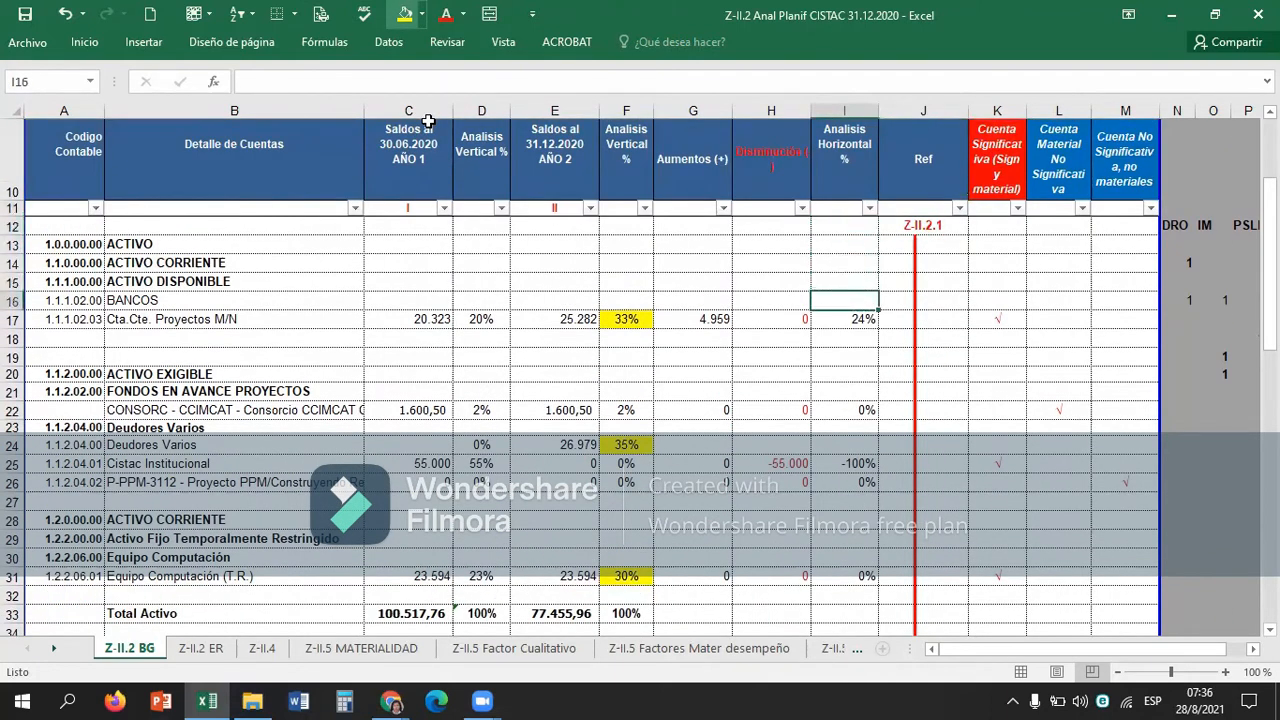
key("Right")
key("Right")
key("Left")
key("Left")
key("Left")
key("Right")
key("Down")
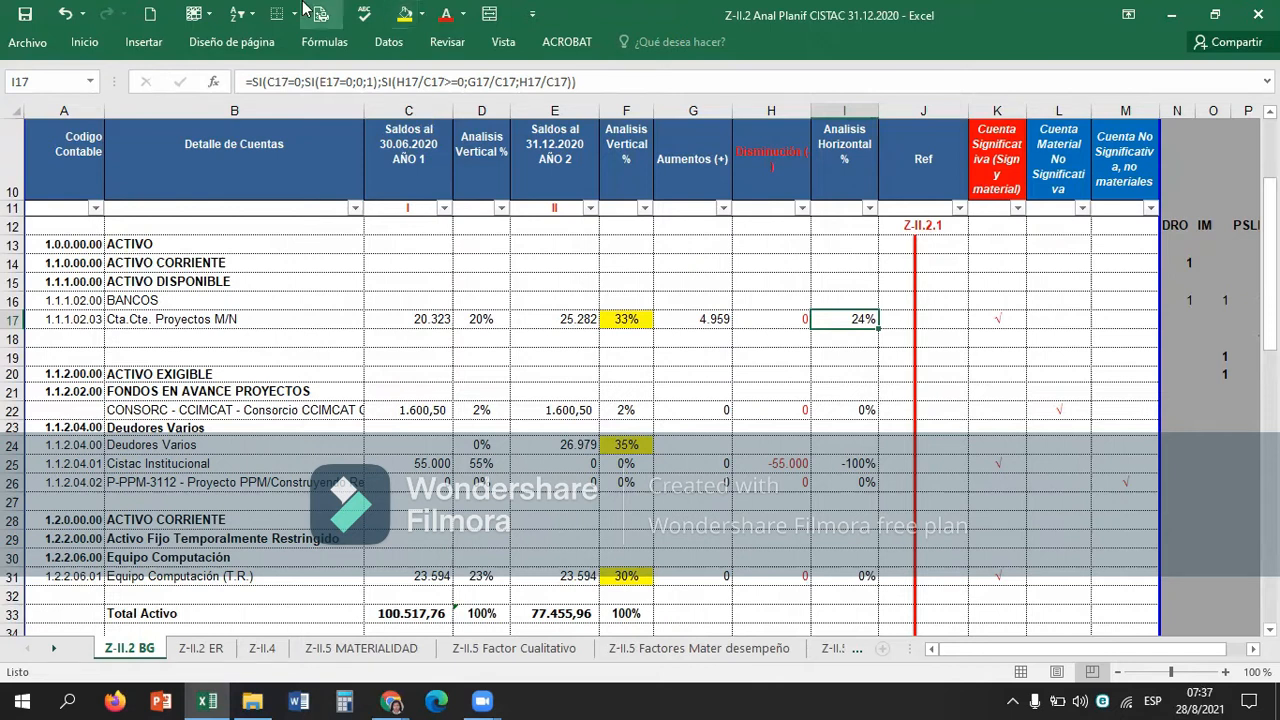
left_click(422, 13)
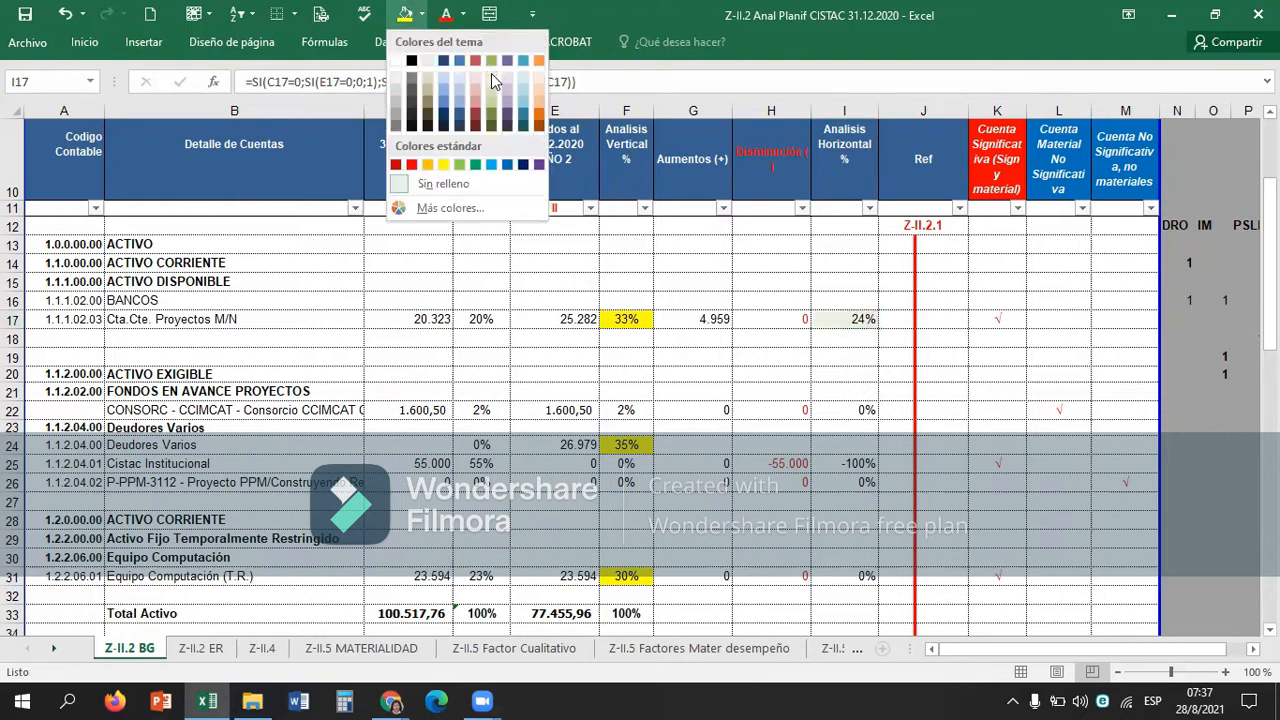
left_click(474, 164)
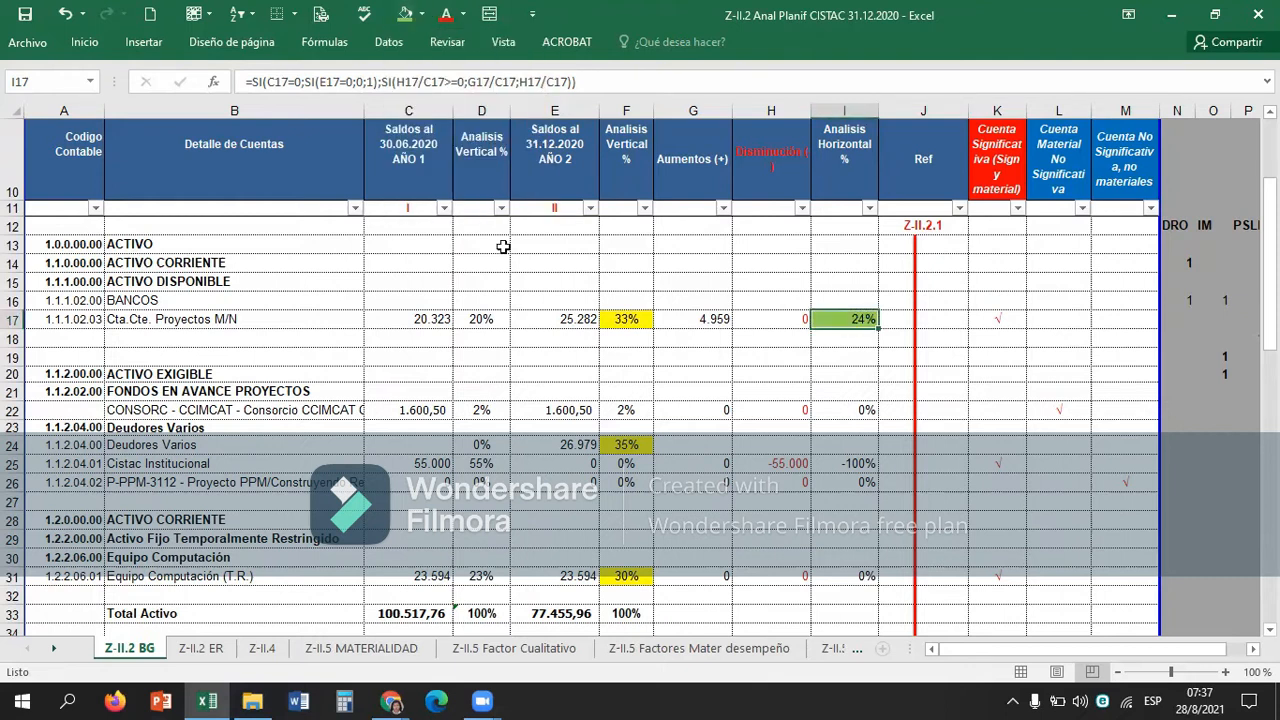
Compare the yellow vertical analysis cell F17 with the significant account check mark in K17 and its column heading.
left_click(603, 282)
left_click(597, 282)
left_click(597, 293)
key("Down")
key("Right")
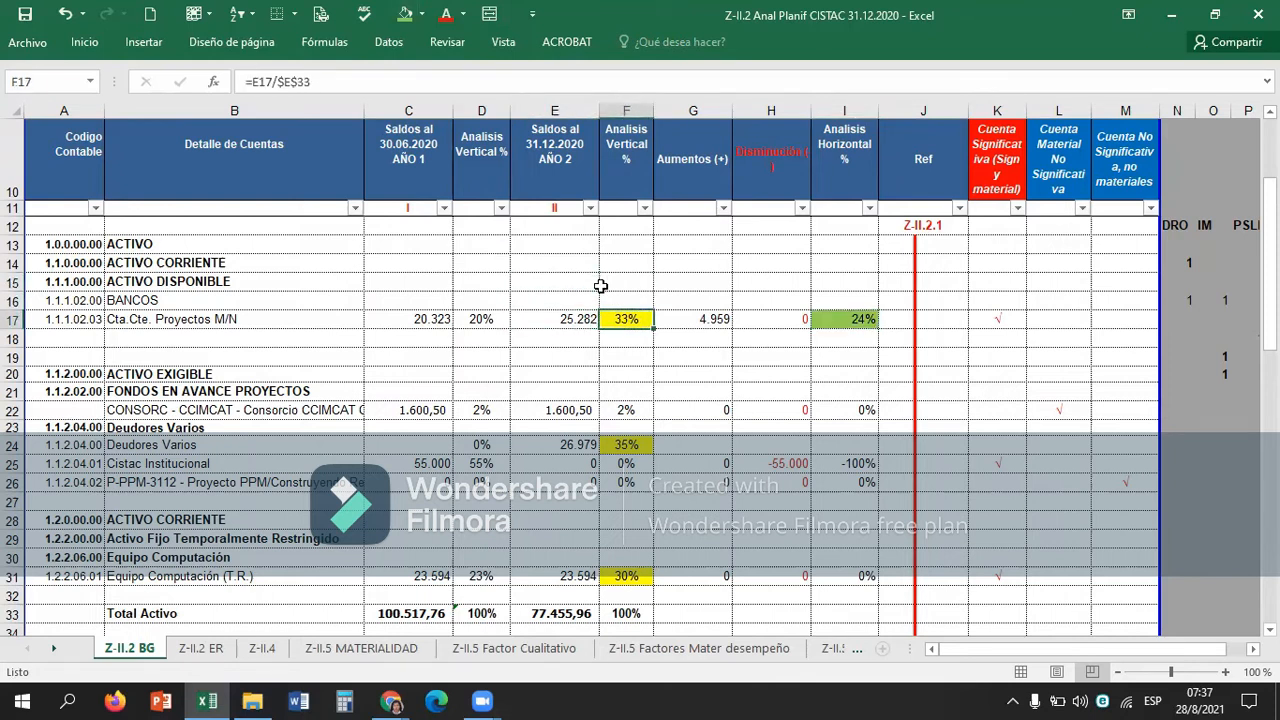
key("Up")
key("Up")
key("Down")
key("Down")
key("Right")
key("Right")
key("Right")
key("Right")
key("Right")
key("Up")
key("Up")
key("Up")
key("Down")
key("Down")
key("Down")
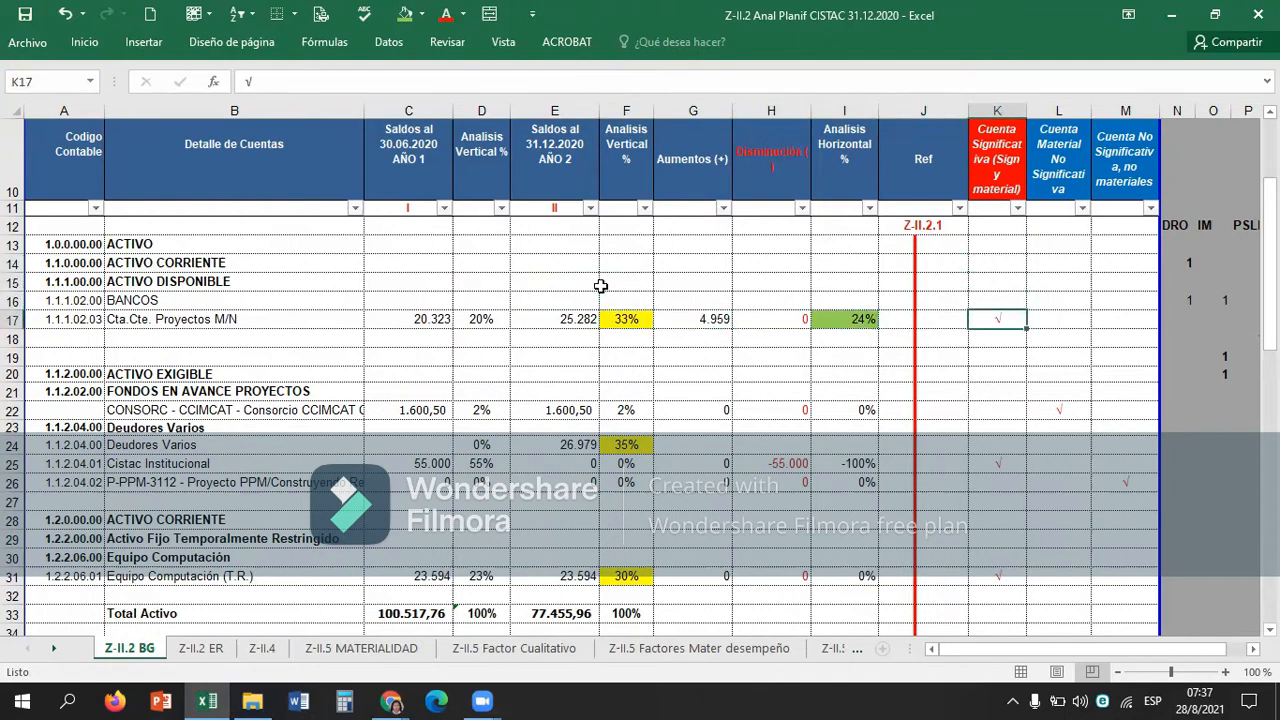
Relate the vertical analysis in F17 and the horizontal analysis in I17 to the significant classification in K17.
key("Left")
key("Left")
key("Left")
key("Left")
key("Left")
key("Left")
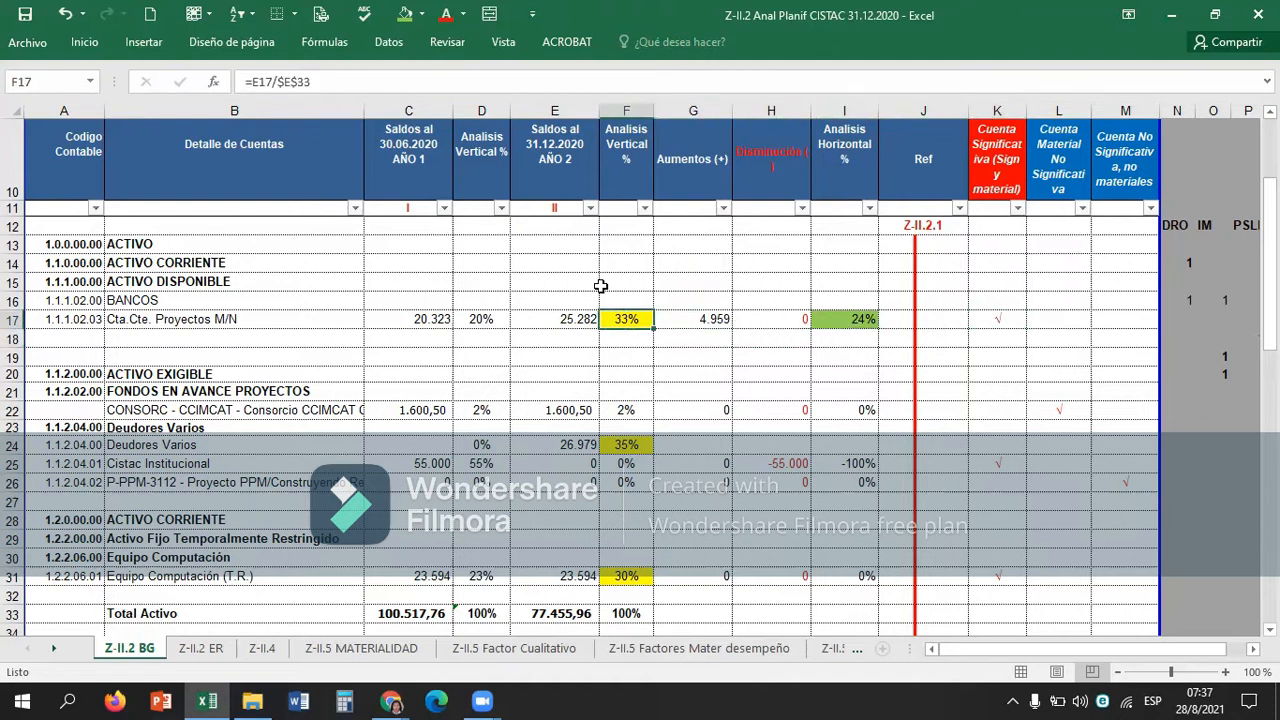
key("Right")
key("Right")
key("Right")
key("Right")
key("Right")
key("Left")
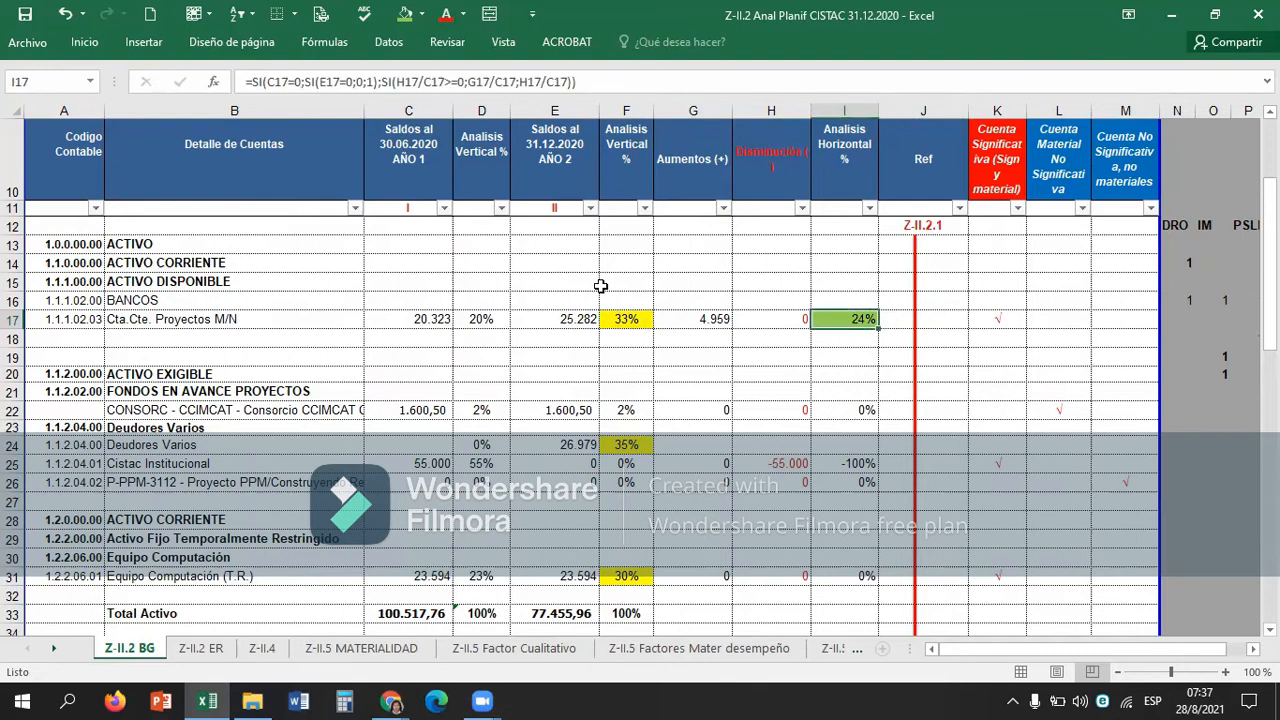
key("Right")
key("Right")
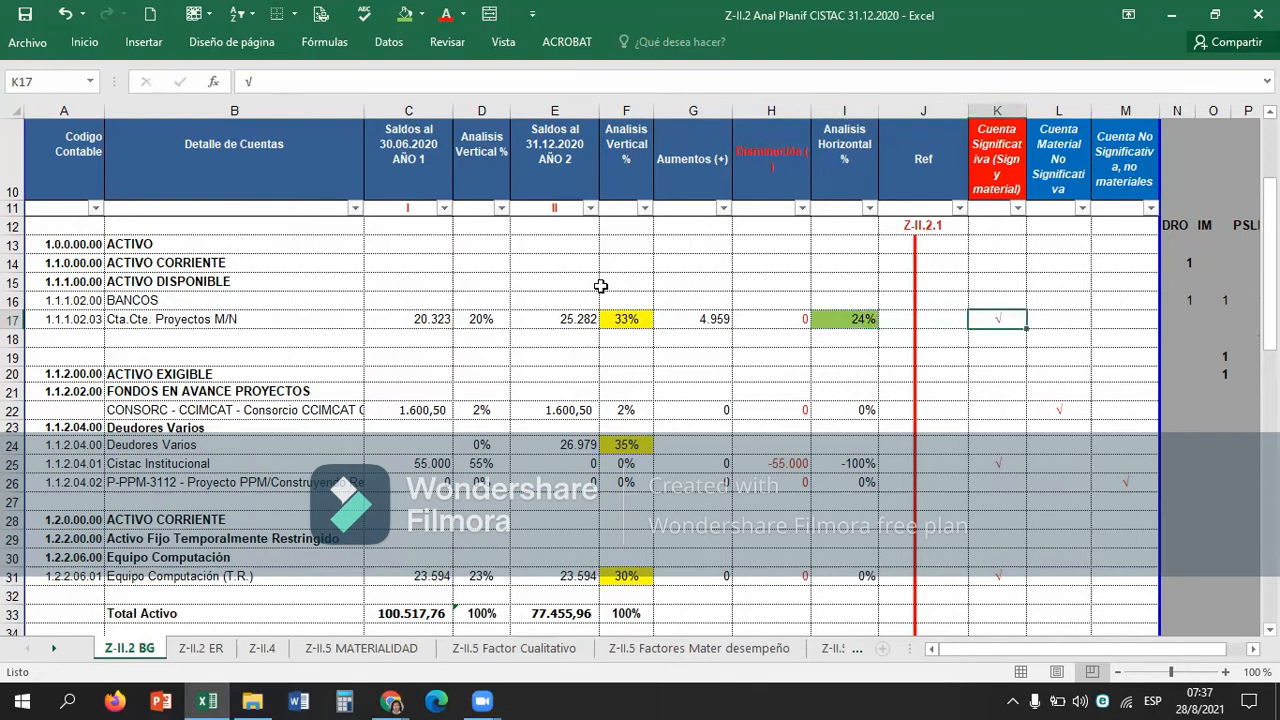
Review row 17 from the account code in A17 through the classification columns, ending on the check mark in K17.
key("Left")
key("Left")
key("Left")
key("Left")
key("Left")
key("Left")
key("Left")
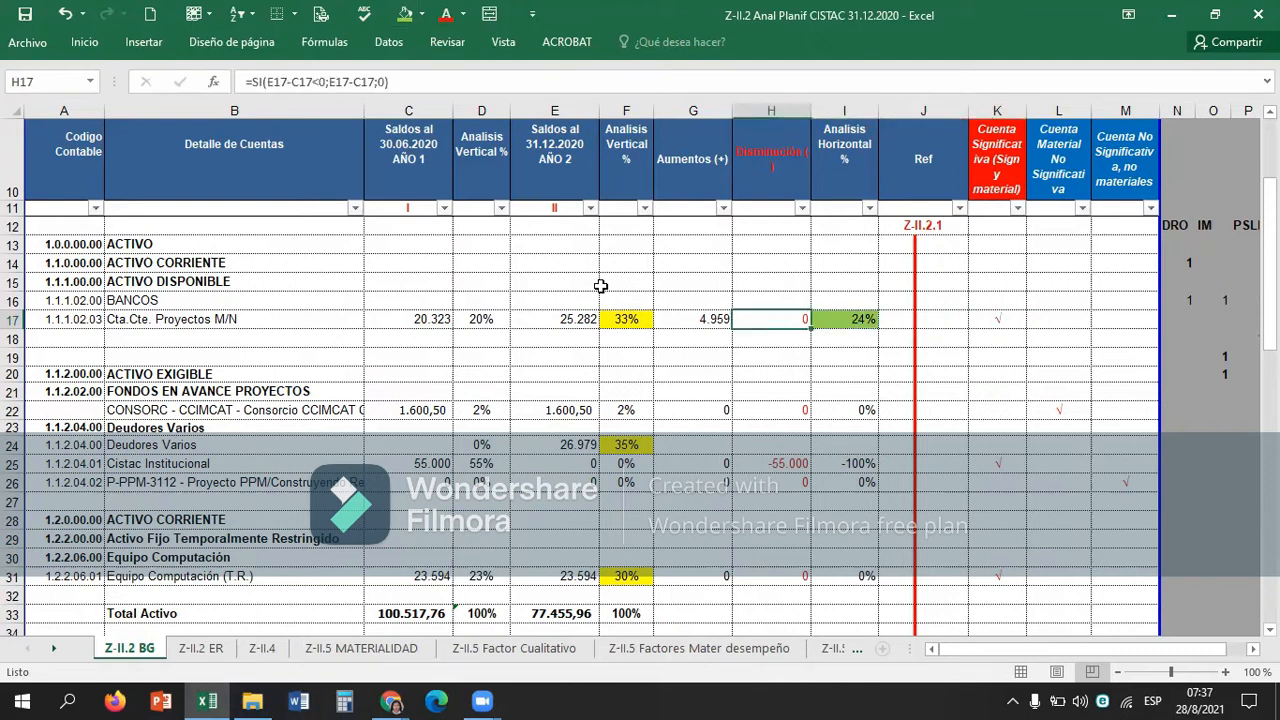
key("Left")
key("Left")
key("Left")
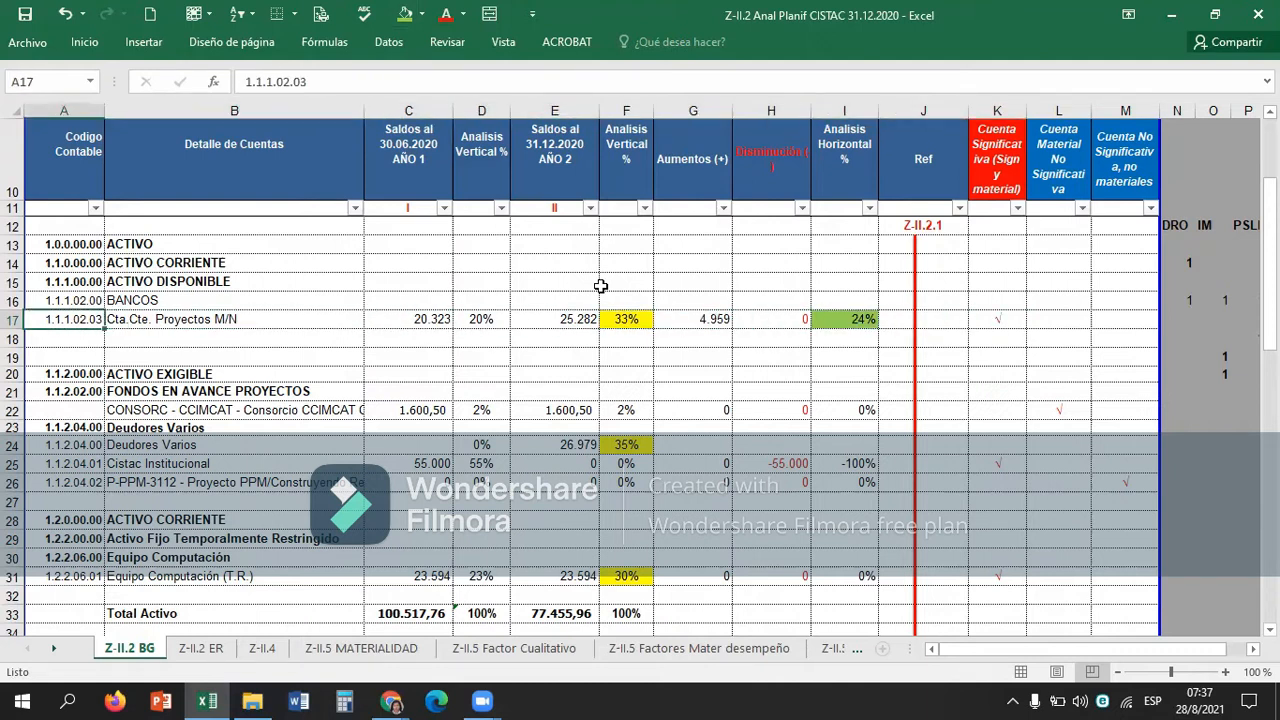
key("Right")
key("Right")
key("Right")
key("Right")
key("Right")
key("Right")
key("Right")
key("Right")
key("Right")
key("Right")
key("Right")
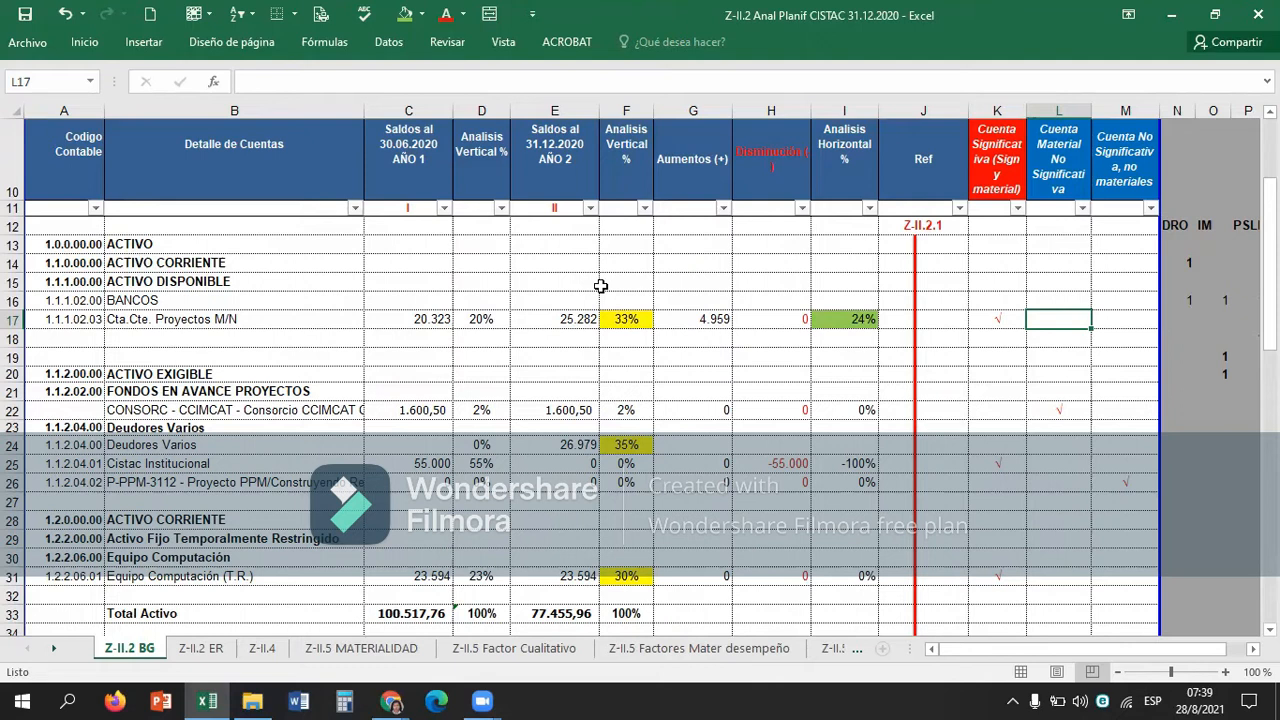
key("Left")
key("Left")
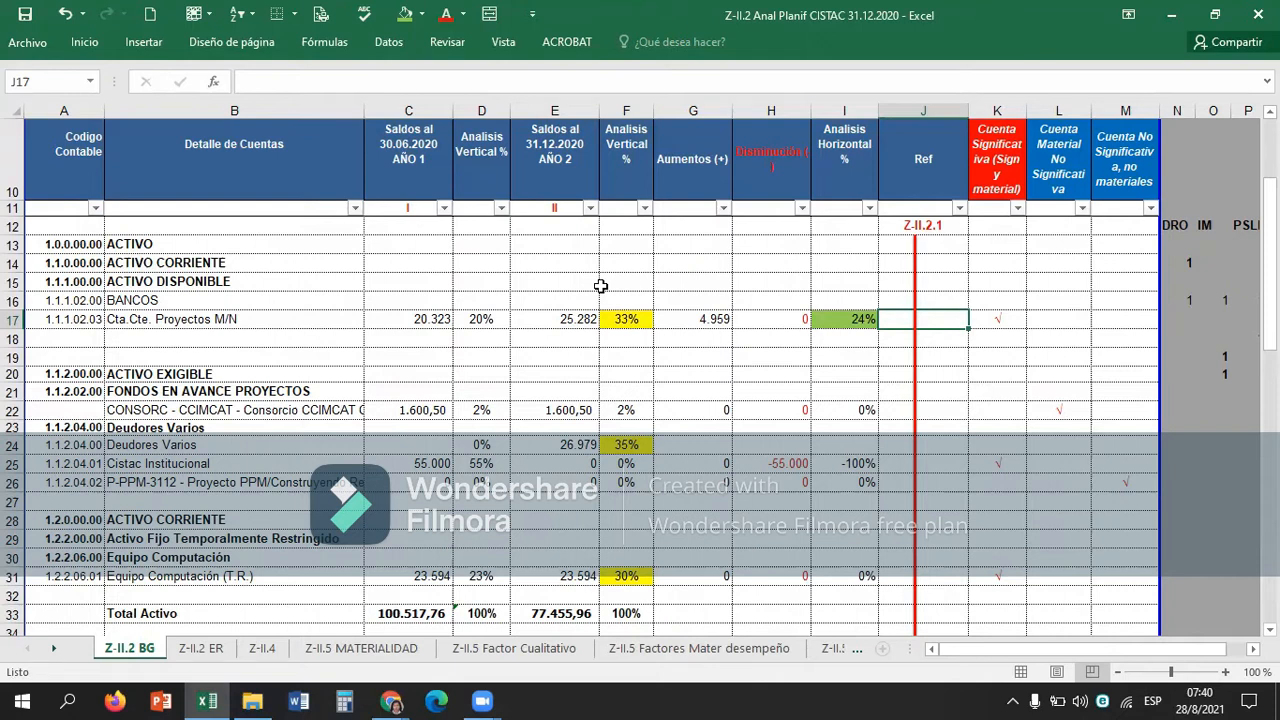
key("Right")
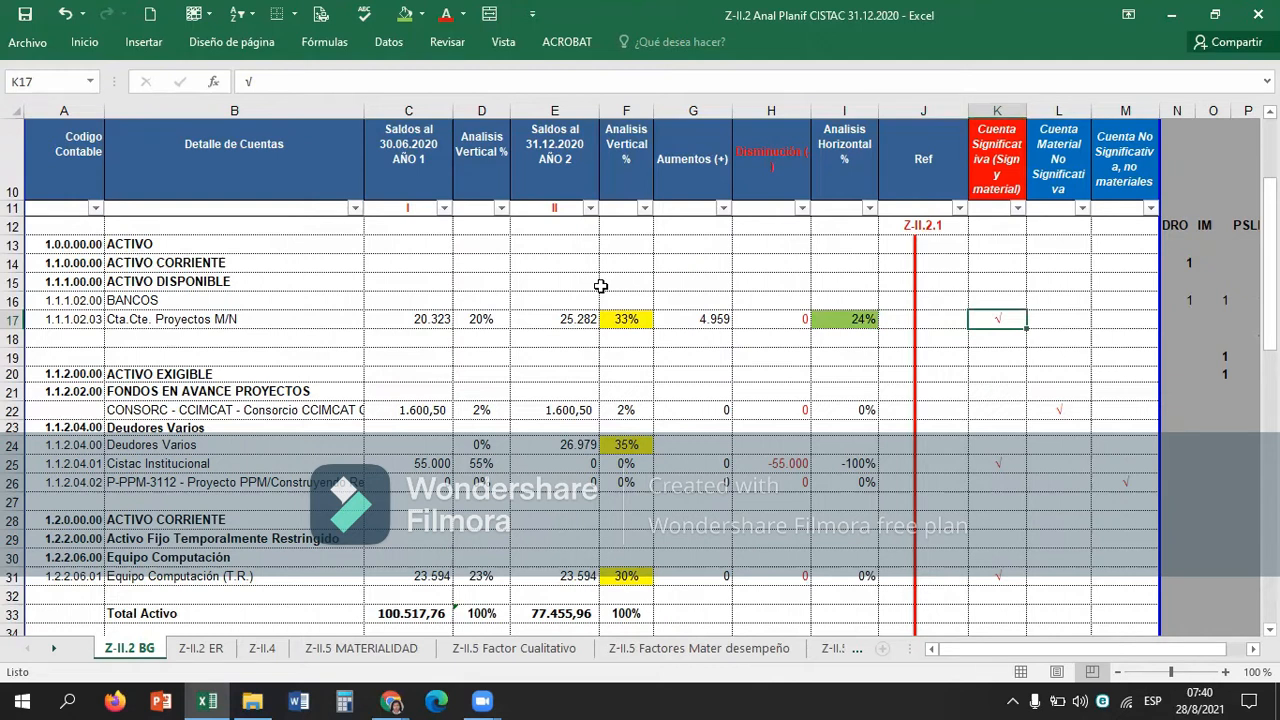
Review the Cta.Cte. Proyectos M/N row across its balances, analysis percentages and classification columns.
key("Left")
key("Down")
key("Right")
key("Up")
key("Left")
key("Left")
Examine the significant account heading in K10 above the check mark for Cta.Cte. Proyectos M/N.
key("Left")
key("Left")
key("Left")
key("Right")
key("Right")
key("Right")
key("Right")
key("Right")
key("Right")
key("Right")
key("Up")
key("Up")
key("Up")
key("Up")
key("Up")
key("Up")
key("Left")
key("Left")
key("Up")
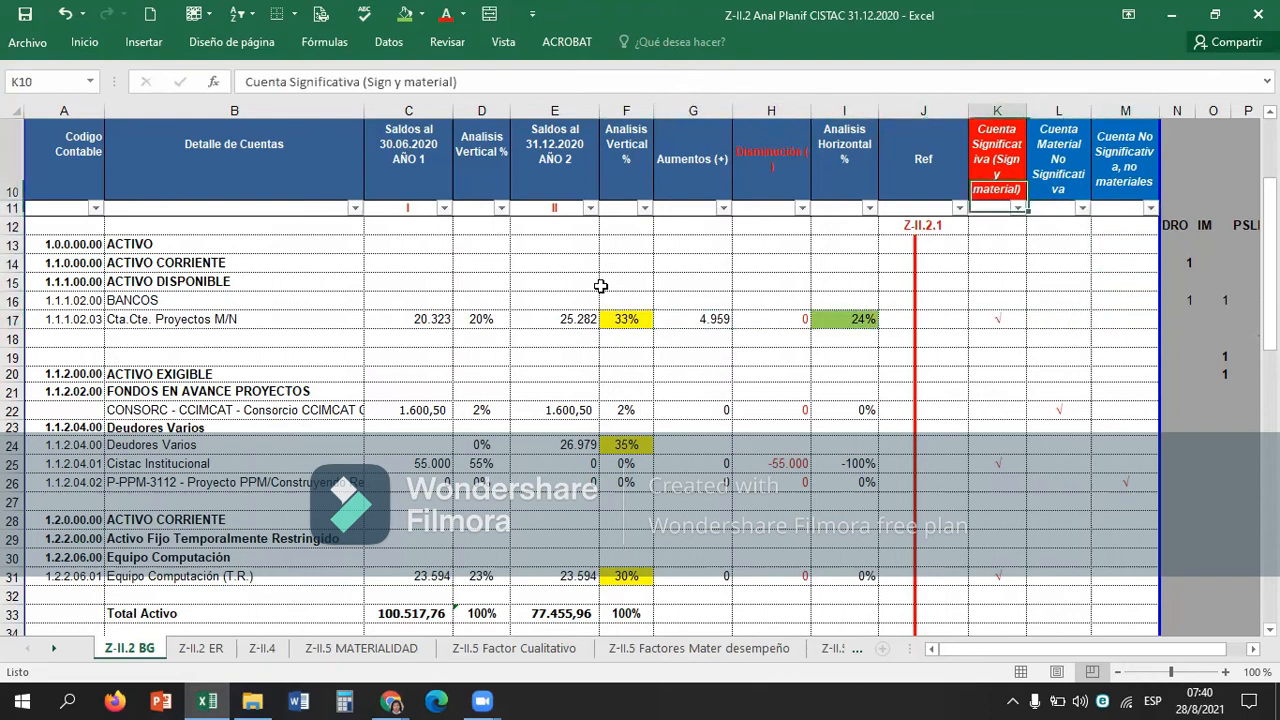
Fill the heading cell L10, Cuenta Material No Significativa, with yellow and replace it with the standard light orange.
key("Right")
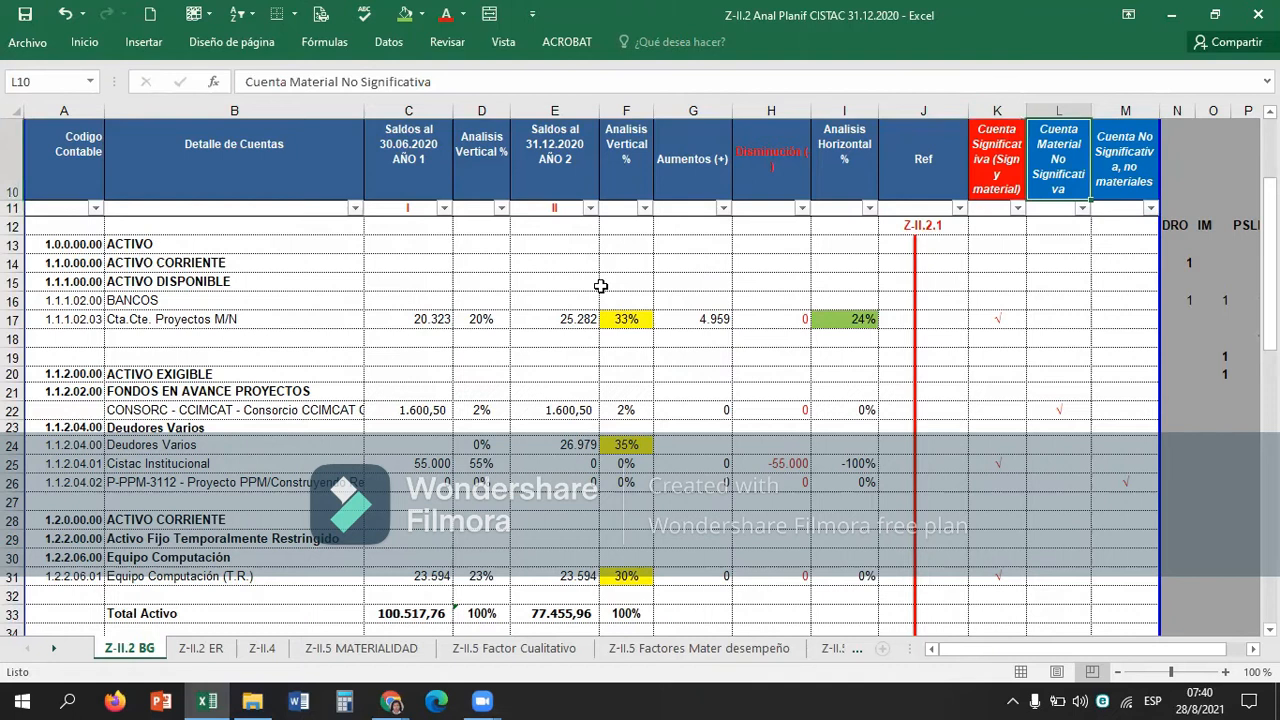
left_click(413, 10)
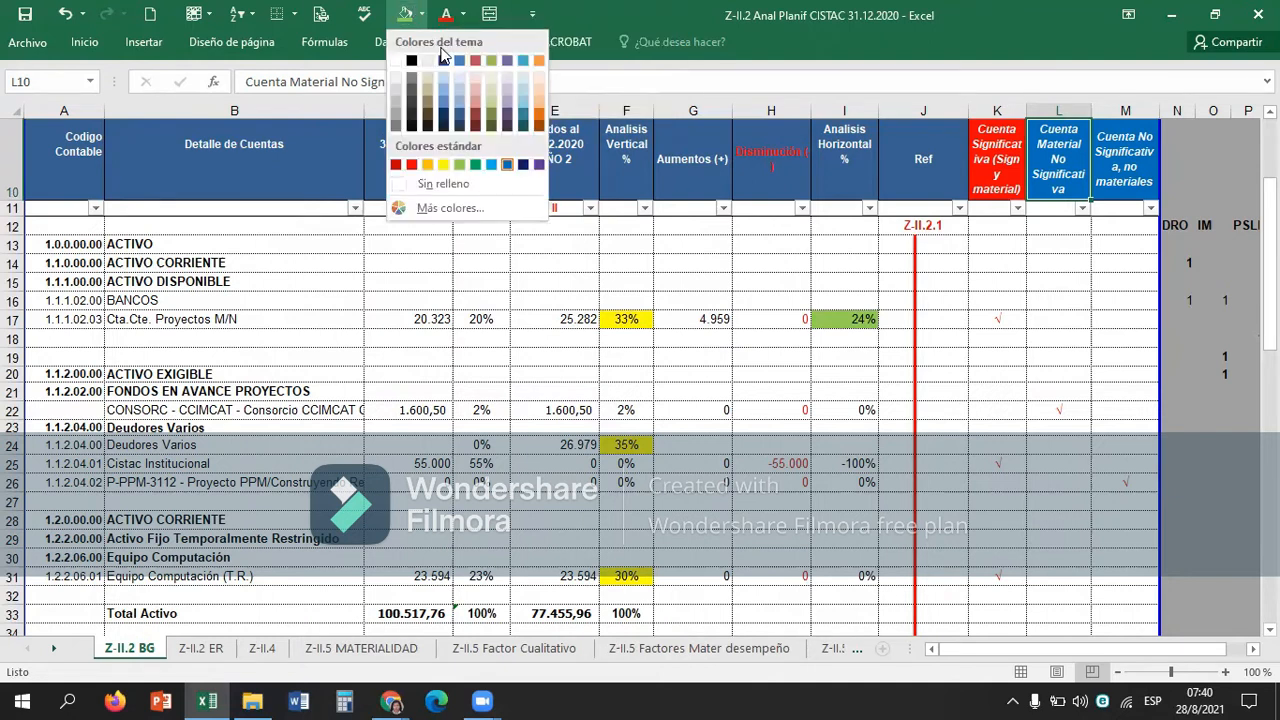
left_click(444, 166)
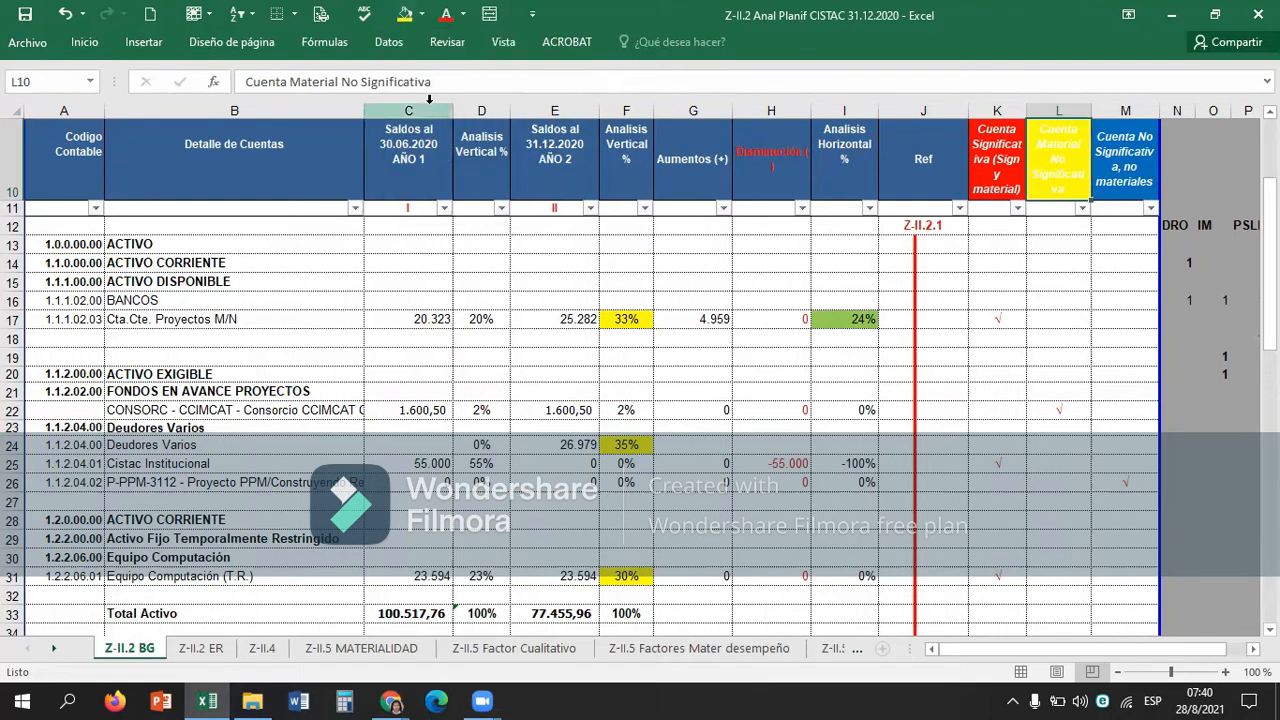
left_click(415, 10)
left_click(432, 162)
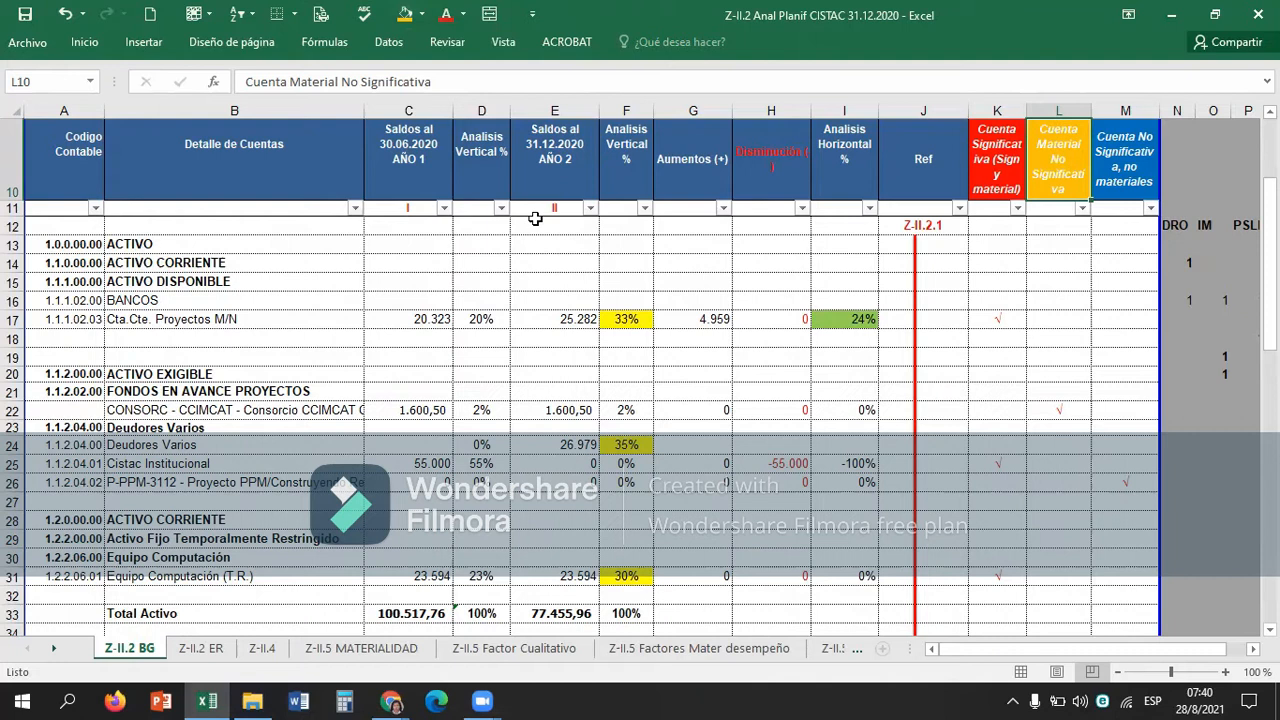
key("Down")
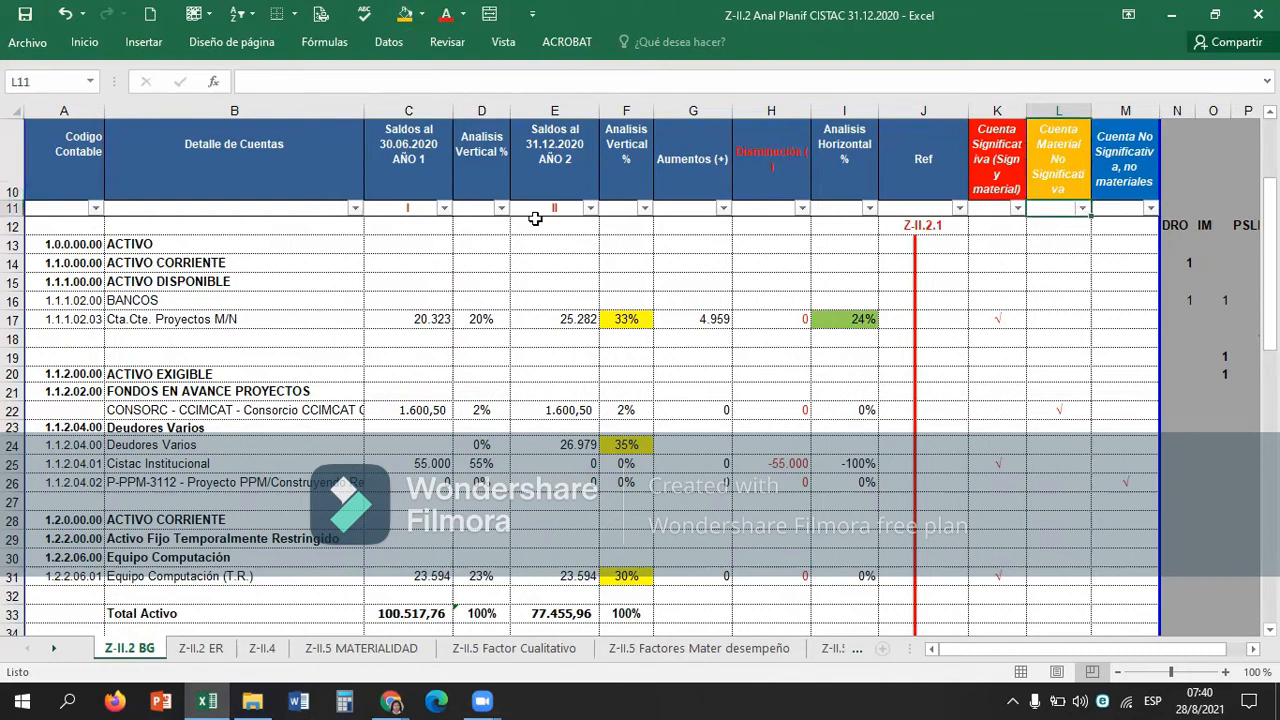
key("Up")
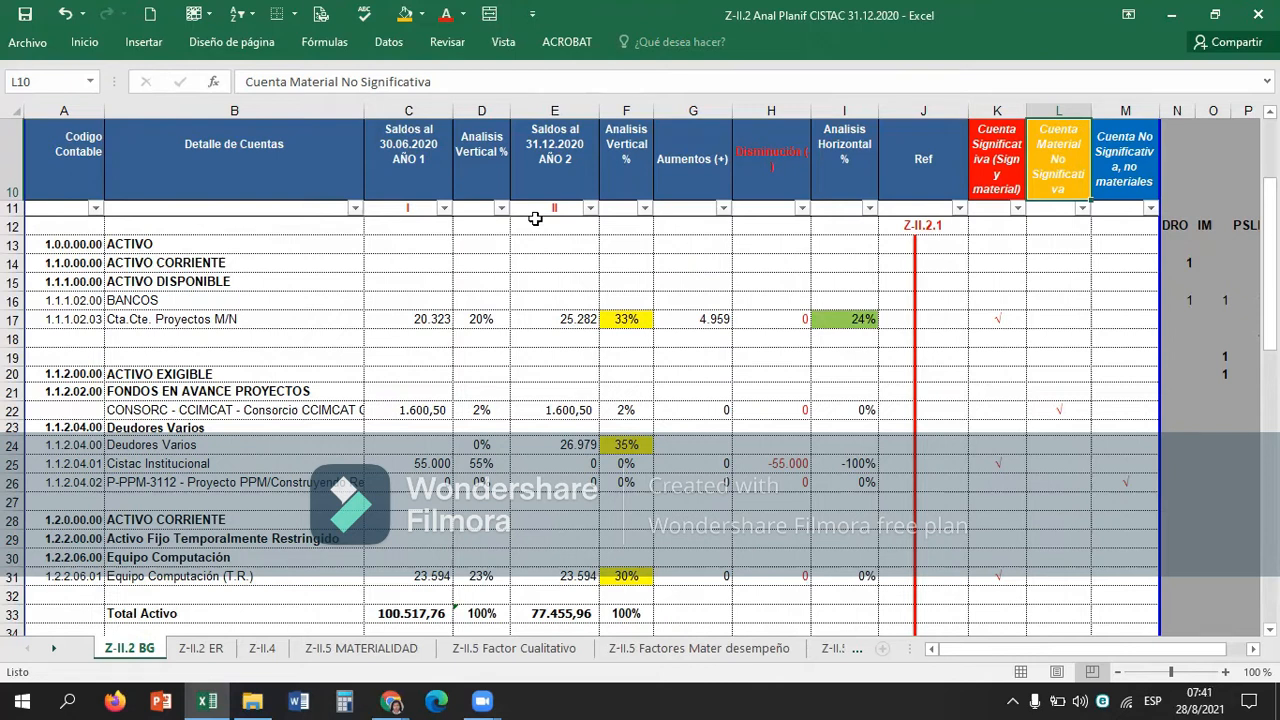
Fill the heading cell M10, Cuenta No Significativa, no materiales, with standard dark green after trying light green.
key("Right")
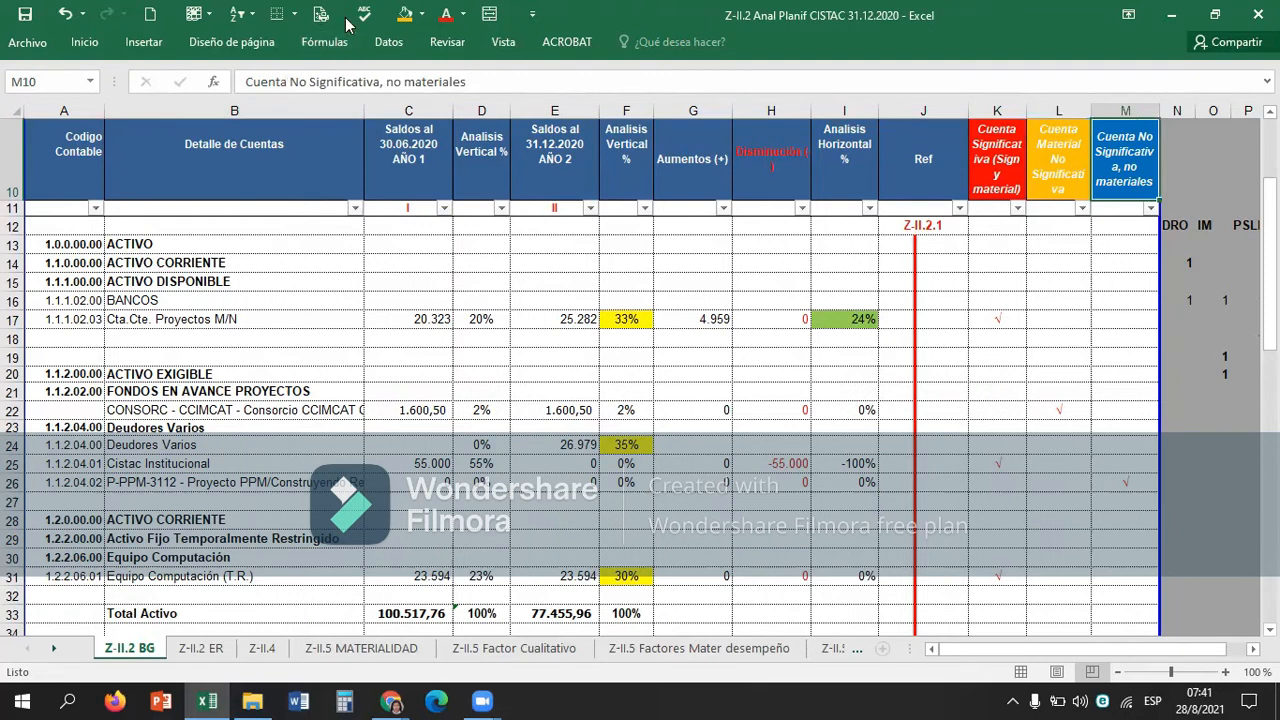
left_click(421, 13)
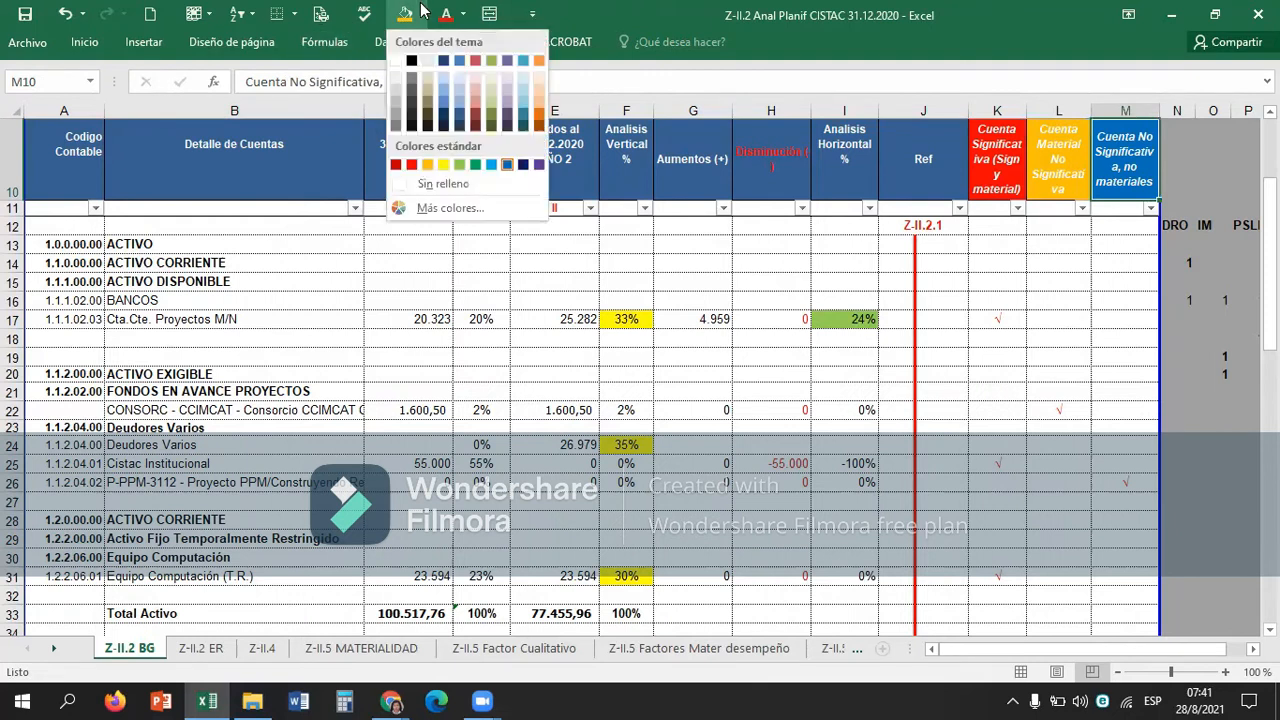
left_click(460, 166)
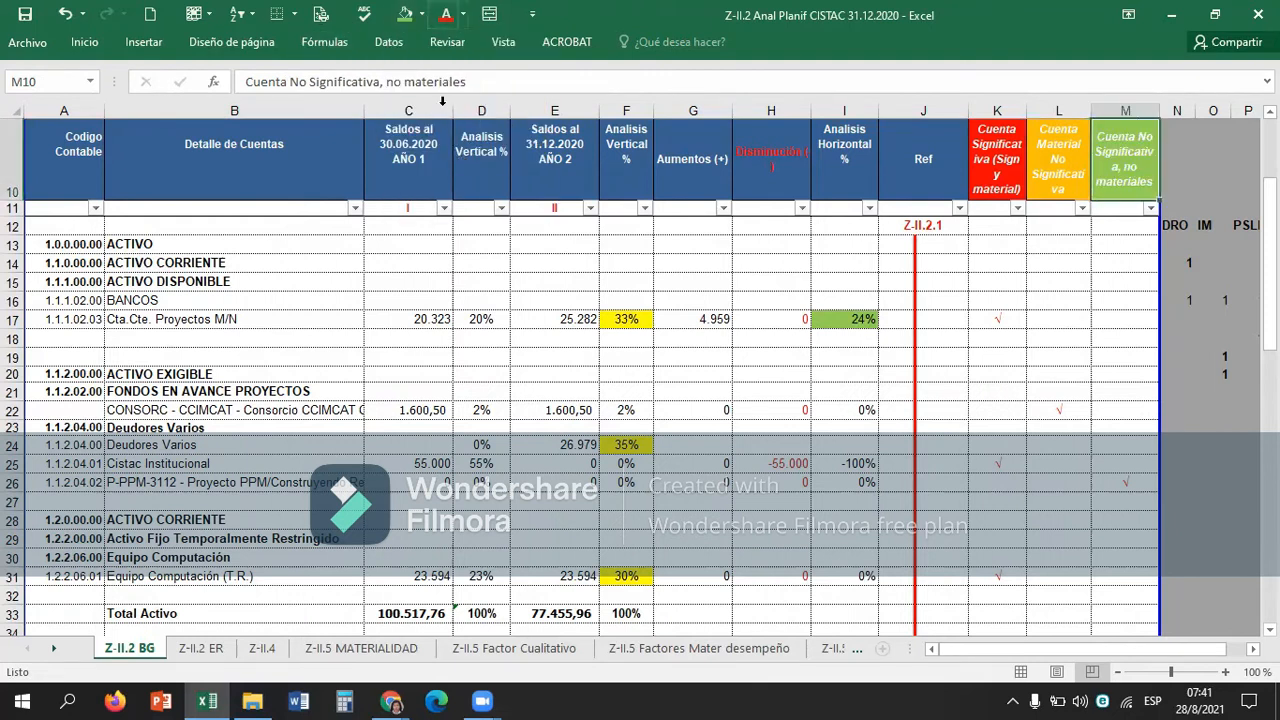
left_click(421, 13)
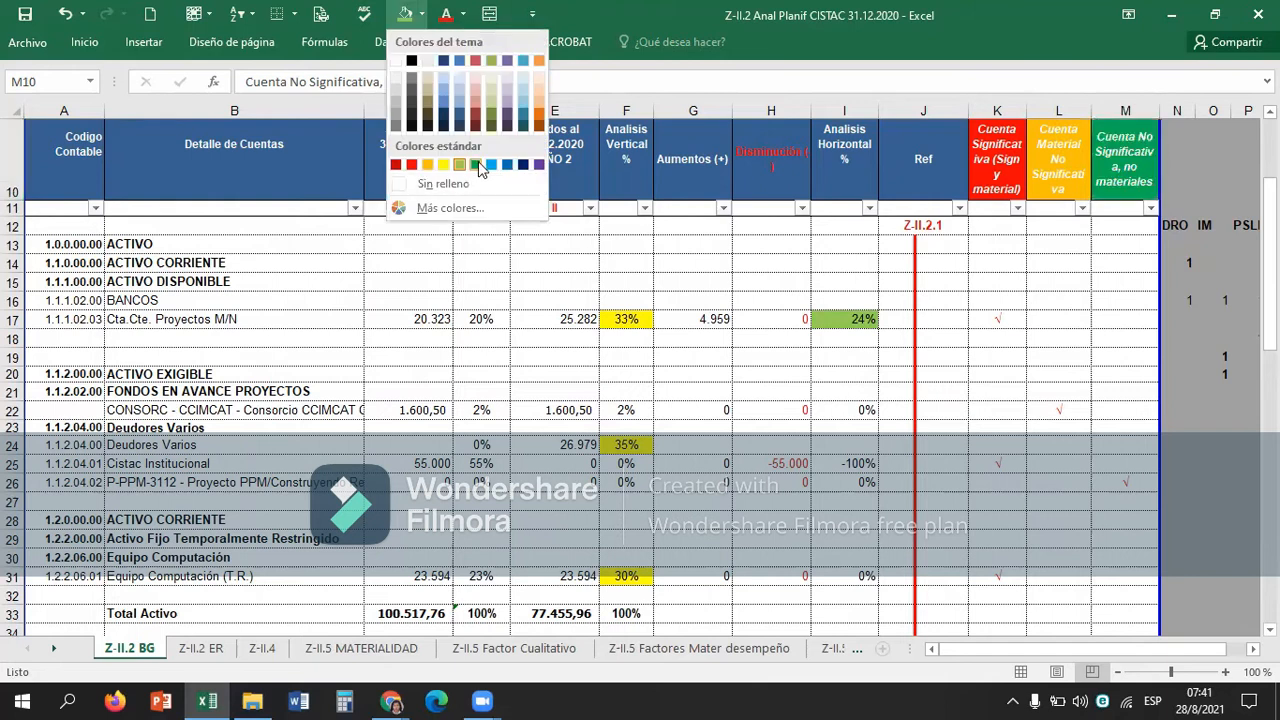
key("Escape")
Fill the heading cell L10, Cuenta Material No Significativa, with a darker orange theme colour.
key("Left")
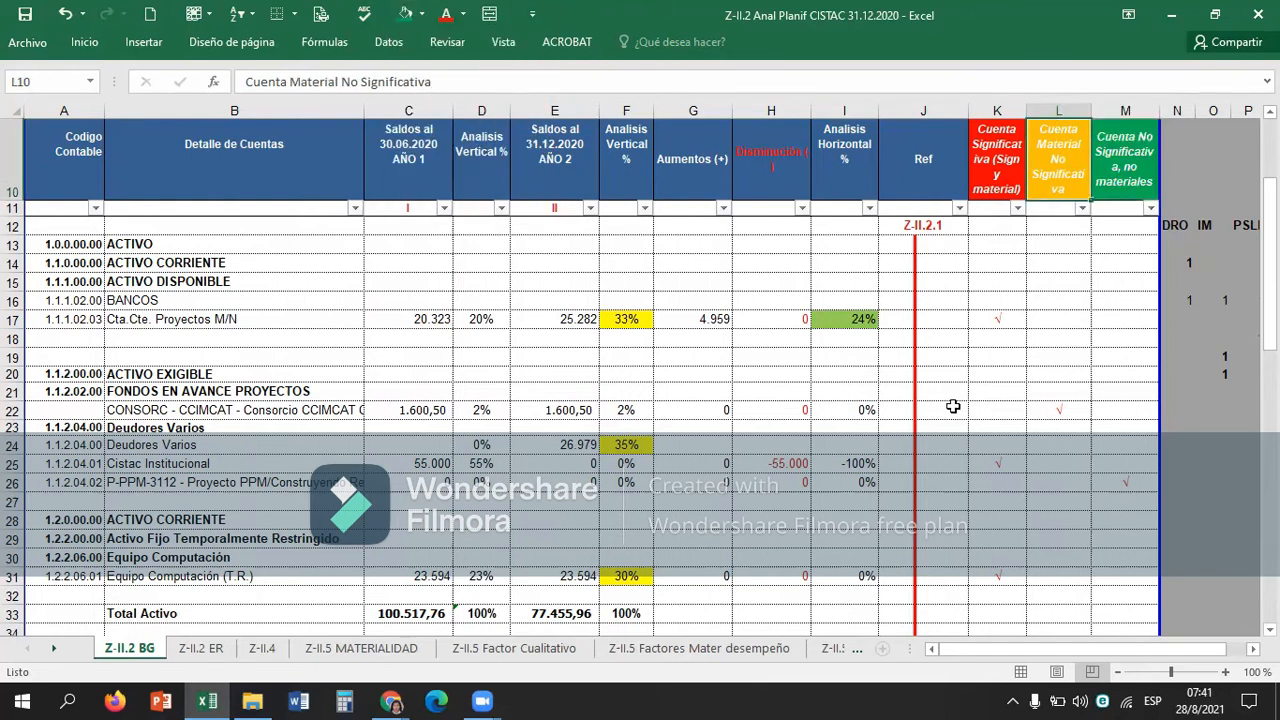
left_click(421, 13)
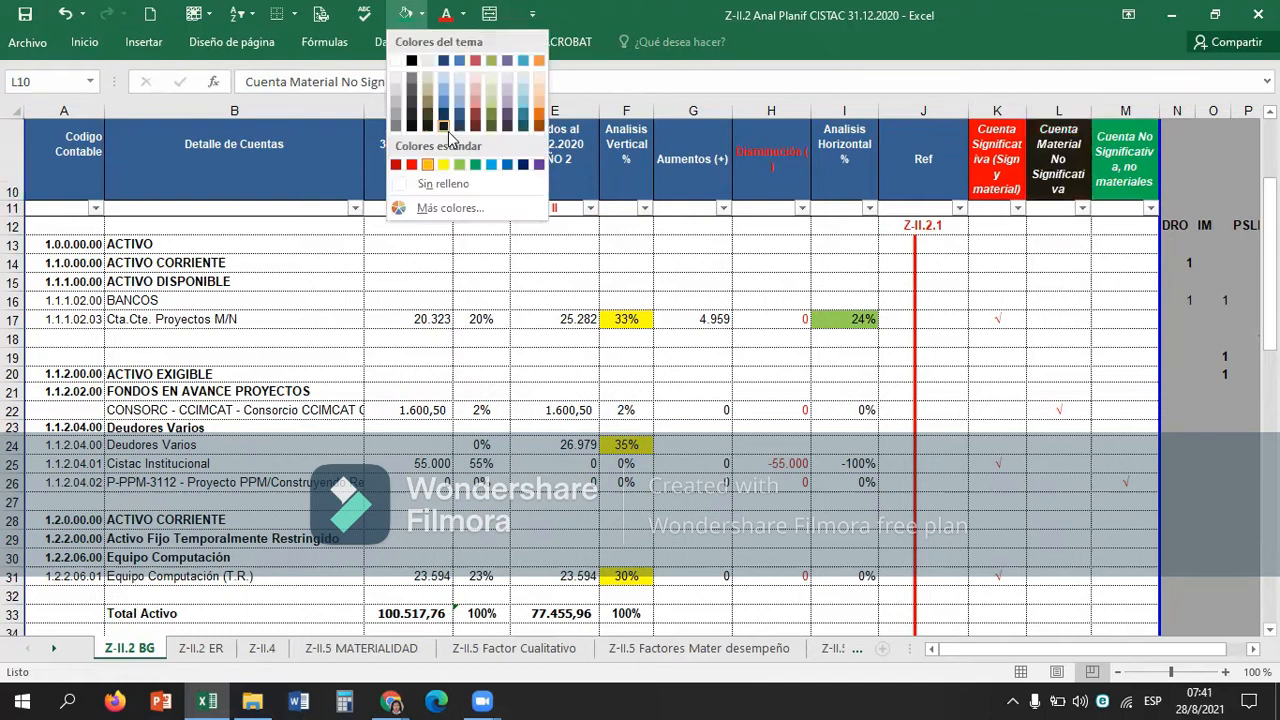
left_click(556, 111)
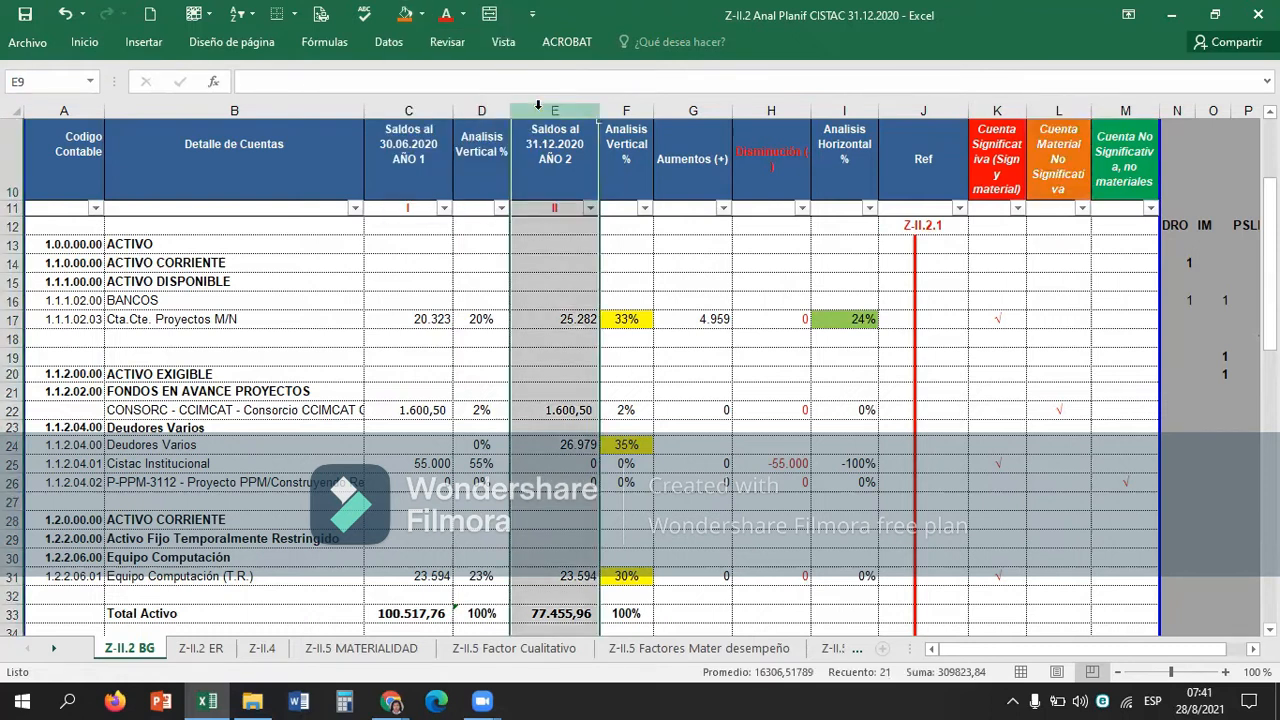
Look through the significant account column K around the Cta.Cte. Proyectos M/N row, down to K20.
left_click(930, 333)
key("Right")
key("Up")
key("Up")
key("Up")
key("Down")
key("Down")
key("Down")
key("Down")
key("Down")
key("Down")
key("Down")
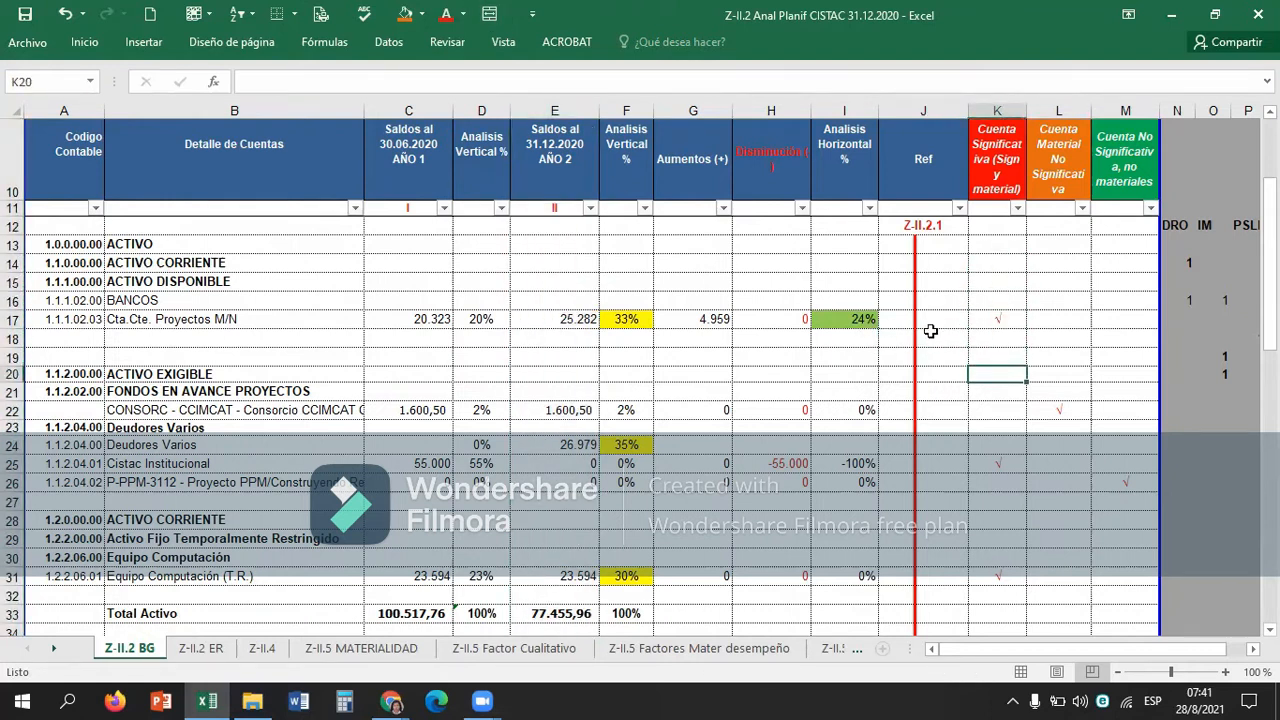
Examine the CONSORC - CCIMCAT vertical analysis in F22, horizontal analysis in I22 and check mark in L22.
key("Left")
key("Left")
key("Left")
key("Left")
key("Left")
key("Left")
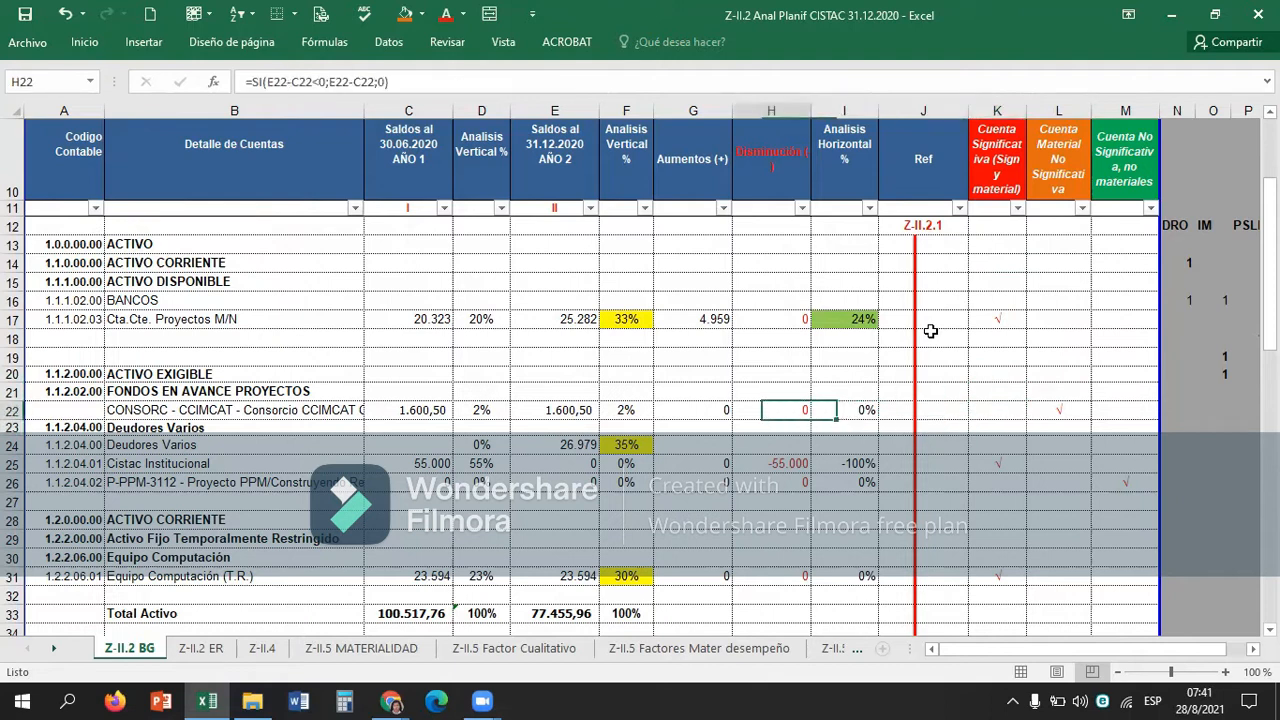
key("Right")
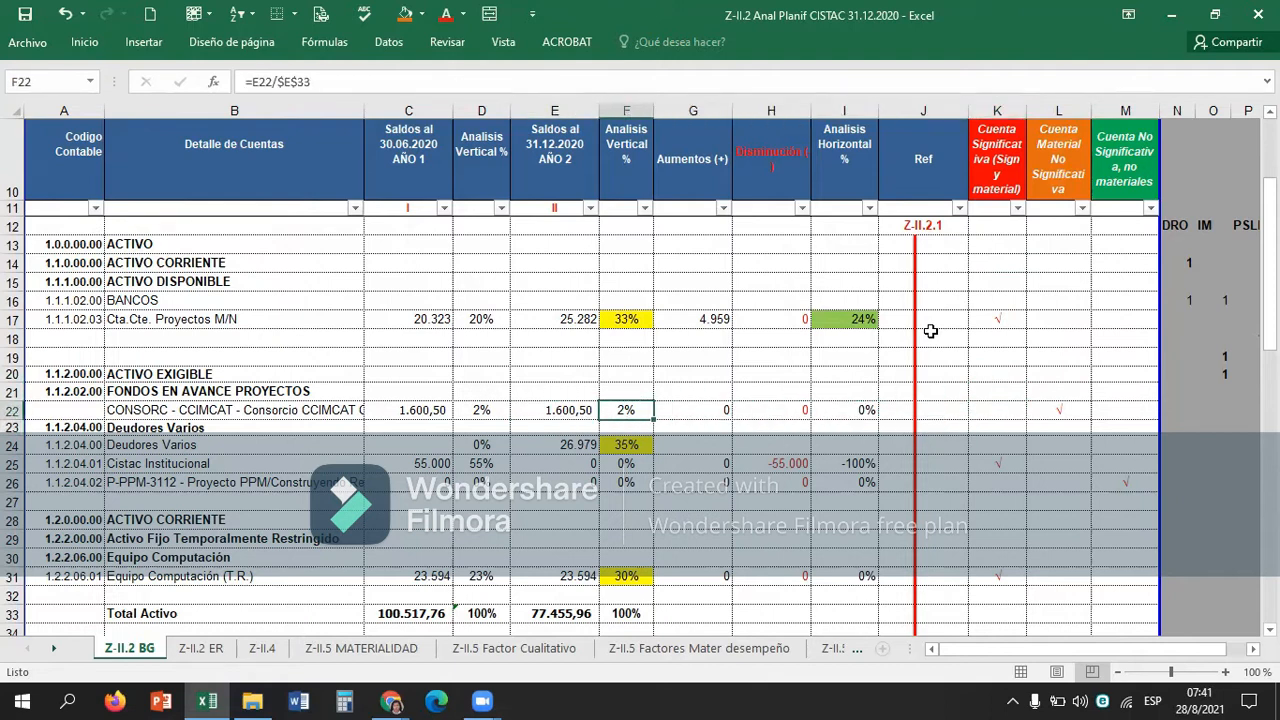
key("Right")
key("Right")
key("Right")
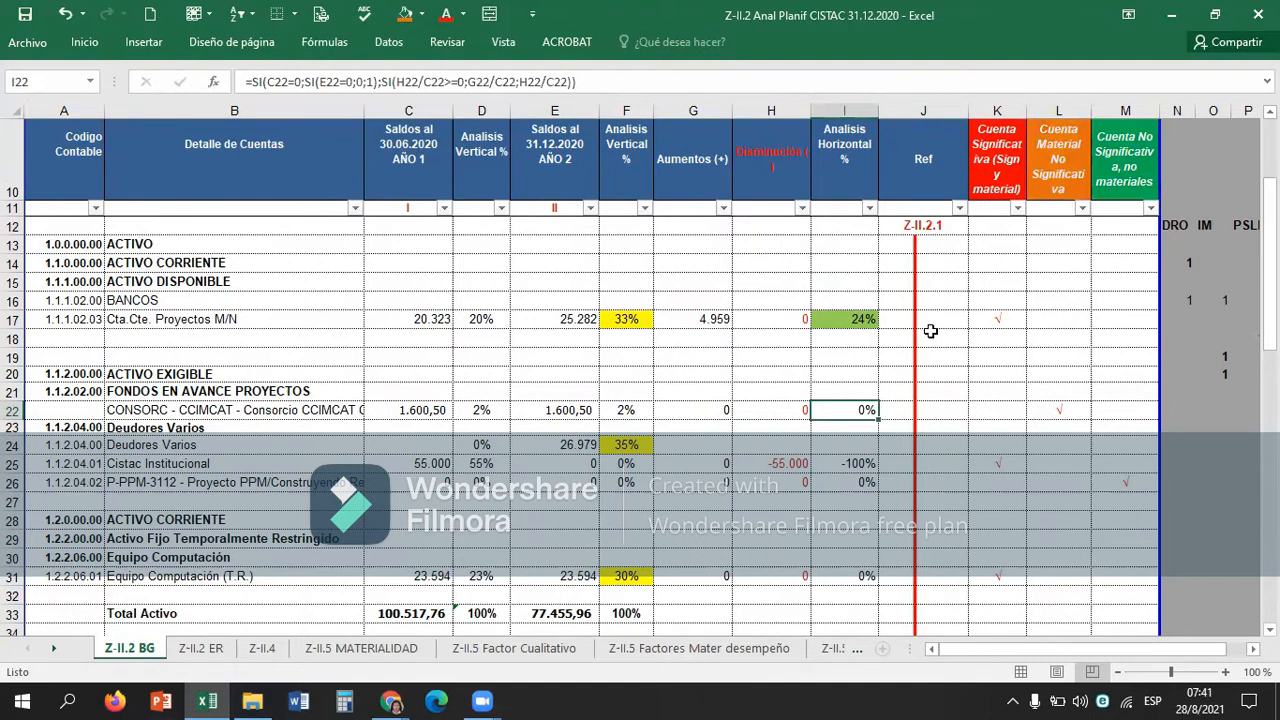
key("Right")
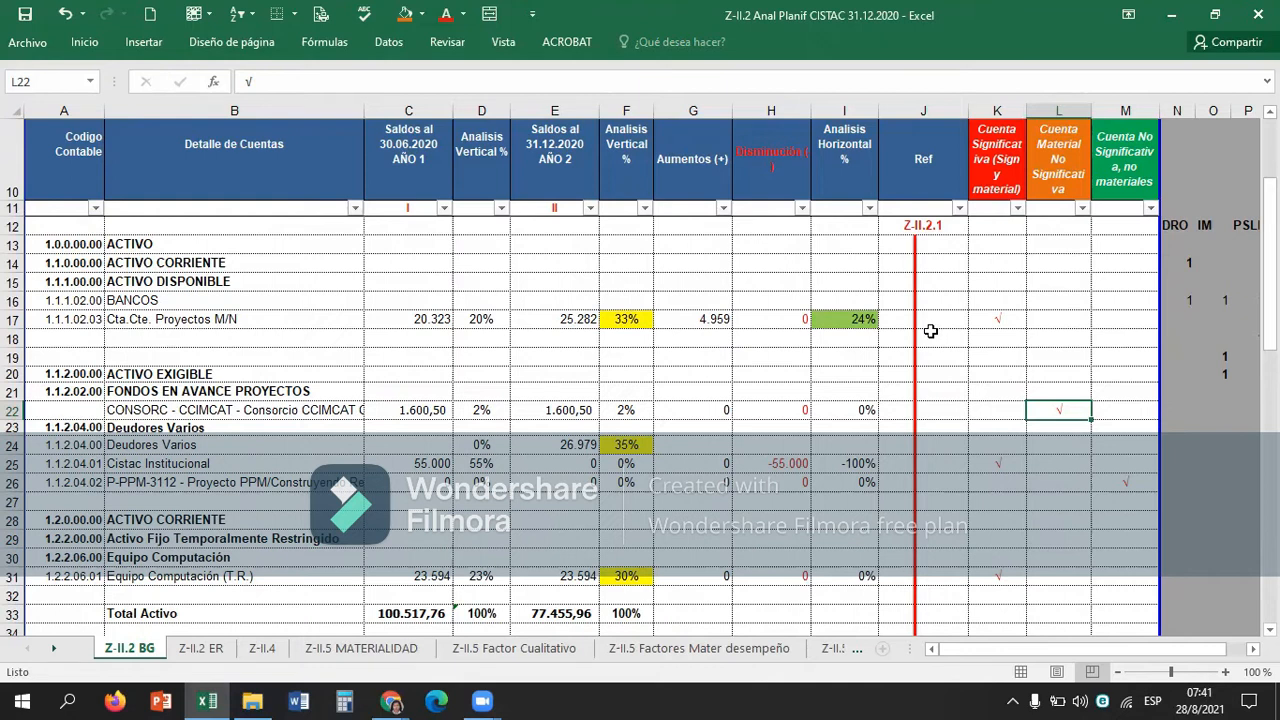
Relate the CONSORC - CCIMCAT balance in E22 and vertical analysis in F22 to its material, non-significant classification.
key("Left")
key("Left")
key("Left")
key("Left")
key("Left")
key("Left")
key("Left")
key("Left")
key("Left")
key("Left")
key("Left")
key("Right")
key("Right")
key("Left")
key("Right")
key("Right")
key("Right")
key("Right")
key("Right")
key("Right")
key("Right")
key("Right")
key("Right")
key("Right")
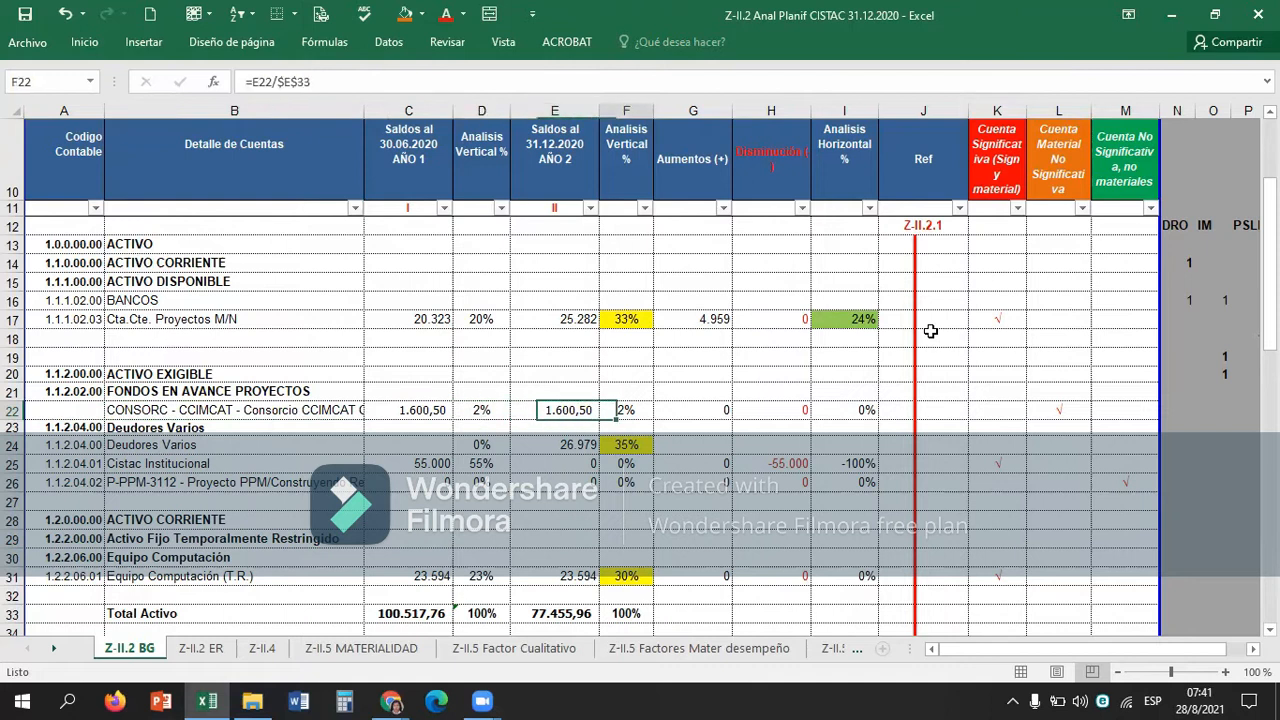
key("Right")
key("Left")
key("Left")
key("Left")
key("Left")
key("Left")
key("Left")
key("Left")
key("Left")
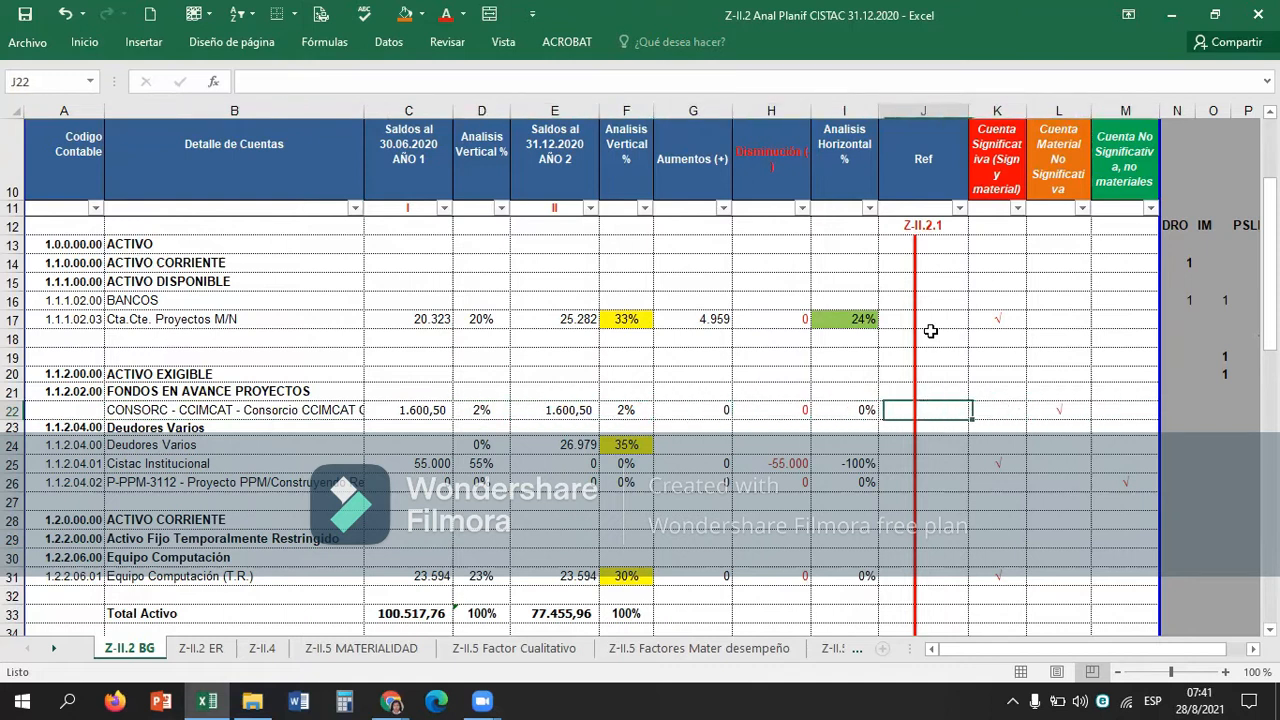
Compare the classification cells of row 22 with the vertical analysis percentage in F22.
key("Right")
key("Right")
key("Right")
key("Right")
key("Right")
key("Right")
key("Right")
key("Right")
key("Left")
key("Left")
key("Left")
key("Left")
key("Left")
key("Left")
key("Left")
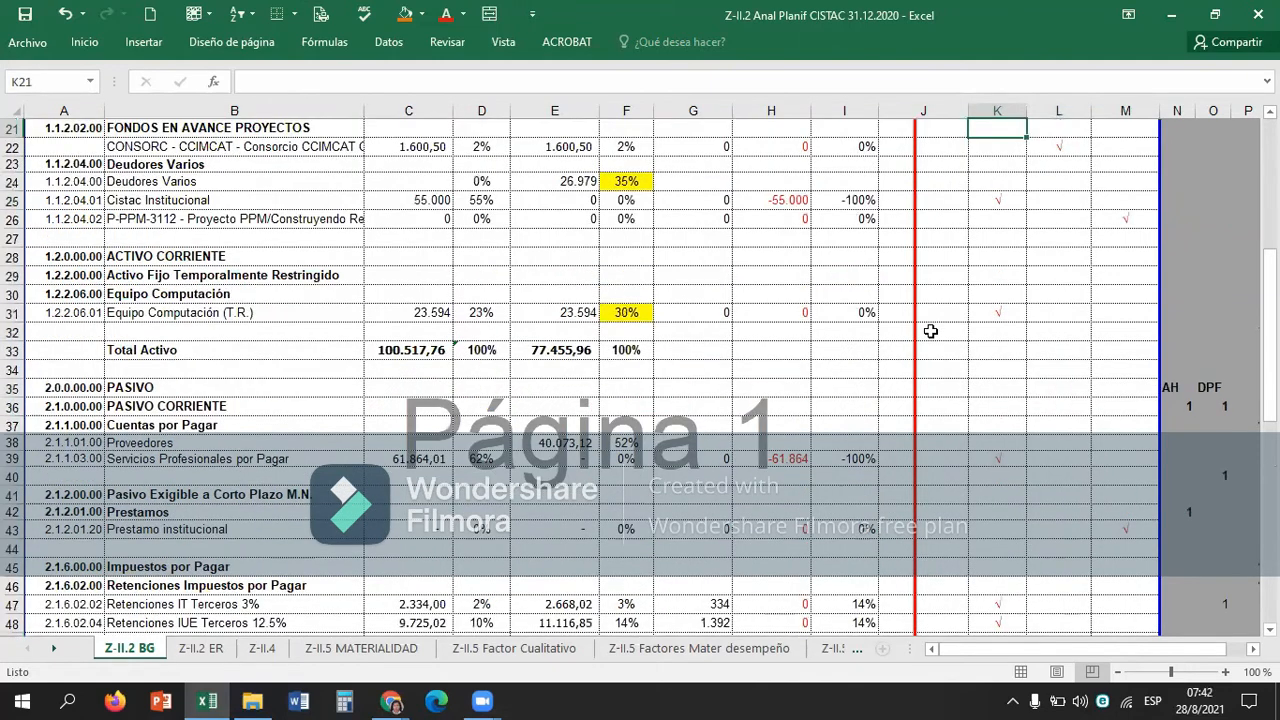
Review the classification check marks of the asset and liability accounts around and below L21.
key("Right")
key("Up")
key("Down")
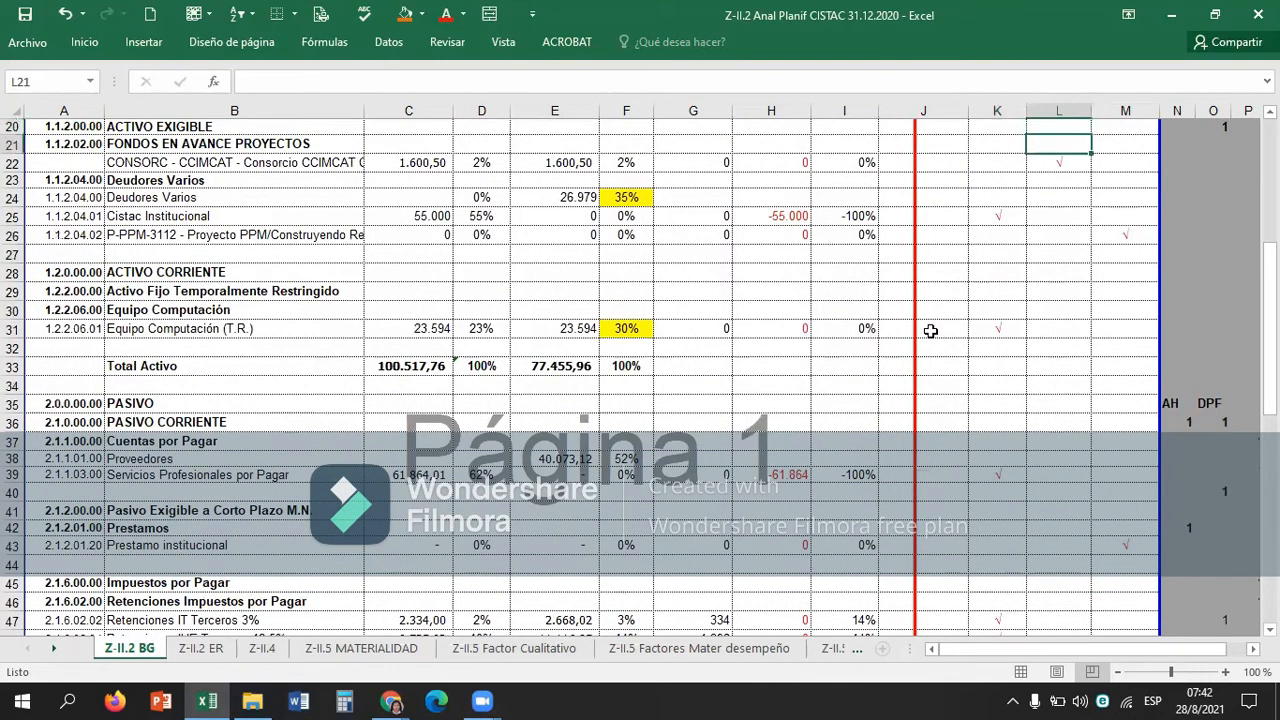
key("Up")
key("Up")
key("Up")
key("Up")
key("Up")
key("Up")
key("Down")
key("Down")
key("Down")
key("Down")
key("Down")
key("Down")
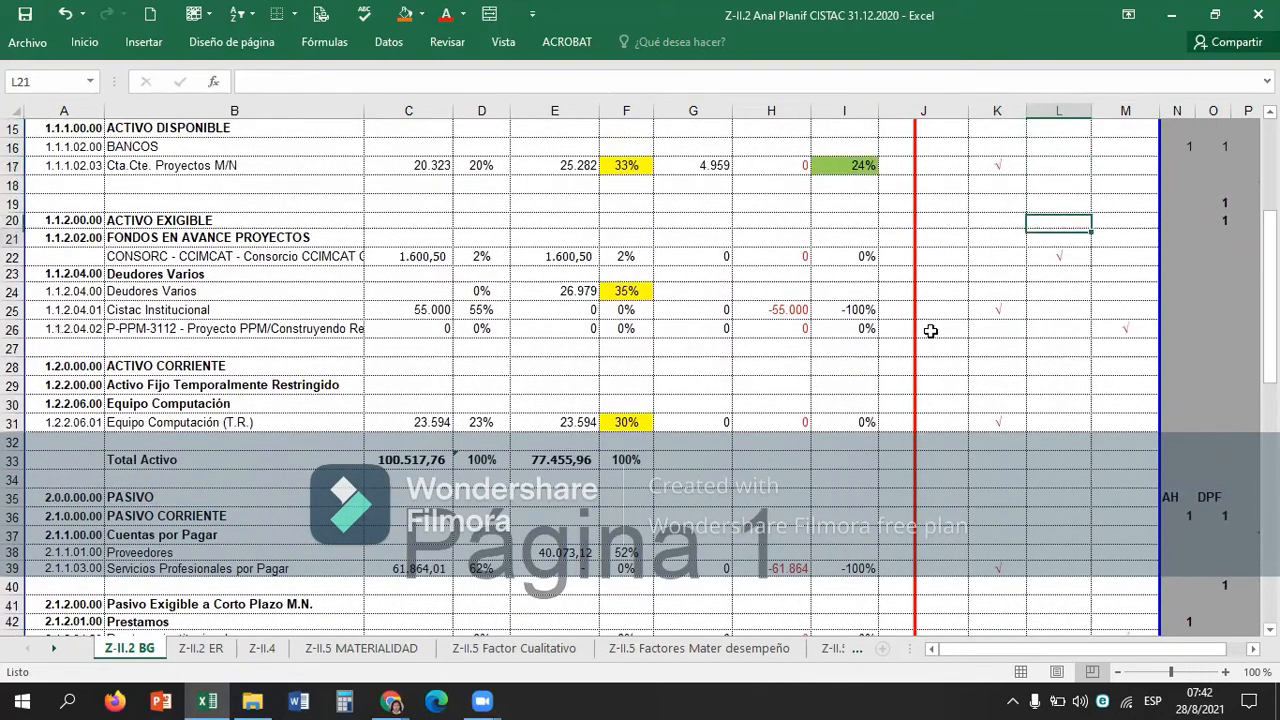
Clear the classification check marks of CONSORC - CCIMCAT in L22 and Cistac Institucional in K25.
key("Down")
key("Left")
key("Down")
key("Down")
key("Down")
key("Down")
key("Down")
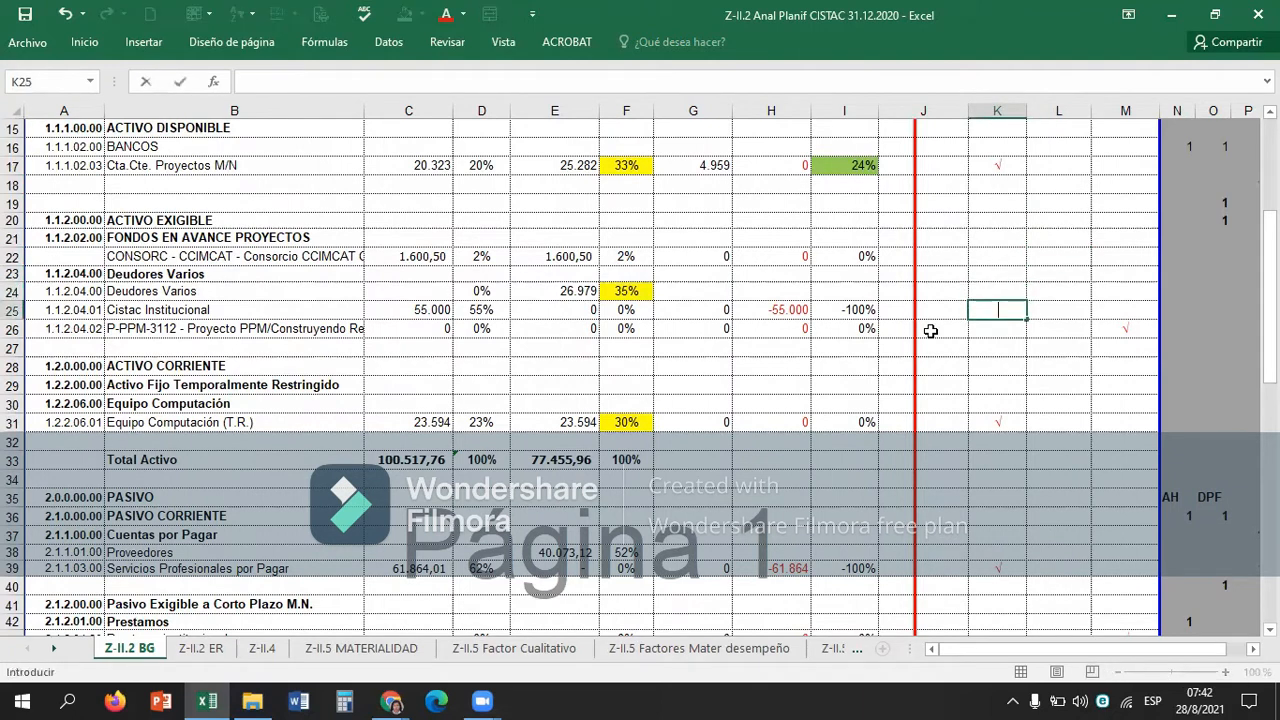
key("Up")
key("Up")
key("Up")
key("Up")
key("Up")
key("Up")
key("Up")
key("Up")
key("Up")
key("Up")
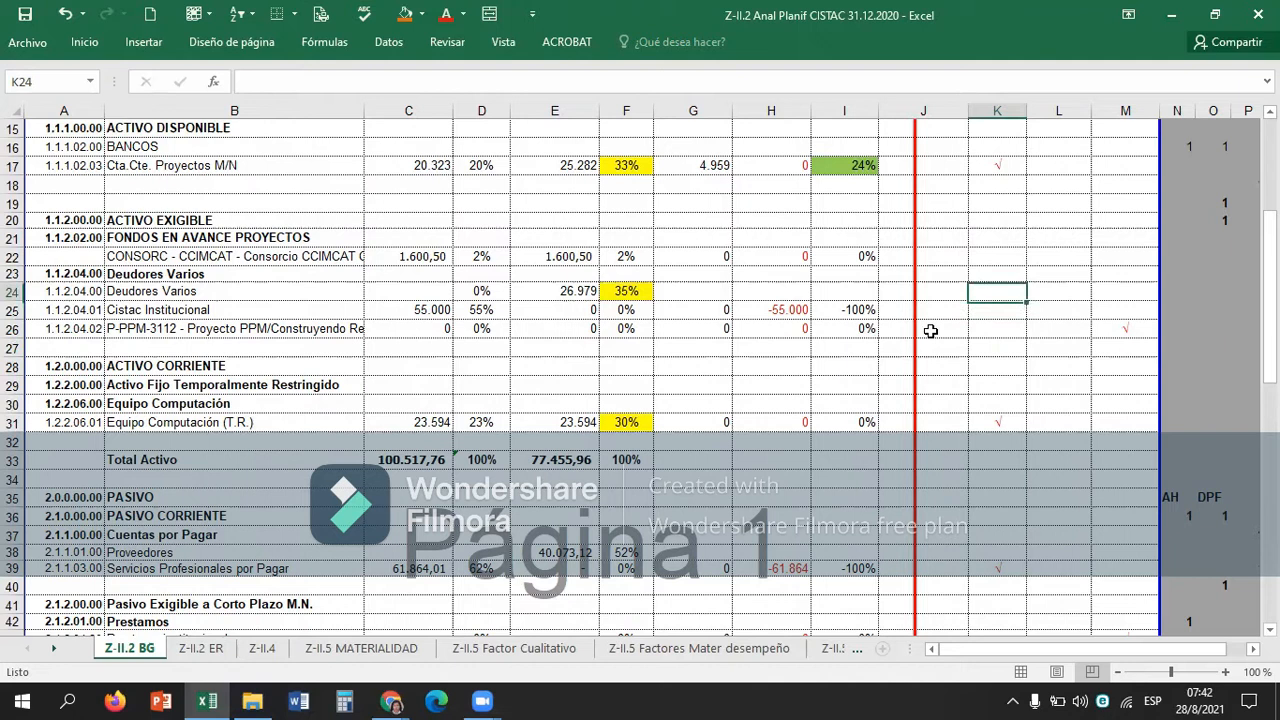
key("Down")
key("Down")
key("Down")
key("Down")
key("Down")
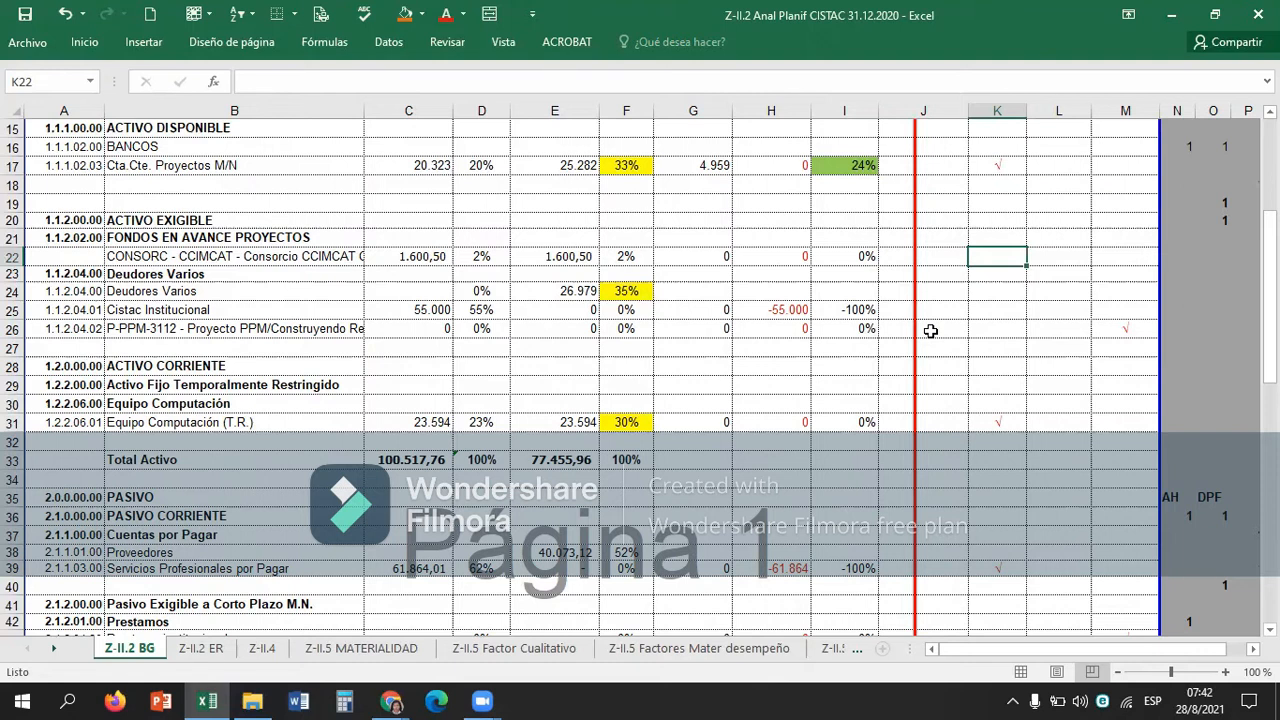
Examine the classification headings and the highlighted vertical analysis of Cta.Cte. Proyectos M/N in F17.
scroll(930, 331, "up", 3)
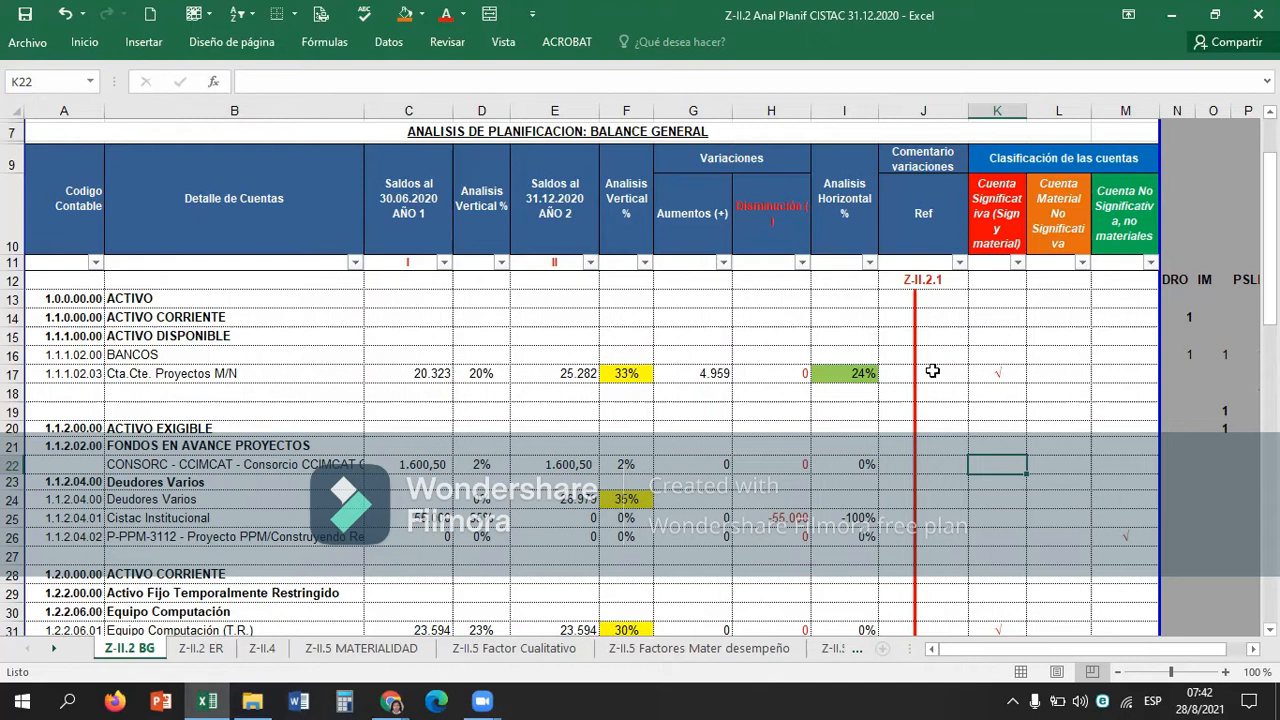
key("Up")
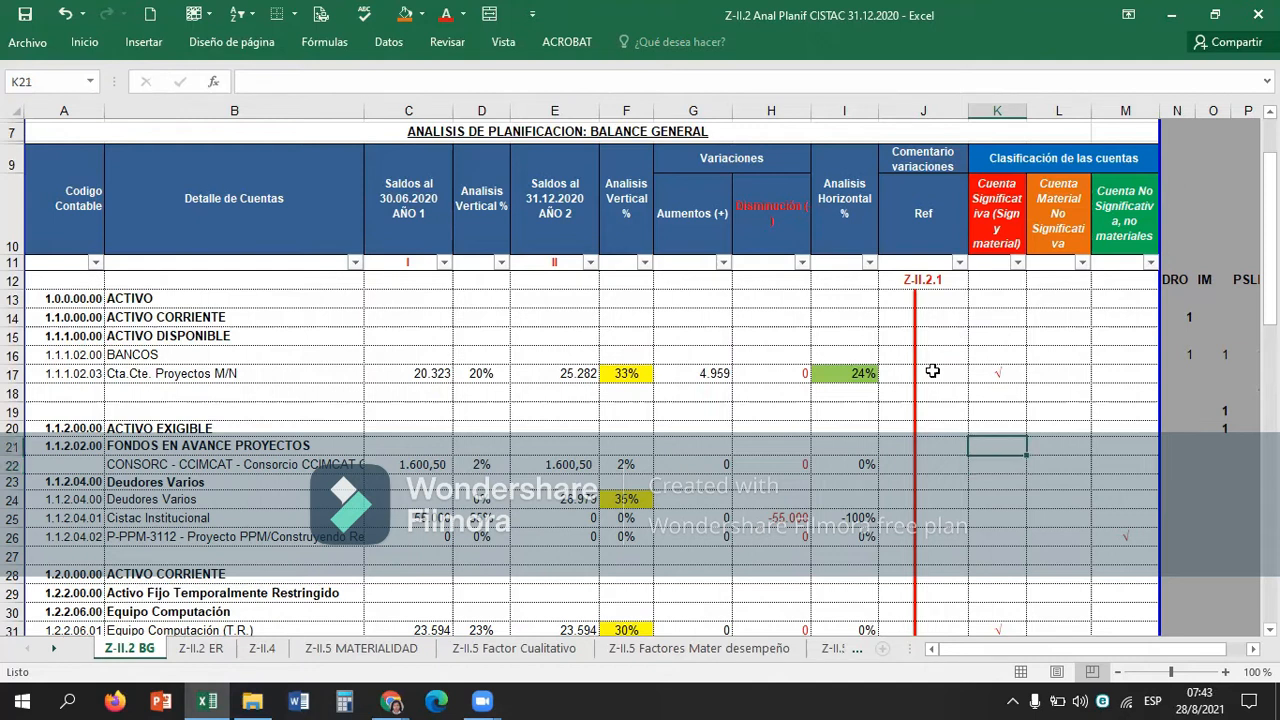
key("Left")
key("Left")
key("Left")
key("Left")
key("Left")
key("Up")
key("Up")
key("Up")
key("Up")
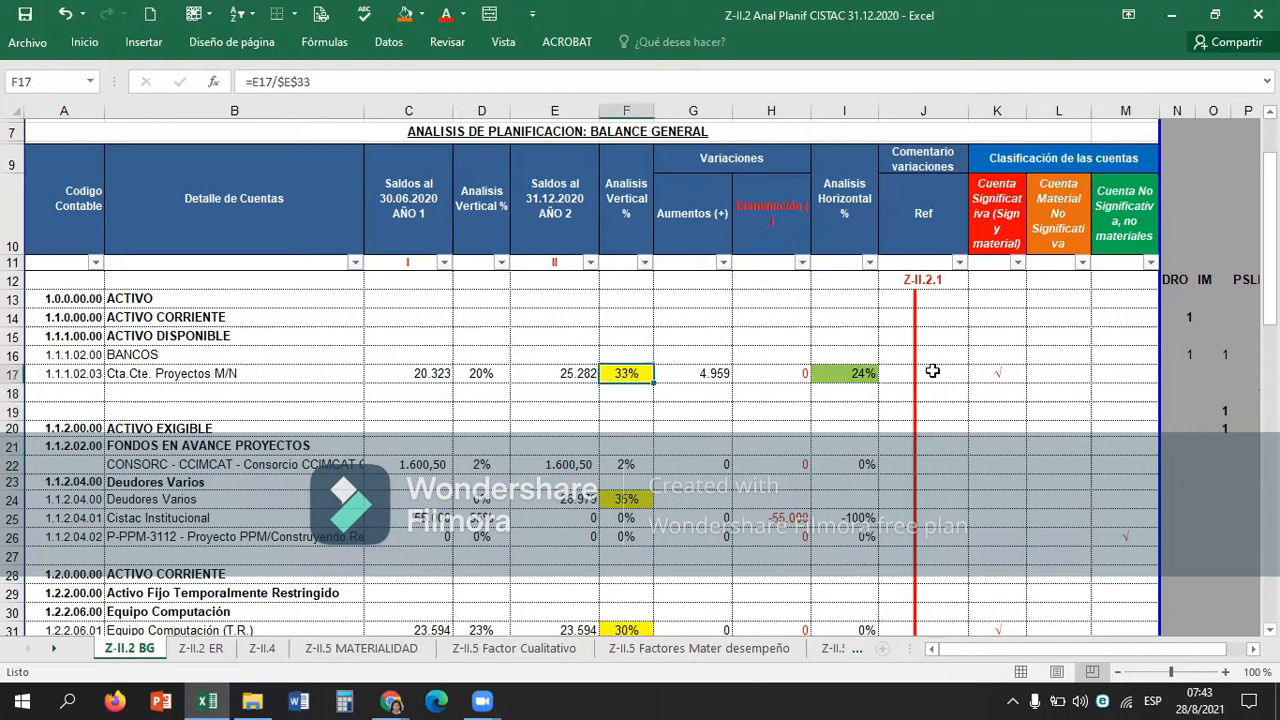
Compare the vertical analysis percentages in column F for the Activo Exigible accounts, ending on F22.
key("Down")
key("Down")
key("Down")
key("Down")
key("Down")
key("Down")
key("Down")
key("Down")
key("Down")
key("Down")
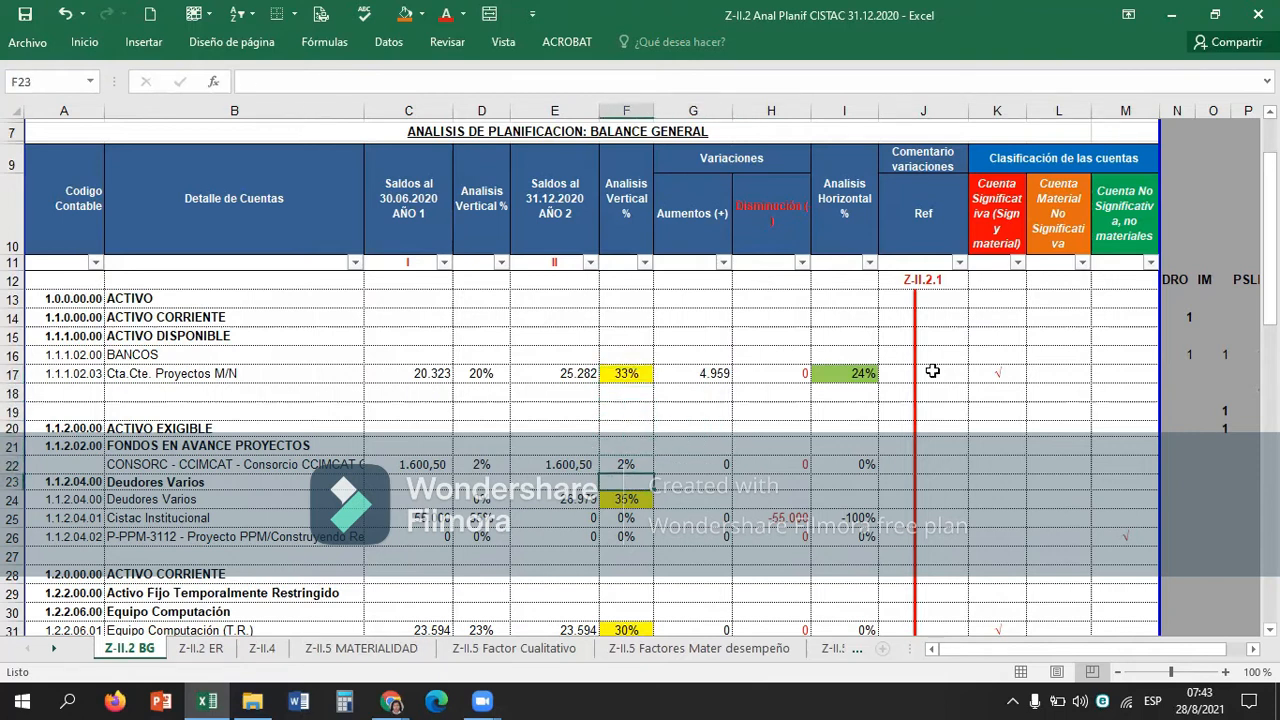
key("Down")
key("Down")
key("Down")
key("Down")
key("Down")
key("Up")
key("Up")
Copy the variation and horizontal analysis formulas from G22:I22 into the Deudores Varios row at G24:I24.
key("Up")
key("Up")
key("Up")
key("Up")
key("Up")
key("Up")
key("Up")
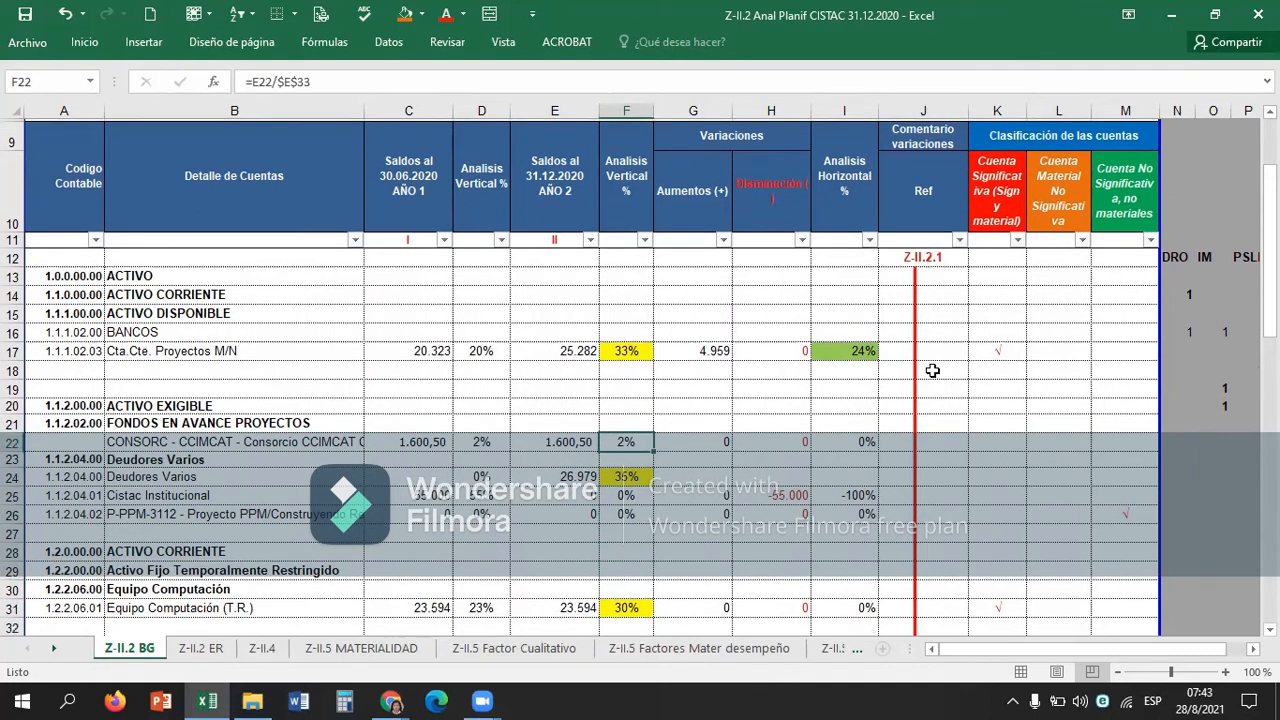
key("Right")
key("Up")
key("shift+Right")
key("shift+Right")
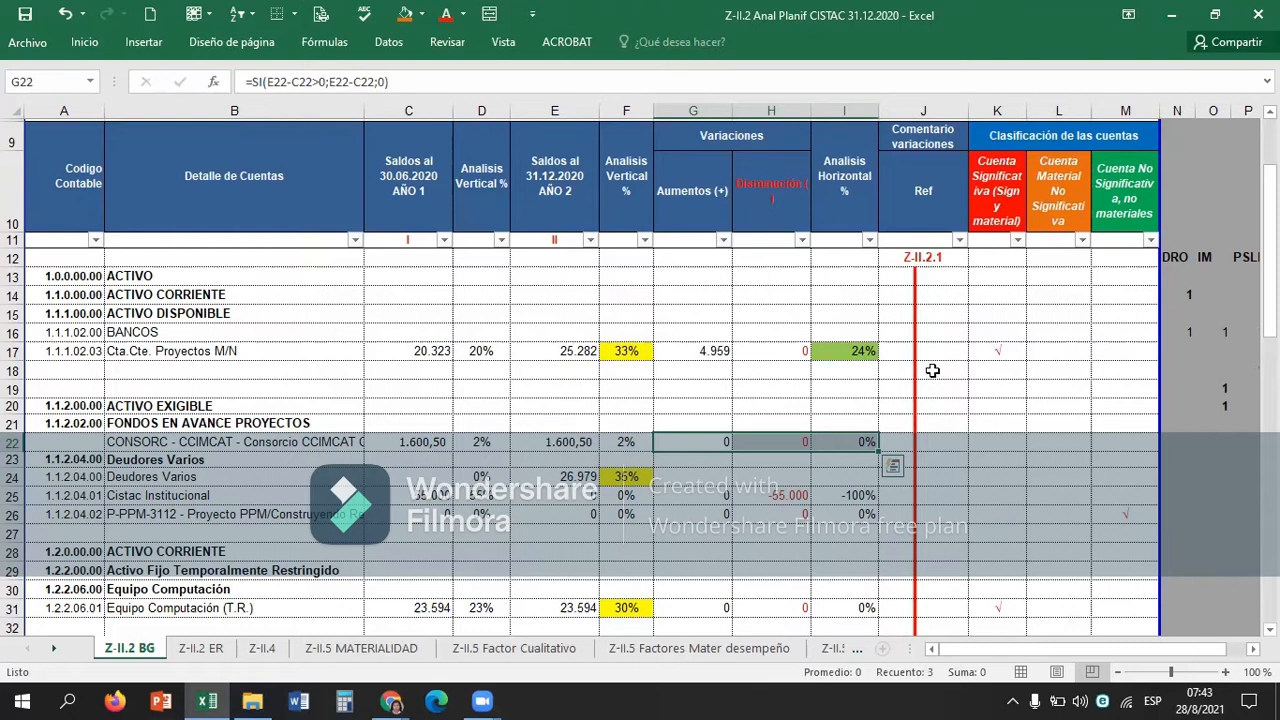
key("ctrl+c")
key("Down")
key("Down")
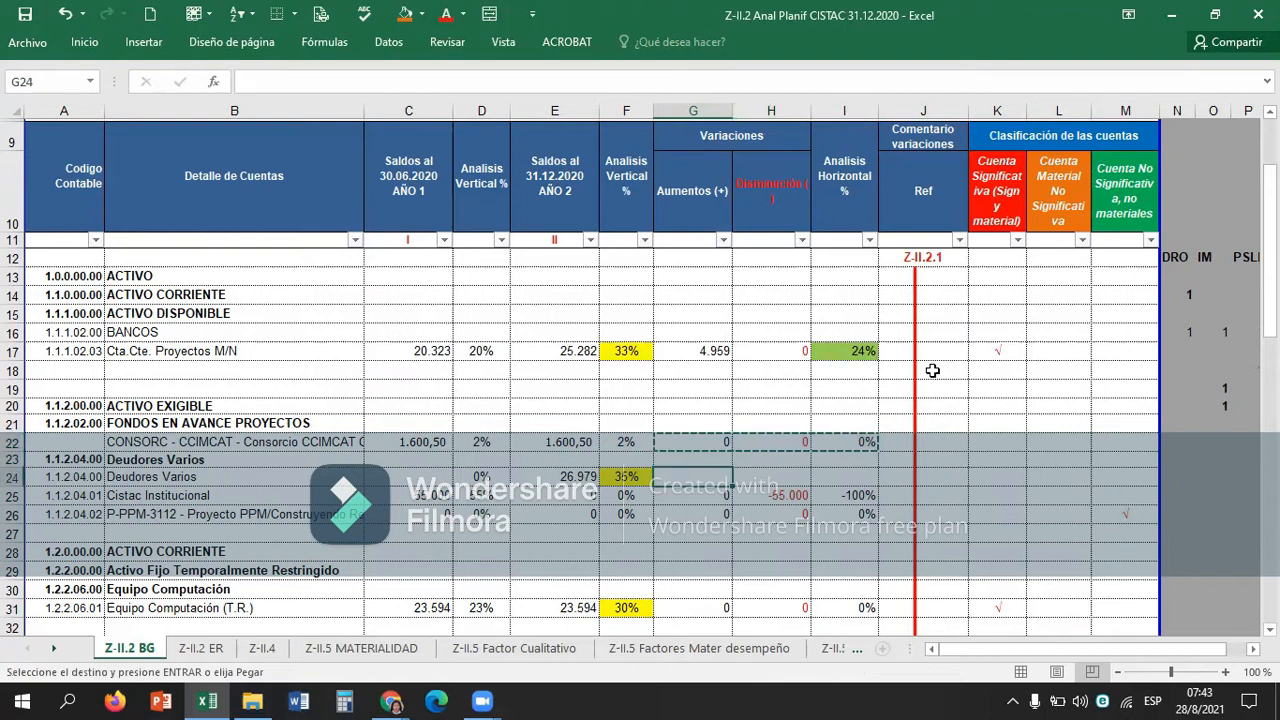
key("ctrl+v")
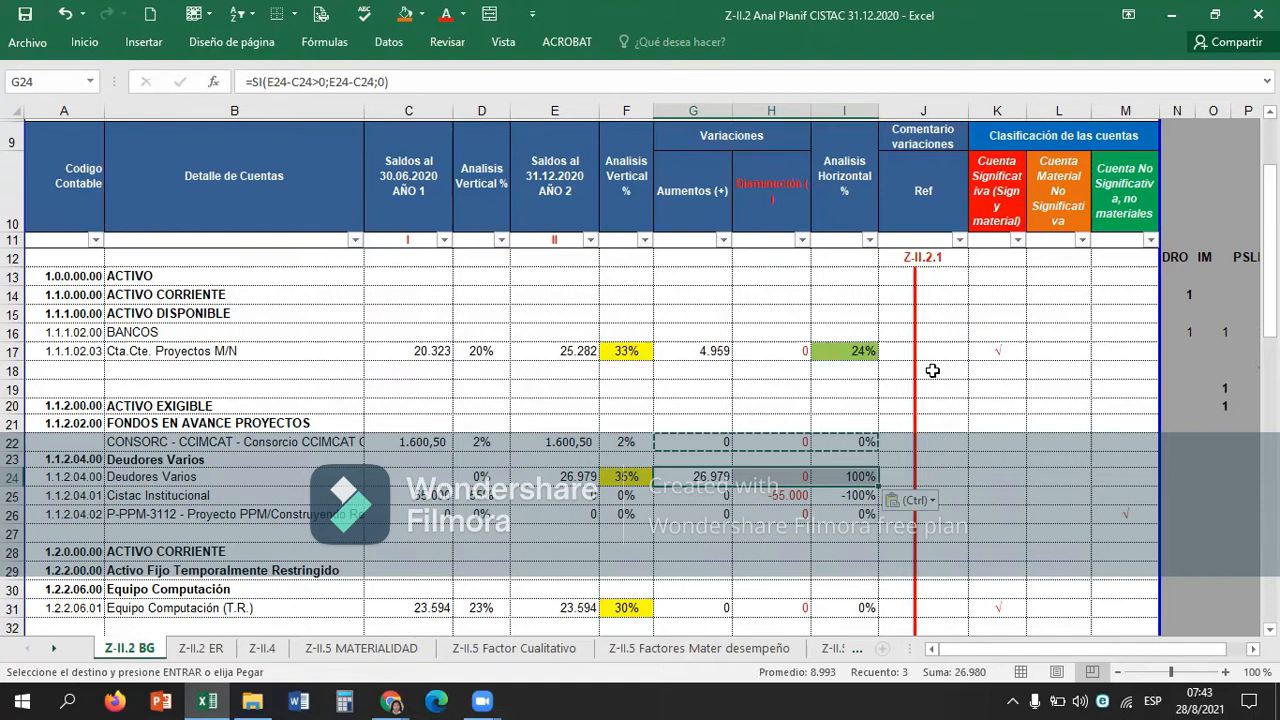
Check the vertical analysis of CONSORC - CCIMCAT in F22 against the neighbouring Activo Exigible rows in column F.
left_click(750, 441)
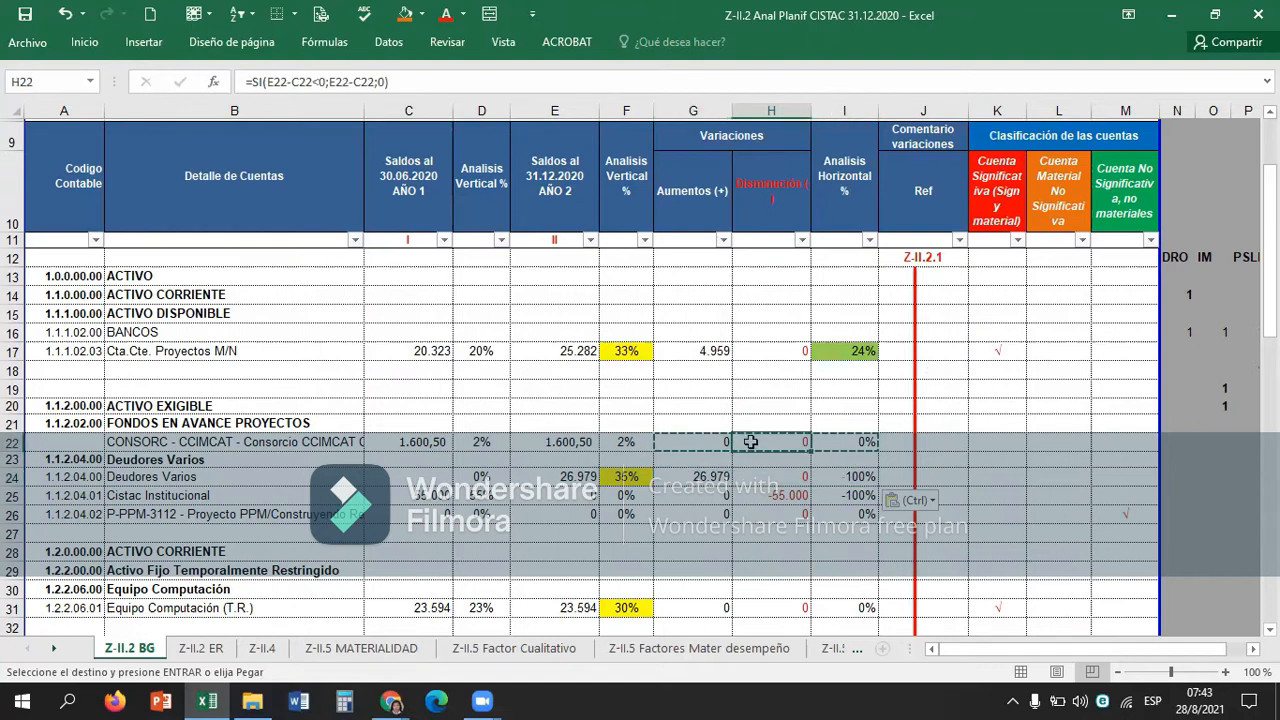
key("Left")
key("Left")
key("Down")
key("Down")
key("Down")
key("Down")
key("Down")
key("Down")
key("Down")
key("Down")
key("Down")
key("Up")
key("Up")
key("Up")
key("Up")
key("Up")
key("Up")
key("Up")
key("Up")
key("Up")
key("Up")
key("Up")
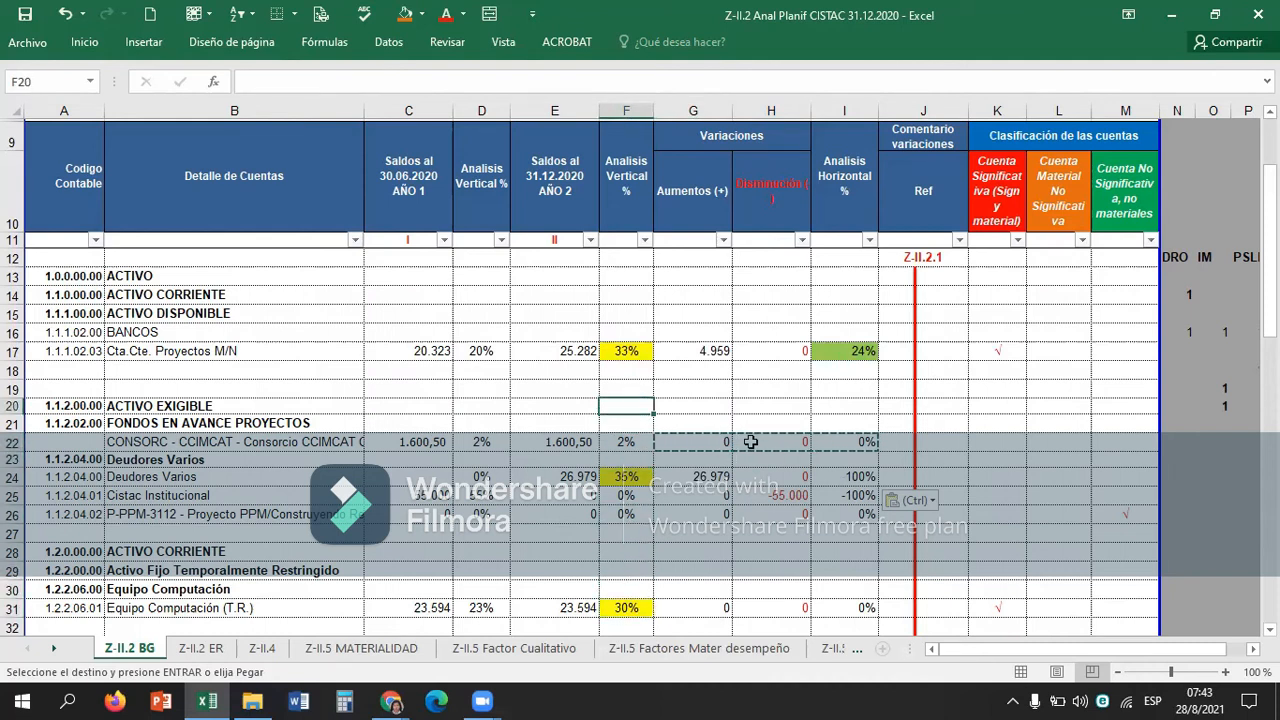
key("Up")
key("Down")
key("Down")
key("Down")
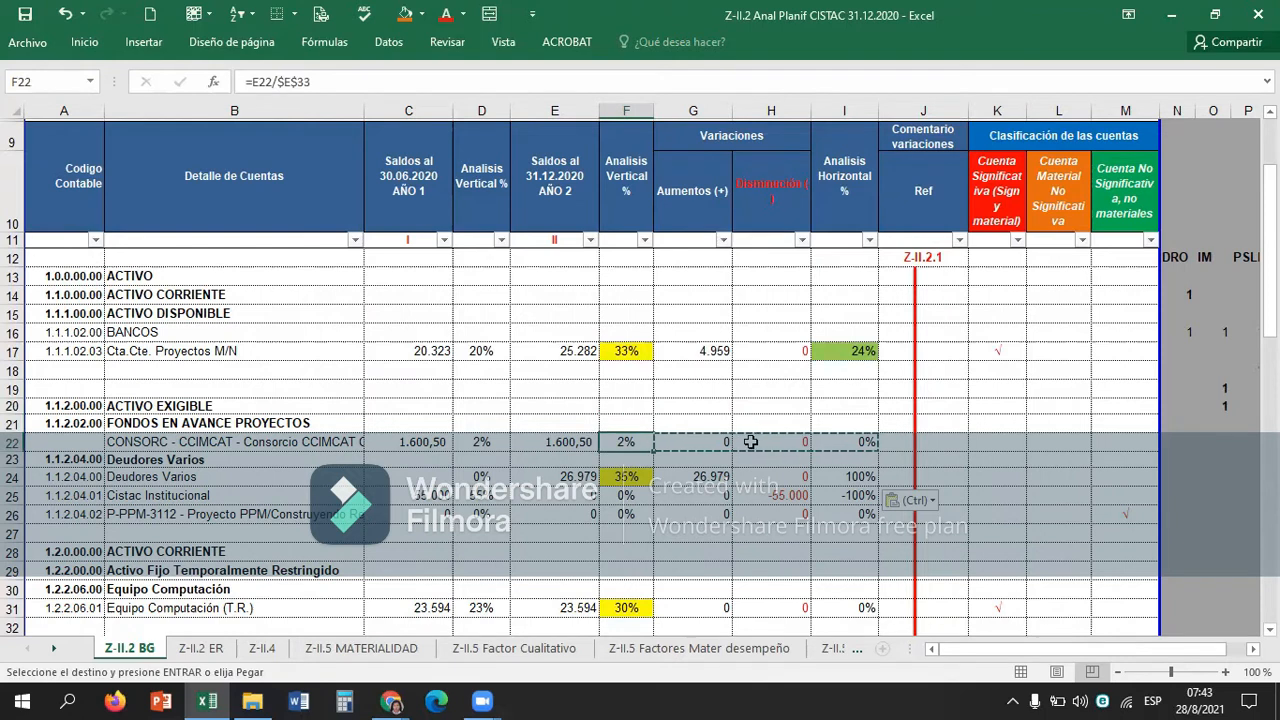
key("Right")
key("Down")
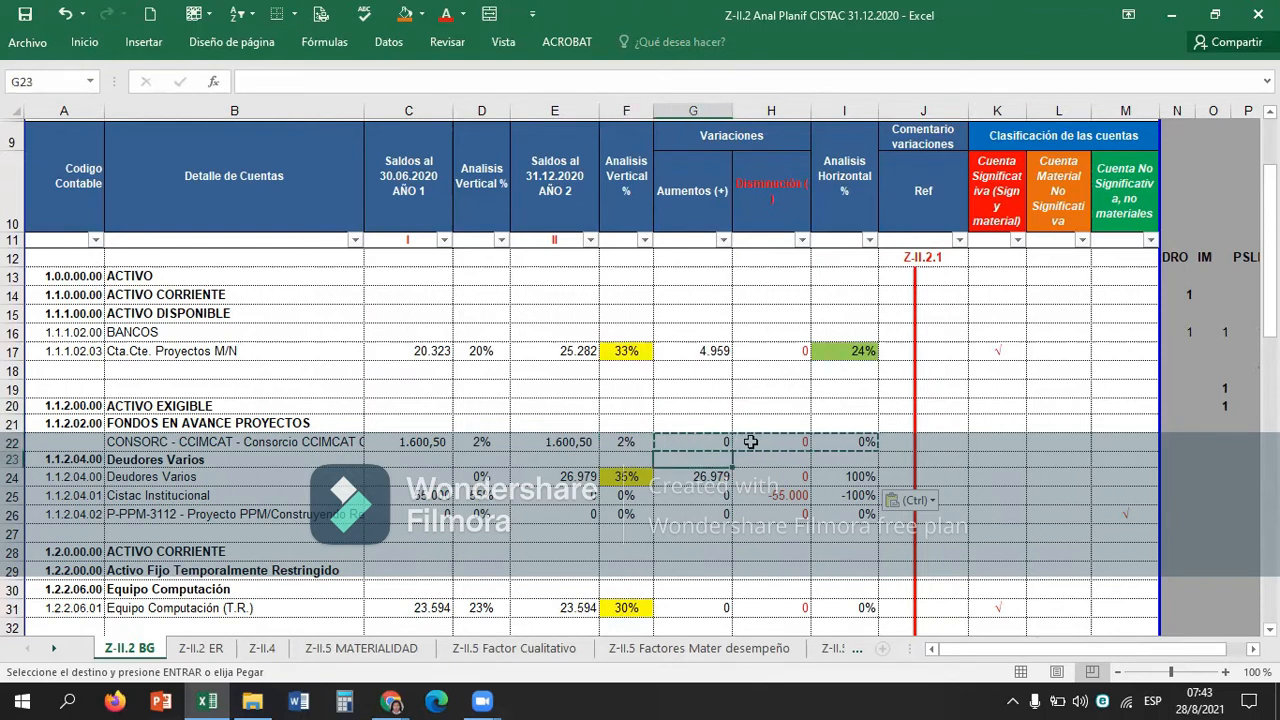
Review the vertical analysis percentages in column F down to Total Activo, returning to the CONSORC - CCIMCAT row.
key("Left")
key("Down")
key("Down")
key("Down")
key("Down")
key("Down")
key("Down")
key("Down")
key("Down")
key("Down")
key("Down")
key("Down")
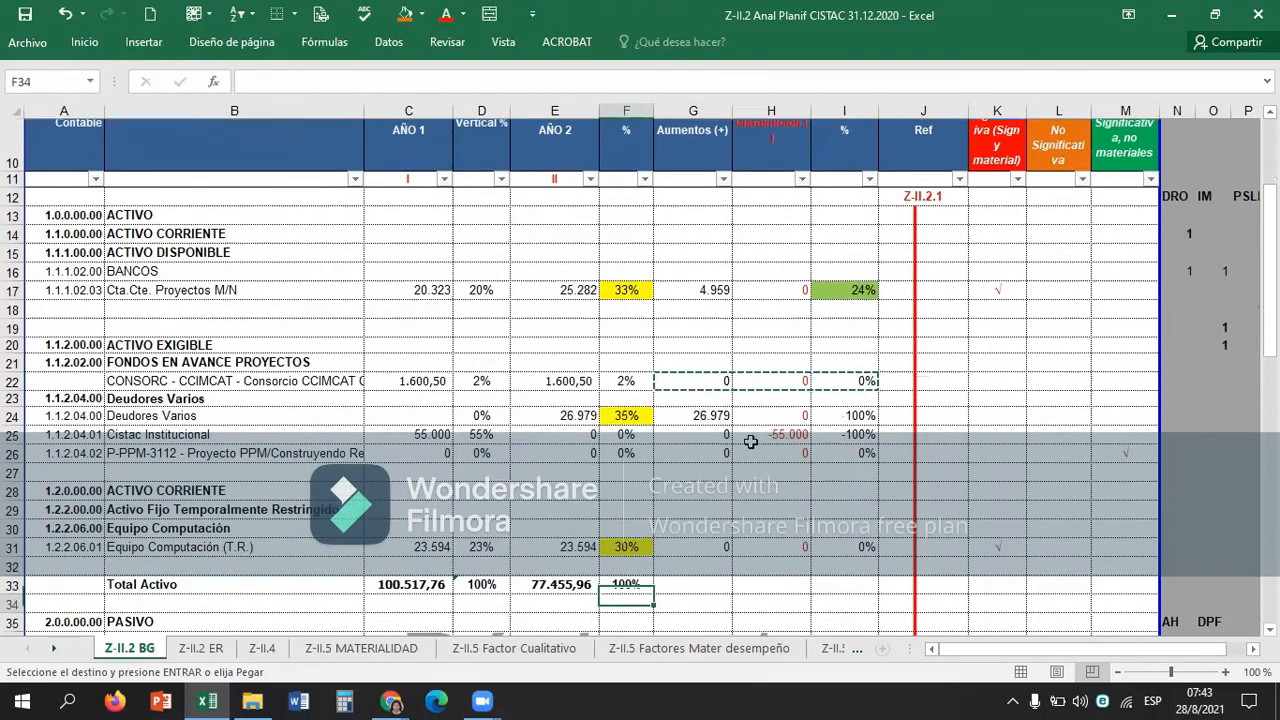
key("Up")
key("Up")
key("Up")
key("Up")
key("Up")
key("Up")
key("Up")
key("Up")
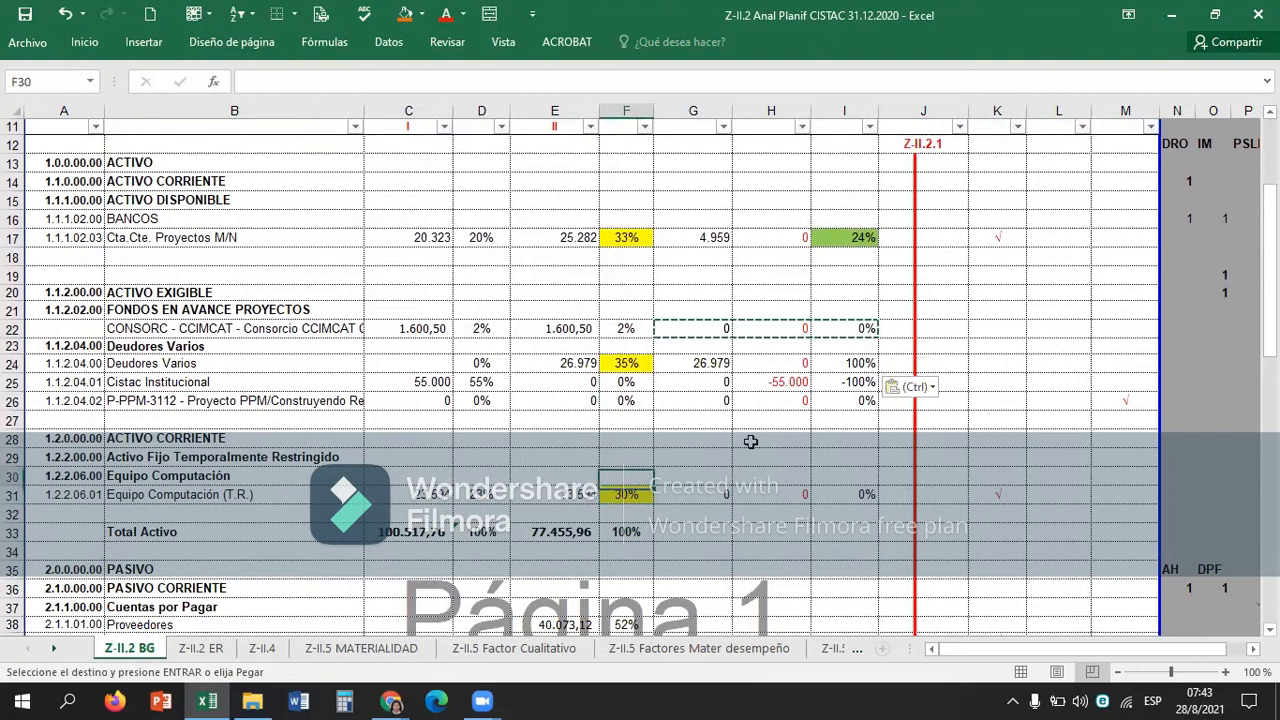
key("Up")
key("Up")
key("Up")
key("Up")
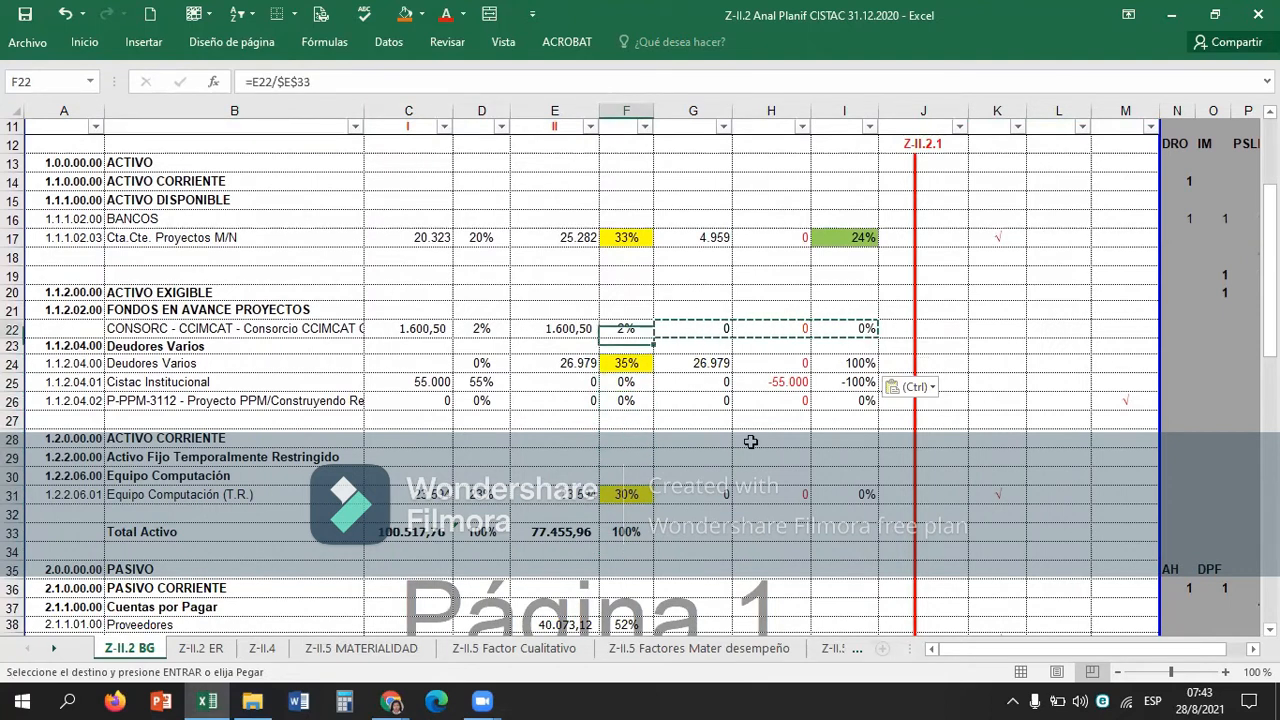
Examine the horizontal analysis of CONSORC - CCIMCAT in I22 and its empty classification cells in K22 and L22.
key("Right")
key("Right")
key("Right")
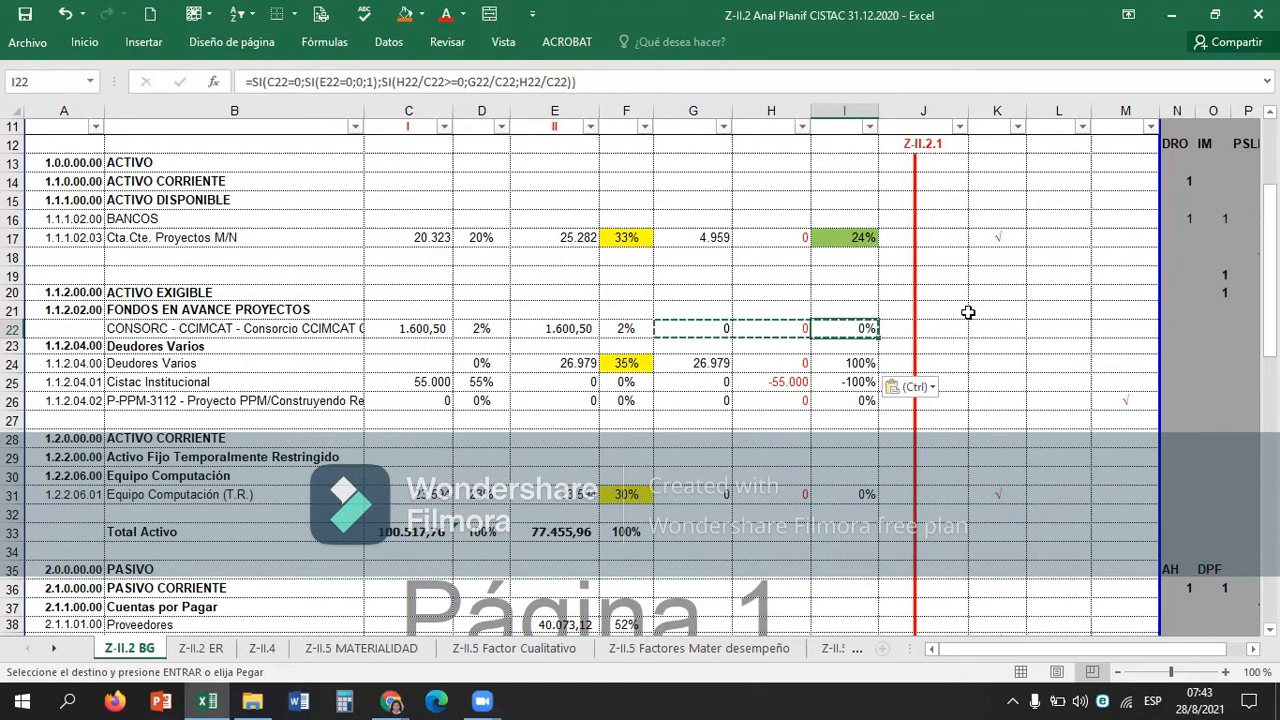
key("ctrl")
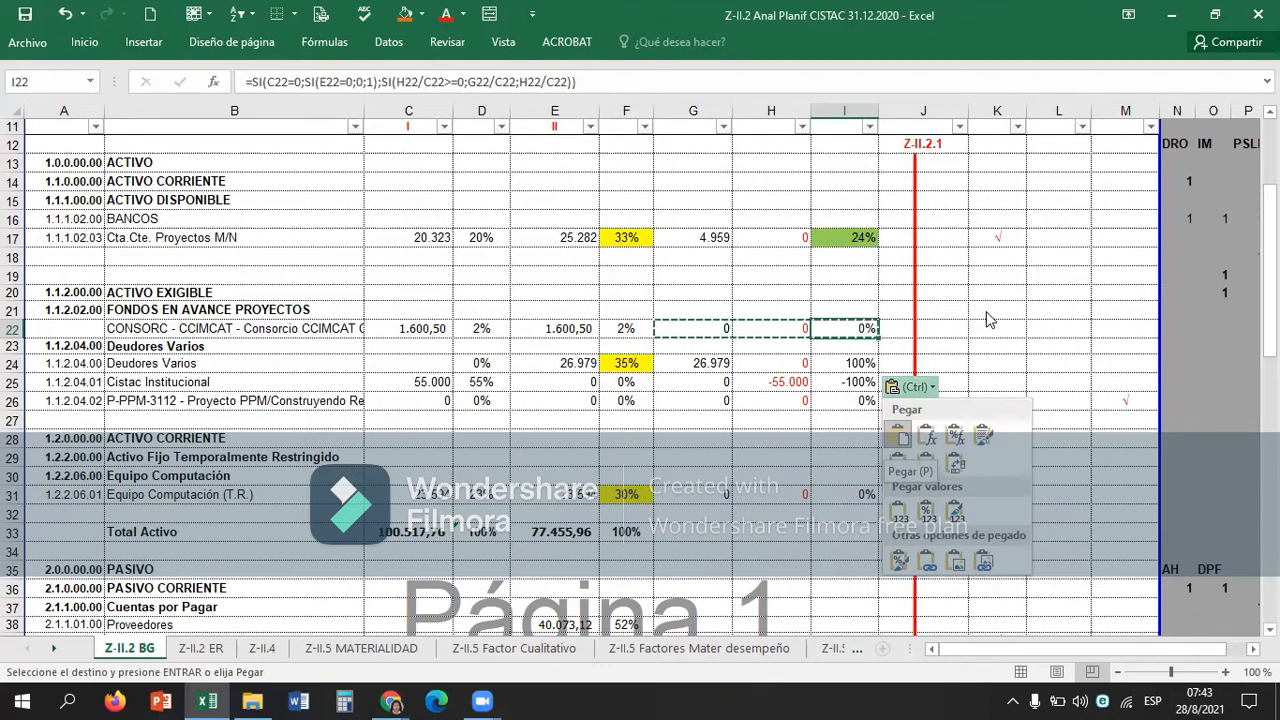
key("Escape")
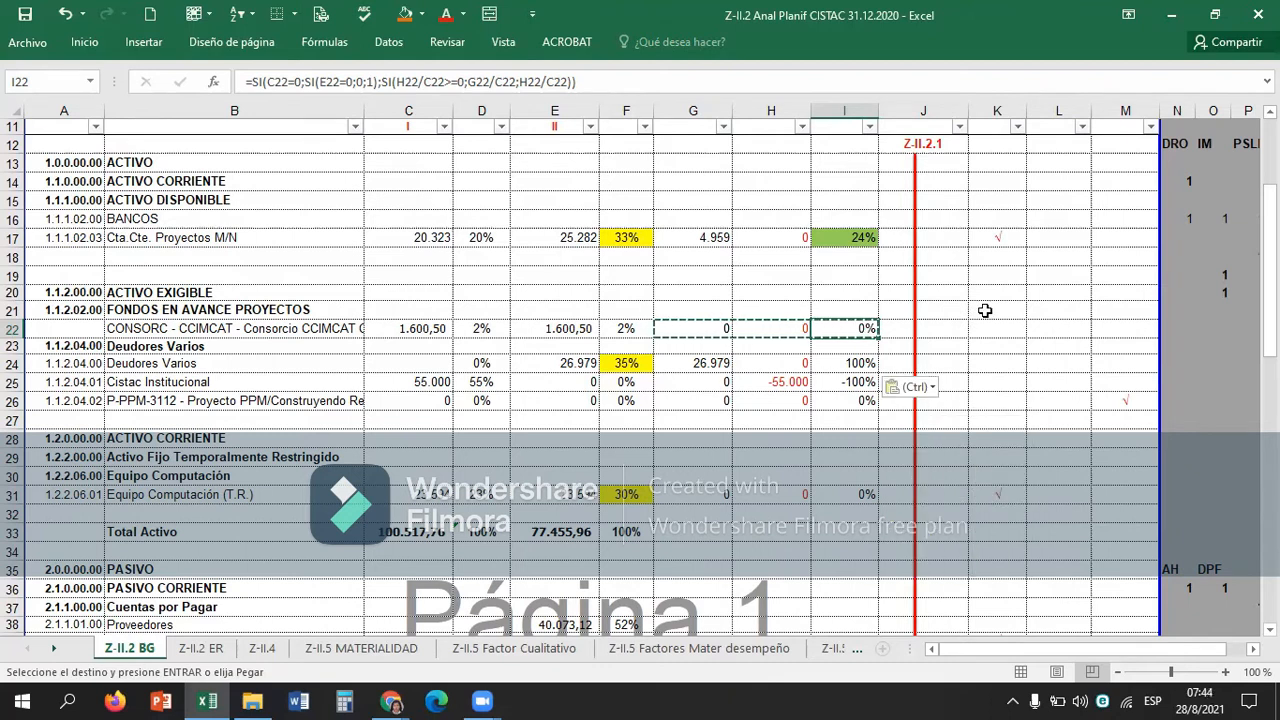
left_click(985, 311)
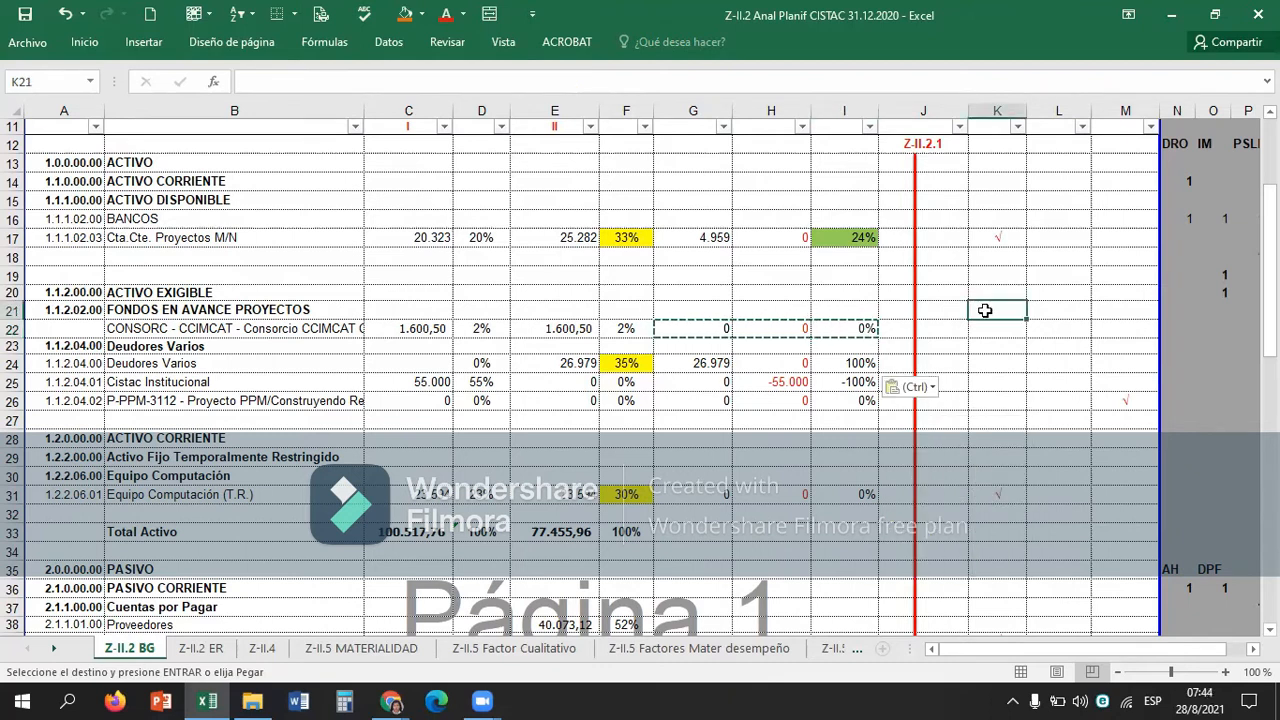
key("Down")
key("Right")
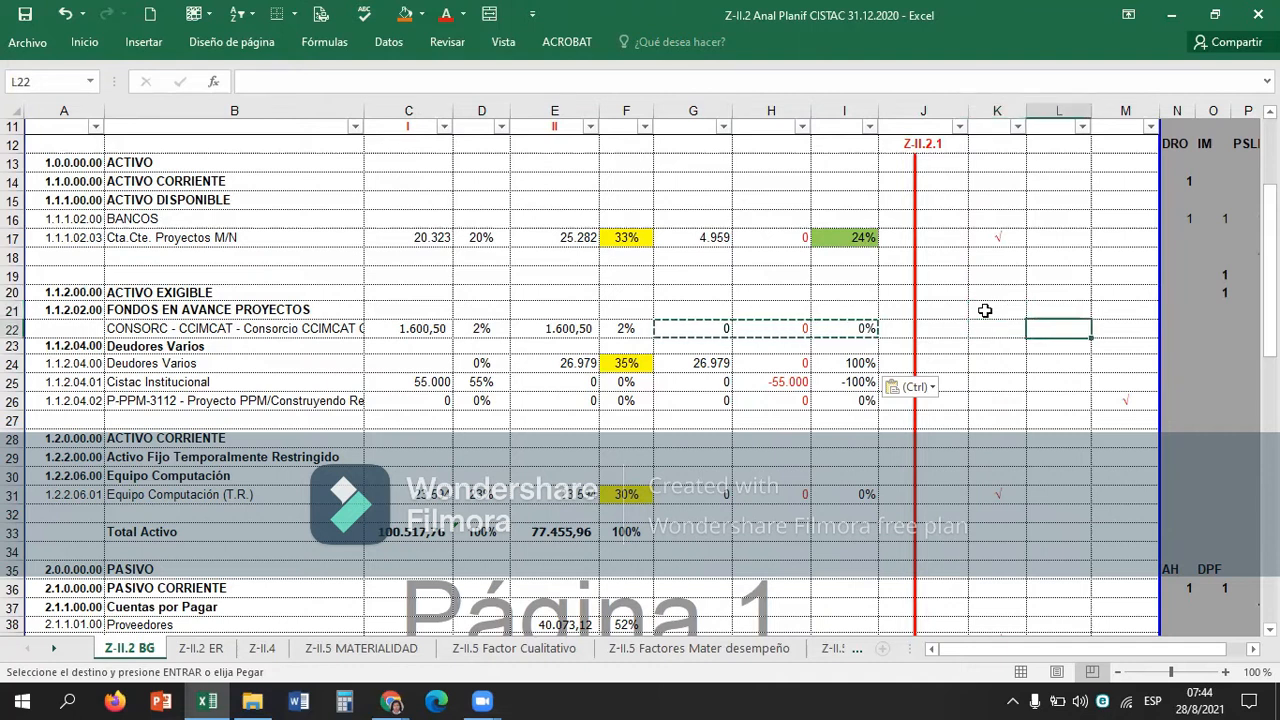
key("Left")
key("Left")
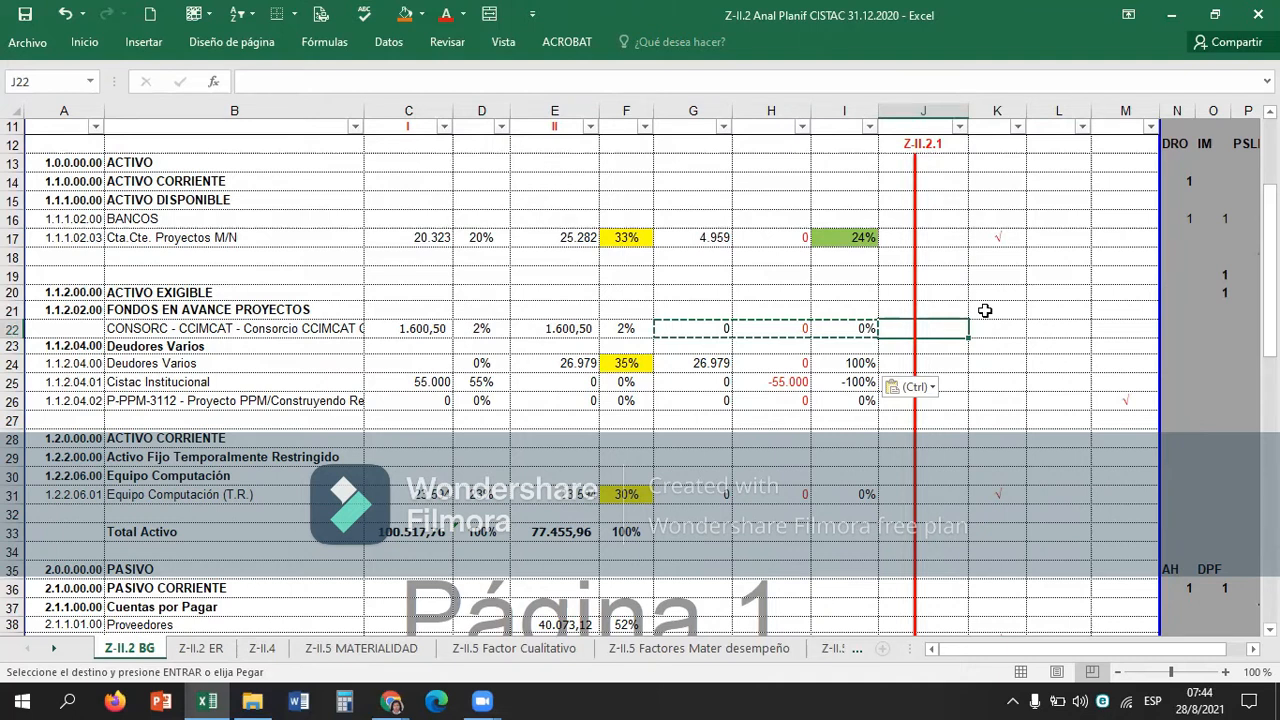
key("Down")
key("Down")
key("Down")
key("Down")
key("Right")
key("Right")
key("Right")
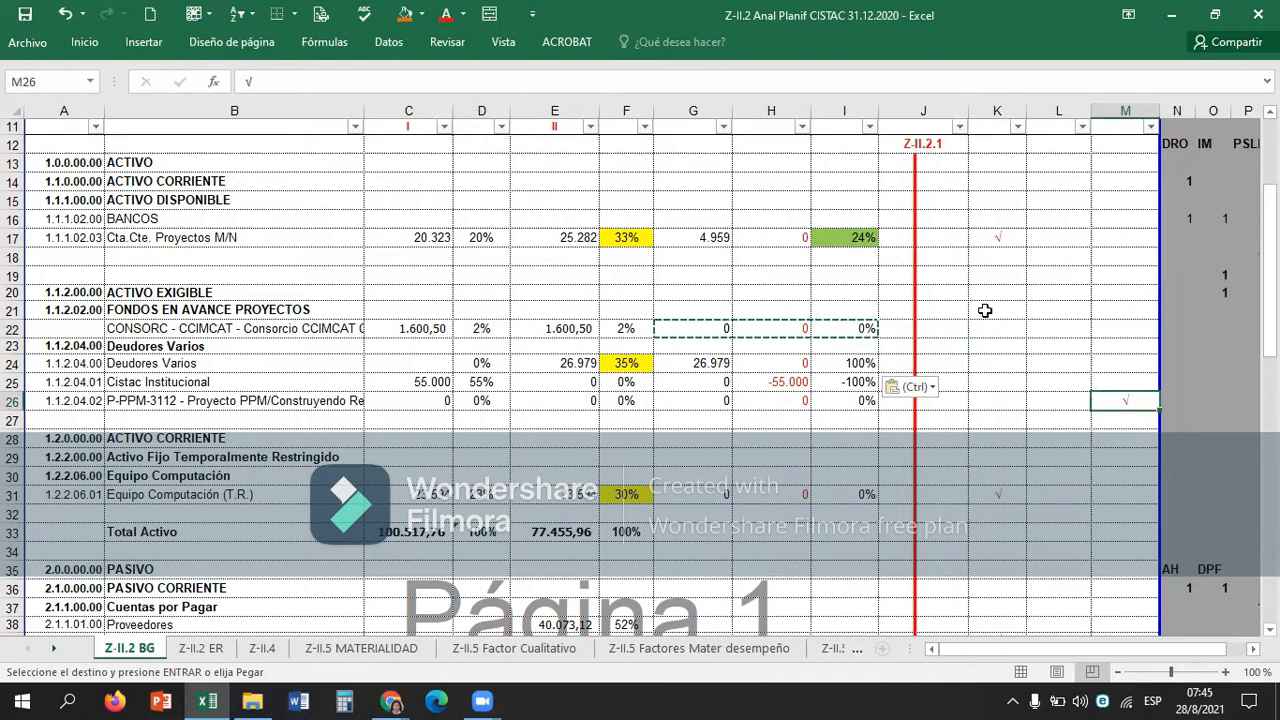
key("ctrl+v")
key("Up")
key("Up")
key("Up")
key("Up")
key("ctrl")
key("Down")
key("Escape")
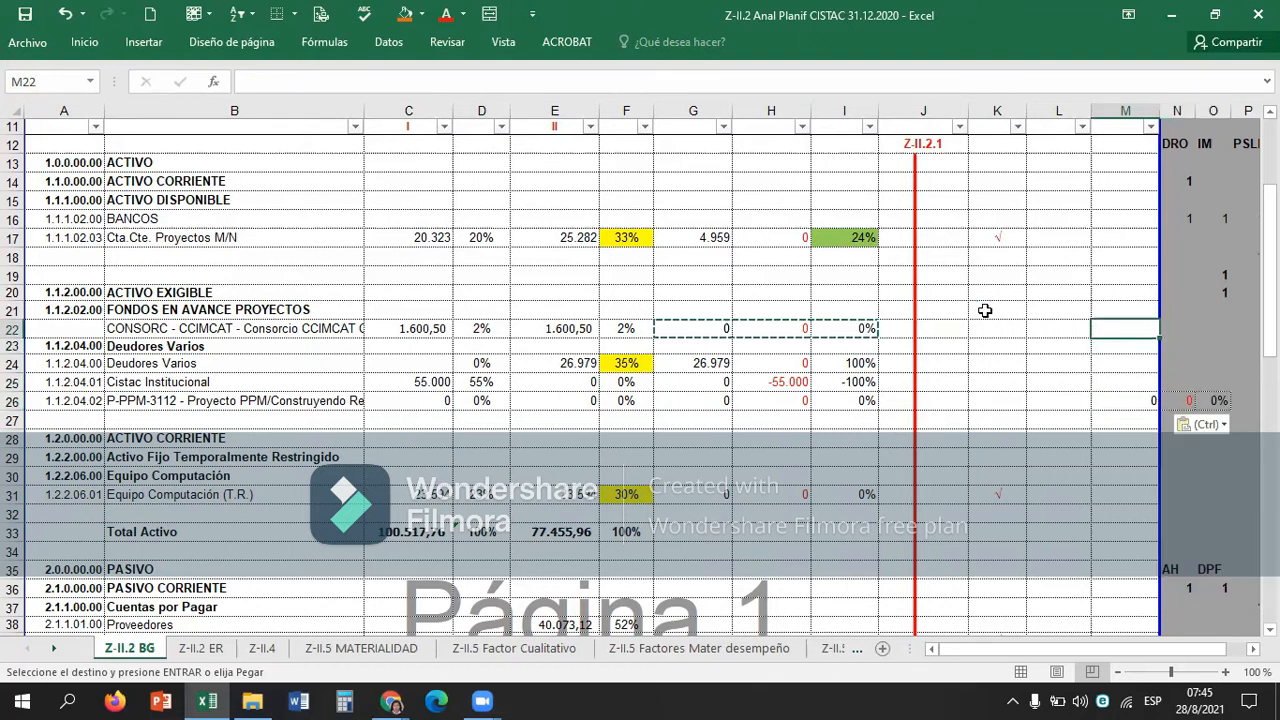
key("ctrl+z")
Copy the check mark from M26 into M22 to classify CONSORC - CCIMCAT as not significant and not material.
key("ctrl+c")
key("ctrl+Up")
key("Up")
key("Down")
key("Down")
key("ctrl+Down")
key("Up")
key("Up")
key("Up")
key("Up")
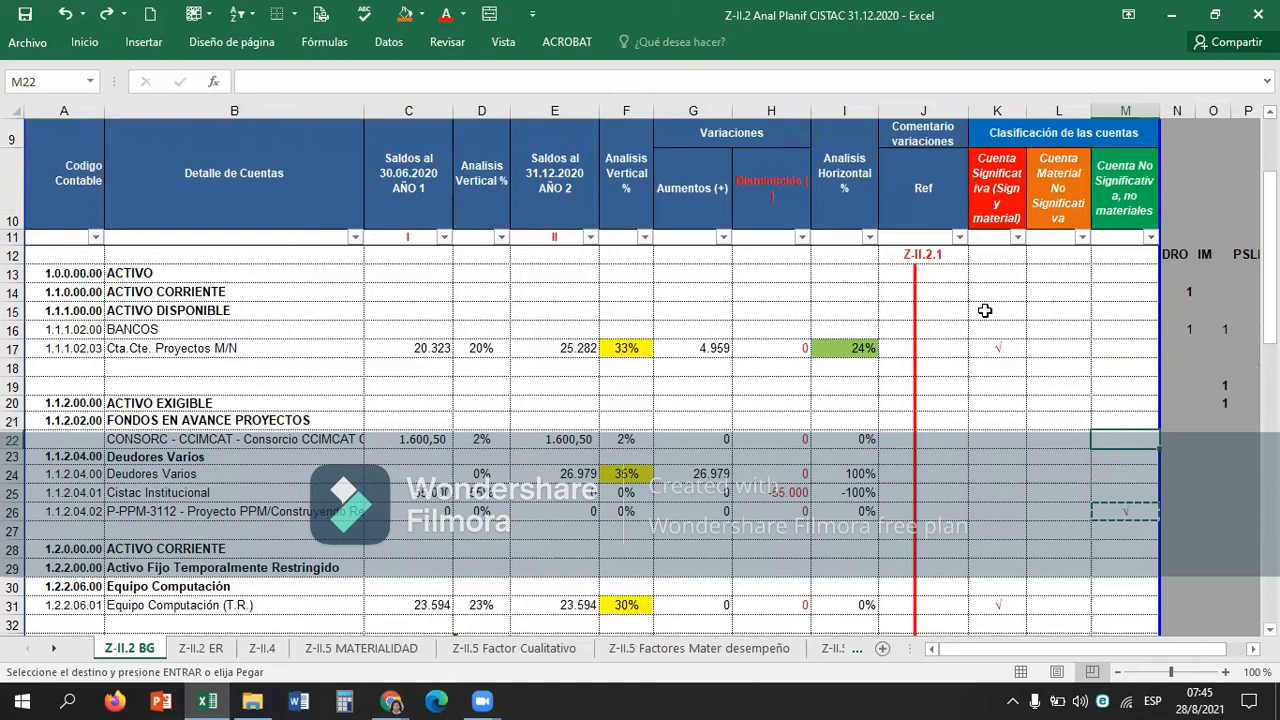
key("ctrl+v")
Clear the classification check mark of the P-PPM-3112 project account in M26.
key("Up")
key("Up")
key("Up")
key("Down")
key("Down")
key("Down")
key("Down")
key("Down")
key("Down")
key("Down")
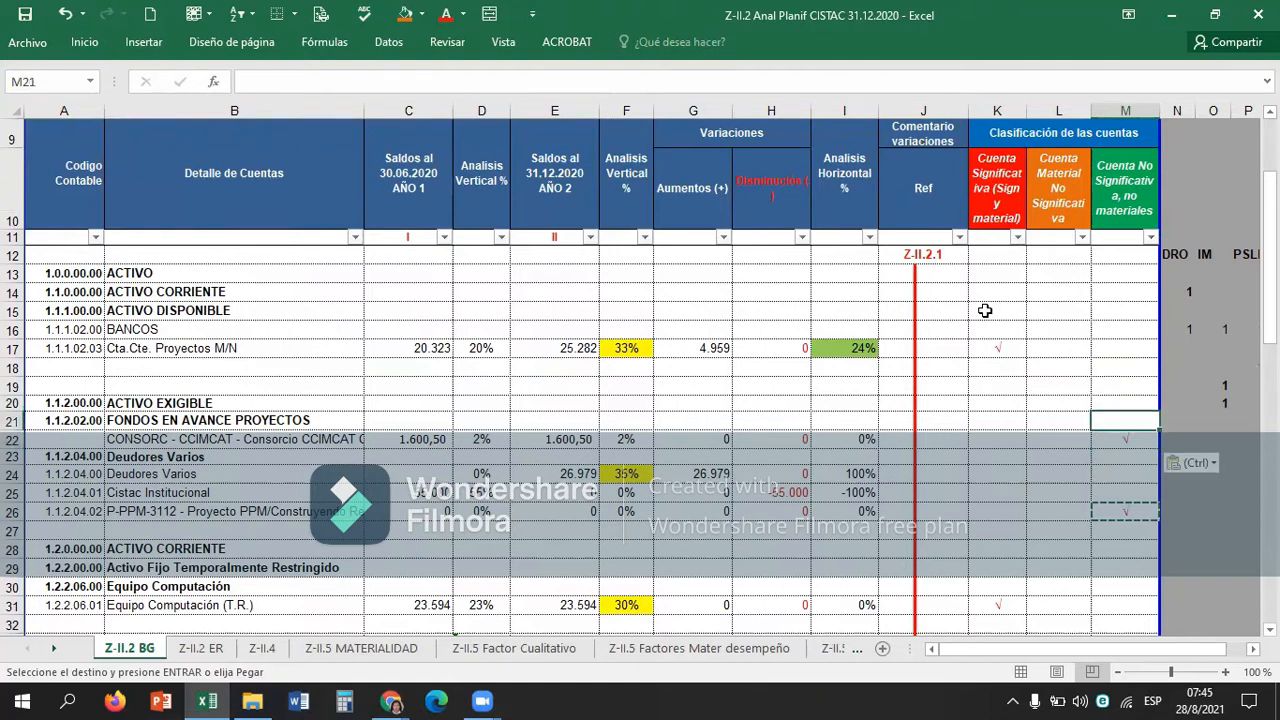
key("Escape")
key("Delete")
Examine the significant and material classification columns K and L around the Deudores Varios rows.
key("Left")
key("Left")
key("Up")
key("Up")
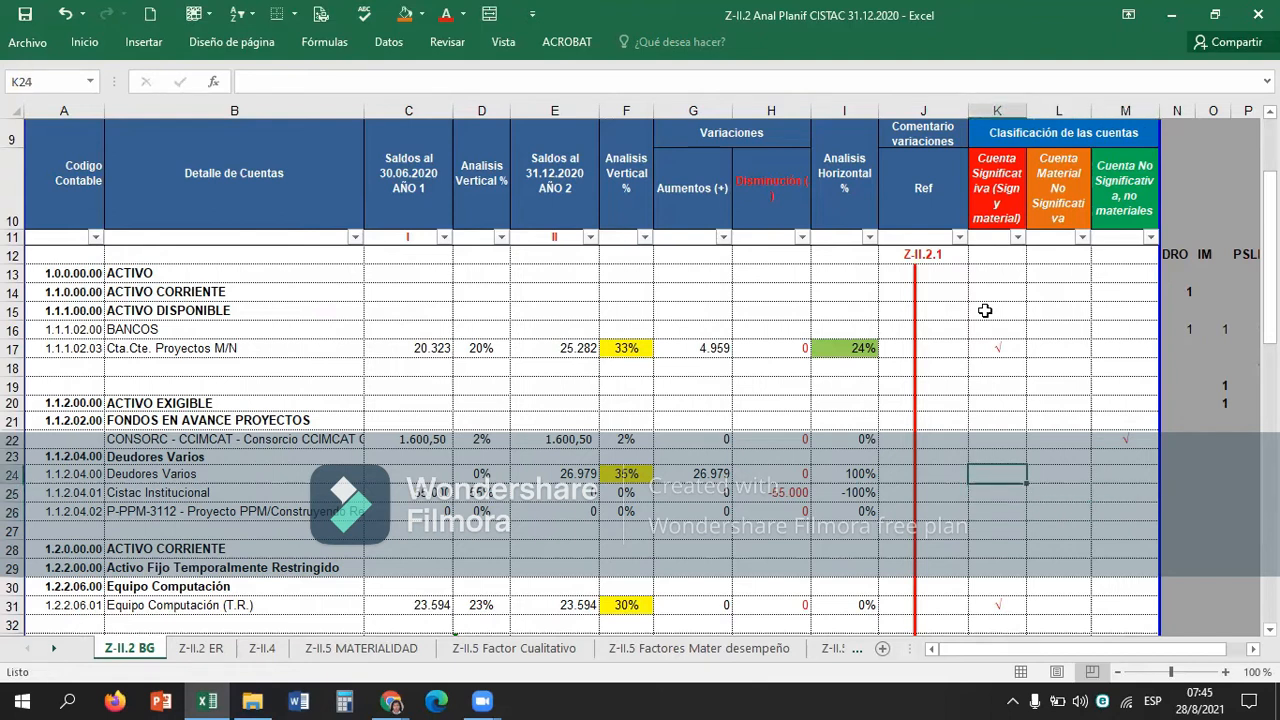
key("Up")
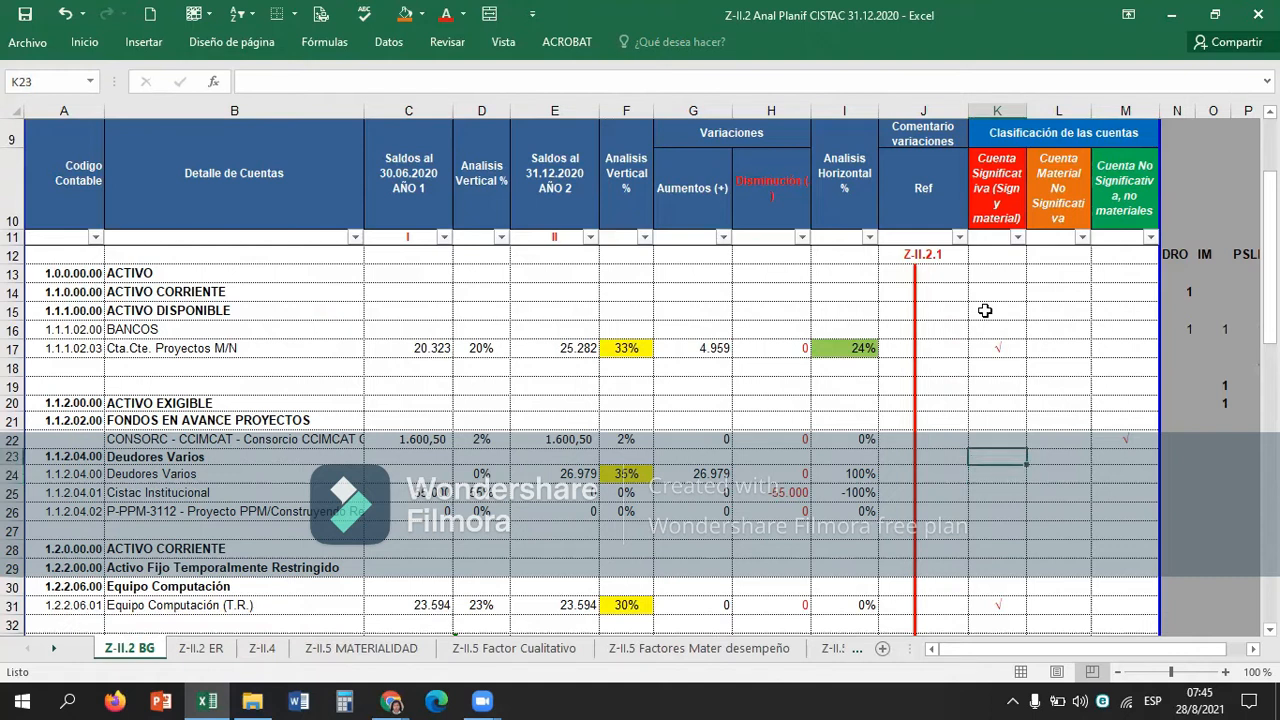
key("Up")
key("Up")
key("Up")
key("Right")
key("Down")
key("Down")
key("Down")
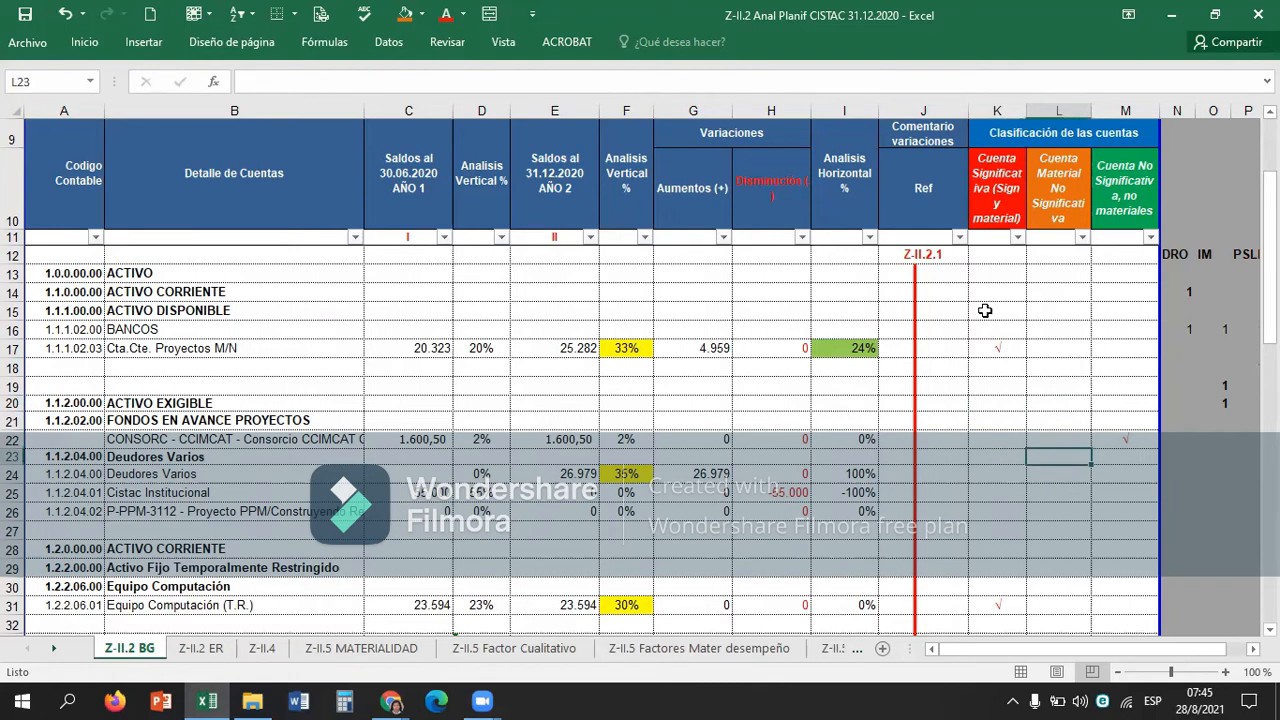
Review the variation figures of the Deudores Varios account in row 24, ending on the decrease in H24.
key("Left")
key("Left")
key("Left")
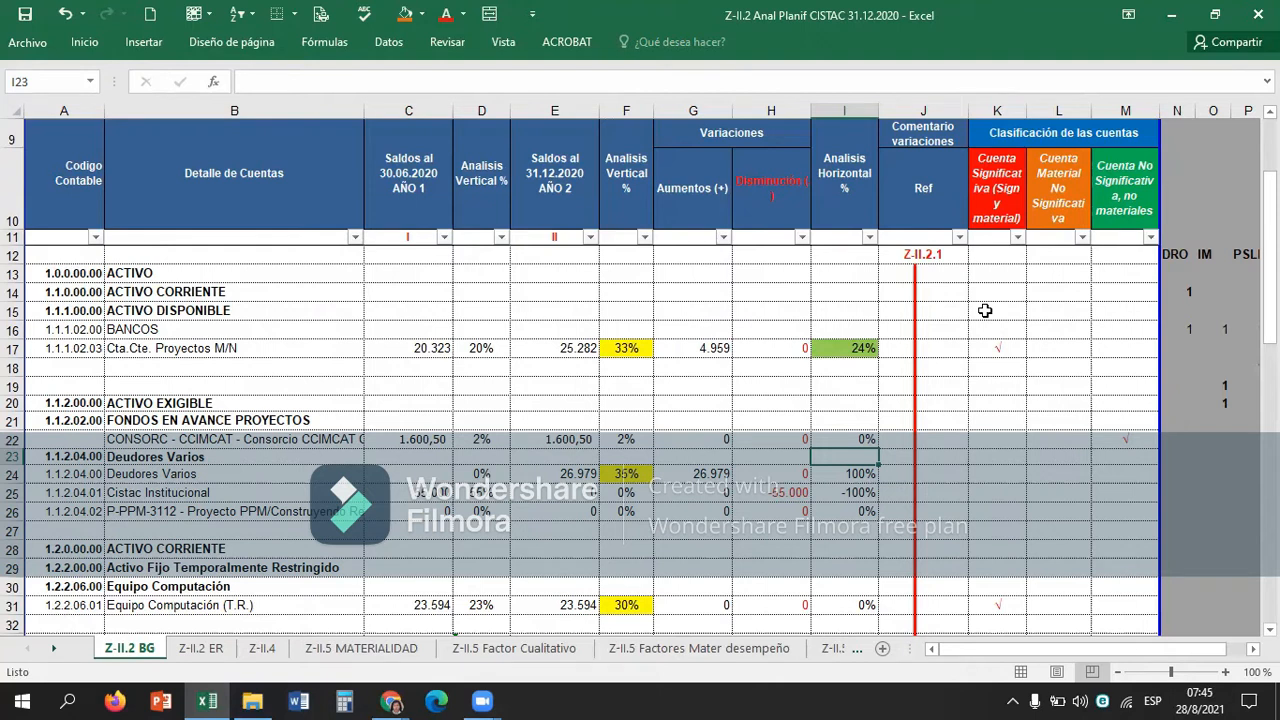
key("Left")
key("Down")
key("Right")
key("Right")
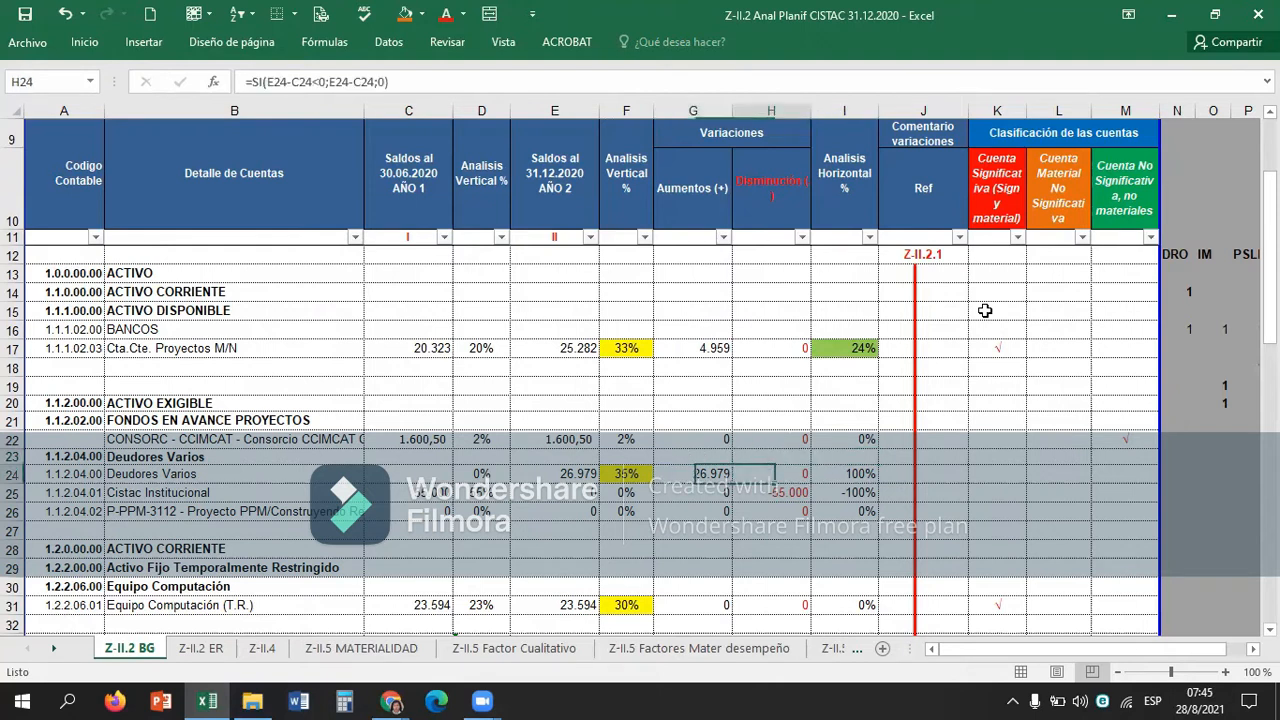
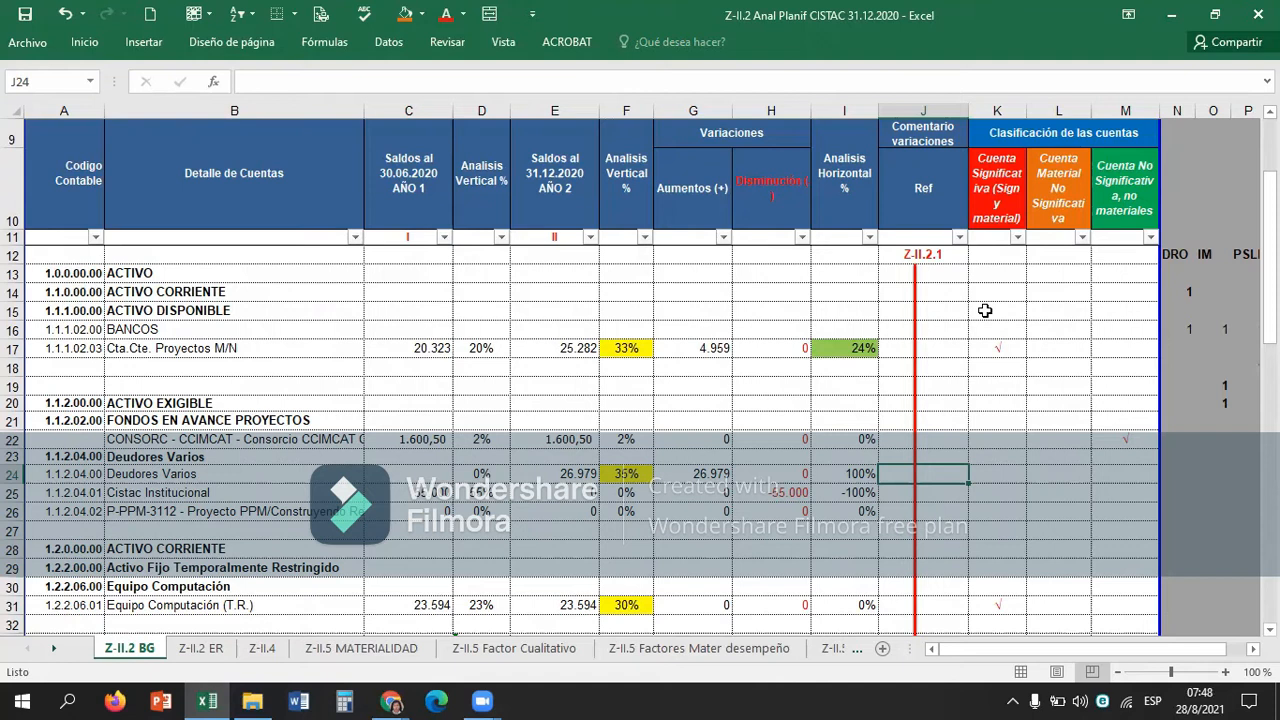
Shade the Deudores Varios horizontal analysis percentage in I24 light red.
key("Left")
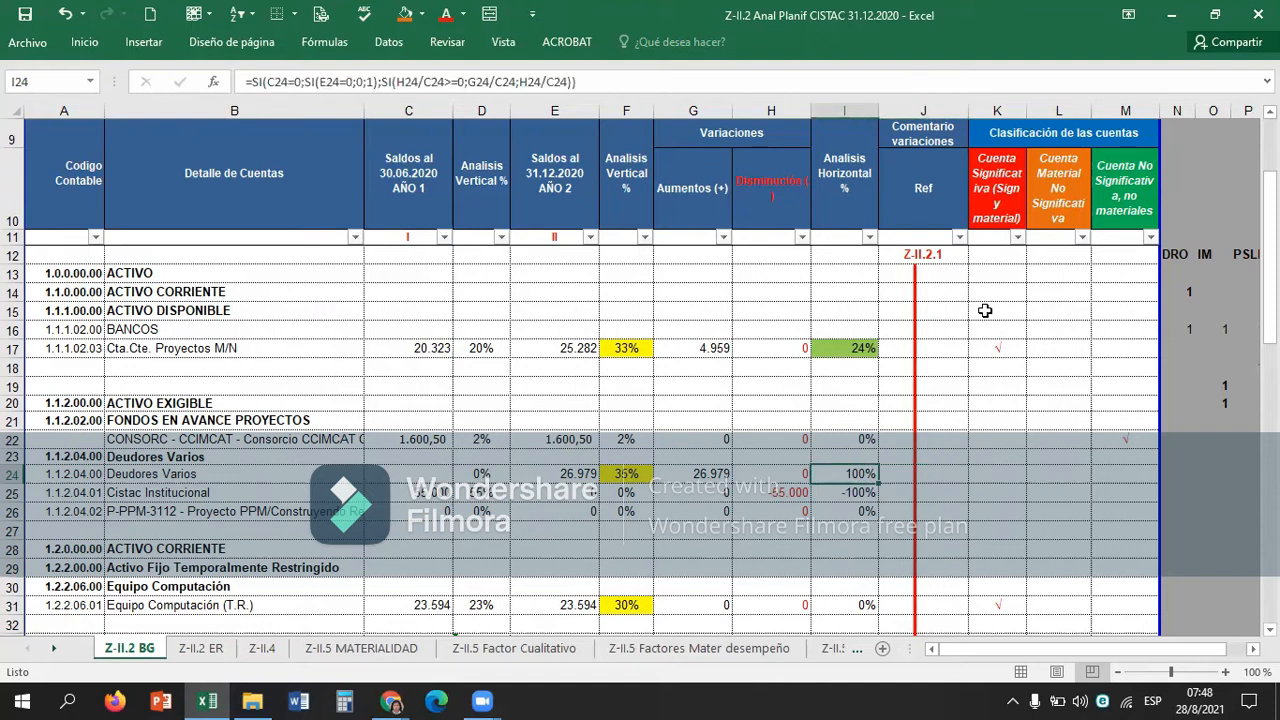
left_click(419, 10)
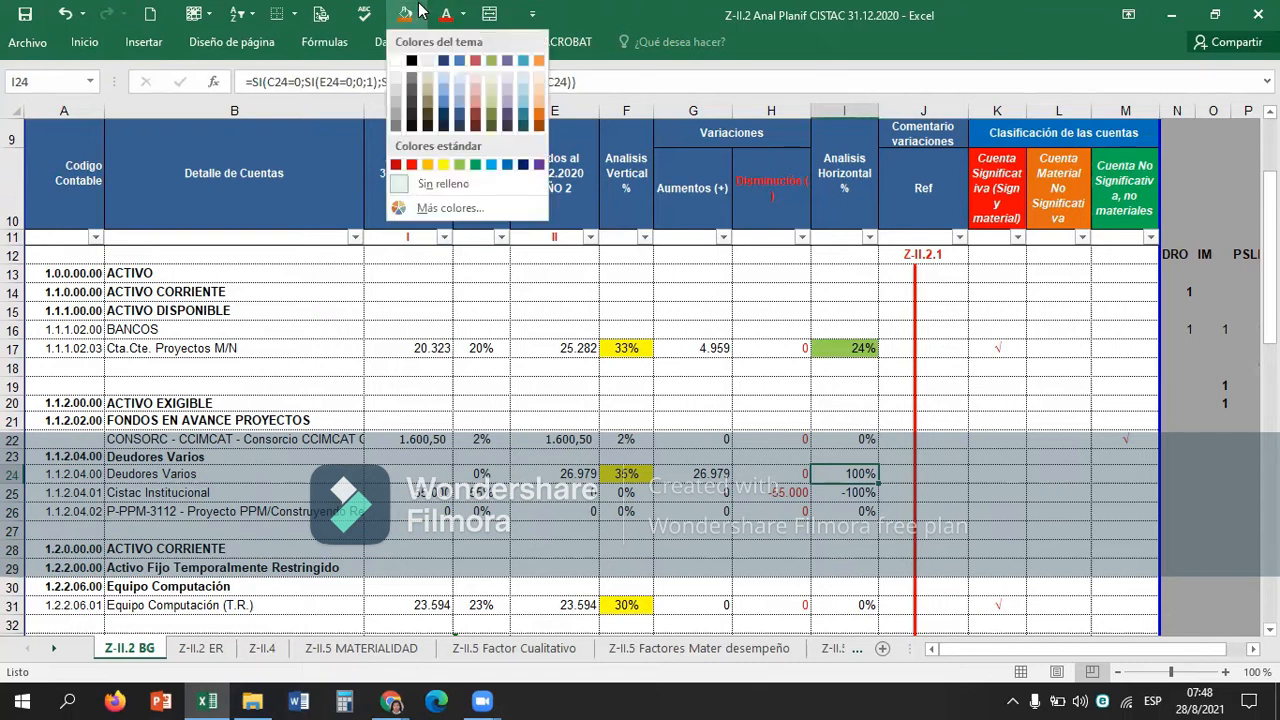
left_click(478, 99)
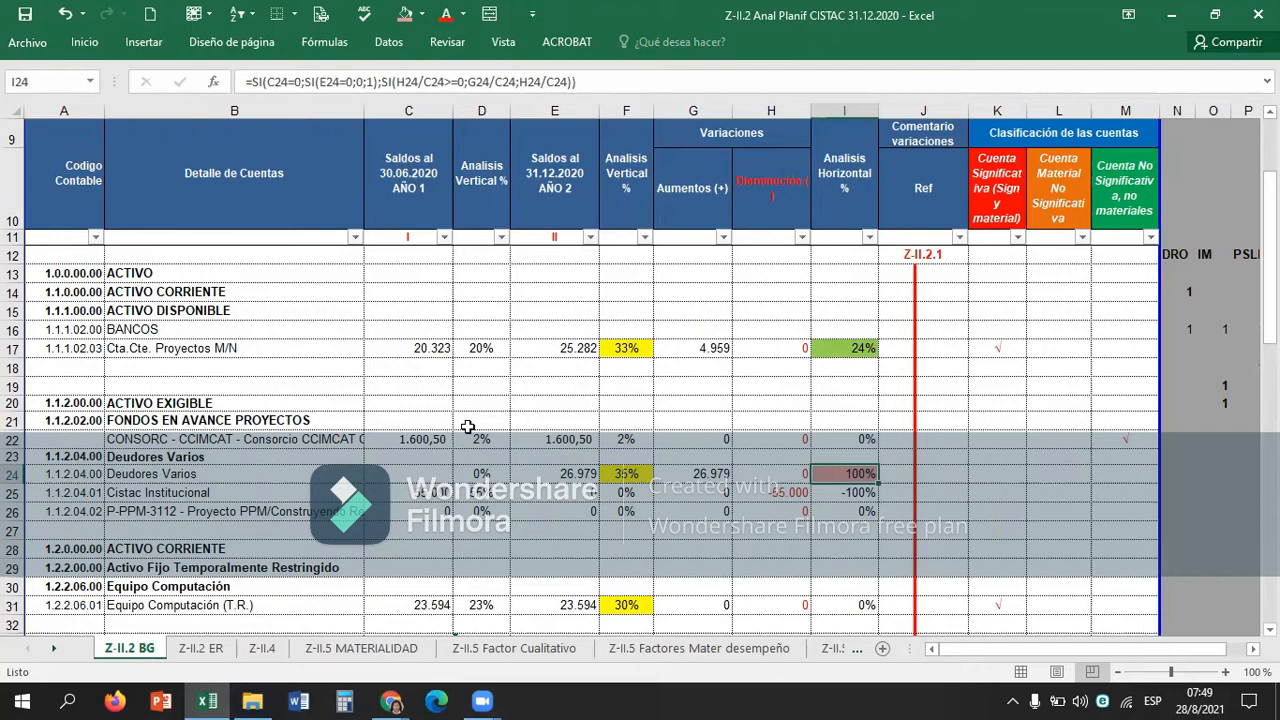
Copy the check mark from K17 into K24 to classify Deudores Varios as a significant and material account.
key("Right")
key("Right")
key("Up")
key("Up")
key("Up")
key("Up")
key("Up")
key("Up")
key("Up")
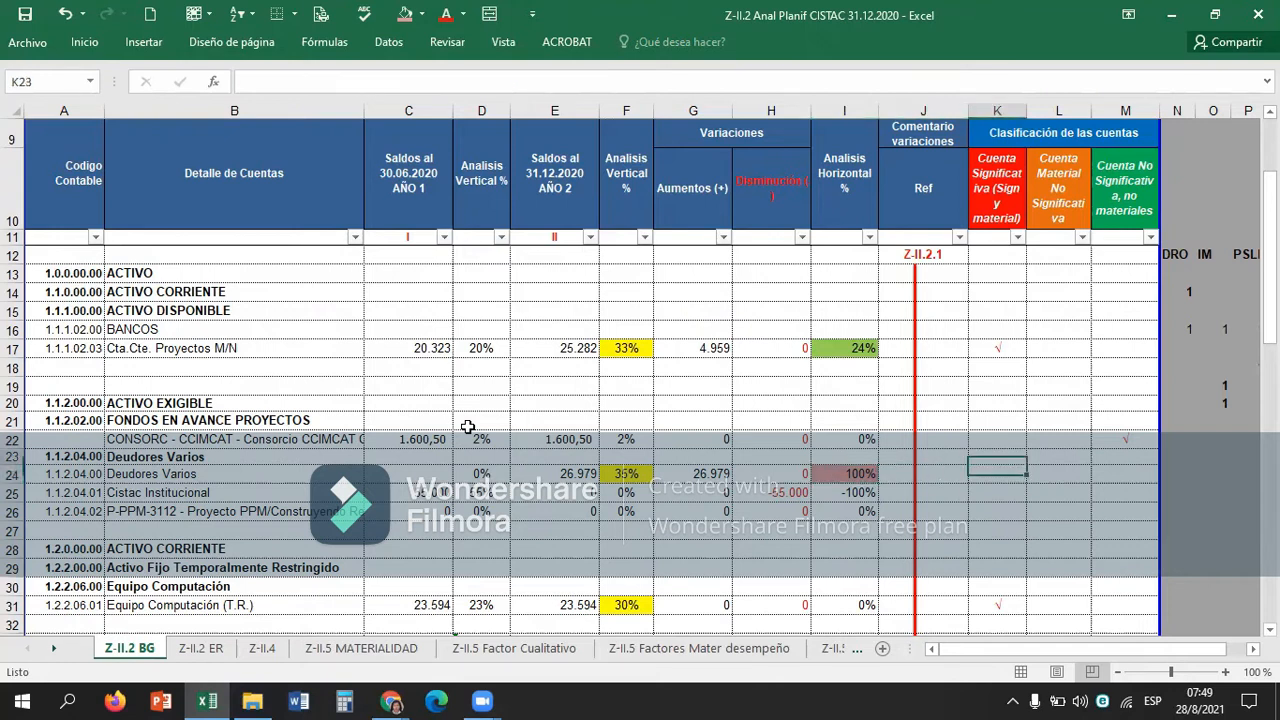
key("ctrl+c")
key("Down")
key("Down")
key("Down")
key("Down")
key("Down")
key("Down")
key("Down")
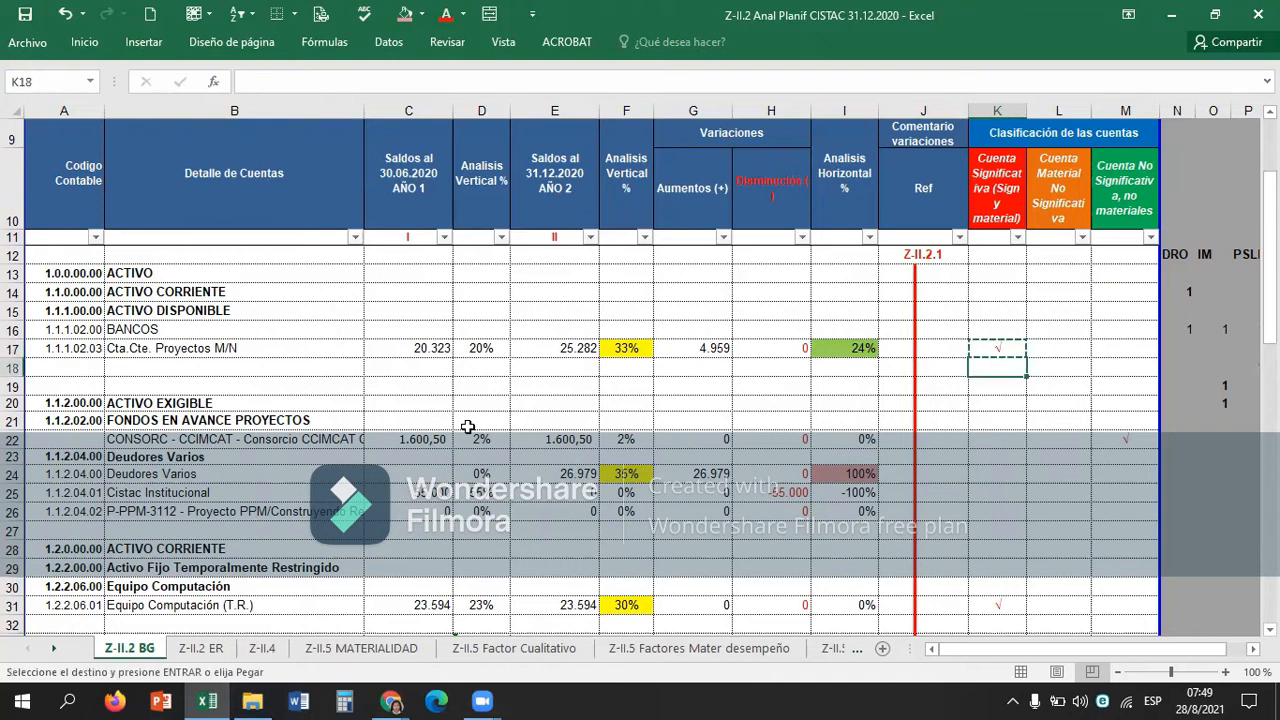
key("ctrl+v")
key("Down")
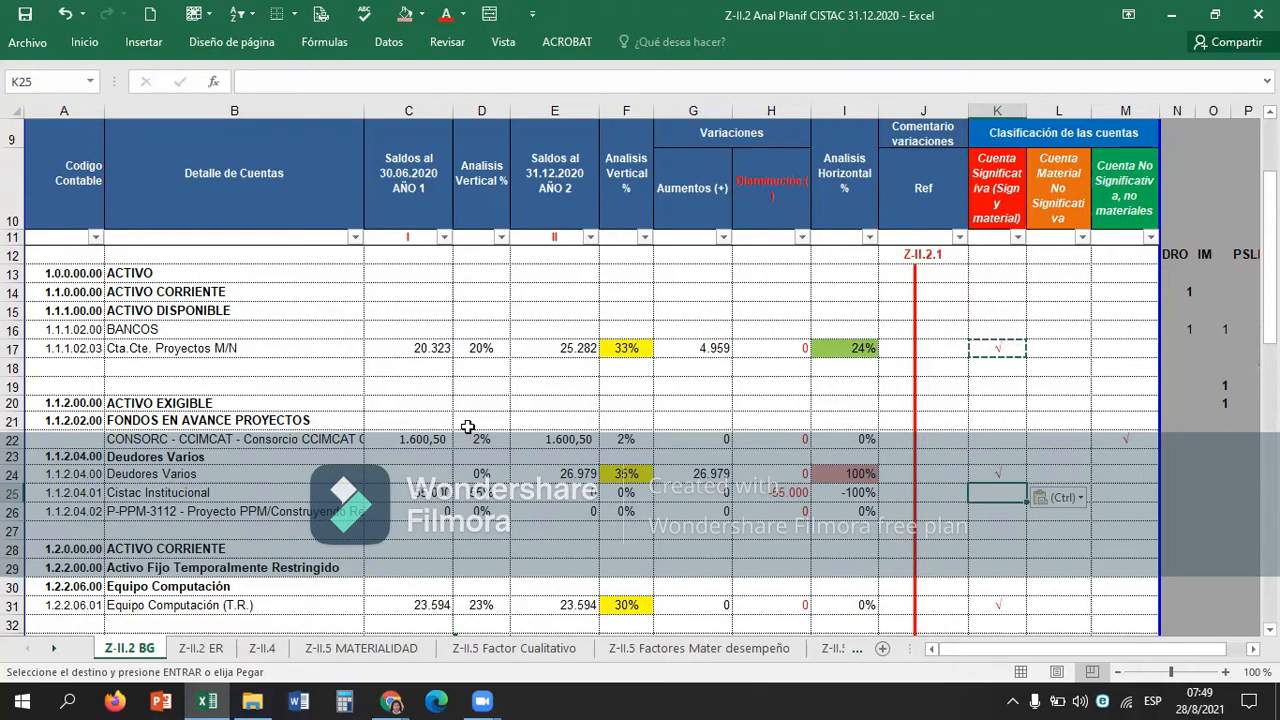
Shade the Cistac Institucional horizontal analysis percentage in I25 with the same light red as I24.
key("Left")
key("Left")
key("Left")
key("Left")
key("Left")
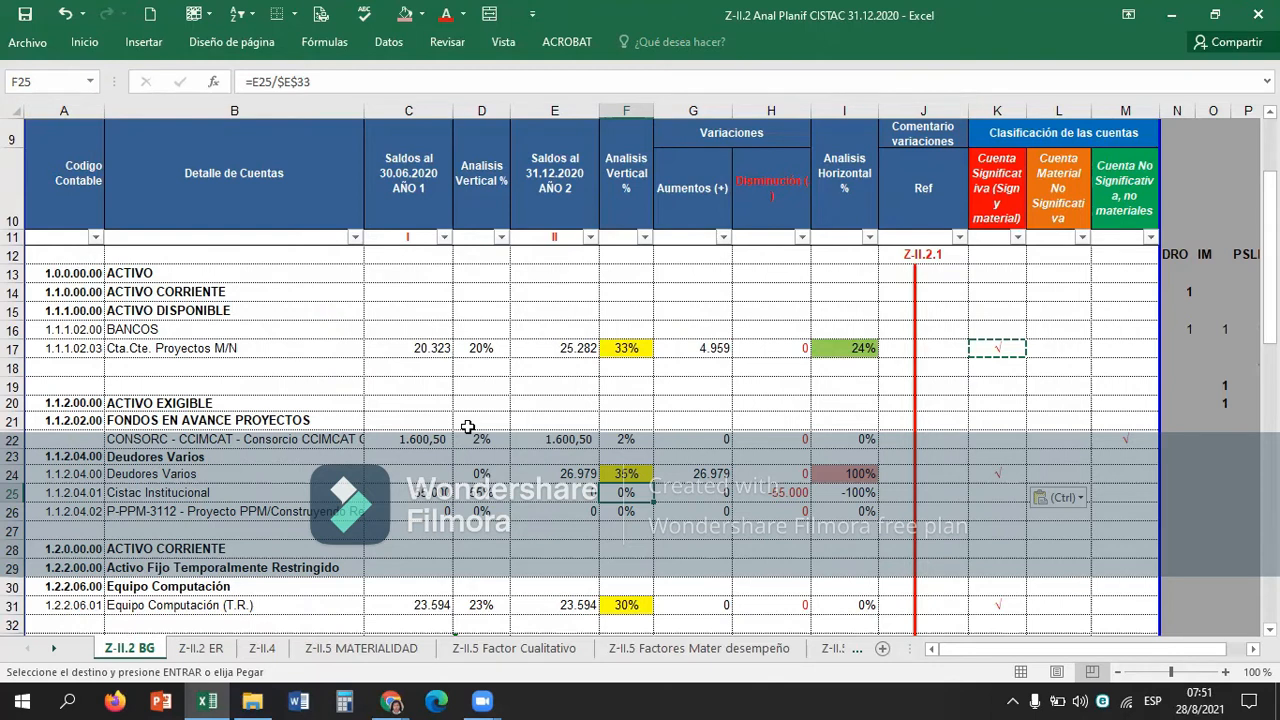
key("Right")
key("Right")
key("Right")
key("Right")
key("Right")
key("Right")
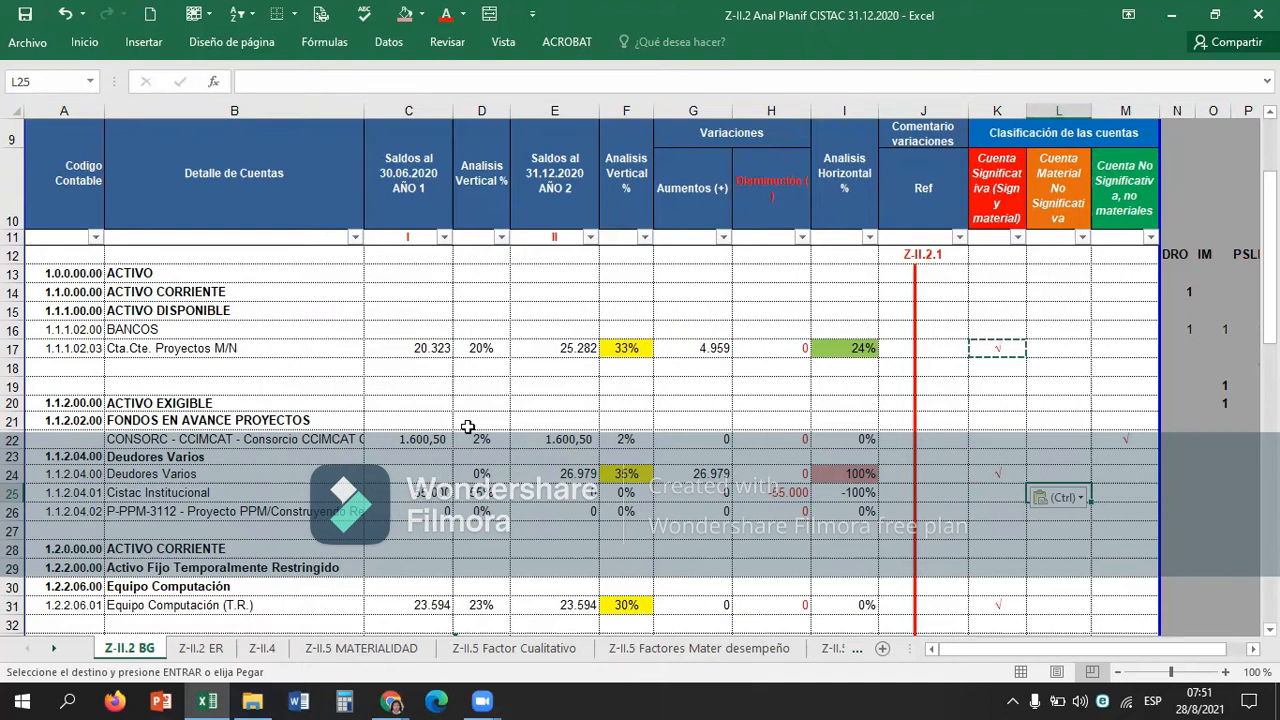
key("Left")
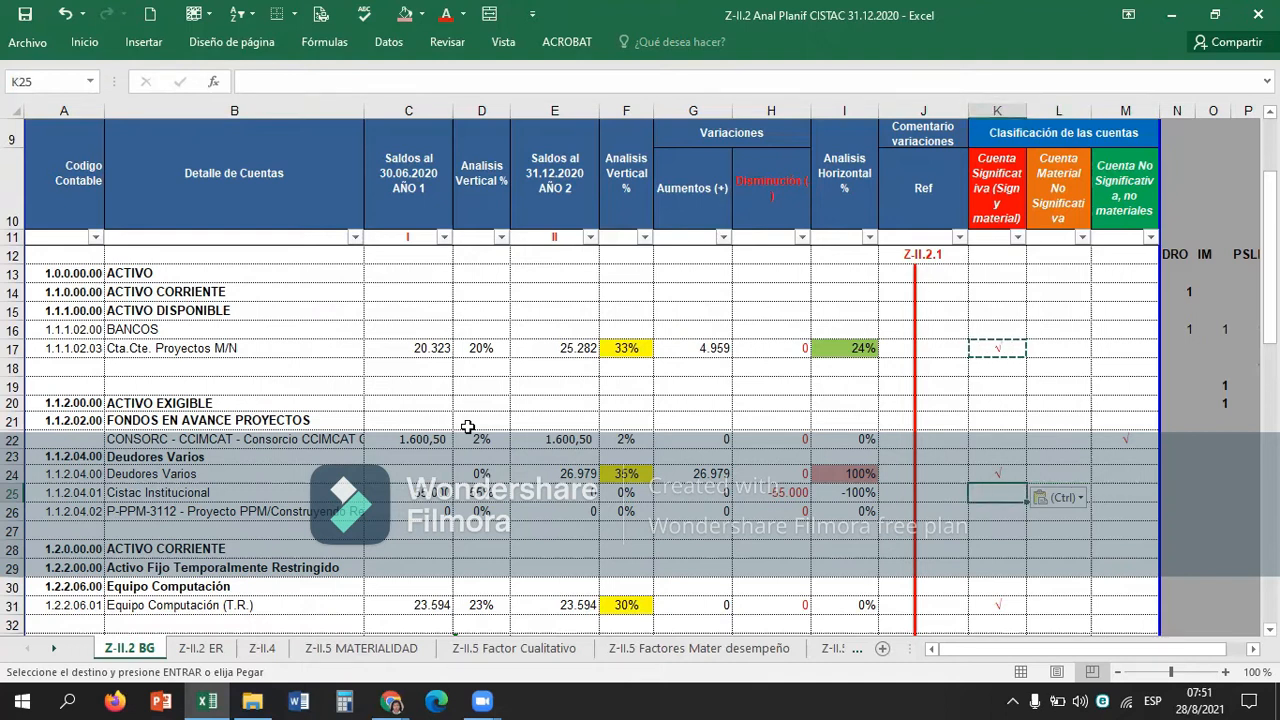
key("Left")
key("Left")
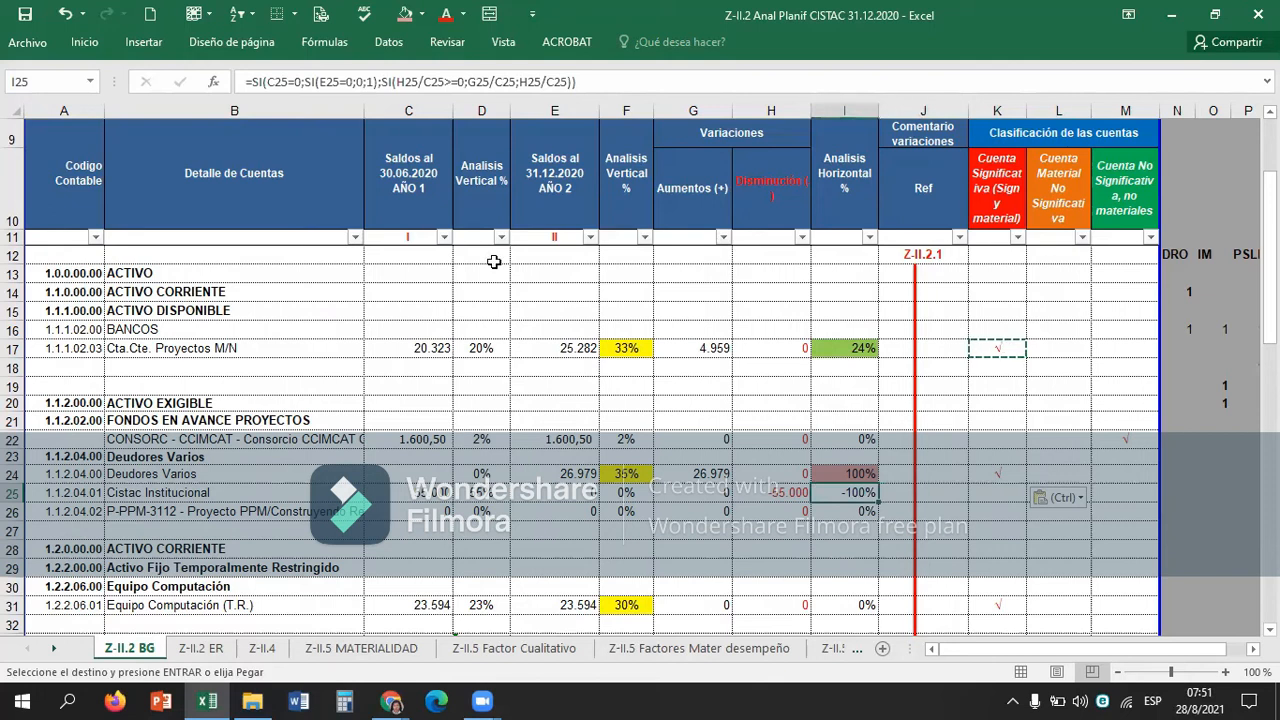
key("Escape")
key("Right")
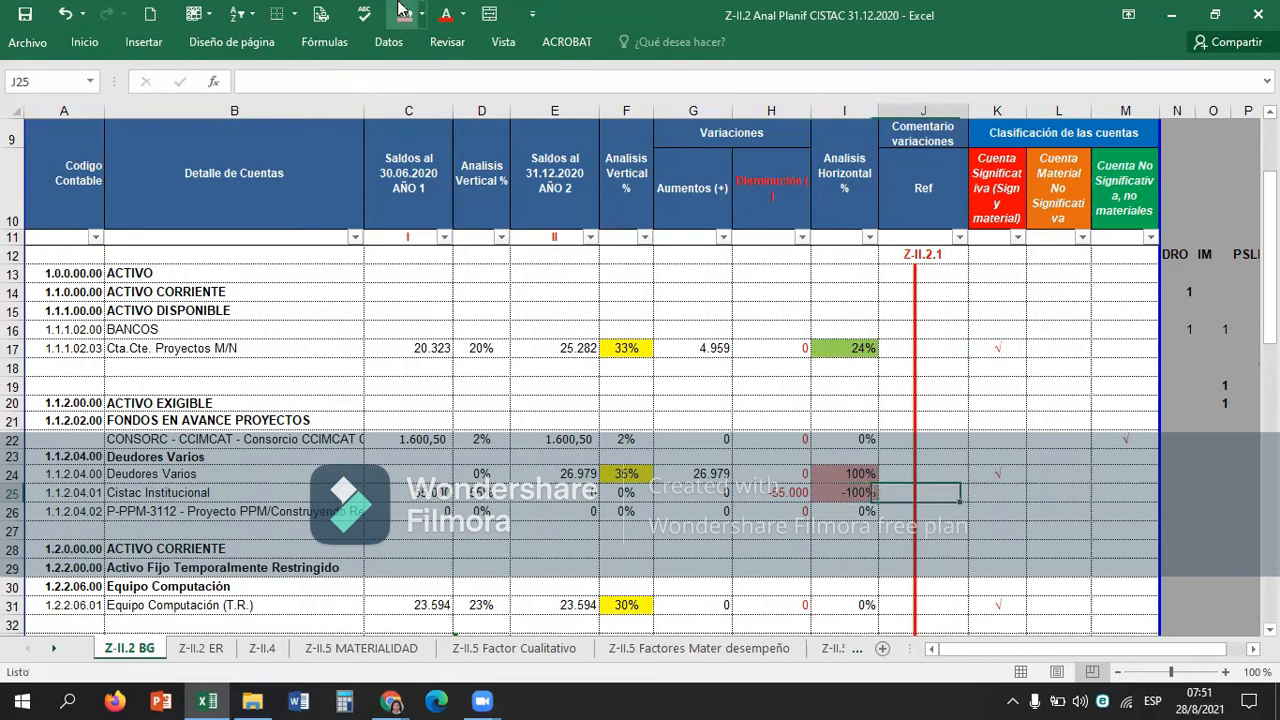
Copy the check mark from K24 into L25 to classify Cistac Institucional as material but not significant.
key("Right")
key("Right")
key("Right")
key("Left")
key("Left")
key("Left")
key("Right")
key("Right")
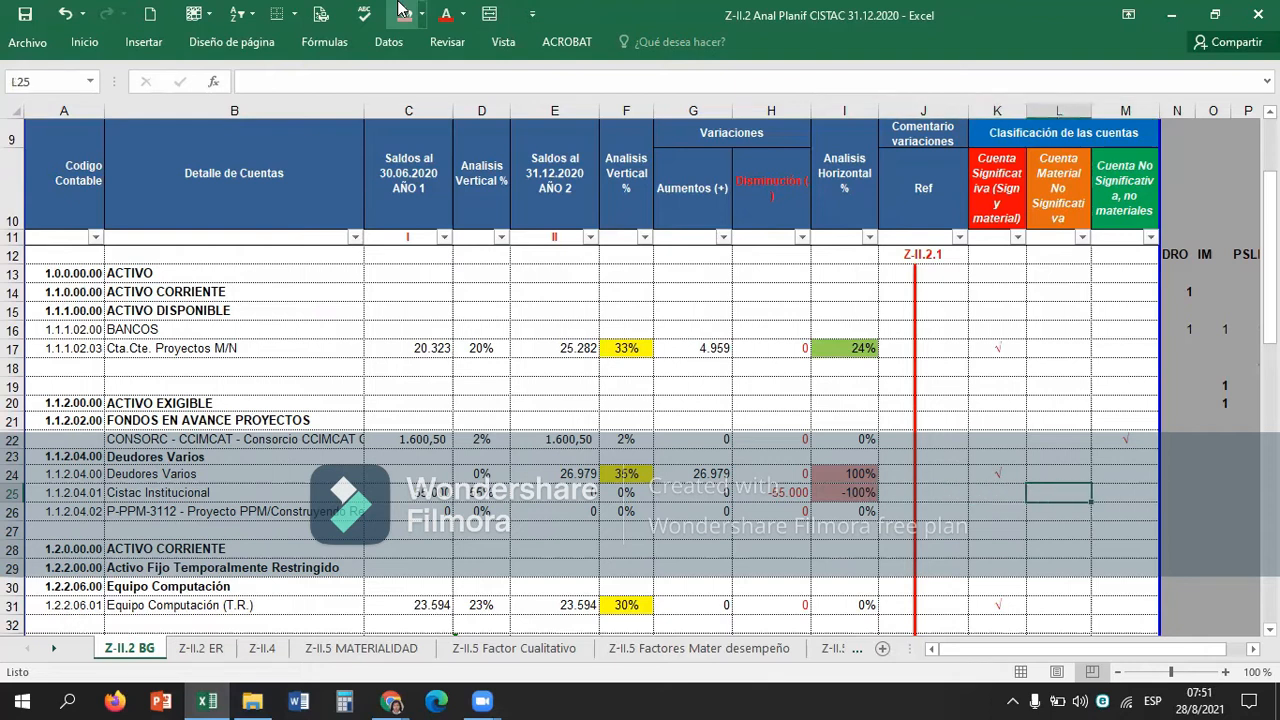
key("Left")
key("Up")
key("ctrl+c")
key("Right")
key("Down")
key("ctrl+v")
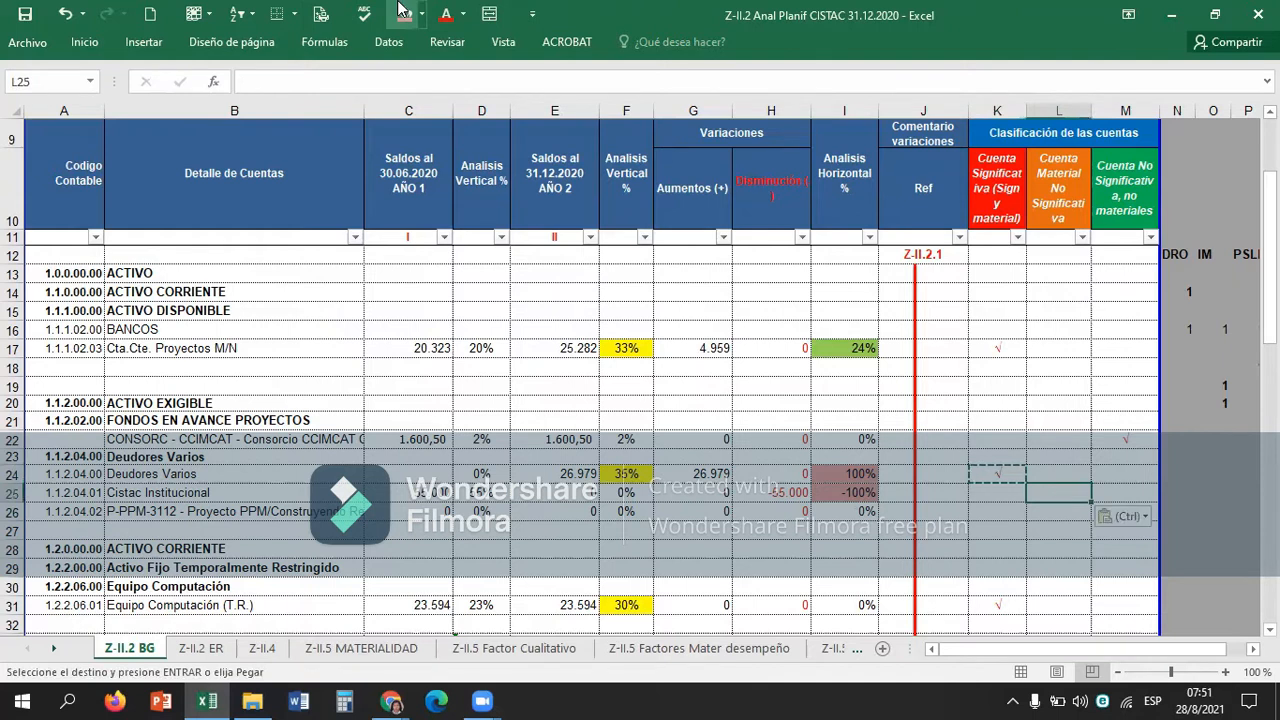
Compare the variations and horizontal analysis of Deudores Varios and Cistac Institucional in rows 24 and 25.
key("Up")
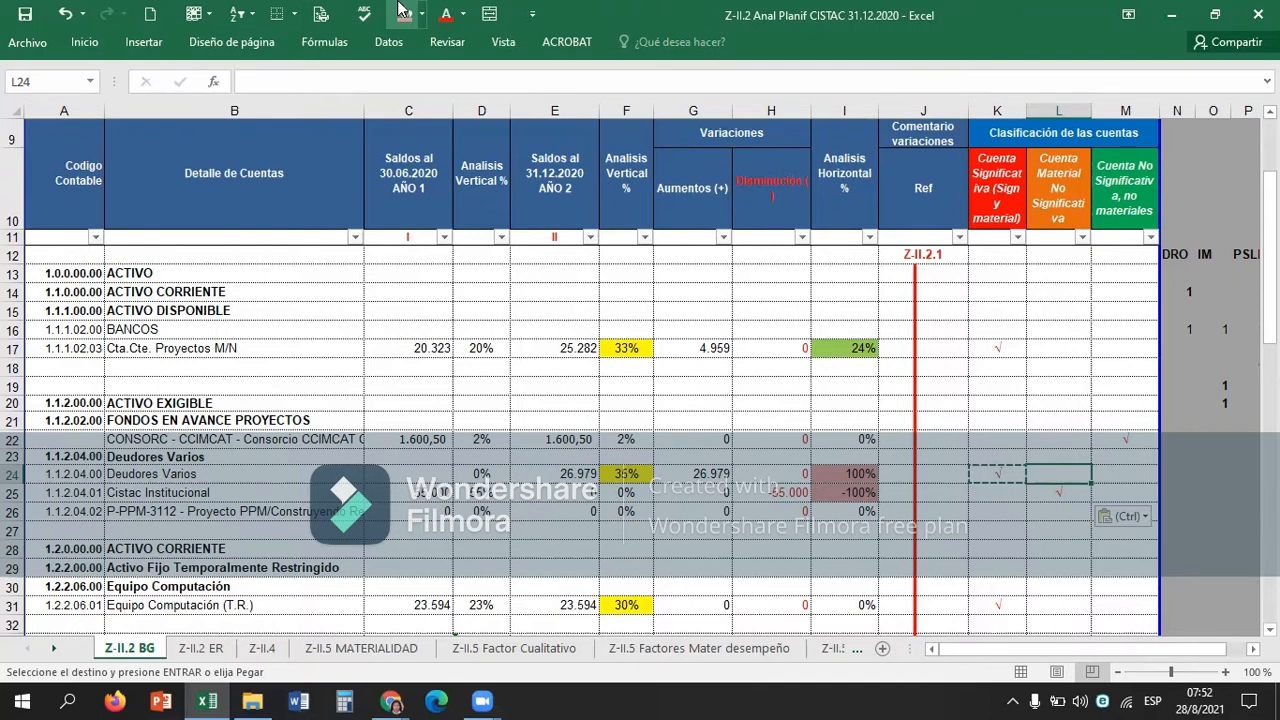
key("Left")
key("Left")
key("Left")
key("Left")
key("Left")
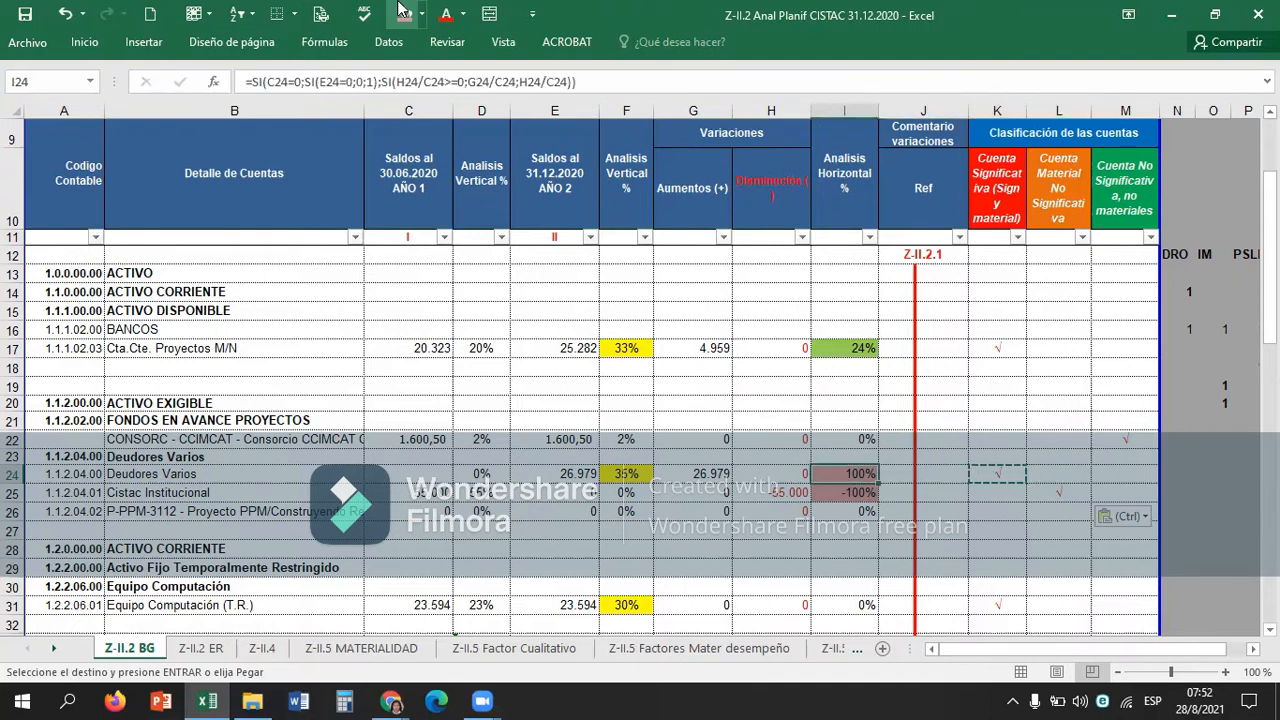
key("Left")
key("Left")
key("Right")
key("Down")
key("Down")
key("Right")
key("Right")
key("Right")
key("Up")
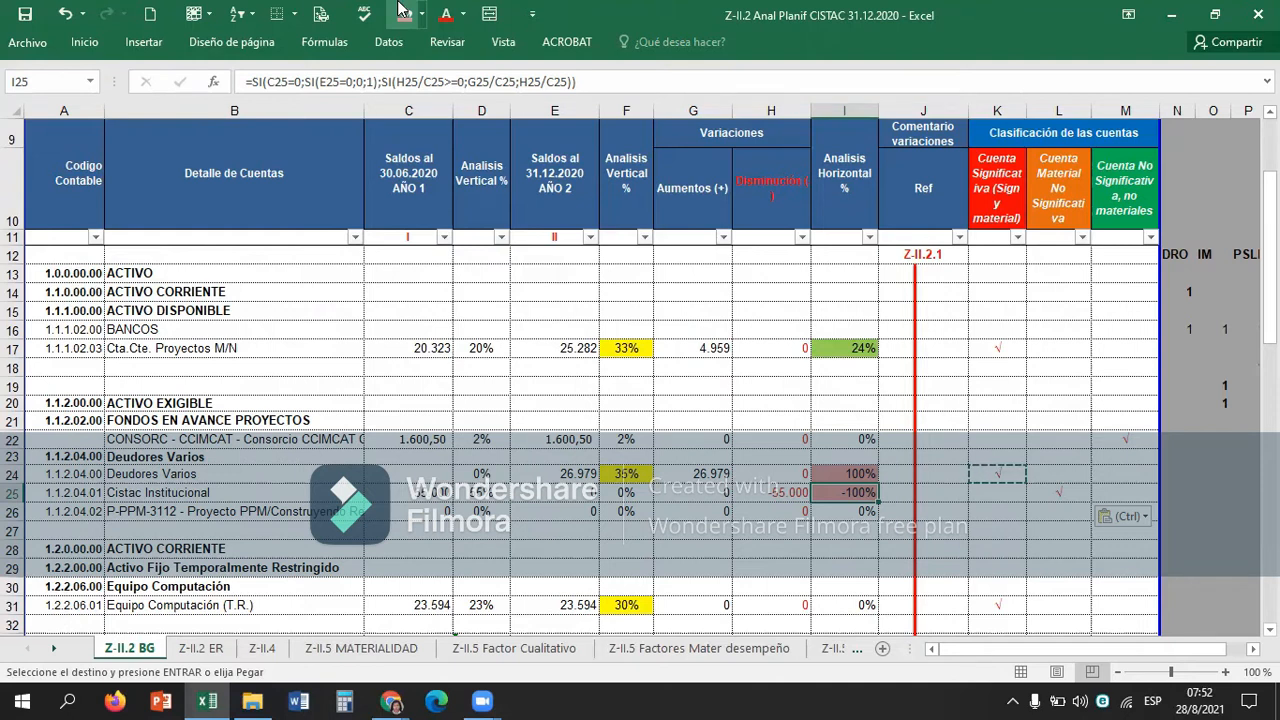
Clear all existing classification check marks from Equipo Computación down to the row above Total pasivo y patrimonio, range K31:M65.
key("Down")
key("Down")
key("Down")
key("Down")
key("Down")
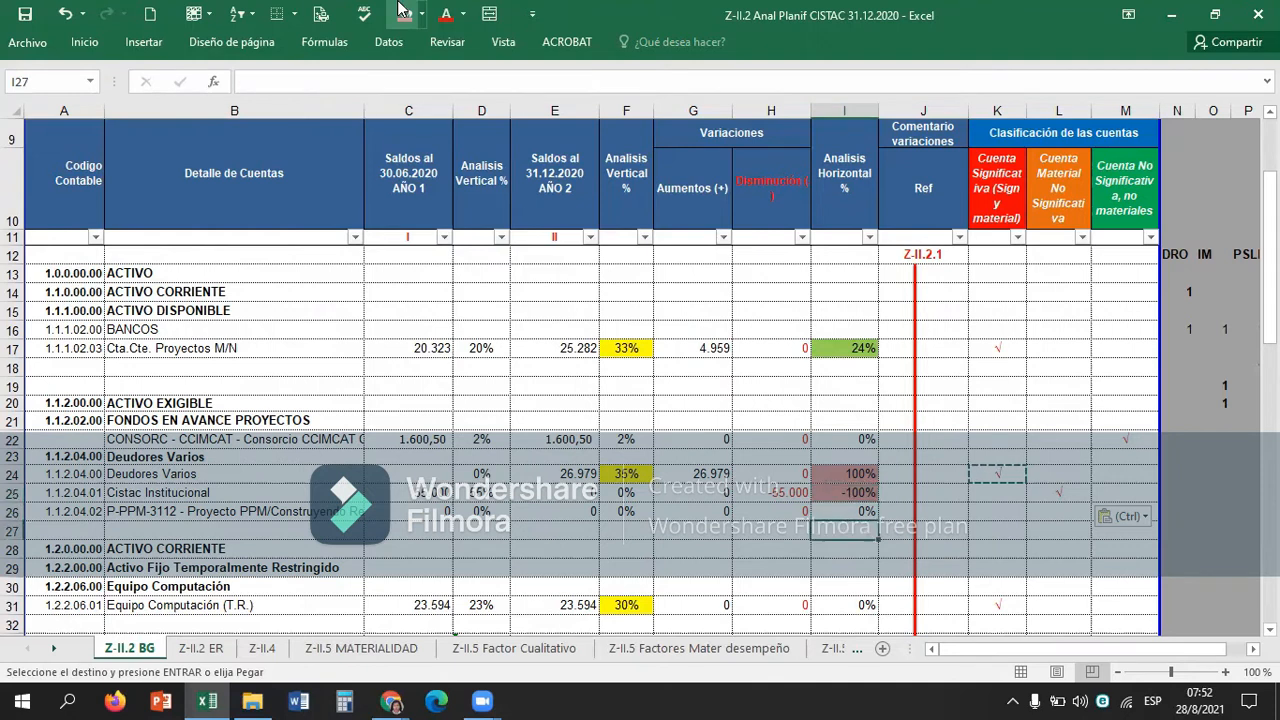
key("Right")
key("Down")
key("Right")
key("shift+Right")
key("shift+Right")
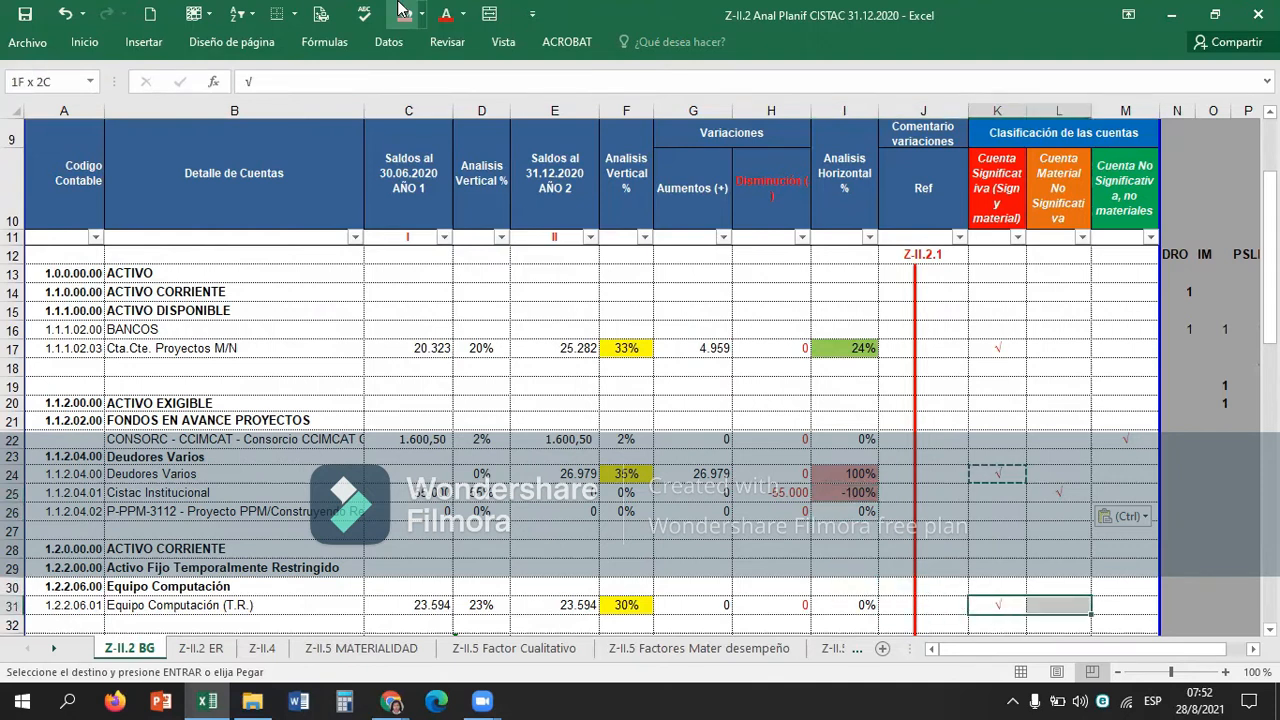
key("shift+Down")
key("shift+Down")
key("shift+Down")
key("shift+Down")
key("shift+Down")
key("shift+Down")
key("shift+Down")
key("shift+Down")
key("shift+Down")
key("shift+Down")
key("shift+Down")
key("shift+Down")
key("shift+Down")
key("shift+Down")
key("shift+Down")
key("shift+Down")
key("shift+Down")
key("shift+Down")
key("shift+Down")
key("shift+Down")
key("shift+Down")
key("shift+Down")
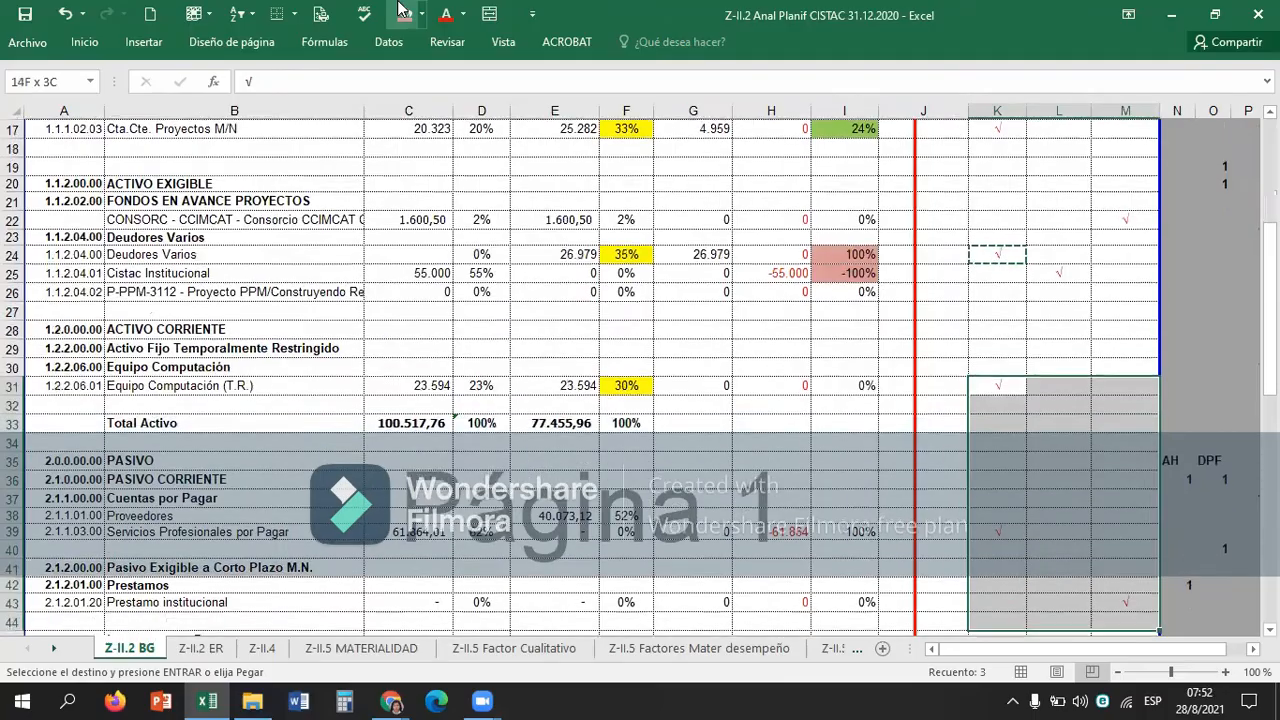
key("shift+Down")
key("shift+Down")
key("shift+Down")
key("shift+Down")
key("shift+Down")
key("shift+Down")
key("shift+Down")
key("shift+Down")
key("shift+Down")
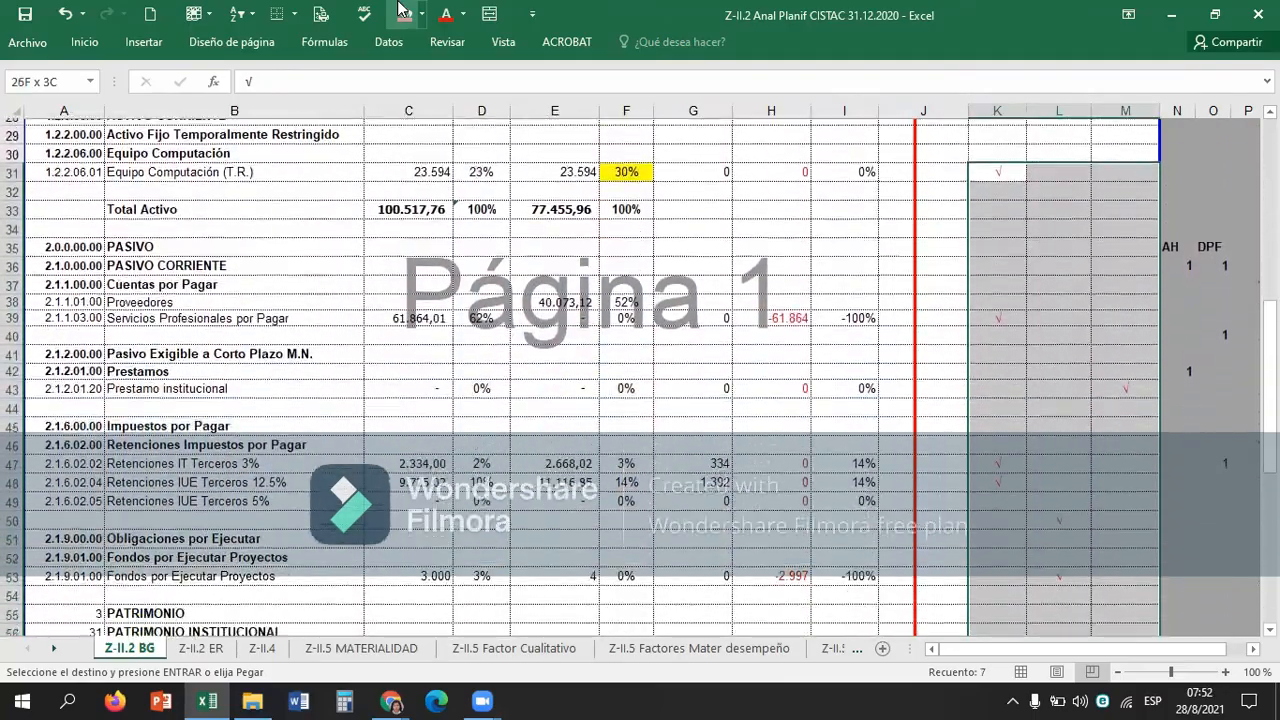
key("shift+Down")
key("shift+Down")
key("shift+Down")
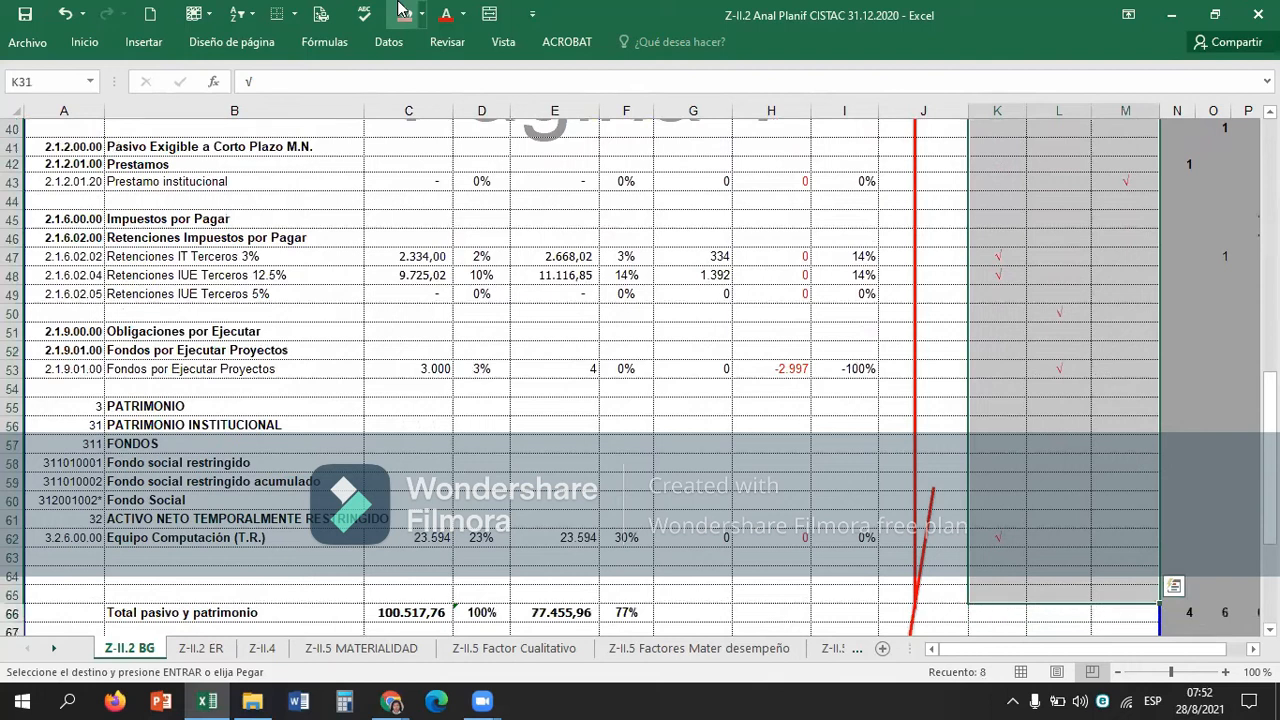
key("Return")
key("Down")
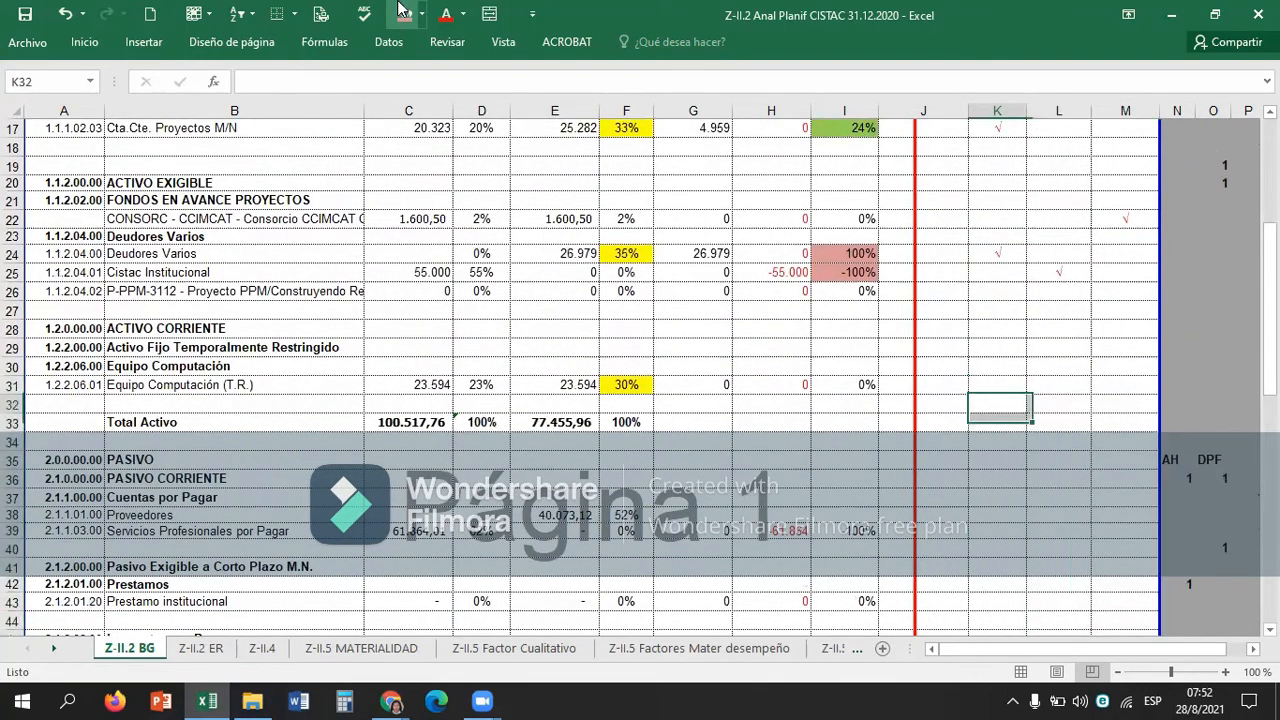
Review the Equipo Computación (T.R.) figures in row 31, from the year 2 balance to the classification cell K31.
key("Up")
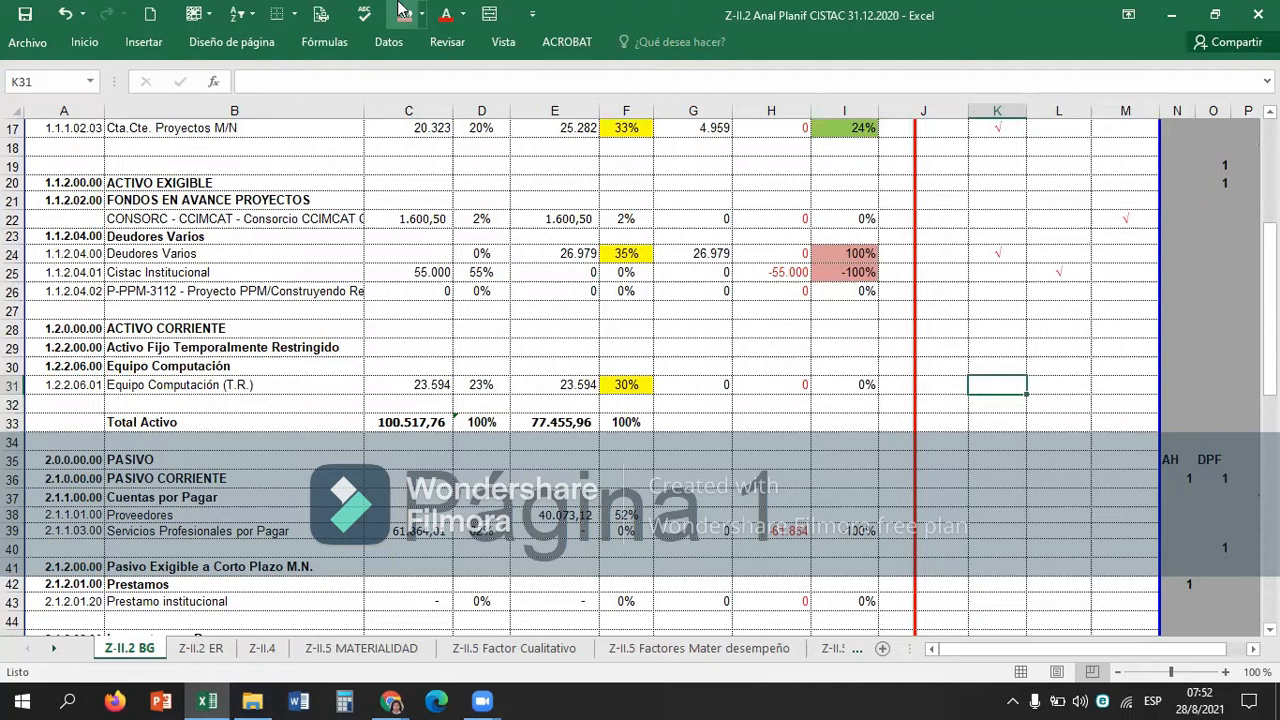
key("Left")
key("Left")
key("Left")
key("Left")
key("Left")
key("Left")
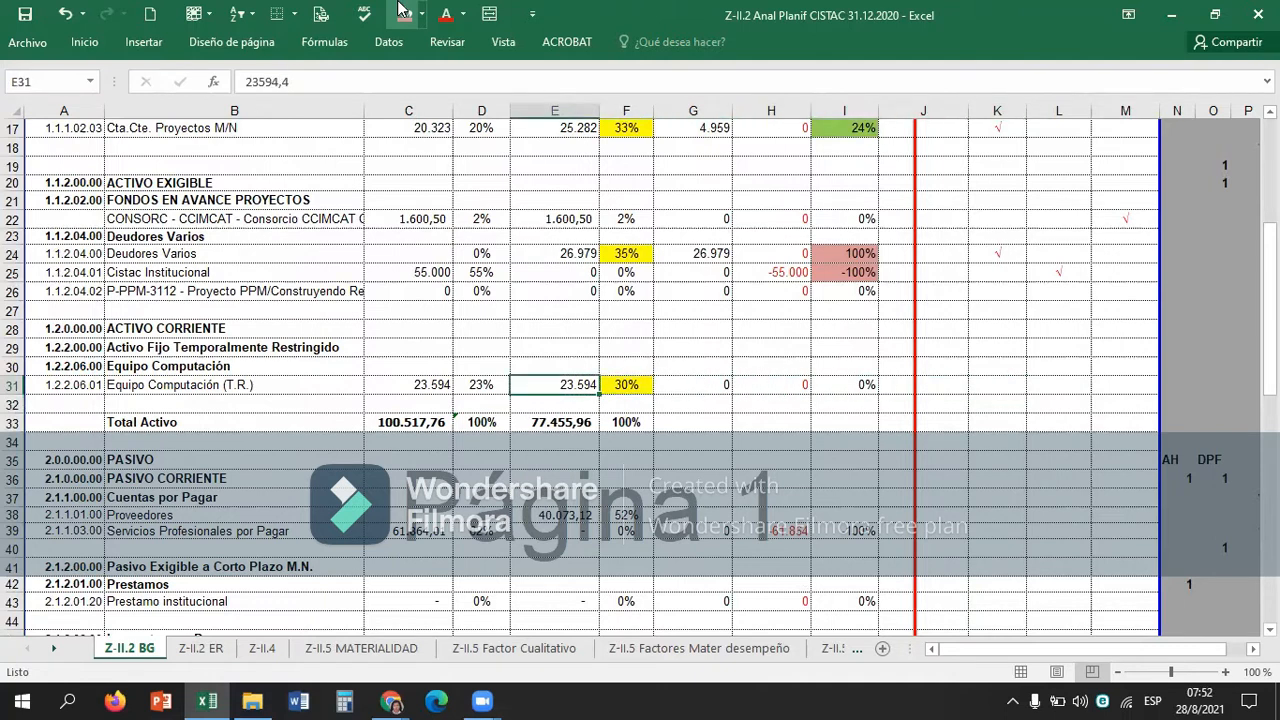
key("Right")
key("Right")
key("Right")
key("Right")
key("Right")
key("Right")
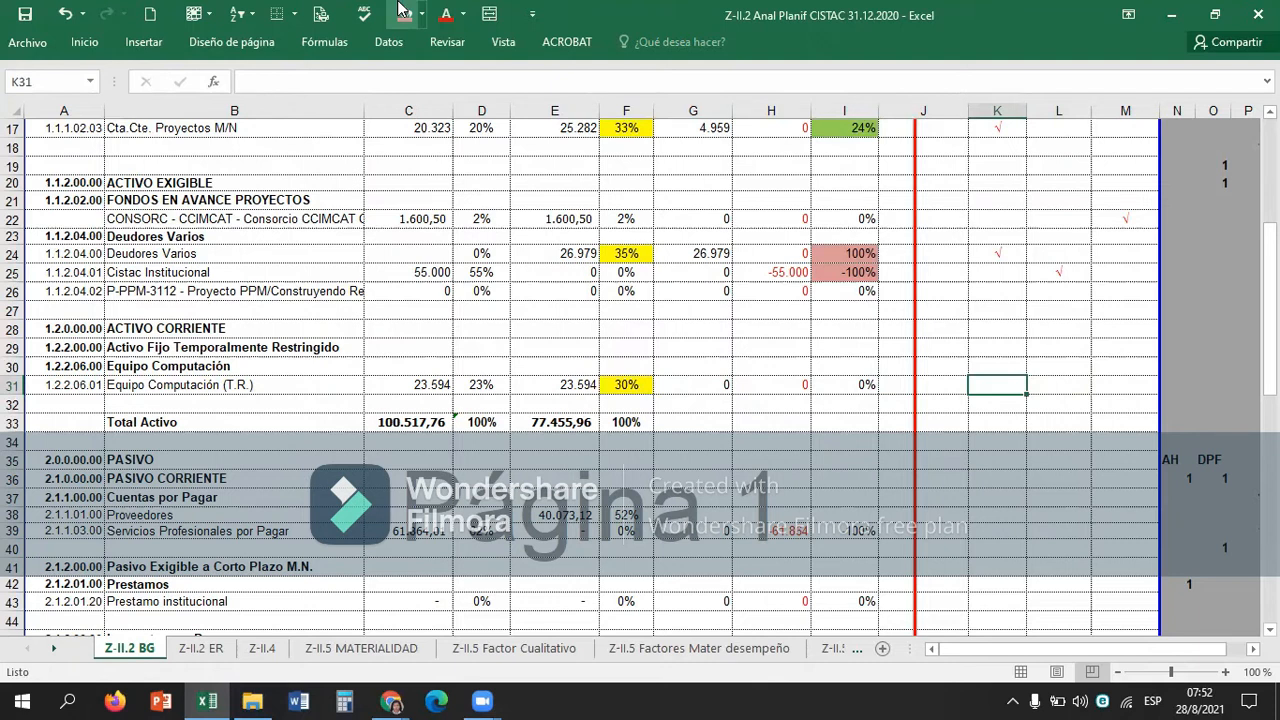
Freeze the panes at C12 so the table headings and the account code and detail columns stay in view.
scroll(561, 252, "up", 4)
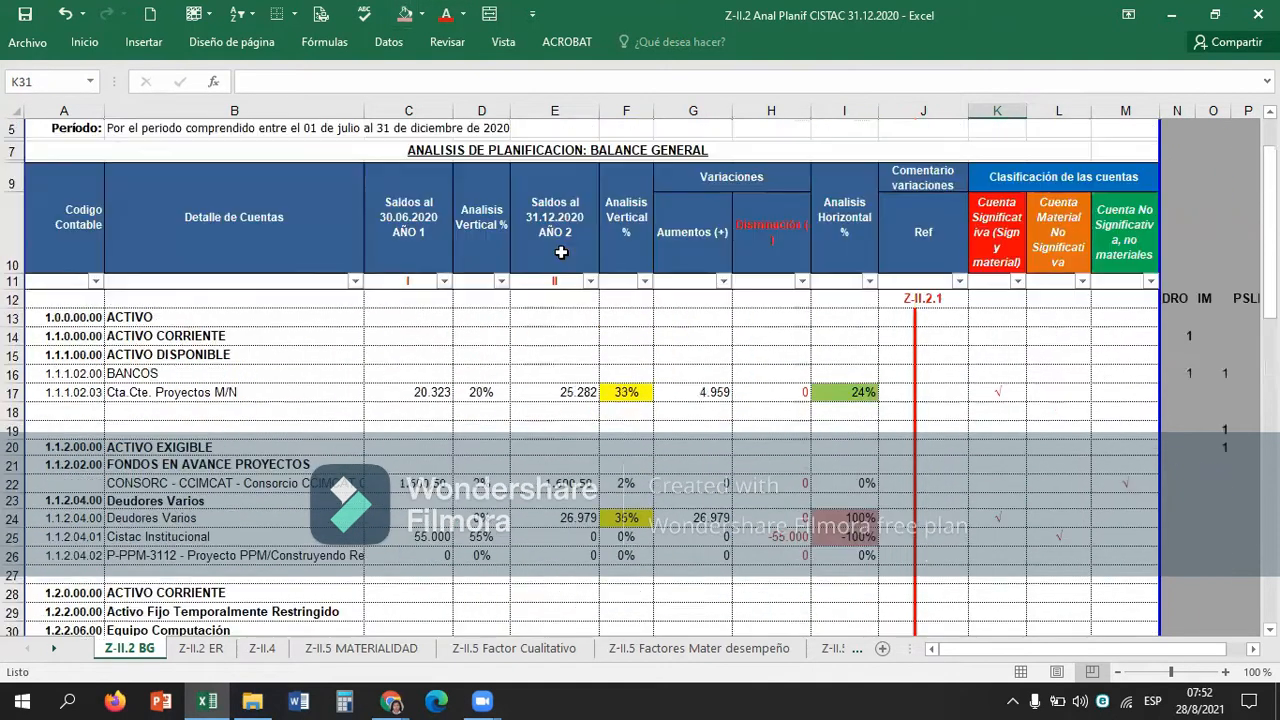
left_click(420, 284)
key("Down")
key("Down")
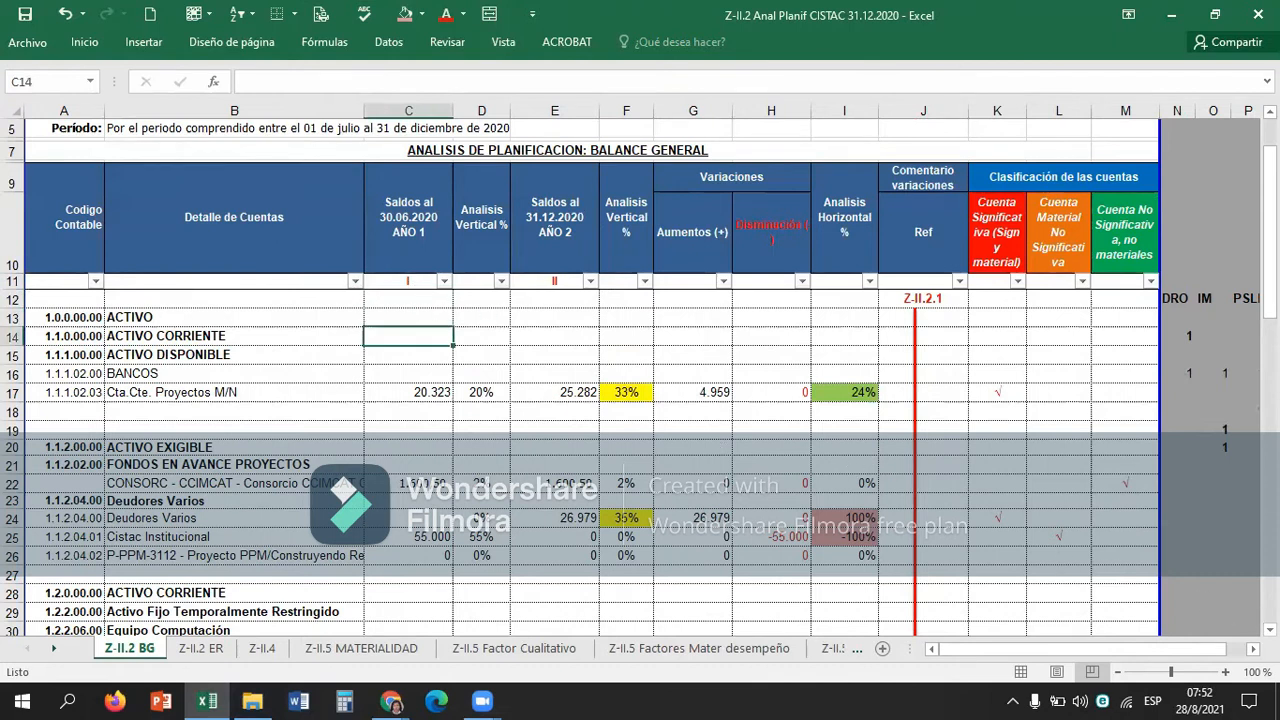
scroll(1033, 464, "down", 1)
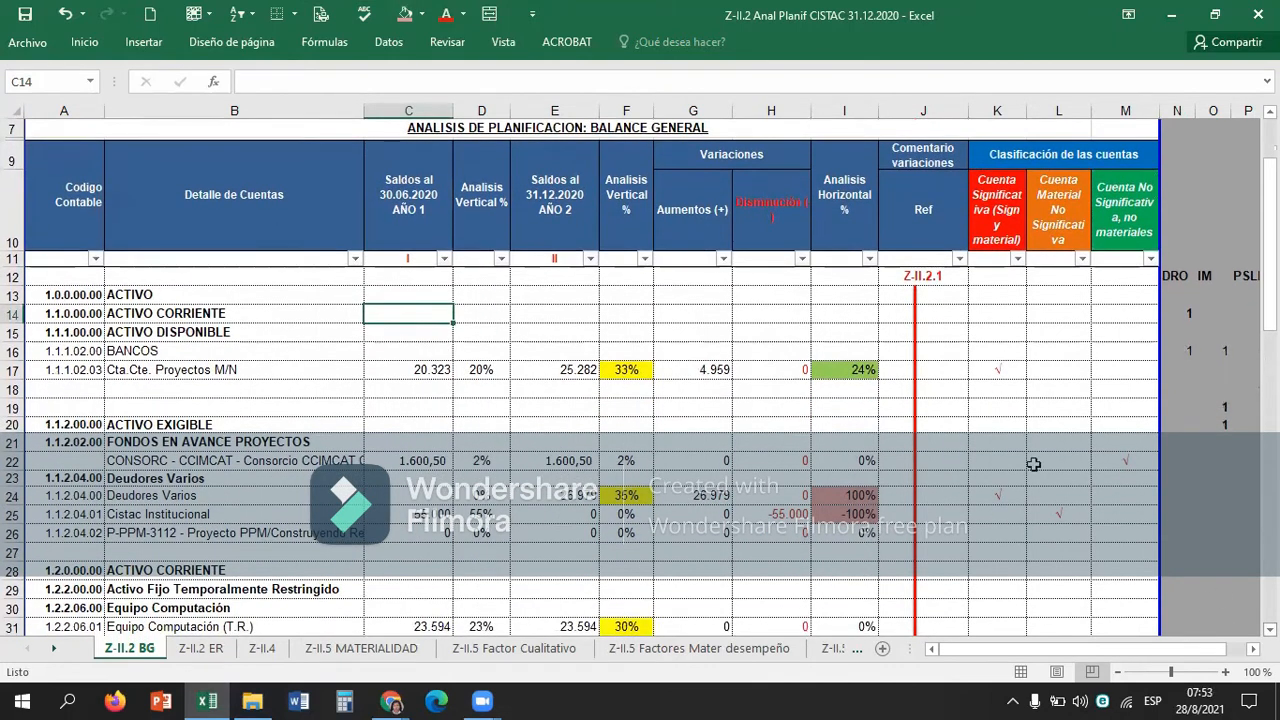
left_click(396, 290)
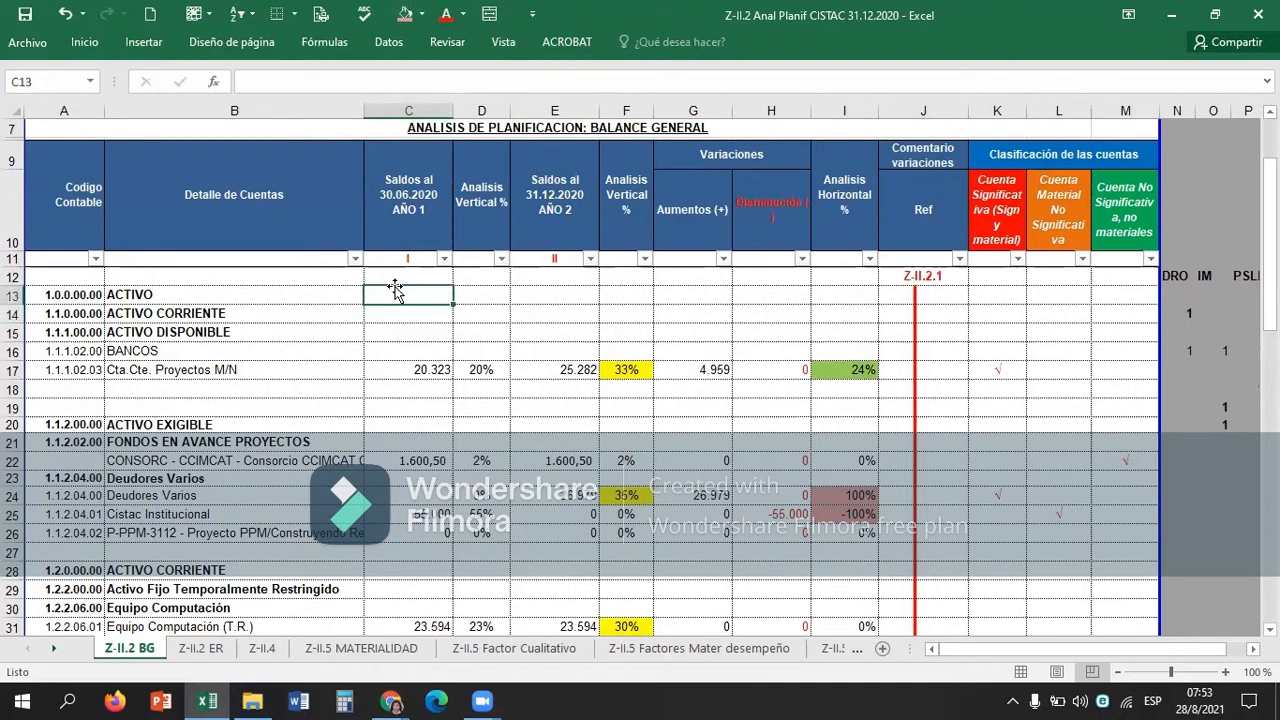
key("Up")
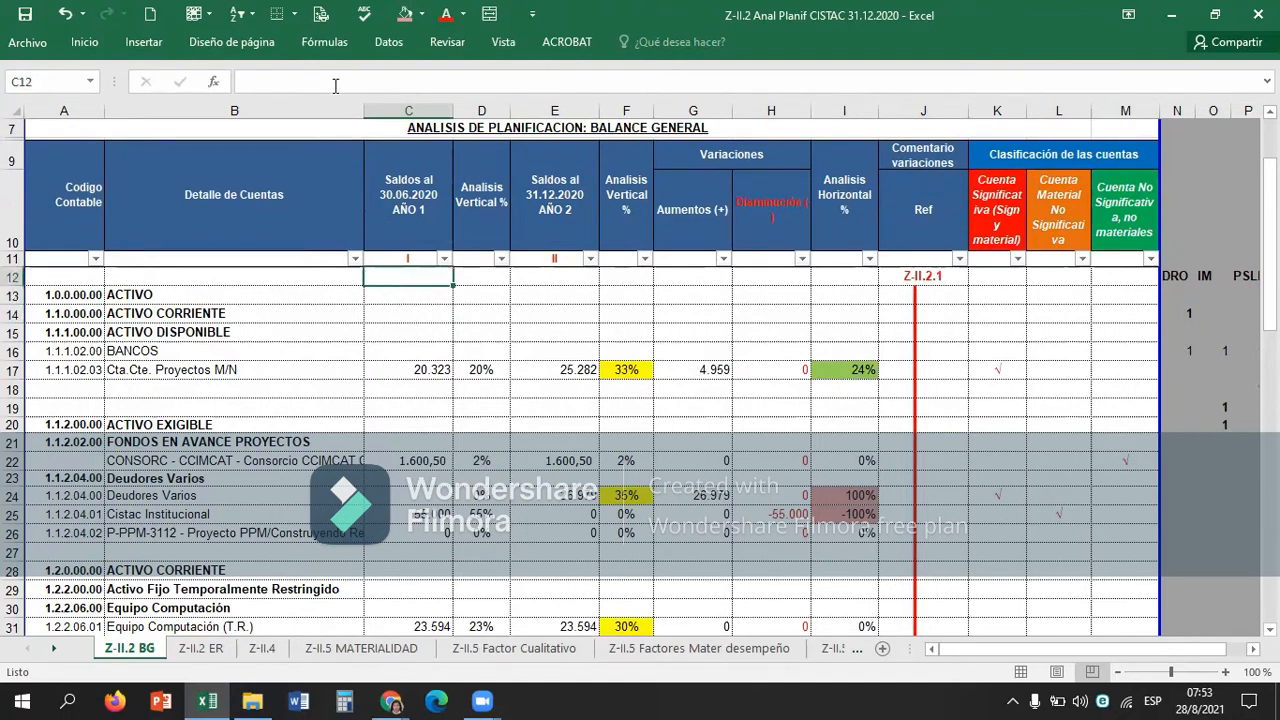
left_click(197, 14)
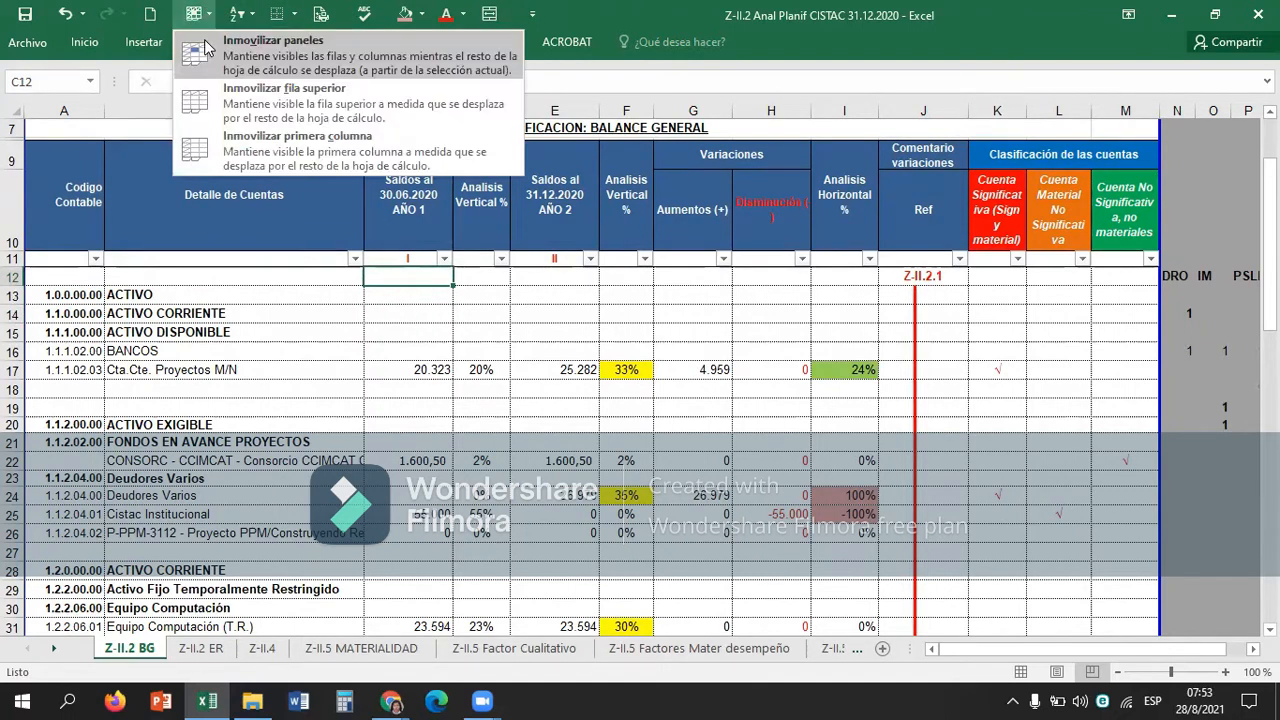
left_click(204, 52)
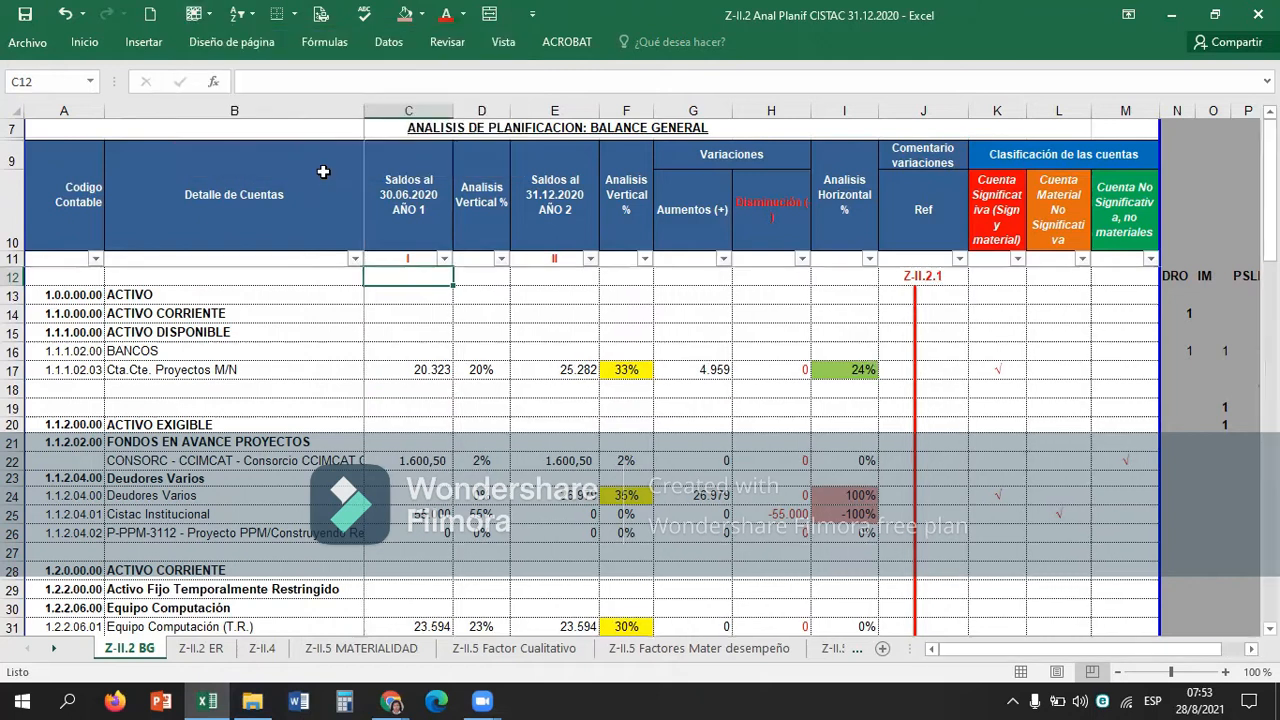
Examine the classification cells between Equipo Computación and Servicios Profesionales por Pagar under the frozen headings, ending on K31.
left_click(1052, 407)
scroll(1052, 407, "down", 6)
left_click(1052, 407)
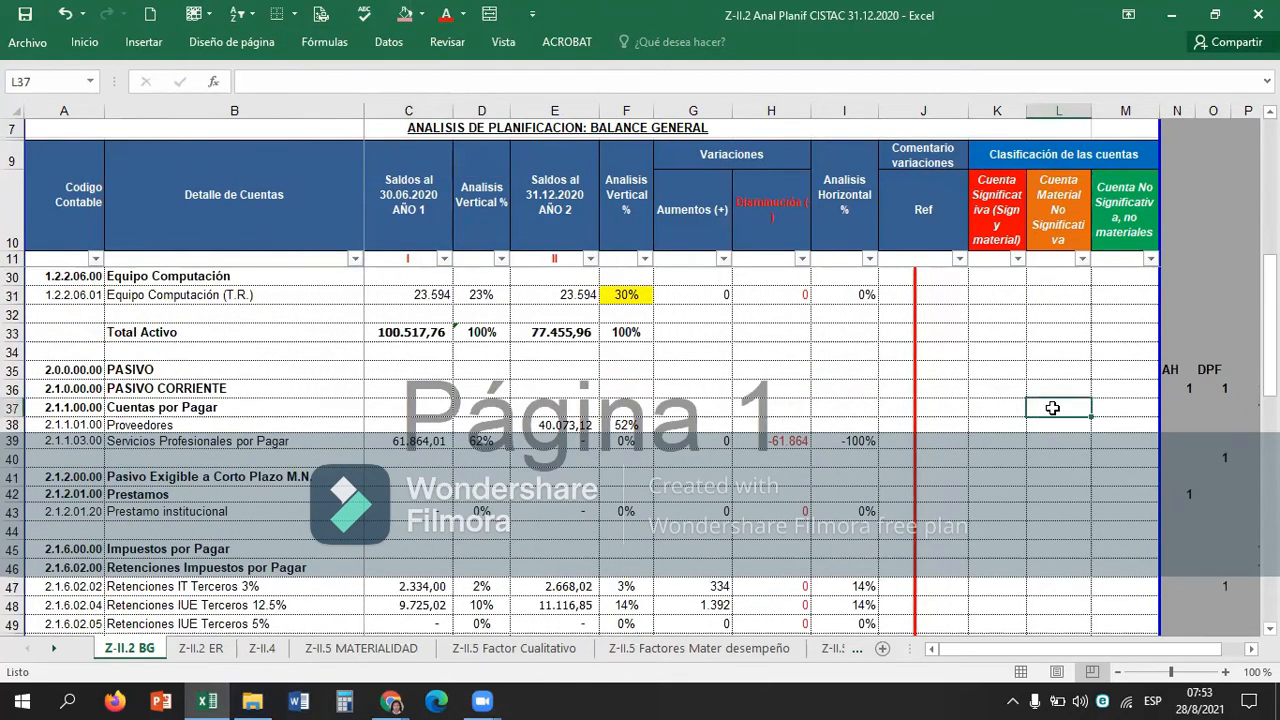
key("Down")
key("Left")
key("Left")
key("Down")
key("Right")
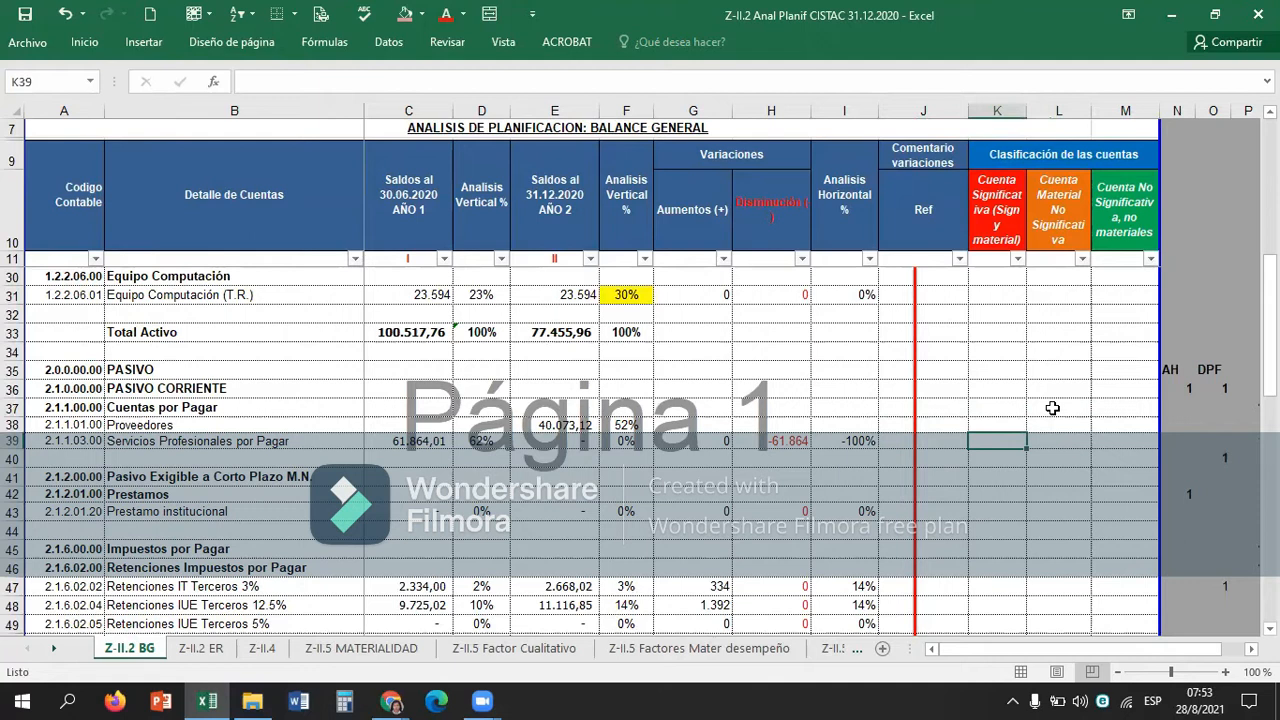
key("Up")
key("Up")
key("Up")
key("Up")
key("Up")
key("Up")
key("Up")
key("Up")
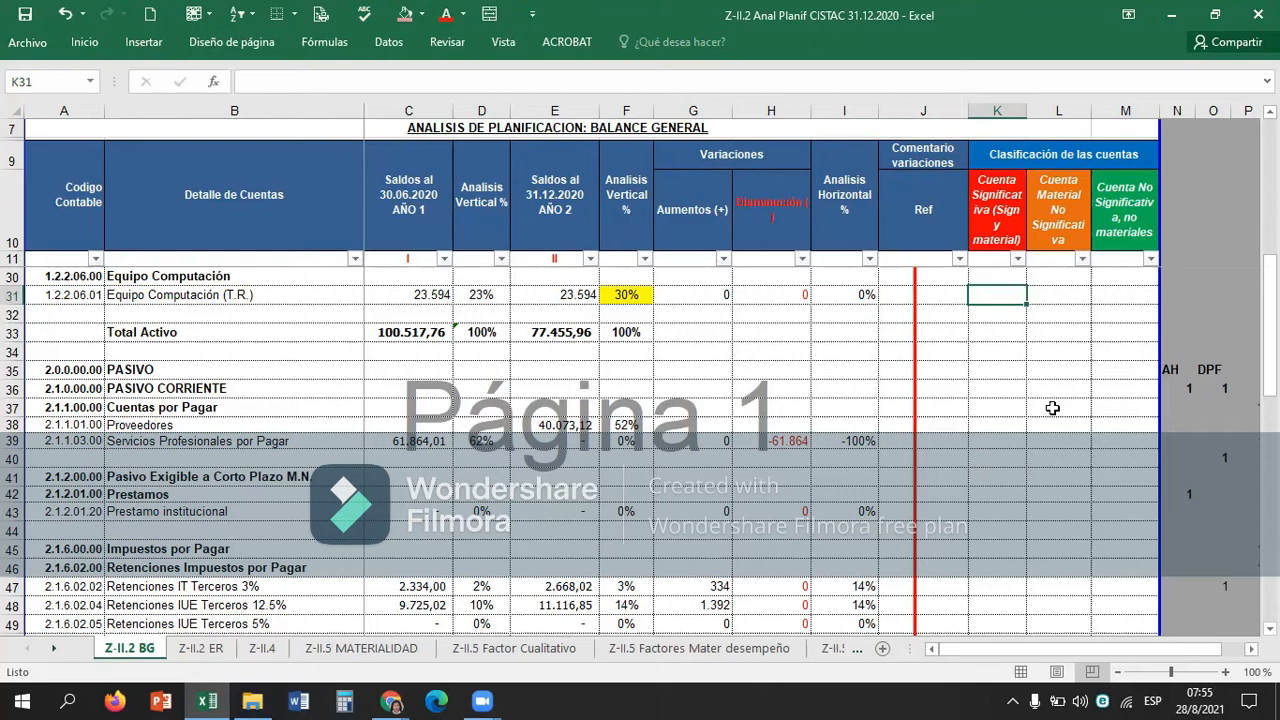
Mark Equipo Computación (T.R.) as a material, non-significant account with an x in L31.
key("Right")
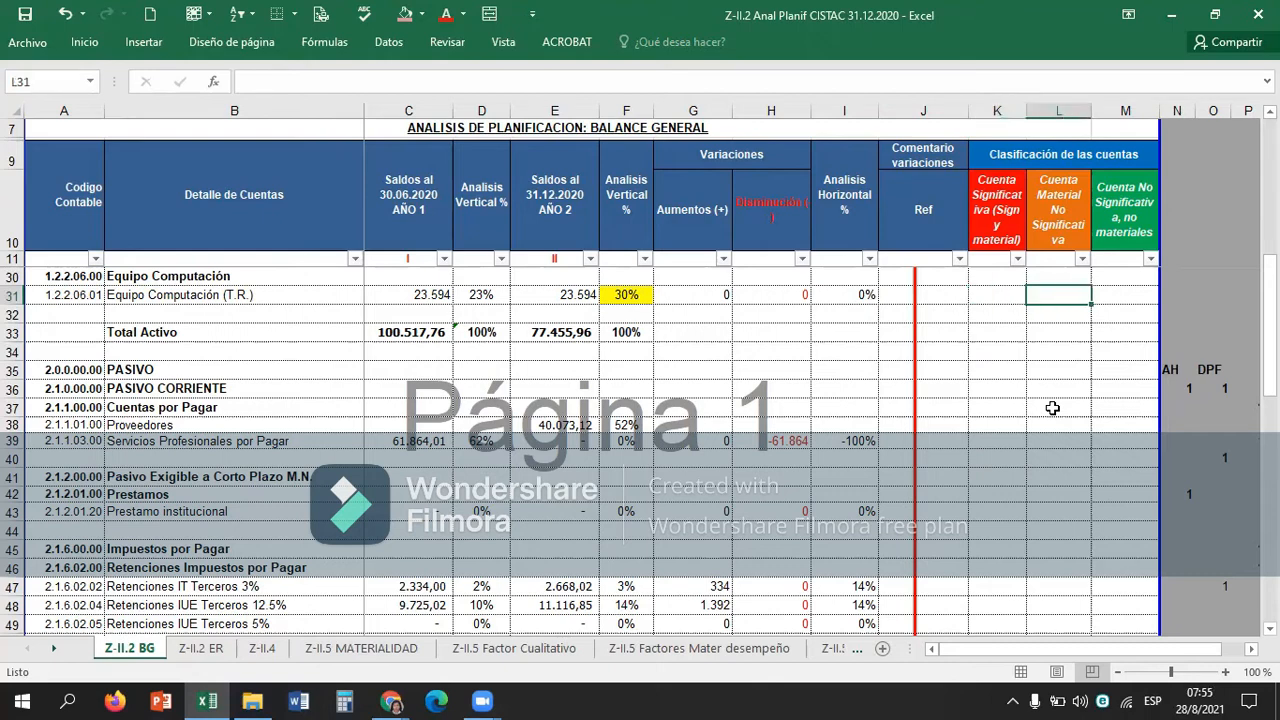
type("x")
key("Up")
key("Up")
key("Up")
key("Up")
key("Up")
key("Up")
key("Up")
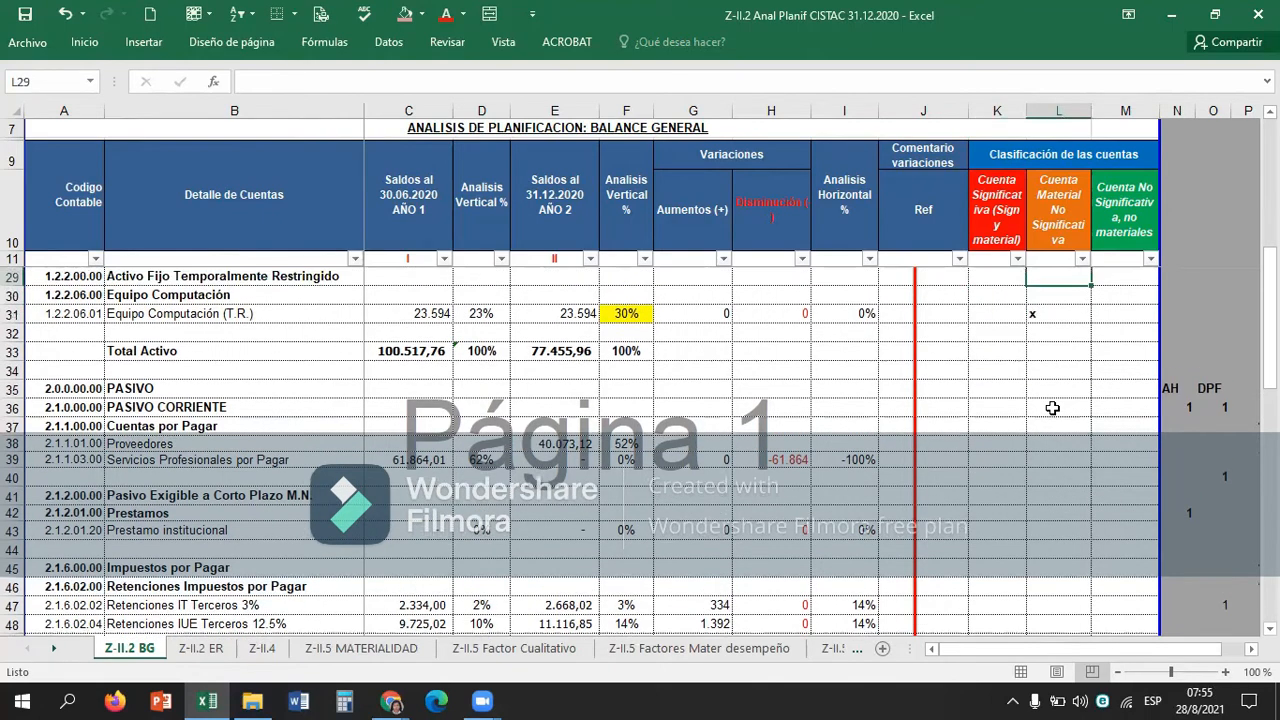
Copy the check mark from Cistac Institucional (L25) into L31 to classify Equipo Computación (T.R.) as material but not significant.
key("Down")
key("ctrl+c")
left_click(1052, 407)
key("ctrl+v")
key("Down")
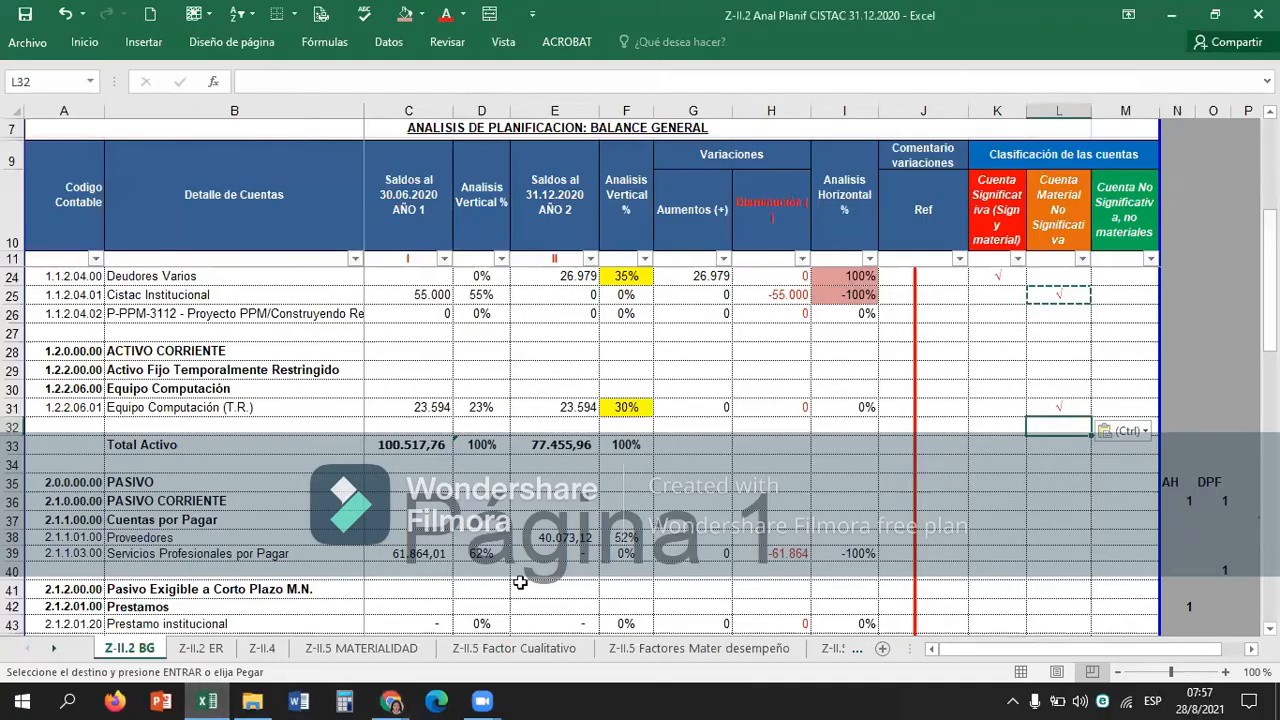
left_click(1058, 408)
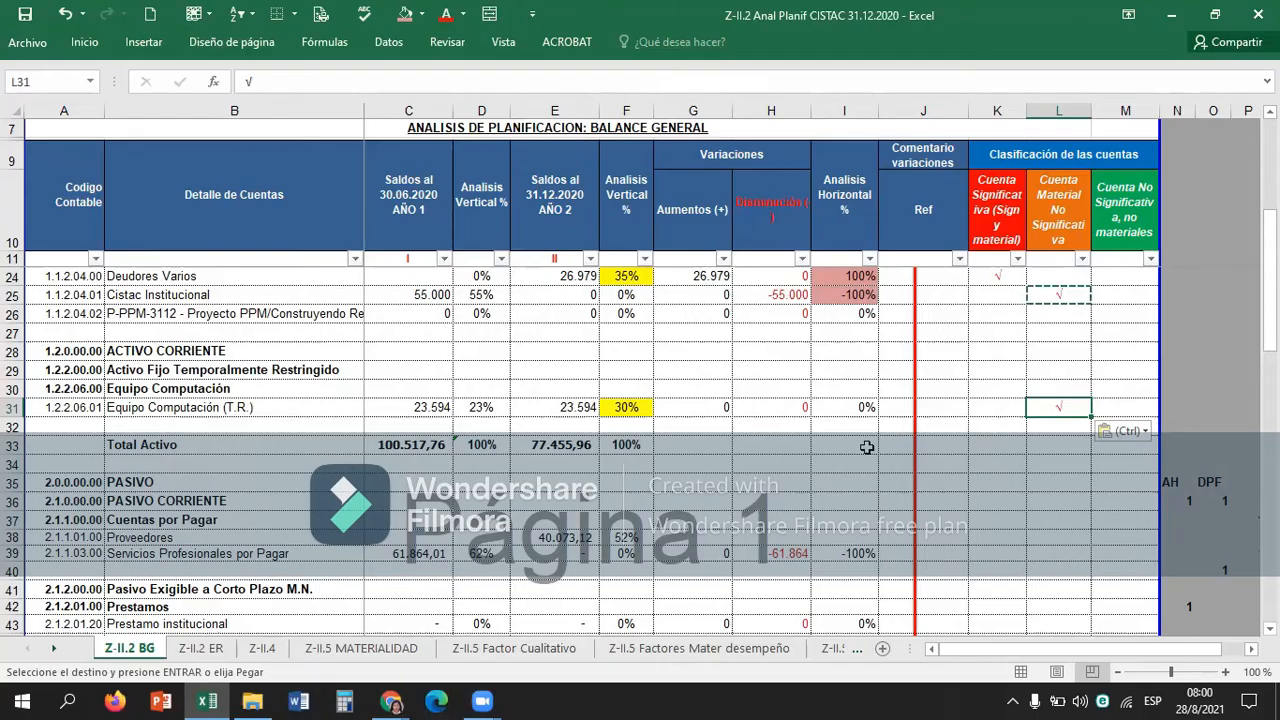
Review the classification cells between the P-PPM-3112 project row and Equipo Computación, columns J to L.
key("Left")
key("Right")
key("Left")
key("Right")
key("Up")
key("Up")
key("Up")
key("Up")
key("Up")
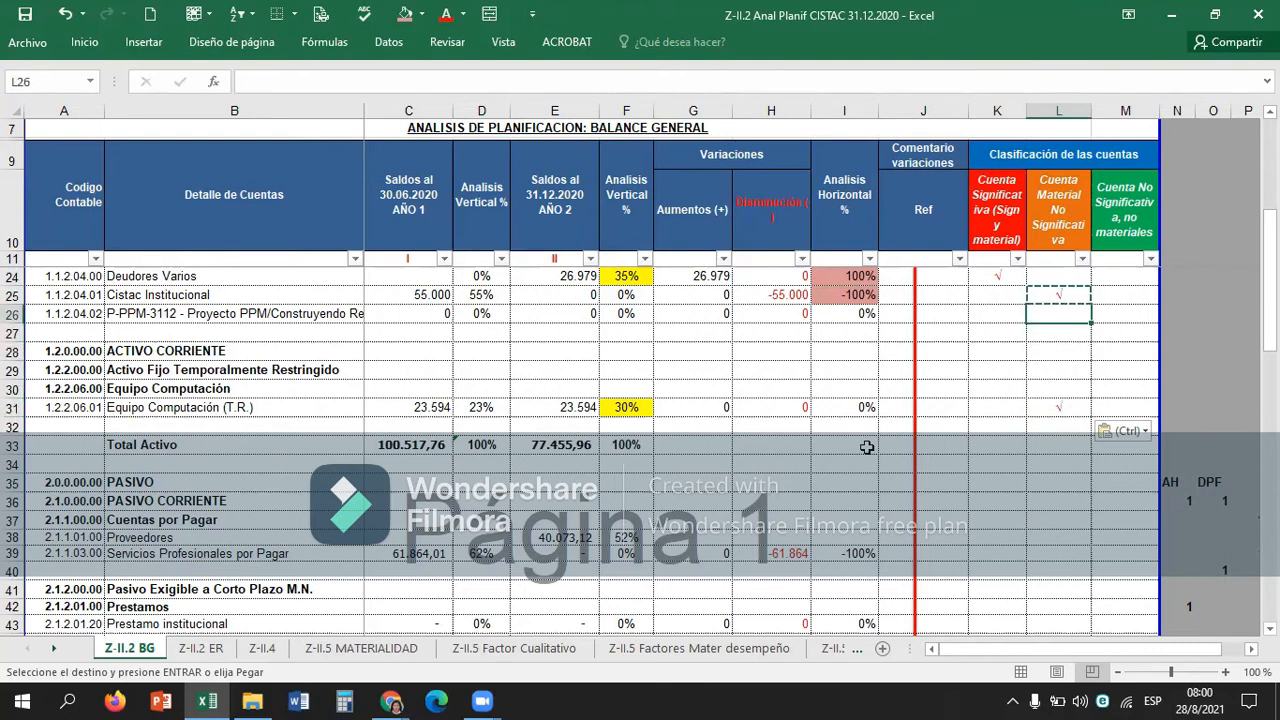
key("Left")
key("Left")
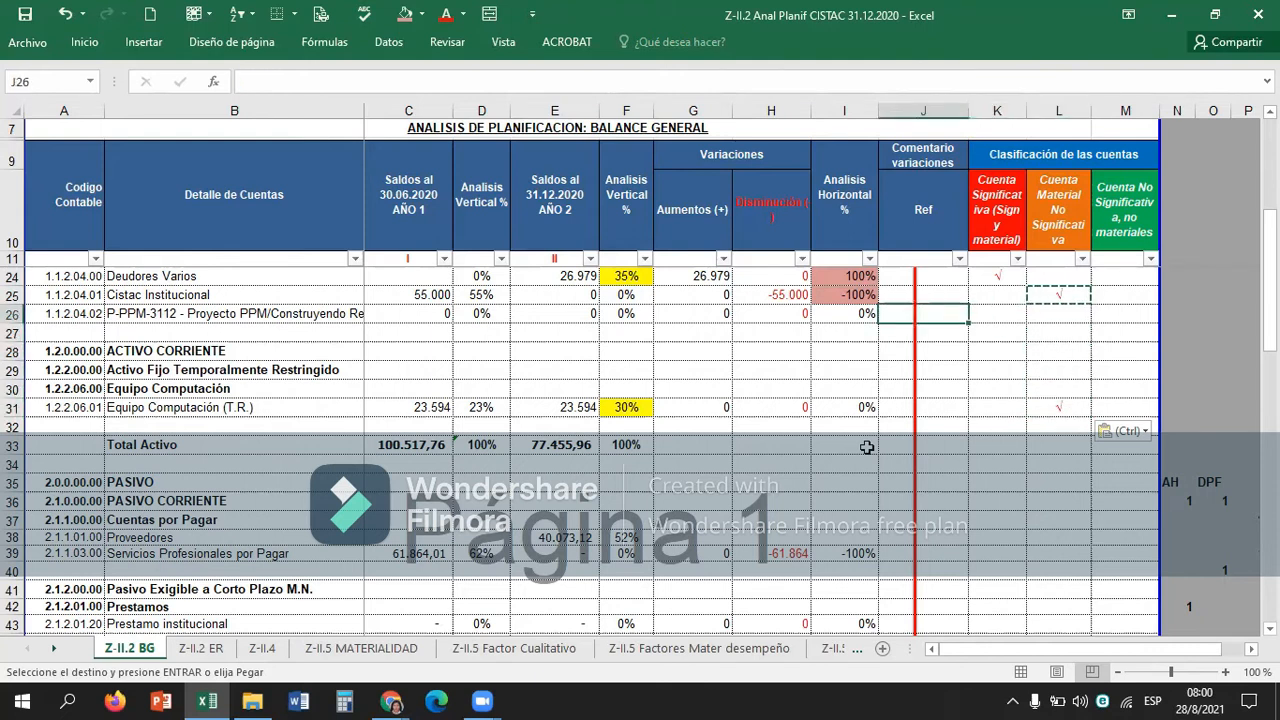
key("Right")
key("Down")
key("Down")
key("Down")
key("Down")
key("Down")
key("Down")
key("Down")
key("Down")
key("Down")
key("Down")
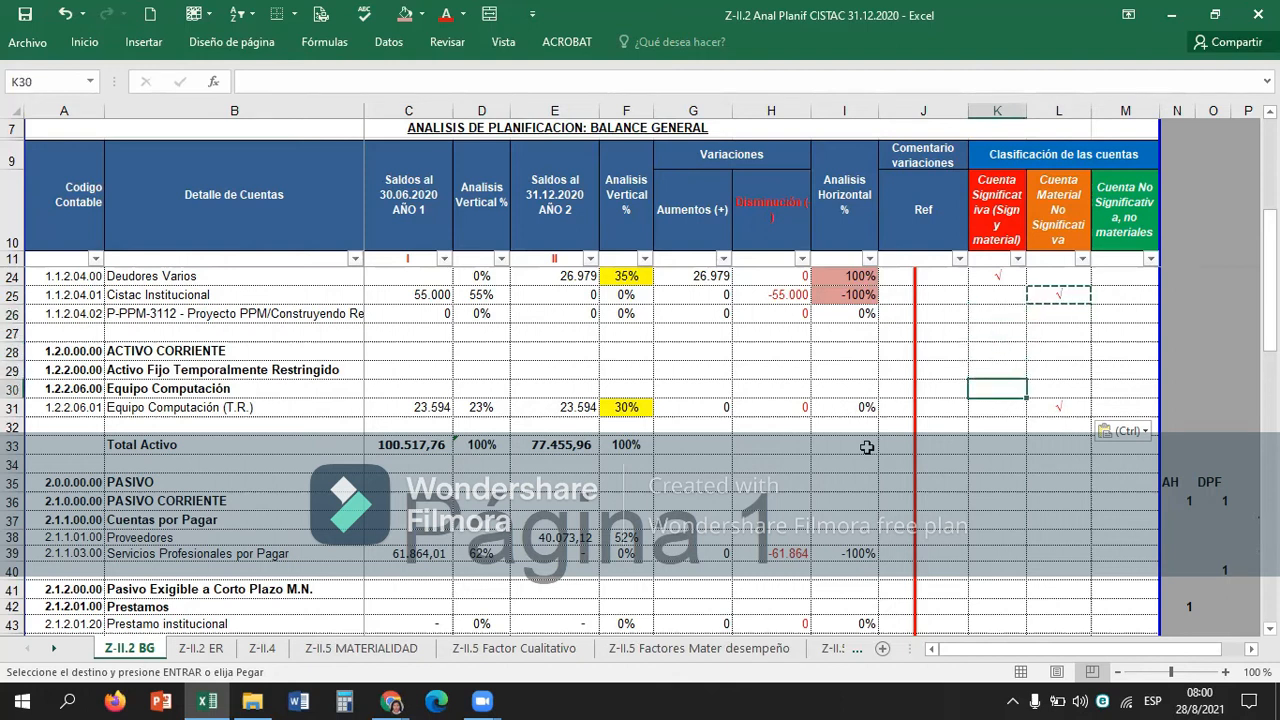
Examine the significant-account classification cells of the liabilities, from Cuentas por Pagar down to Prestamos.
key("Down")
key("Down")
key("Down")
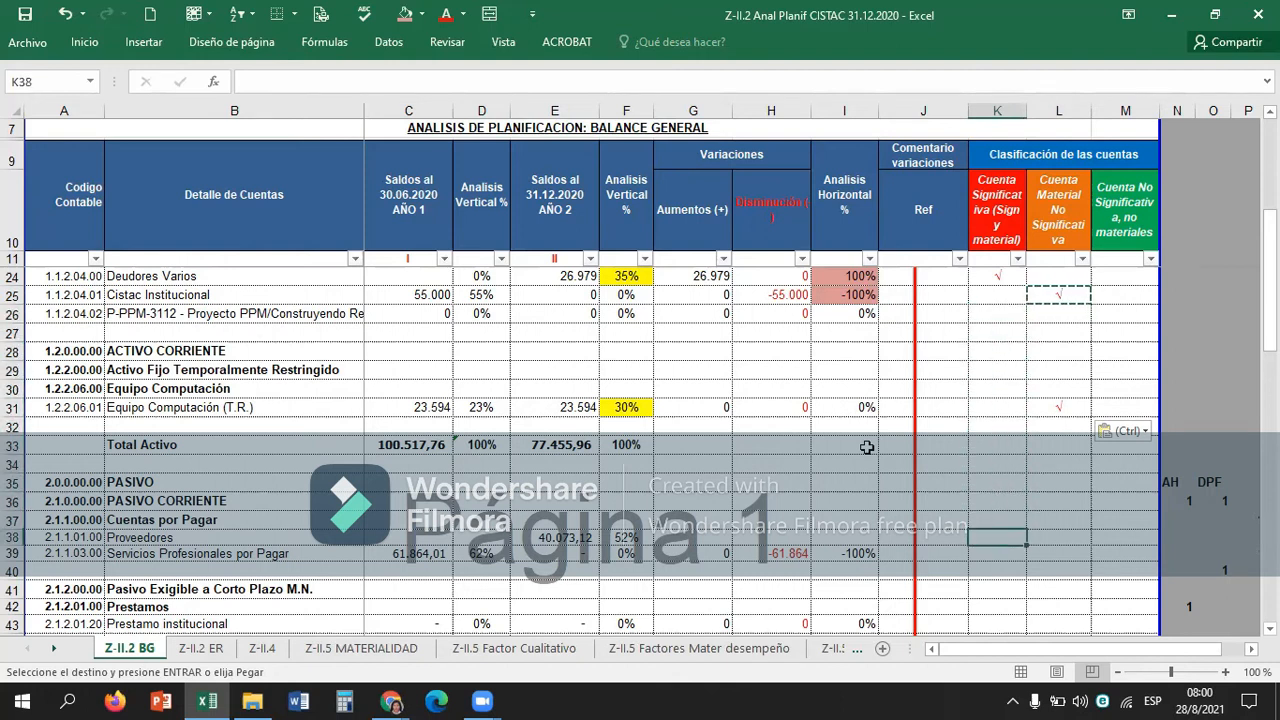
key("Down")
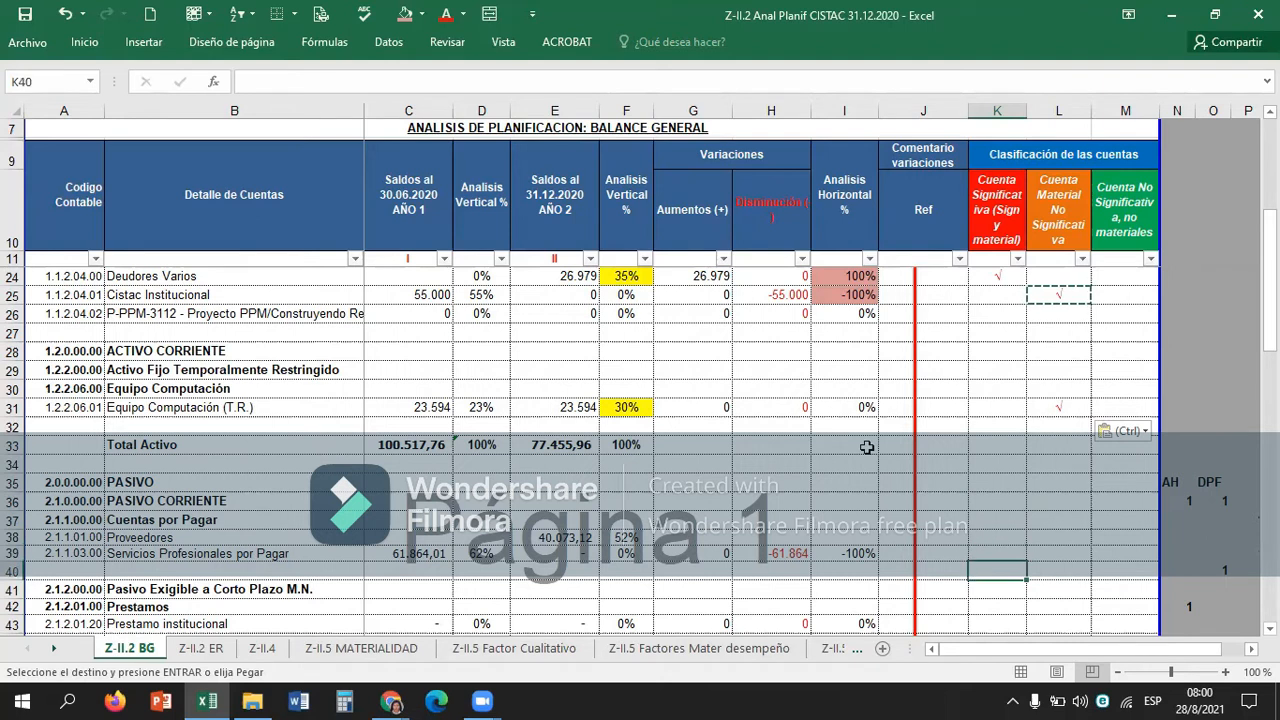
key("Down")
key("Up")
key("Up")
key("Up")
key("Up")
key("Down")
key("Down")
key("Down")
key("Down")
key("Down")
key("Down")
key("Down")
key("Down")
key("Down")
key("Down")
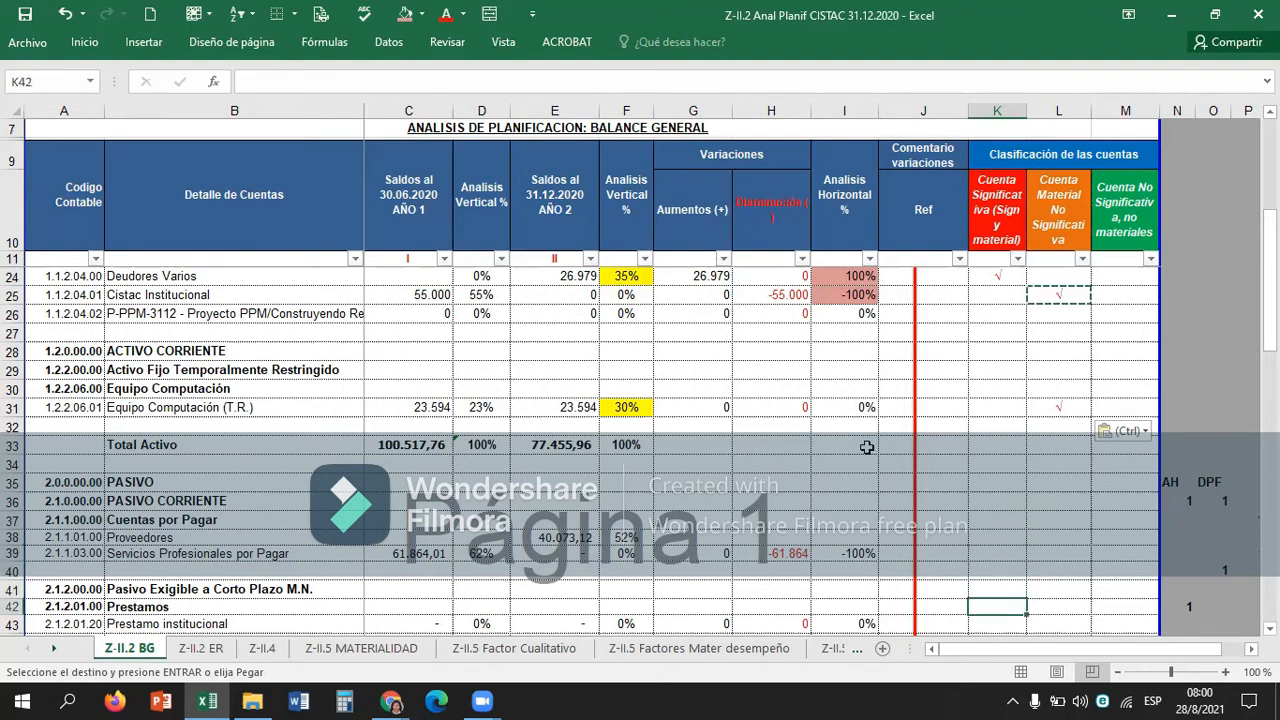
Copy the increase, decrease and horizontal analysis formulas of Servicios Profesionales por Pagar (G39:I39) into the Proveedores row, G38:I38.
key("Up")
key("Up")
key("Up")
key("Up")
key("Up")
key("Up")
key("Up")
key("Up")
key("Up")
key("Up")
key("Up")
key("Up")
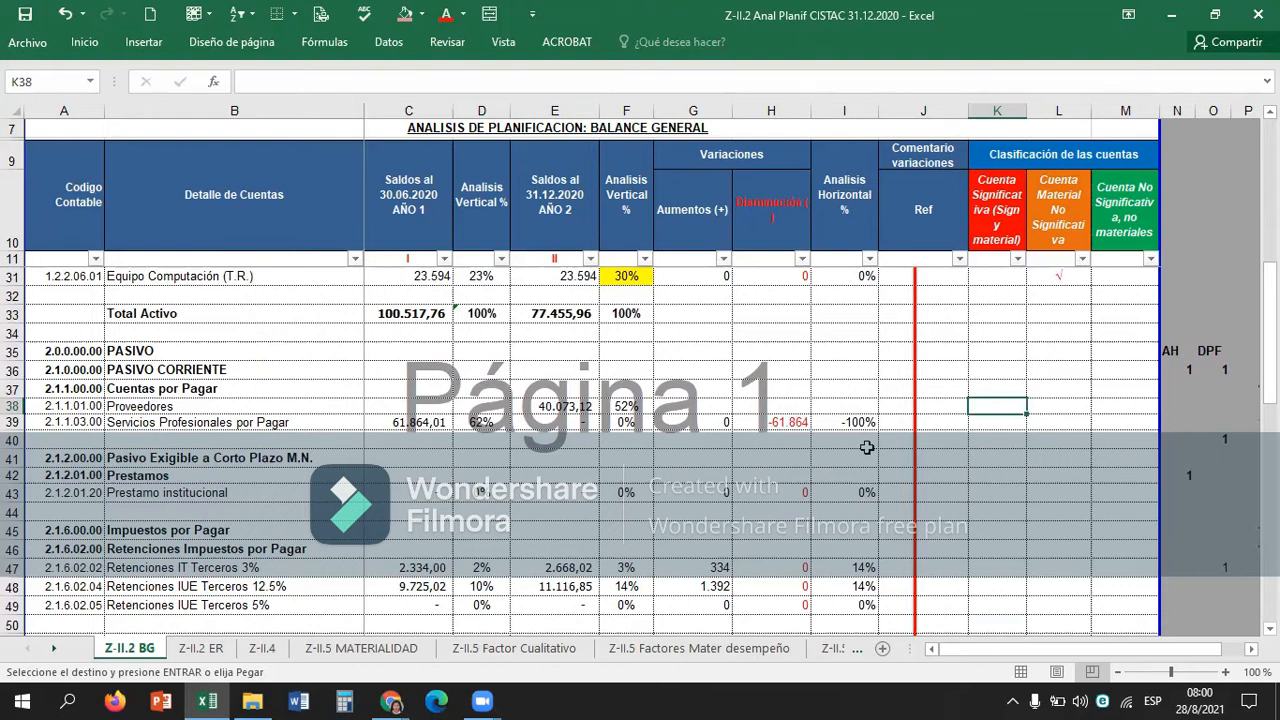
key("Left")
key("Left")
key("Left")
key("Left")
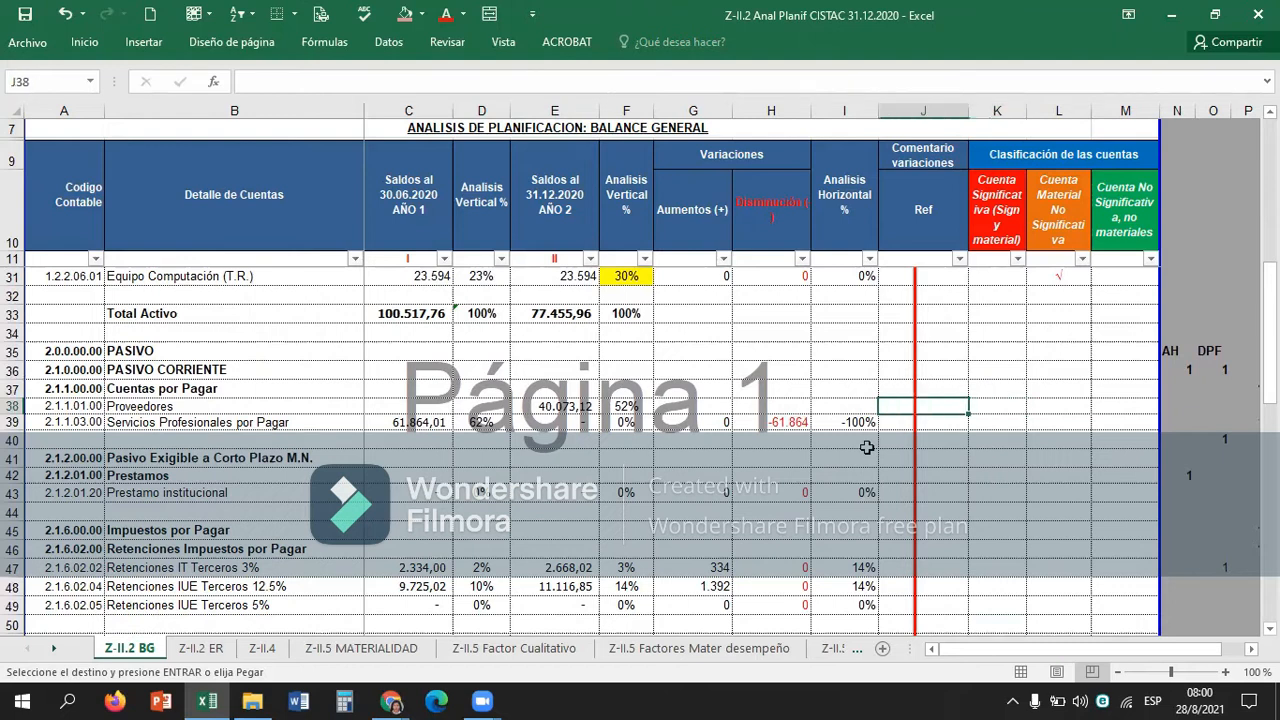
key("Down")
key("shift+Right")
key("shift+Right")
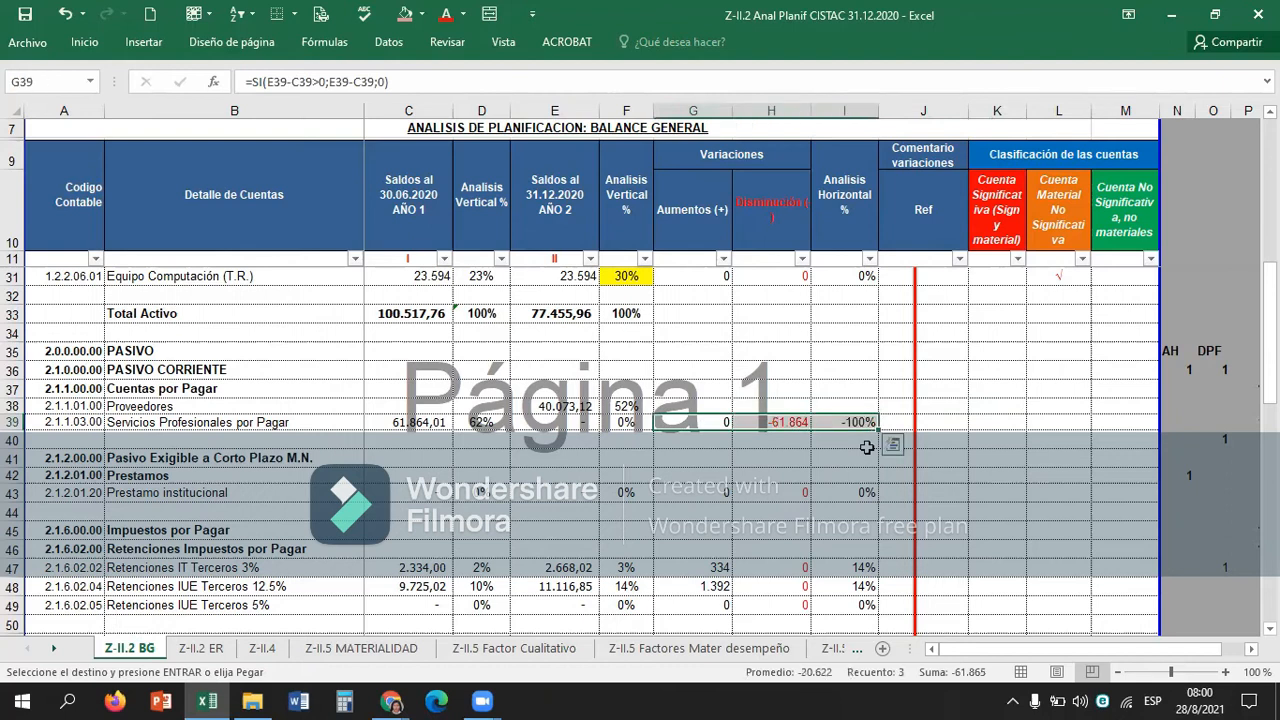
key("ctrl+c")
key("Up")
key("ctrl+v")
Highlight the Proveedores year 2 vertical analysis percentage in F38 with a light red fill.
key("Right")
key("Right")
key("Right")
key("Right")
key("Right")
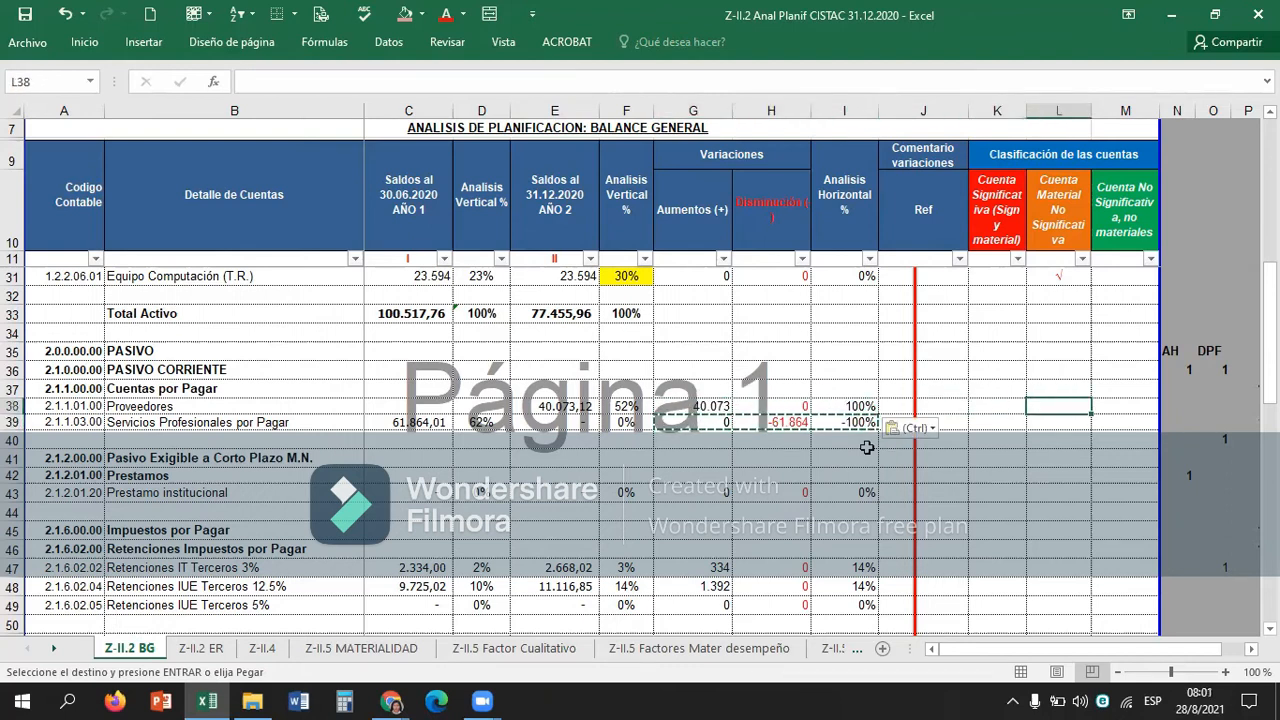
key("Left")
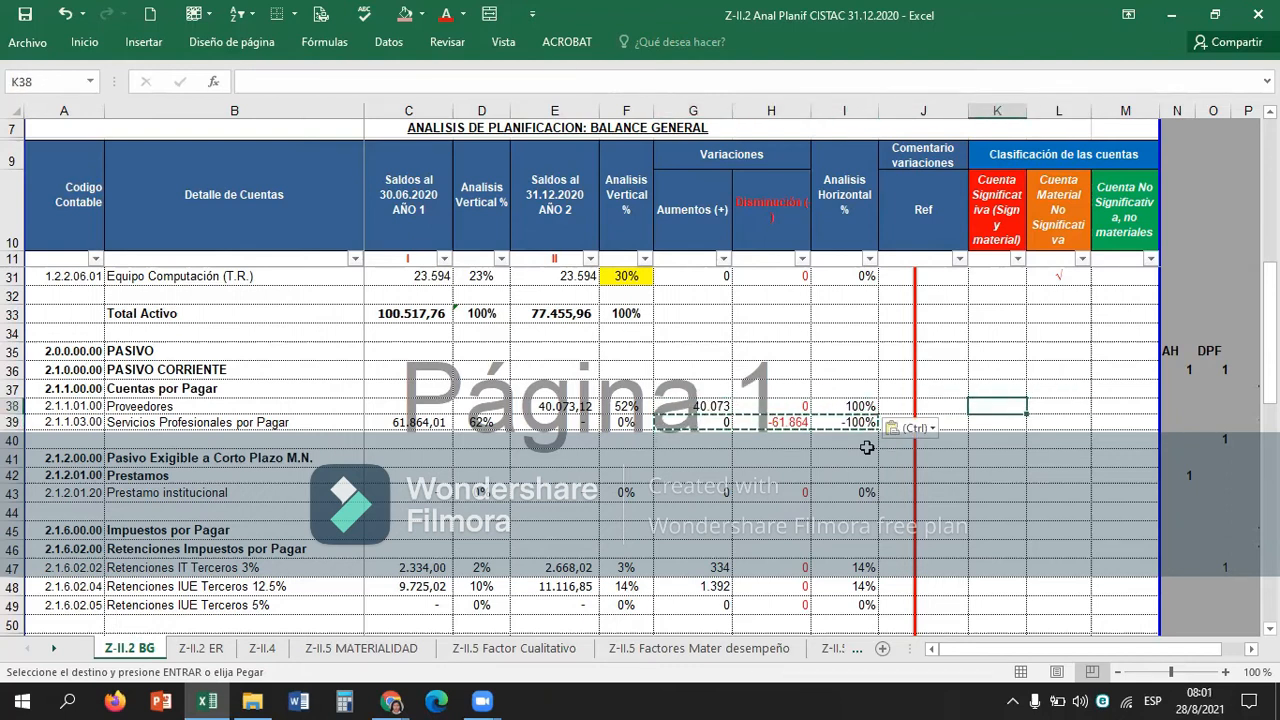
key("Left")
key("Left")
key("Left")
key("Left")
key("Left")
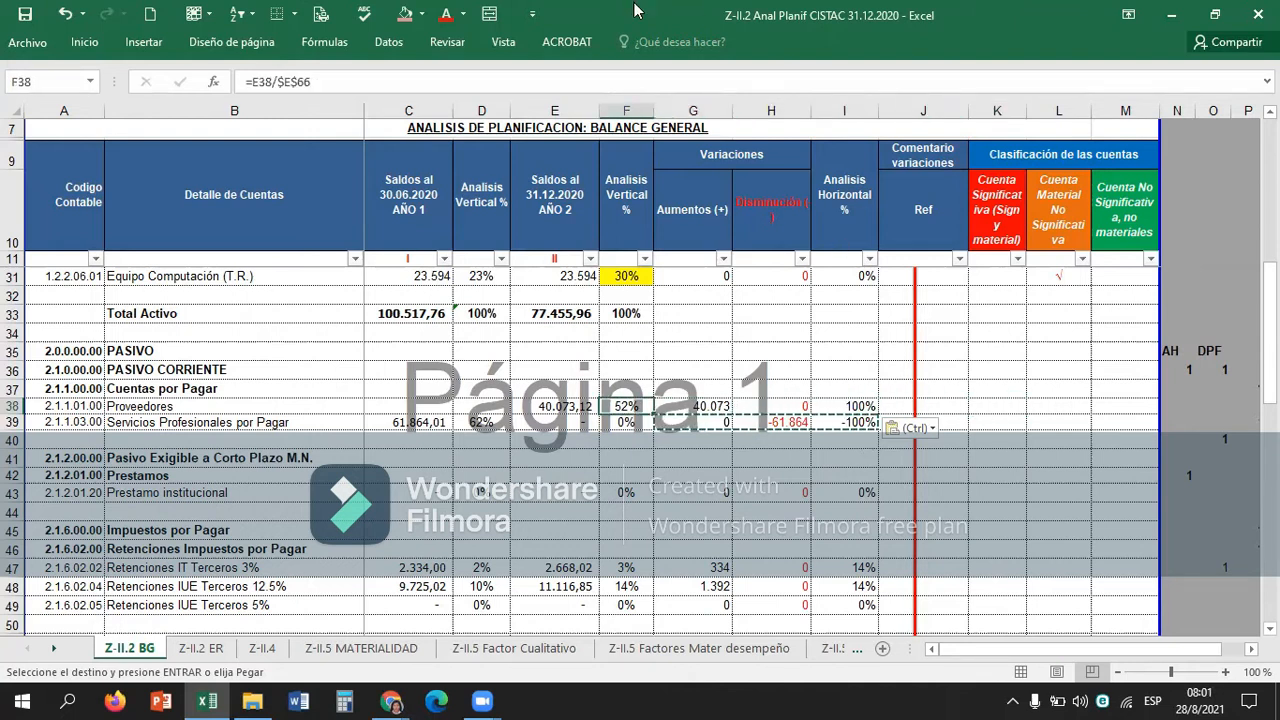
left_click(417, 12)
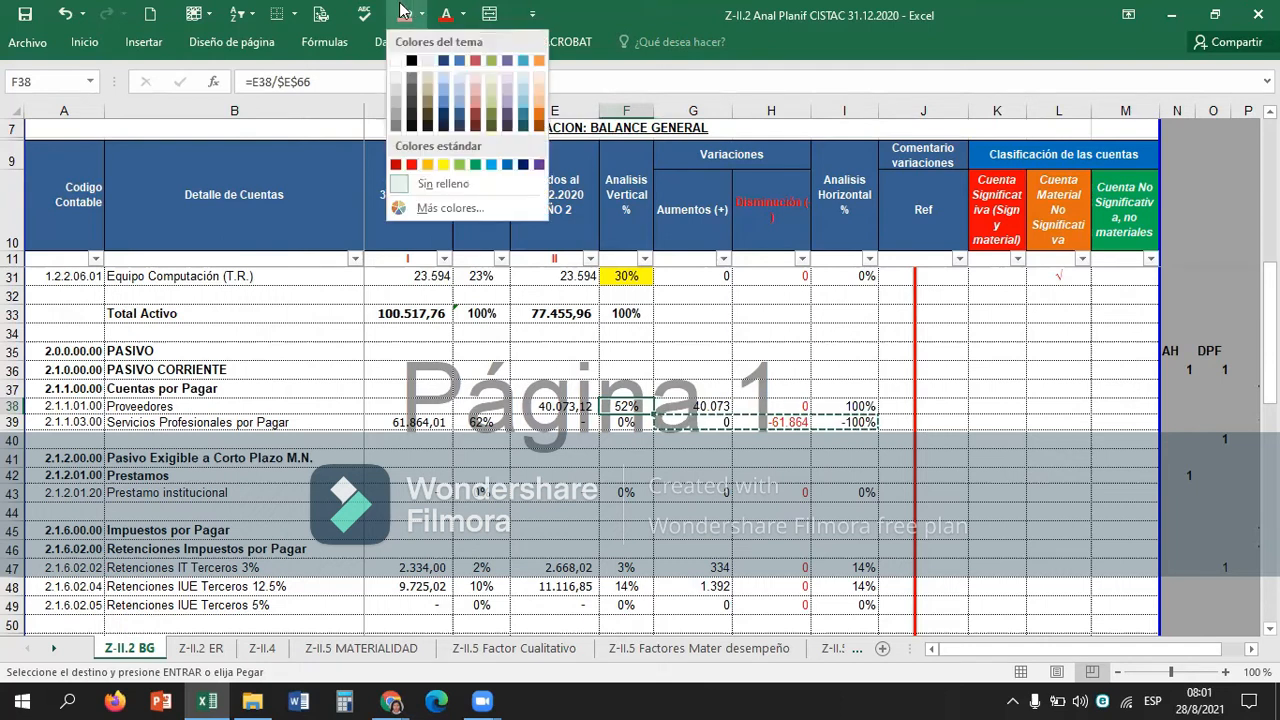
left_click(475, 92)
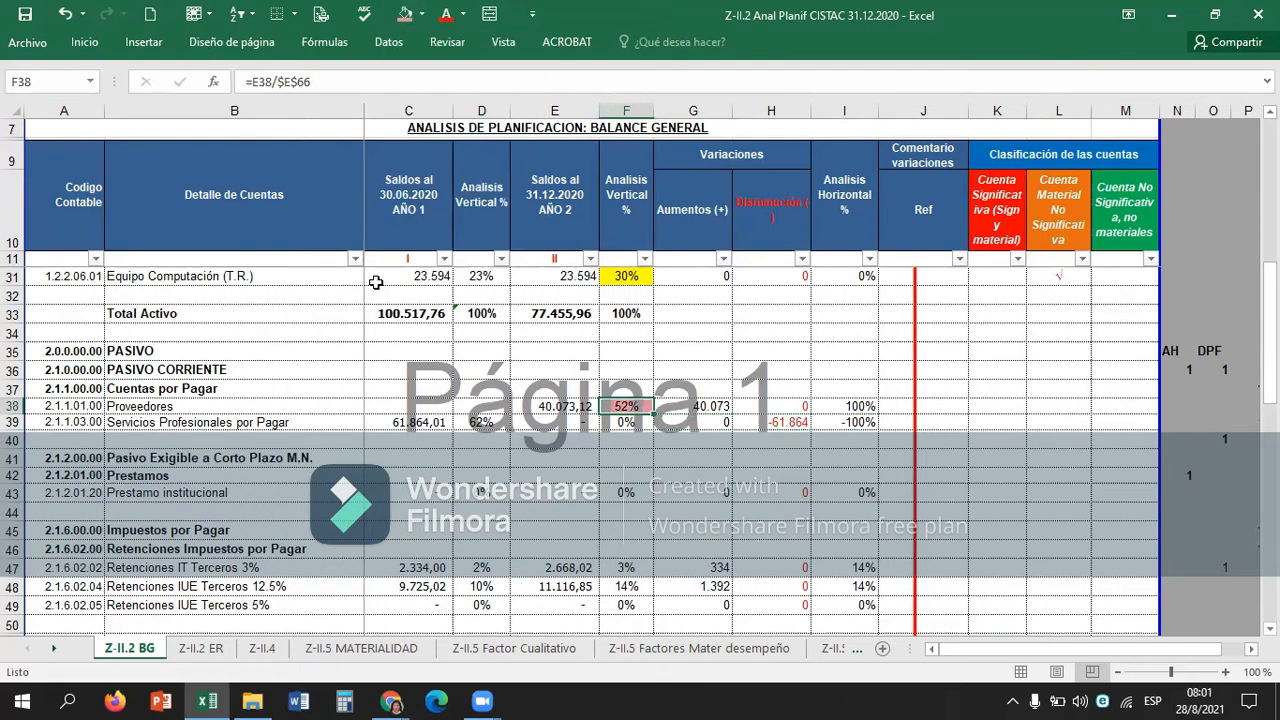
Apply the same light red fill to the Proveedores horizontal analysis percentage in I38.
key("Right")
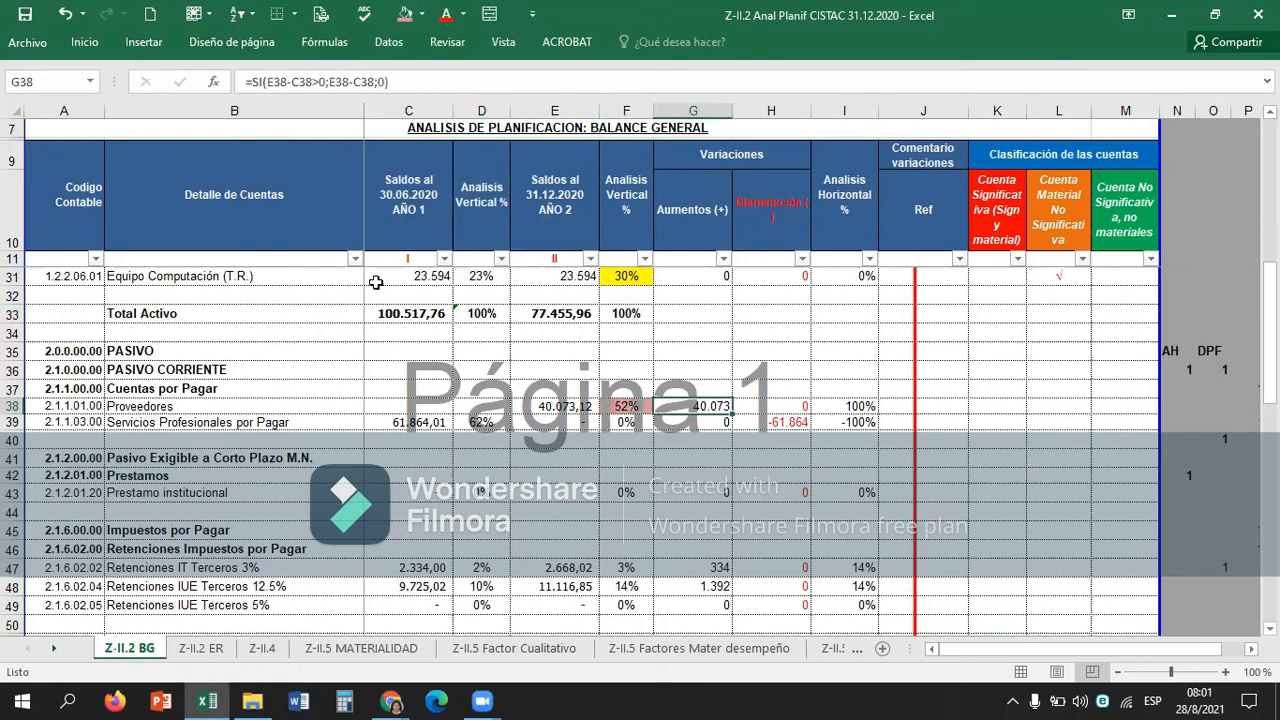
key("Right")
key("Right")
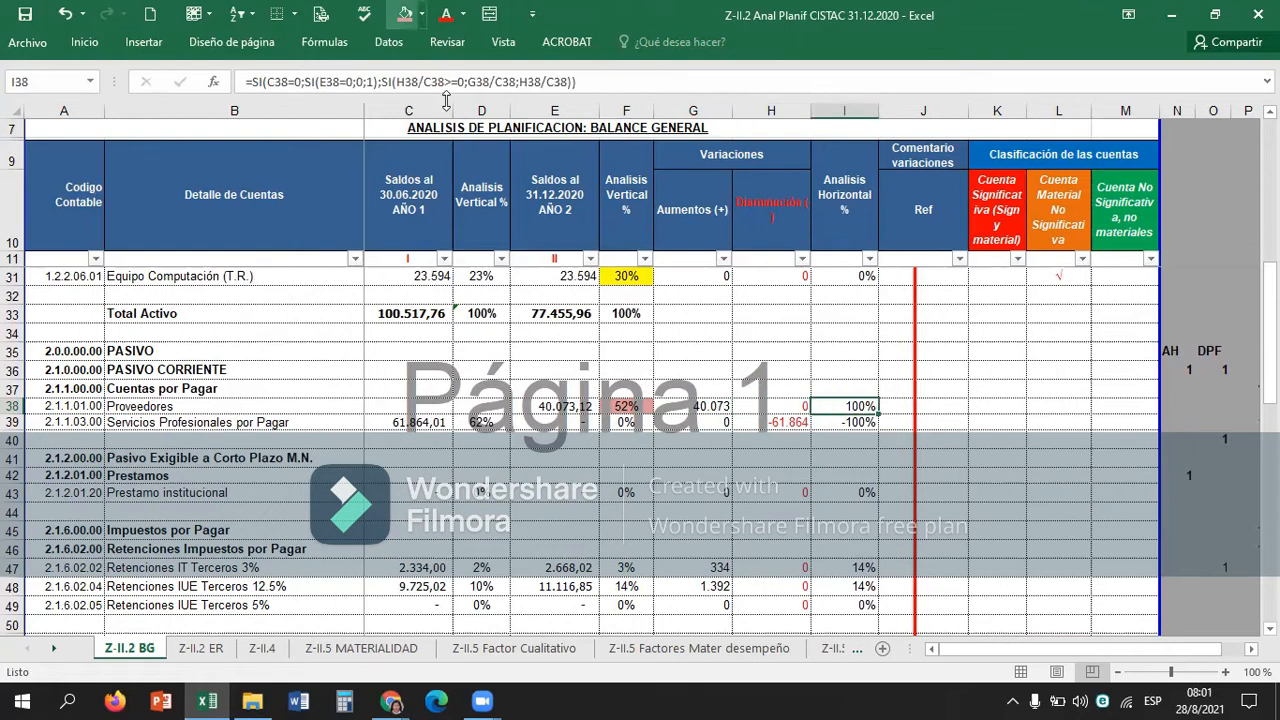
left_click(405, 14)
key("Right")
key("Right")
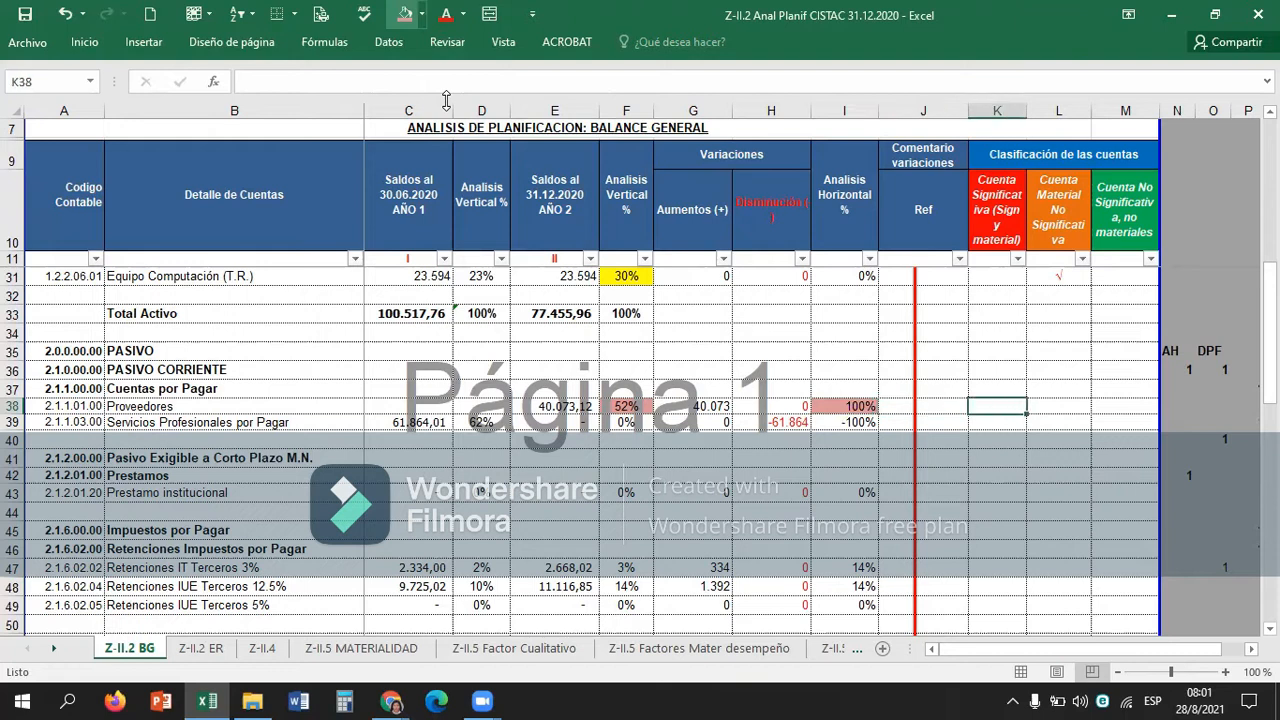
Classify Proveedores as a significant account by copying the check mark from L31 into K38.
key("Right")
key("Right")
key("Left")
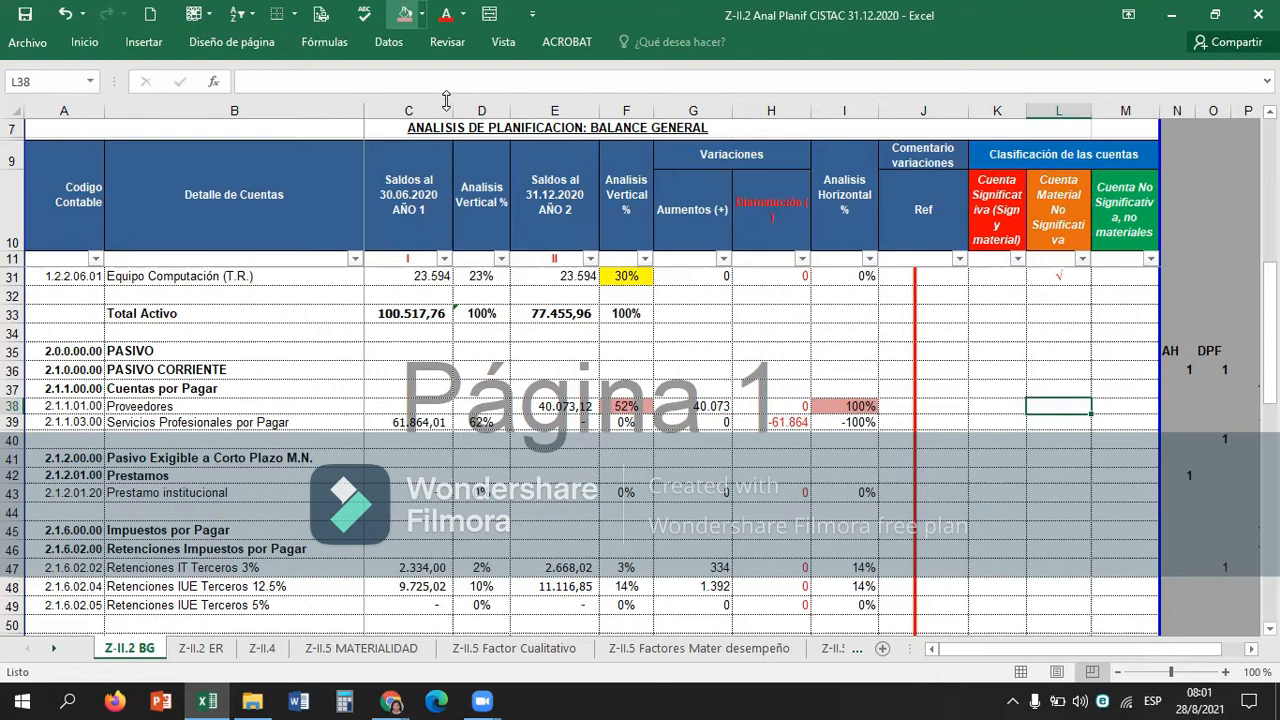
key("Up")
key("Up")
key("Up")
key("Up")
key("Up")
key("Up")
key("Up")
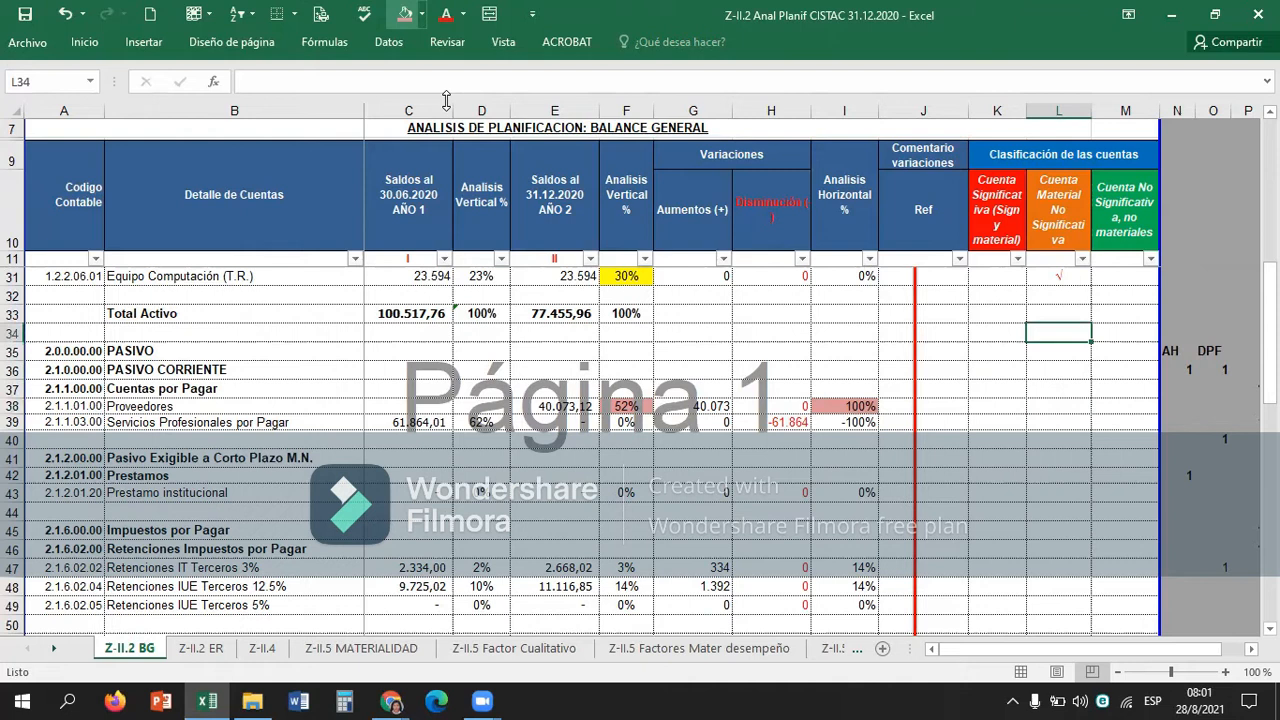
key("ctrl+c")
key("Down")
key("Down")
key("Down")
key("Down")
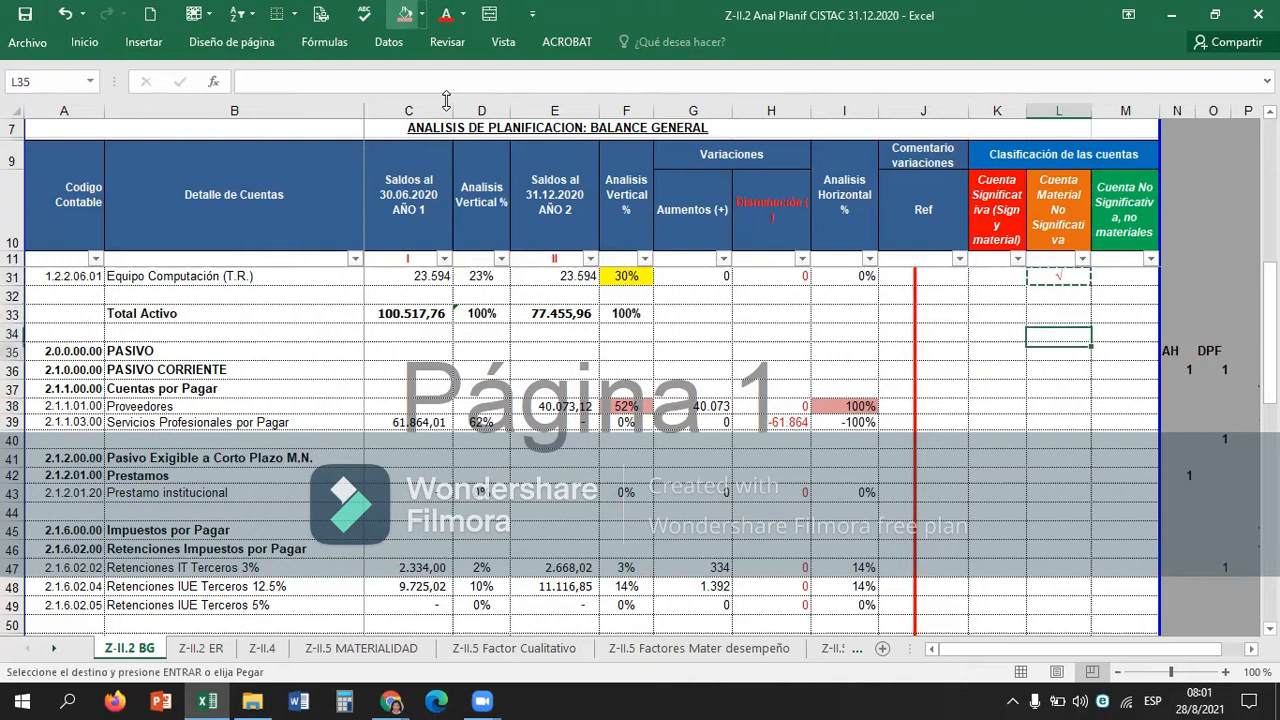
key("Left")
key("Down")
key("Down")
key("Down")
key("ctrl+v")
key("Down")
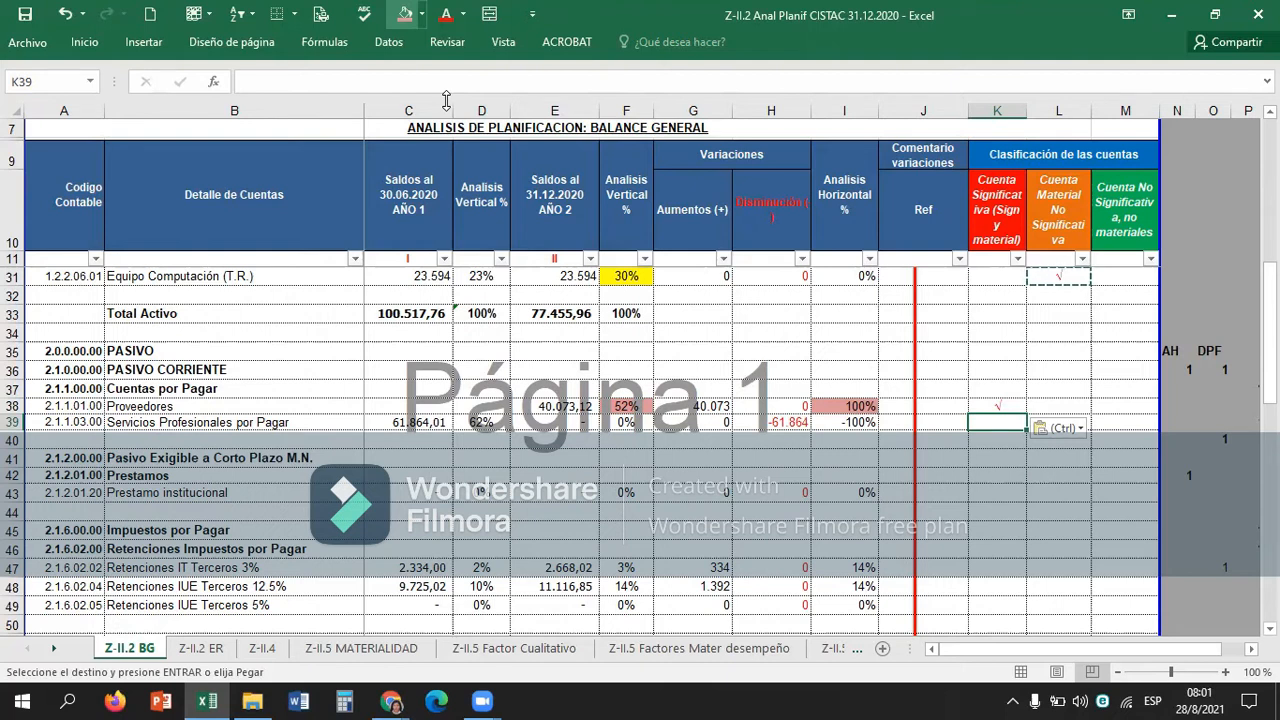
Classify Servicios Profesionales por Pagar as material but not significant by pasting the check mark into L39.
scroll(446, 100, "up", 2)
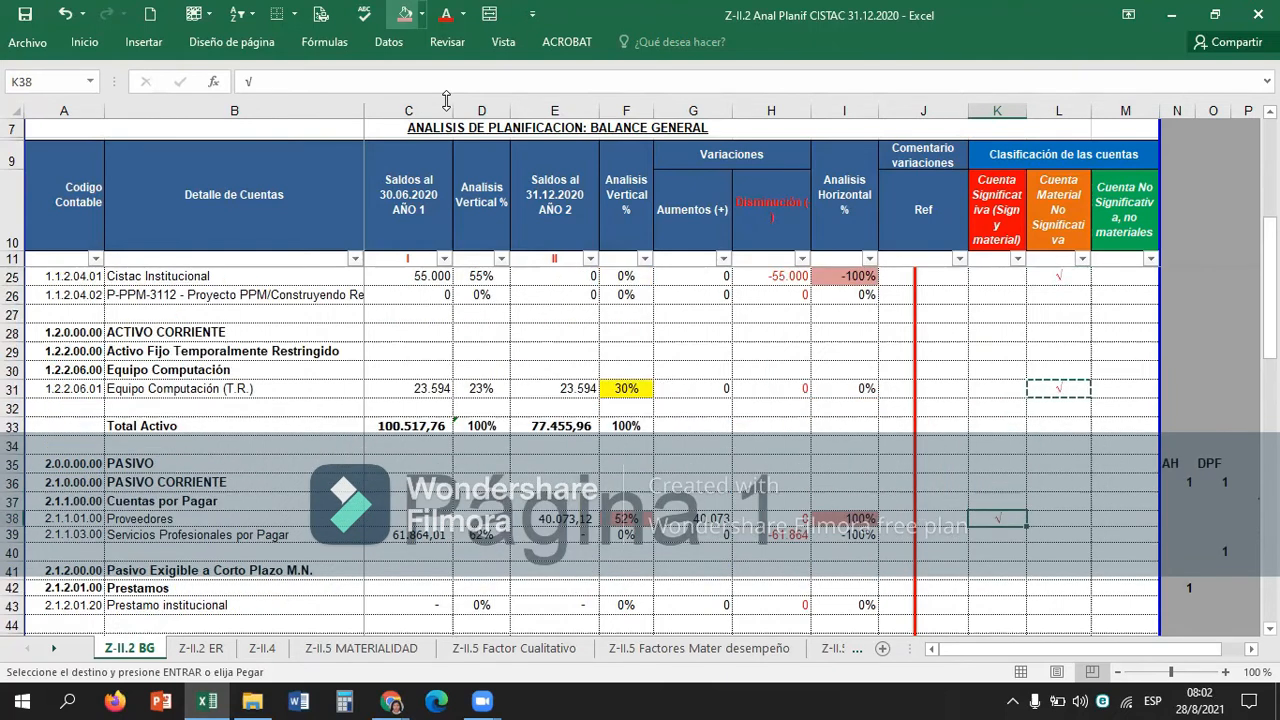
key("Up")
key("Down")
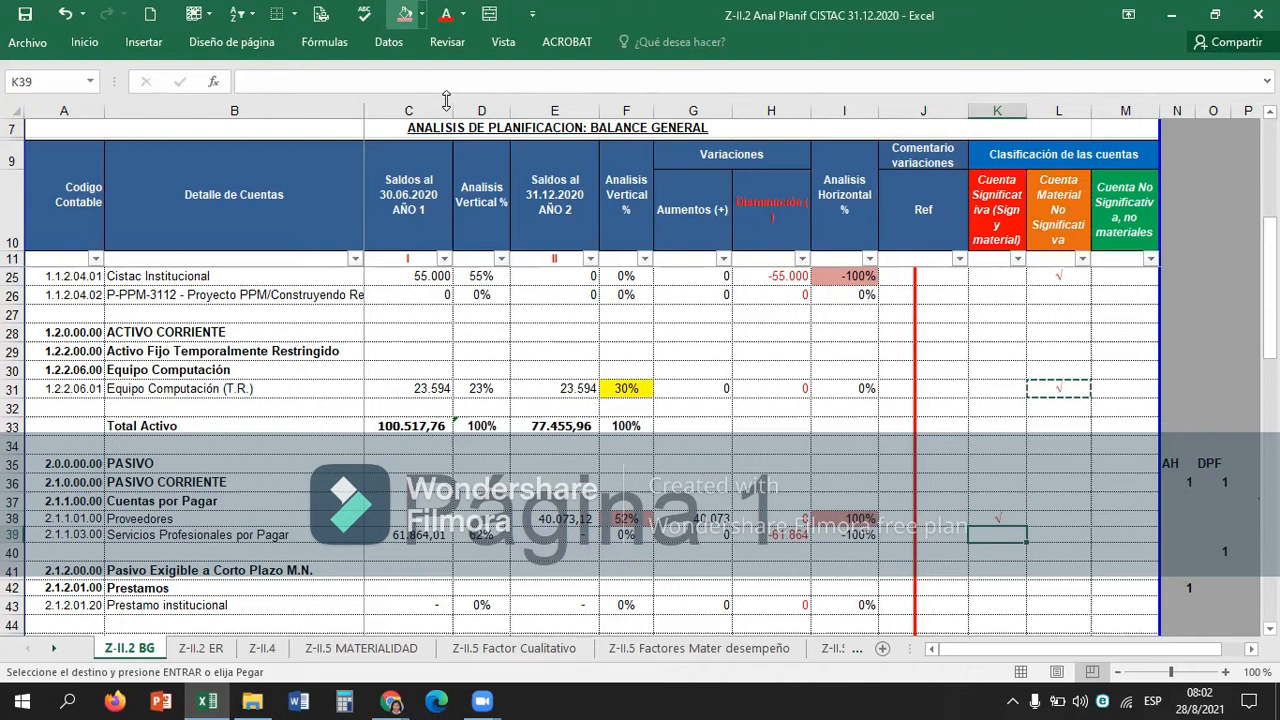
key("Right")
key("ctrl+v")
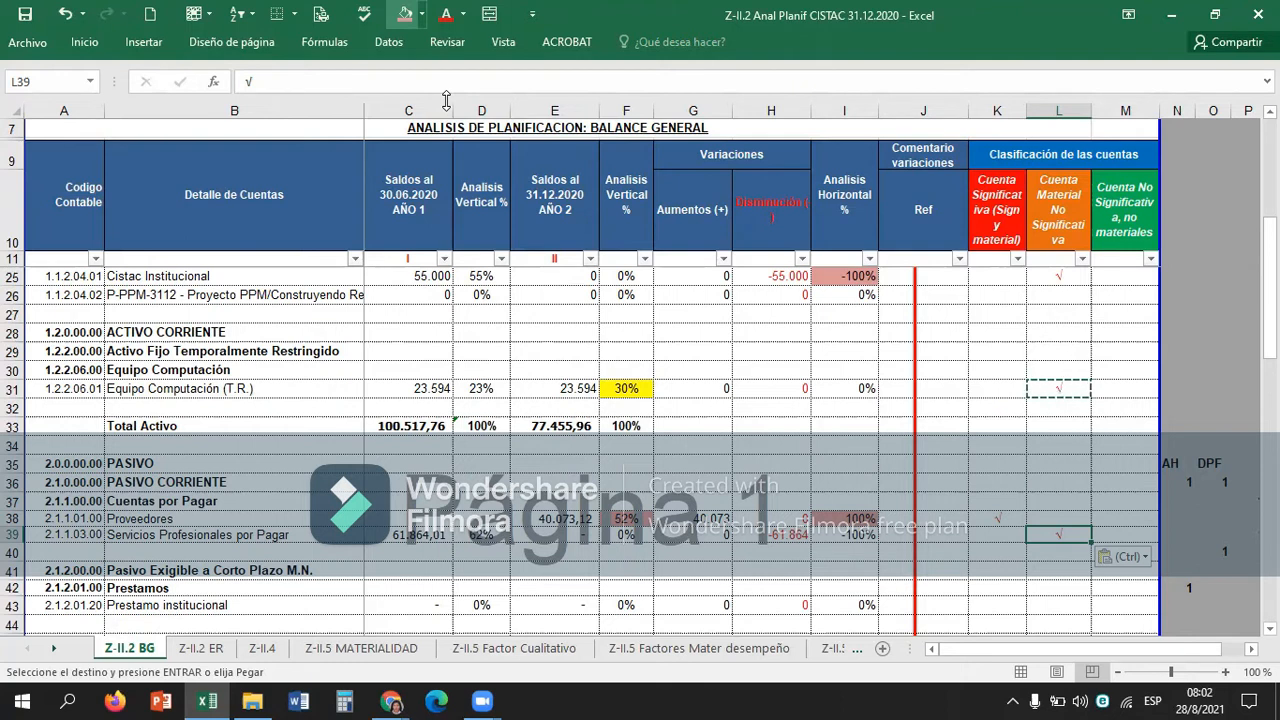
Examine the Prestamo institucional and Retenciones Impuestos por Pagar accounts to decide their classification, ending on K47.
key("Left")
key("Down")
key("Down")
key("Down")
key("Down")
key("Down")
key("Down")
key("Down")
key("Down")
key("Down")
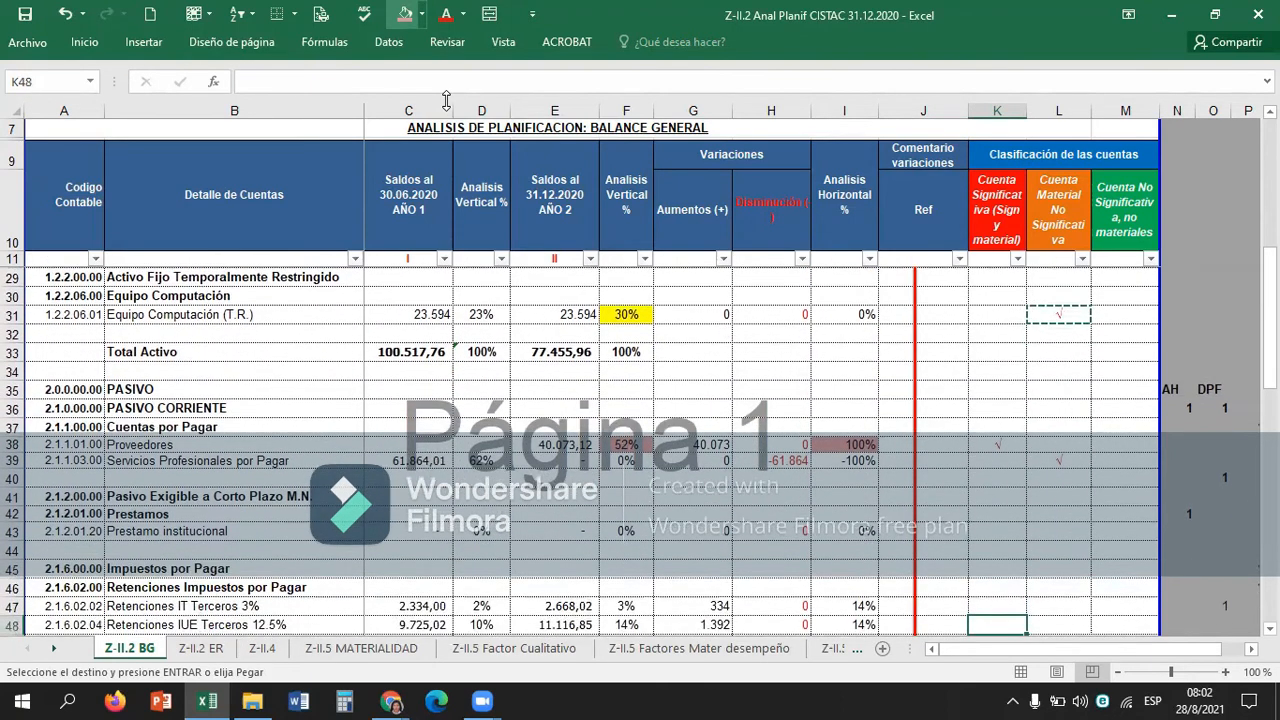
key("Down")
key("Down")
key("Down")
key("Down")
key("Up")
key("Up")
key("Up")
key("Up")
key("Up")
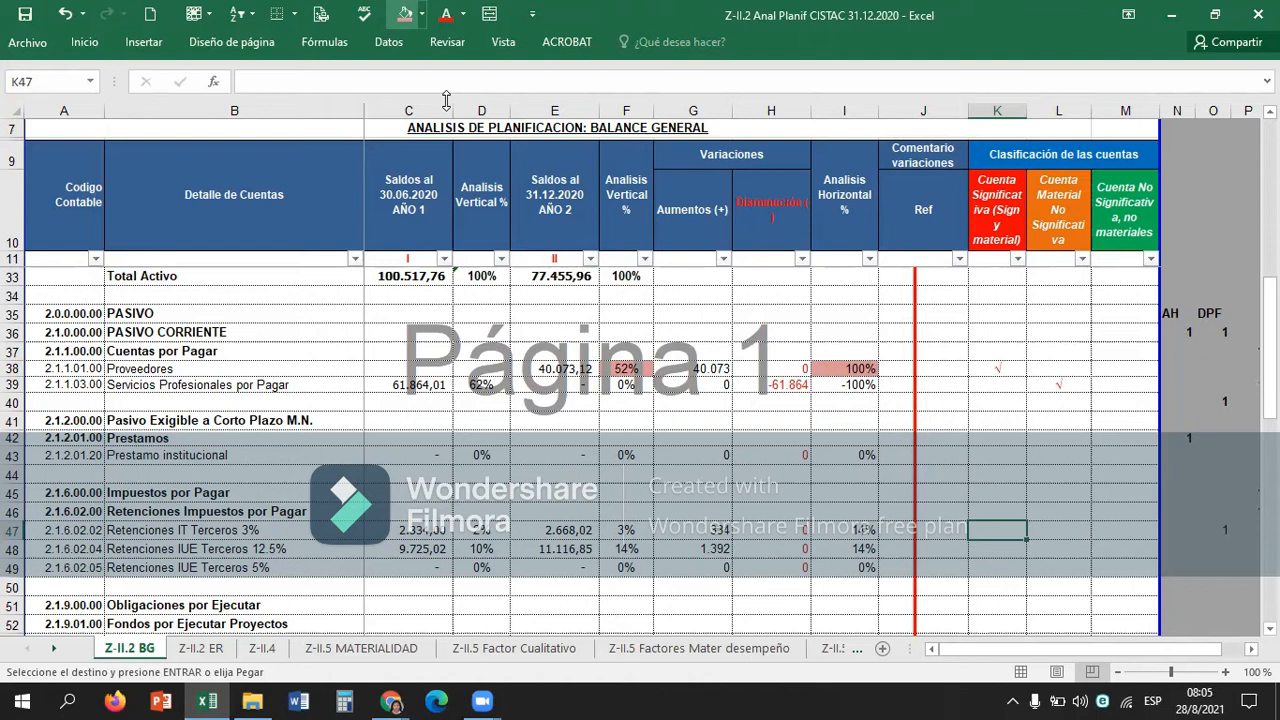
Classify the three tax withholding accounts (IT 3%, IUE 12.5%, IUE 5%) as significant by copying the K38 check mark into K47:K49.
key("Up")
key("Up")
key("Up")
key("Up")
key("Up")
key("Up")
key("Up")
key("Up")
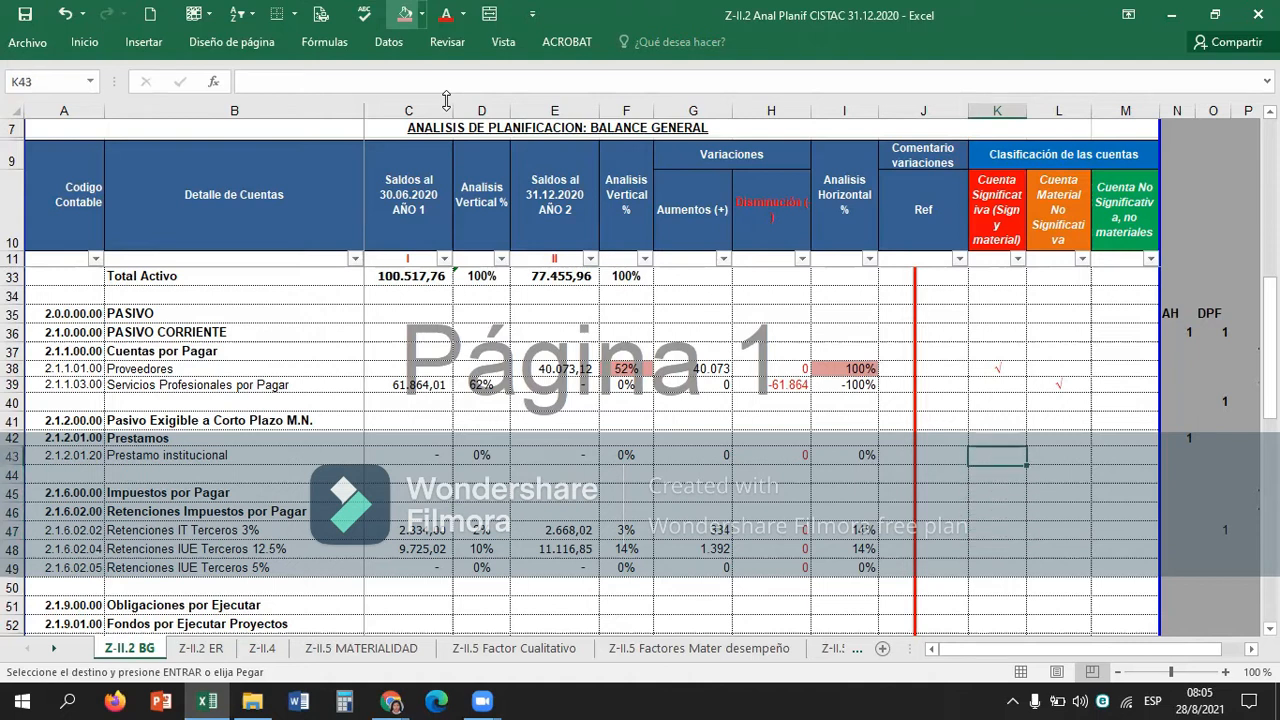
key("Up")
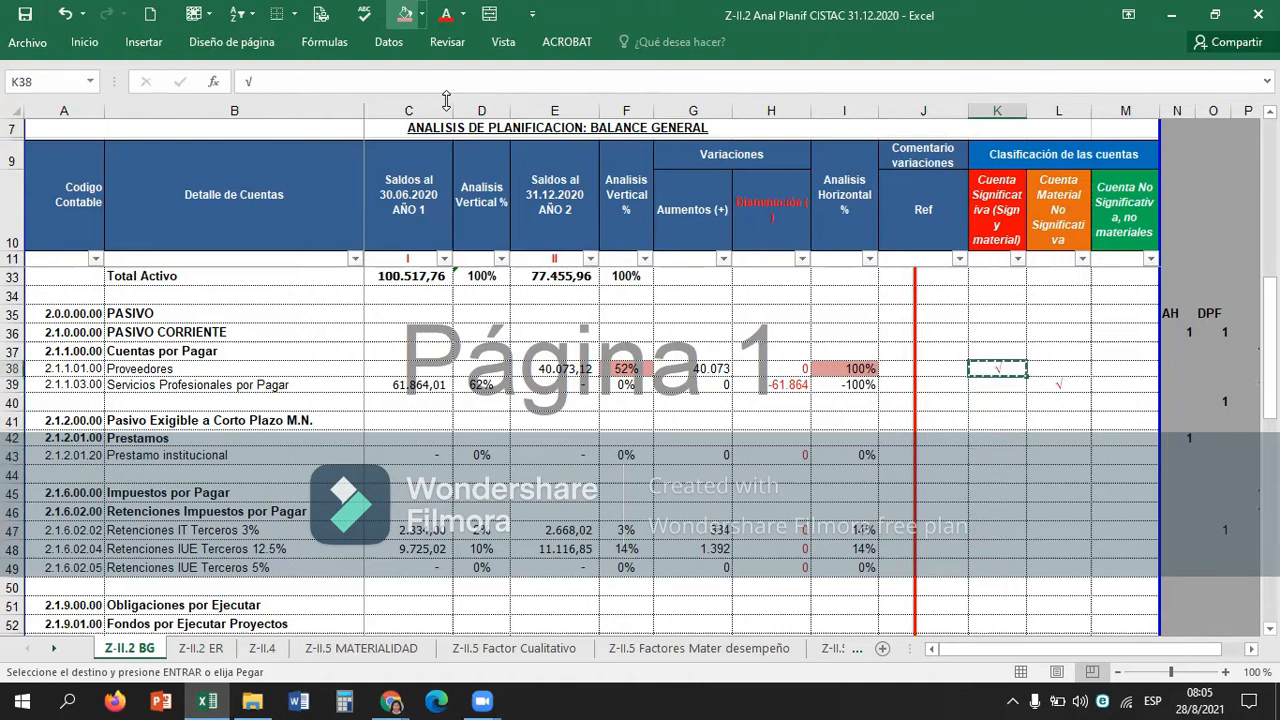
key("Down")
key("Down")
key("Down")
key("Down")
key("Down")
key("Down")
key("Down")
key("Down")
key("Down")
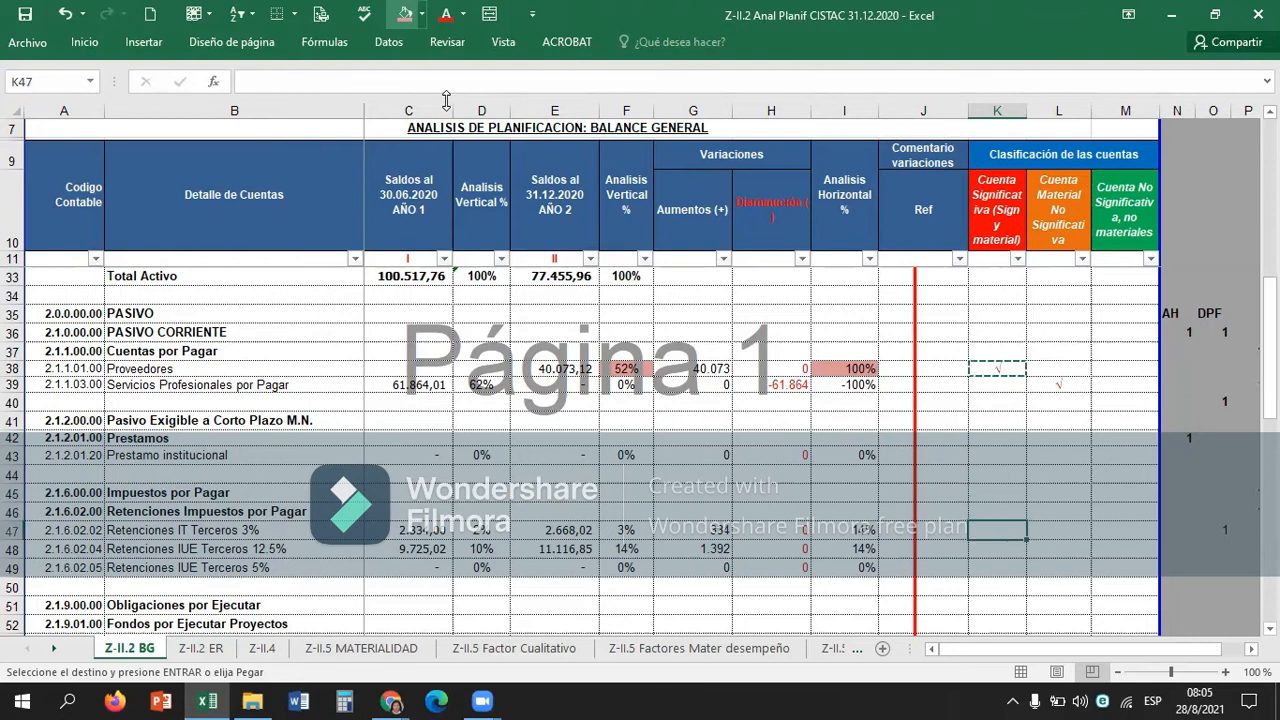
key("shift+Down")
key("shift+Down")
key("ctrl+v")
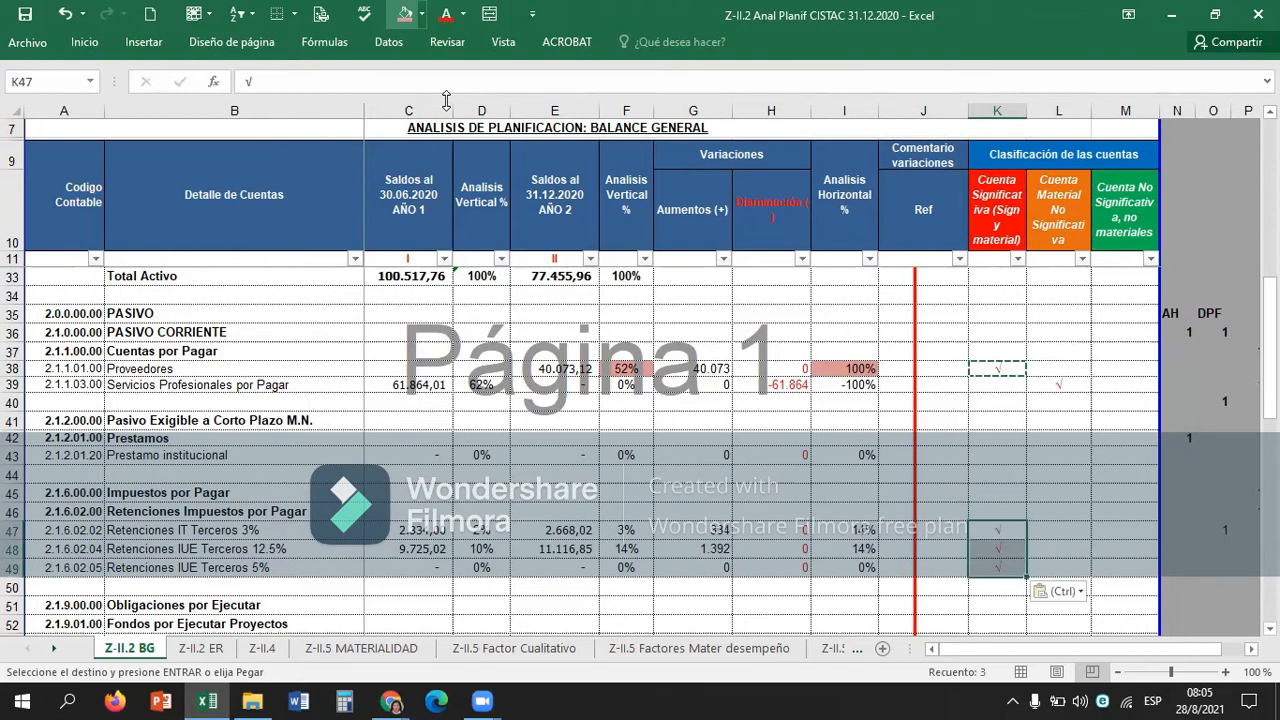
key("Down")
key("Down")
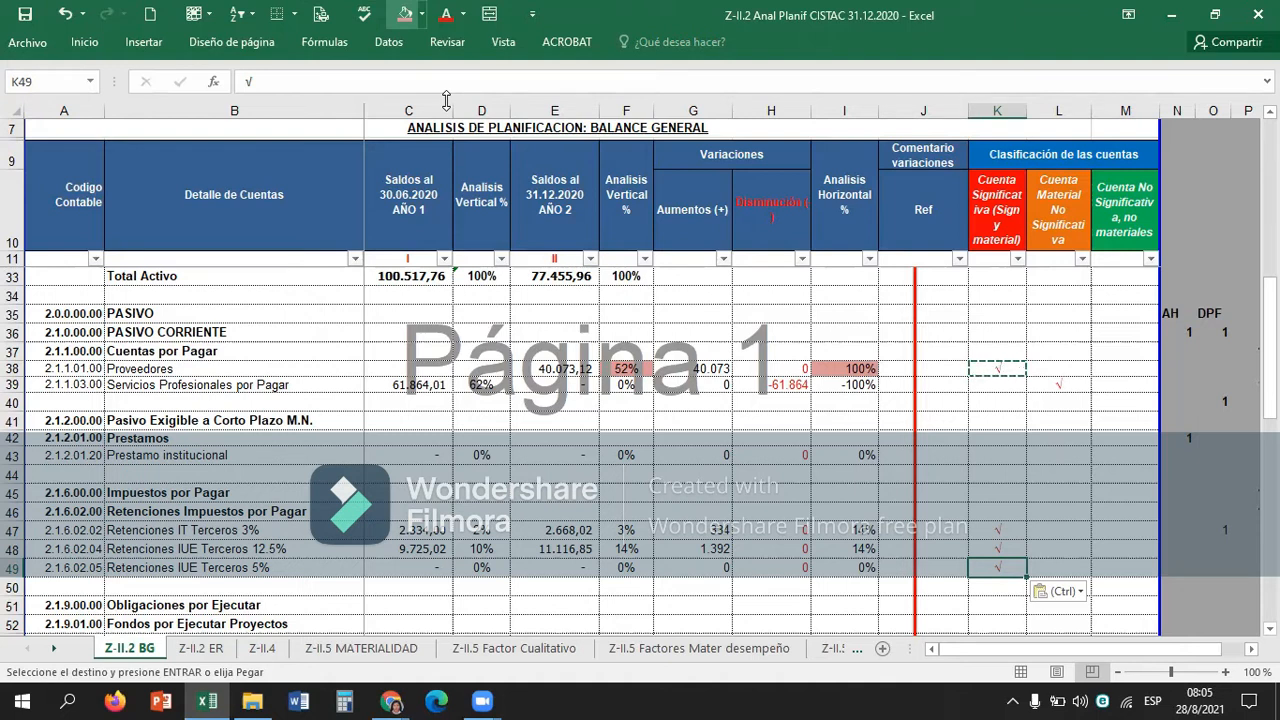
Highlight the vertical analysis percentage of Retenciones IUE Terceros 12.5% in F48 with the light red fill.
left_click(603, 543)
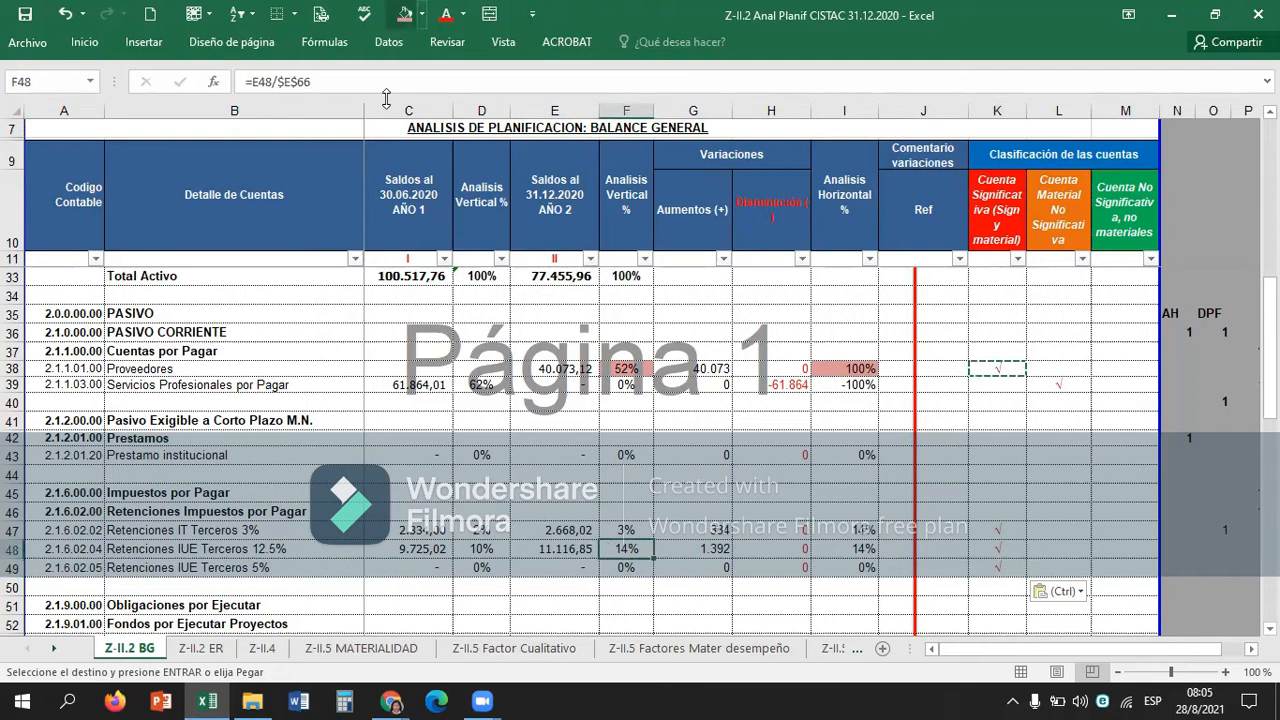
left_click(404, 14)
left_click(994, 588)
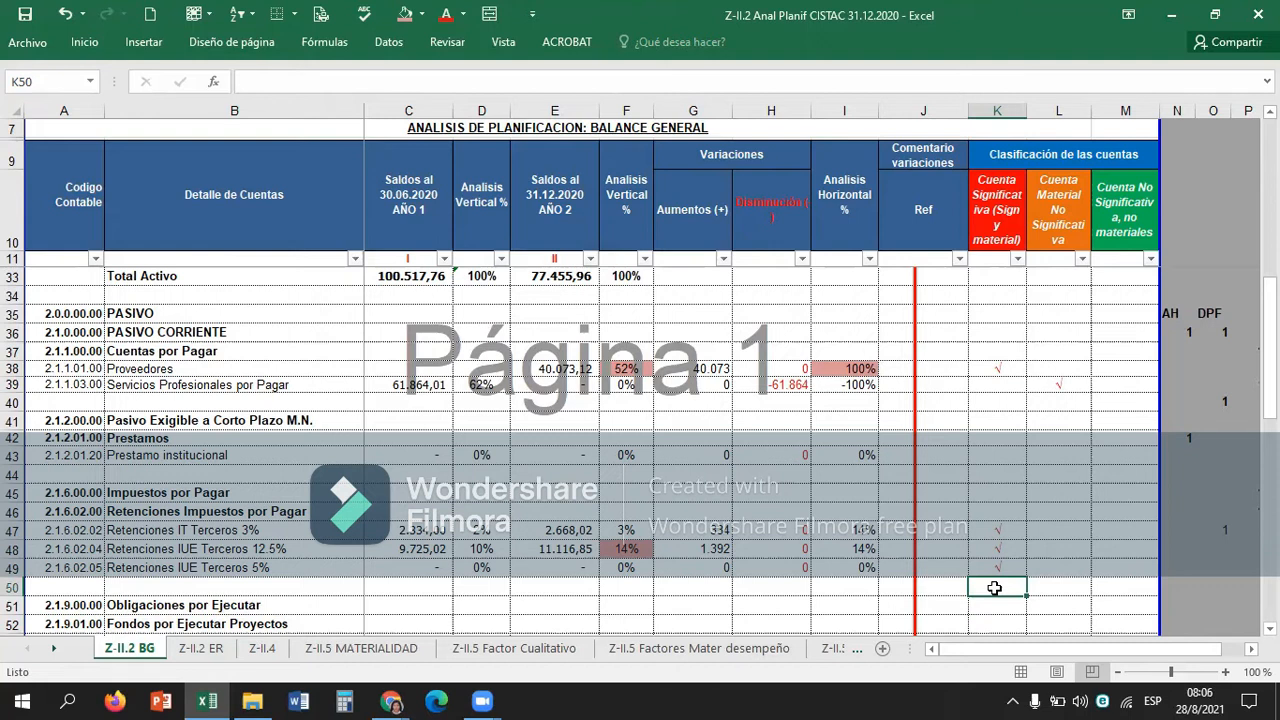
Highlight the horizontal analysis percentage of Fondos por Ejecutar Proyectos in I53 with the light red fill.
key("Down")
key("Down")
key("Down")
key("Down")
key("Down")
key("Down")
key("Down")
key("Down")
key("Down")
key("Down")
key("Down")
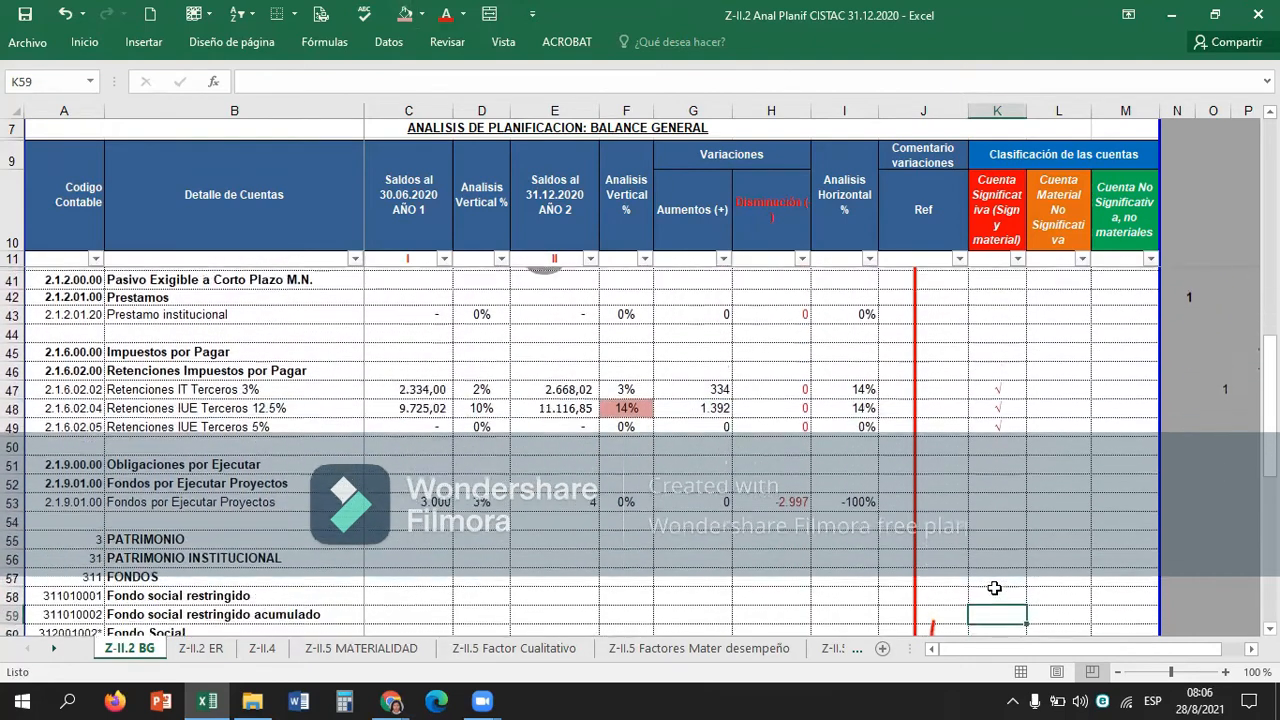
key("Down")
key("Down")
key("Down")
key("Up")
key("Up")
key("Up")
key("Up")
key("Up")
key("Up")
key("Up")
key("Up")
key("Up")
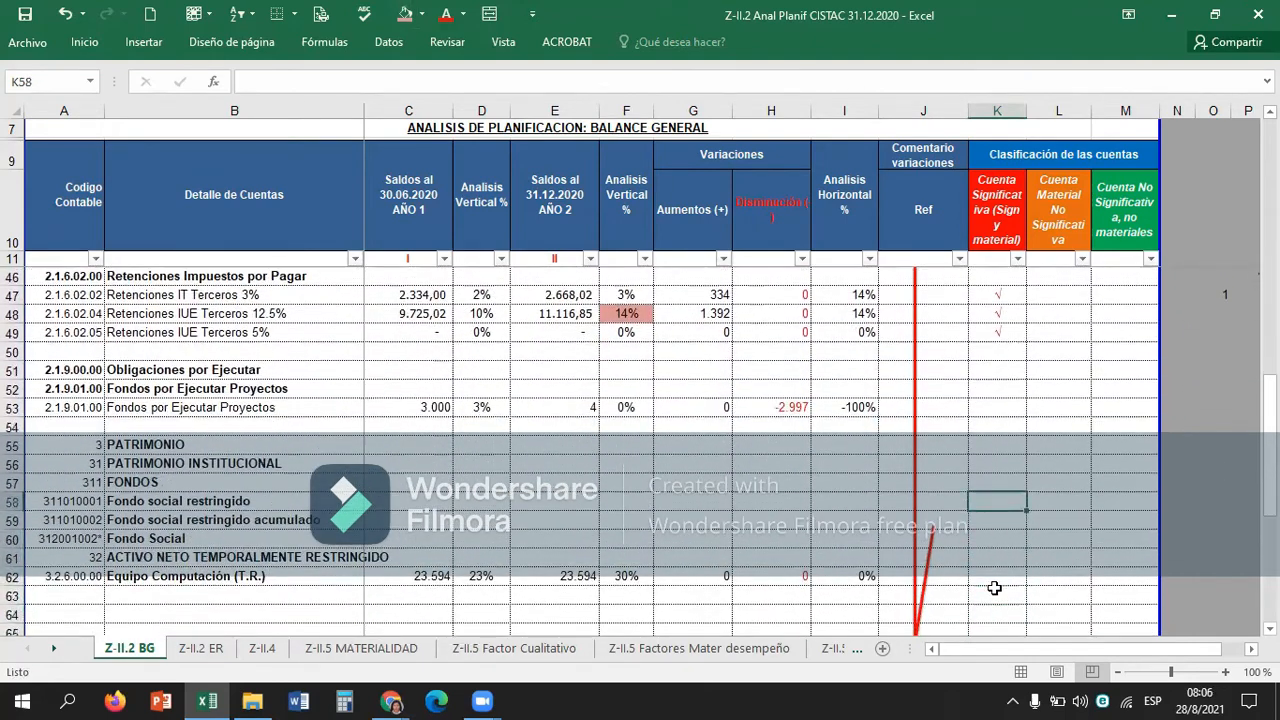
key("Up")
key("Up")
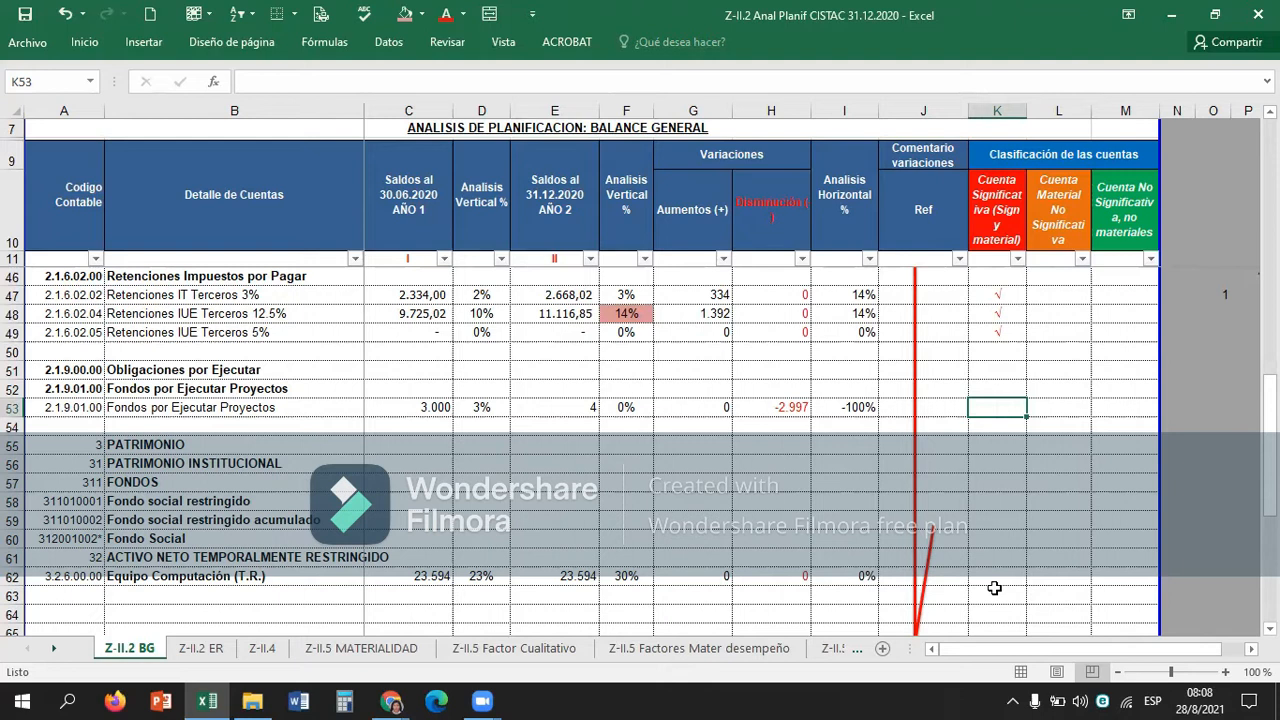
key("Left")
key("Left")
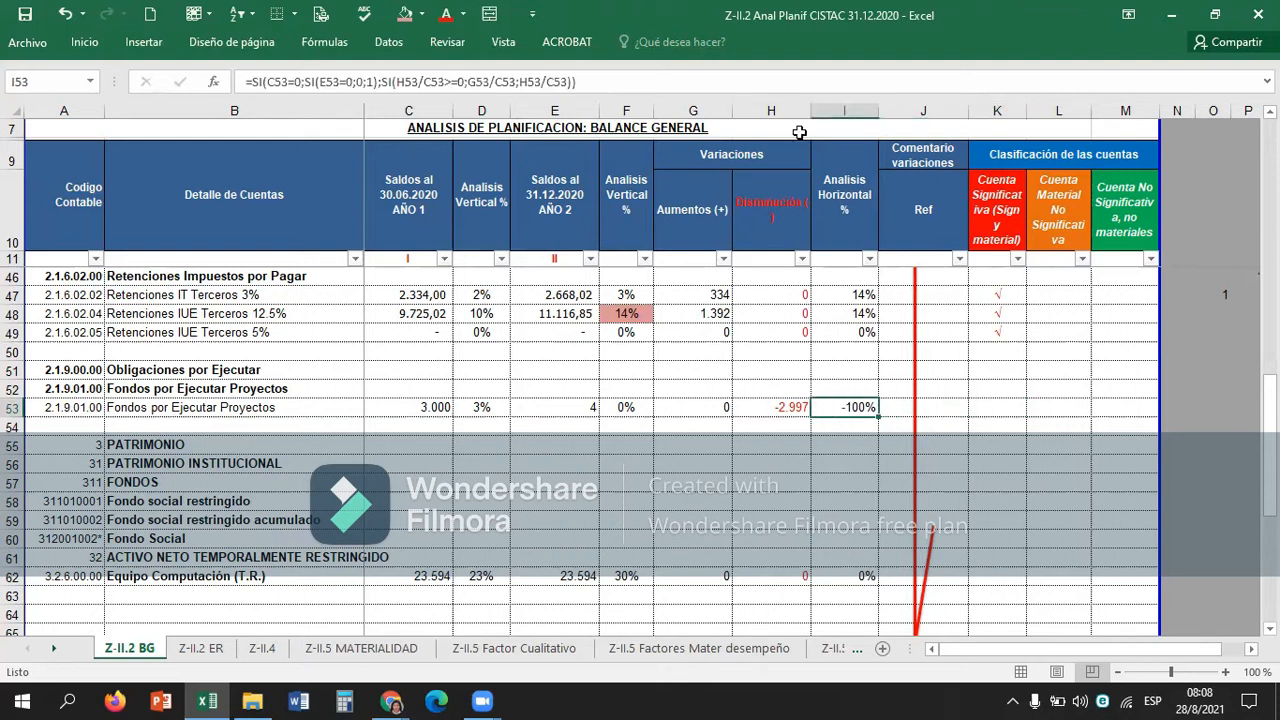
left_click(405, 13)
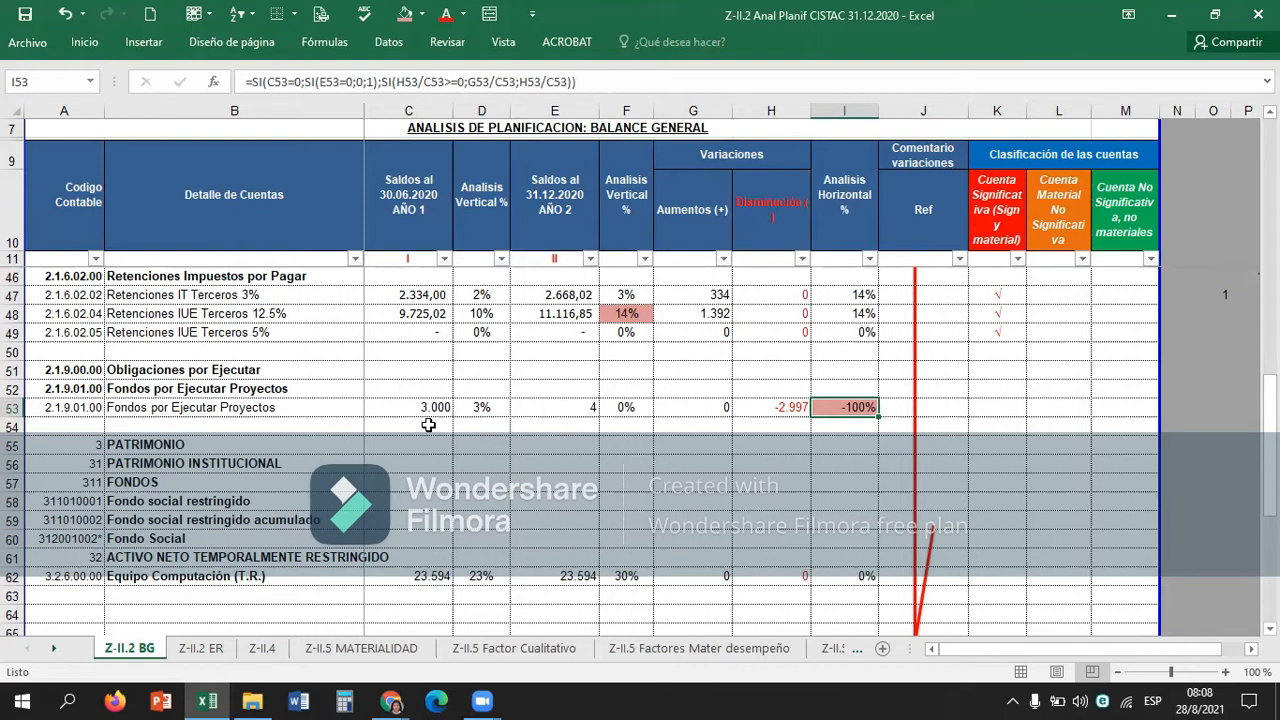
Examine the Fondos por Ejecutar Proyectos balances and variations across row 53 to decide the account's classification.
key("Left")
key("Left")
key("Left")
key("Left")
key("Left")
key("Left")
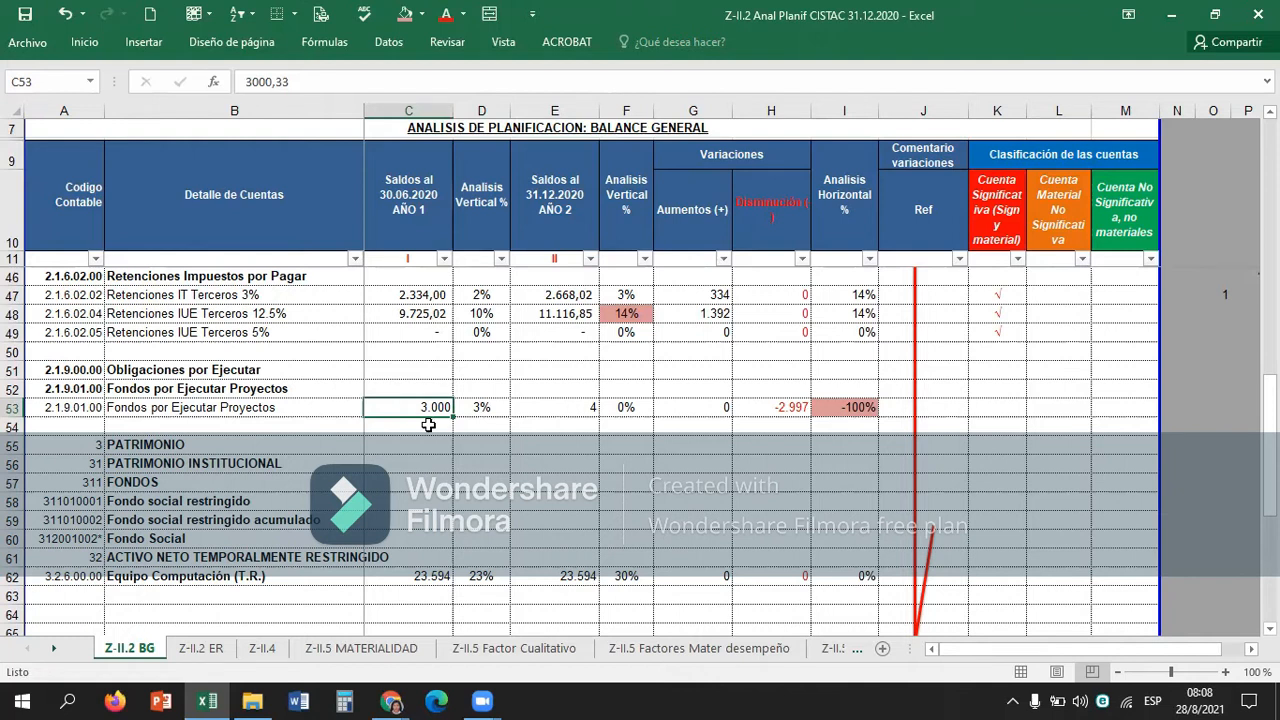
key("Right")
key("Right")
key("Right")
key("Right")
key("Right")
key("Right")
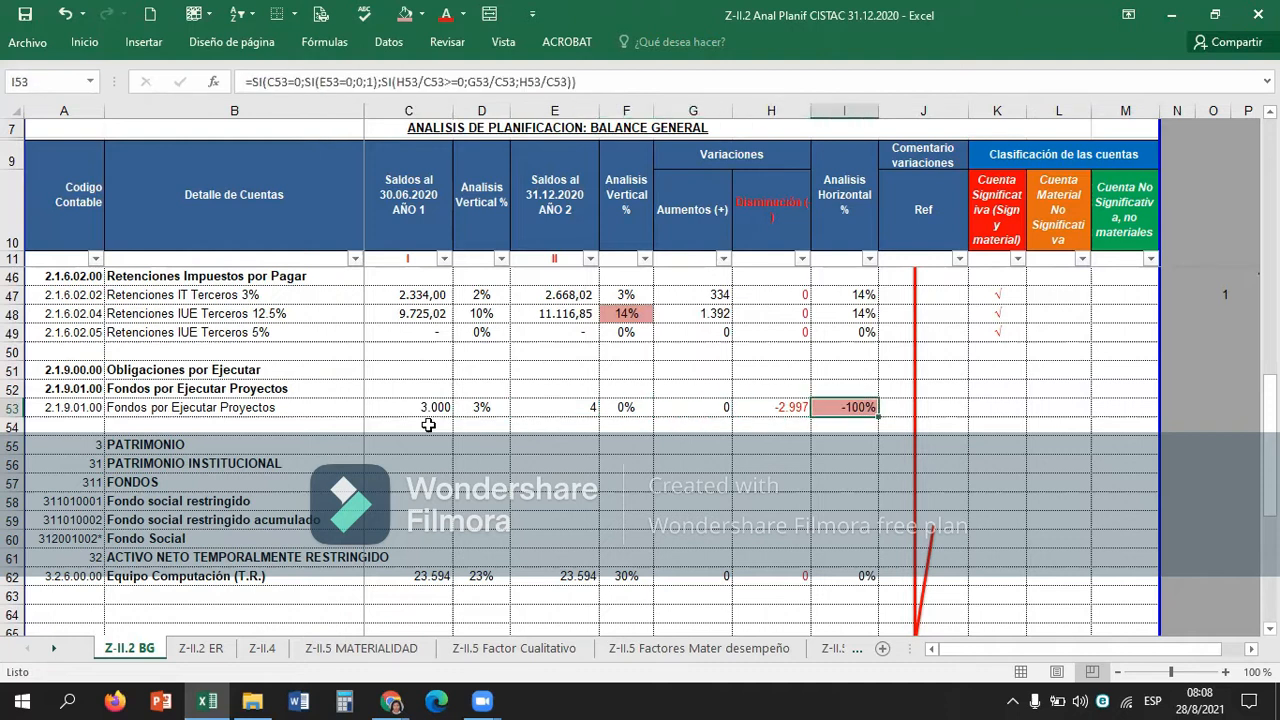
key("Right")
key("Right")
key("Right")
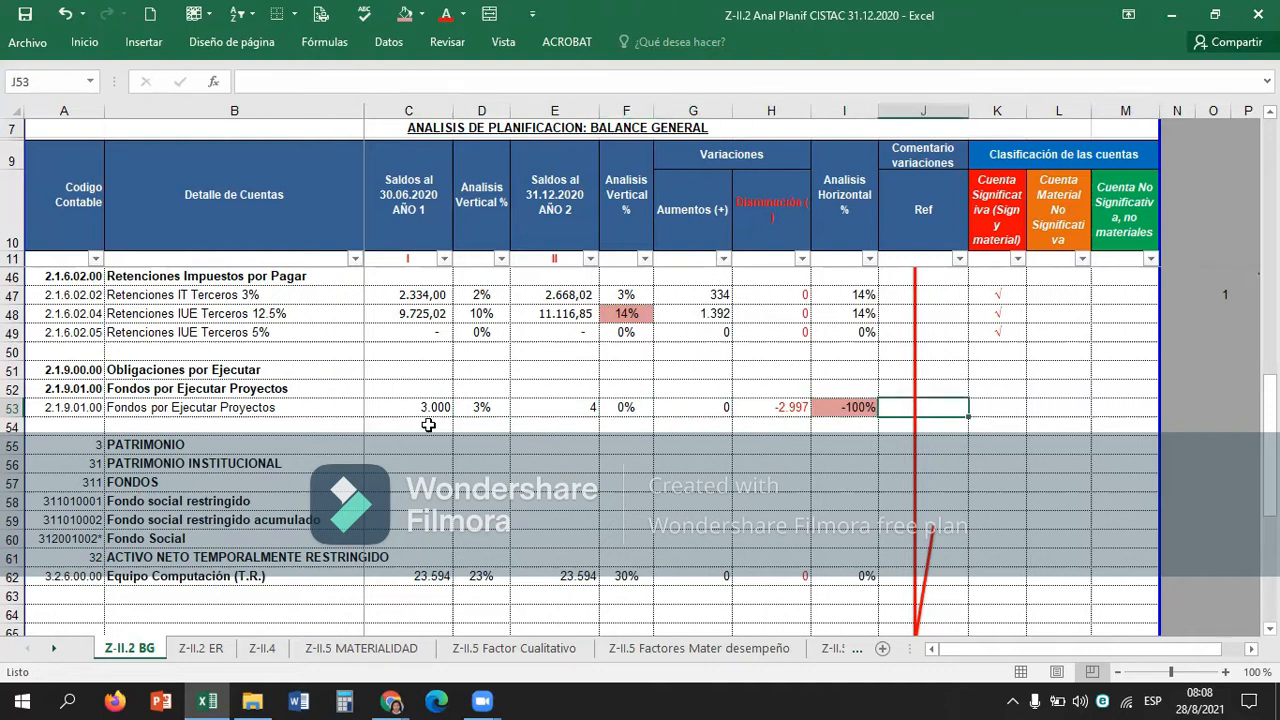
key("Left")
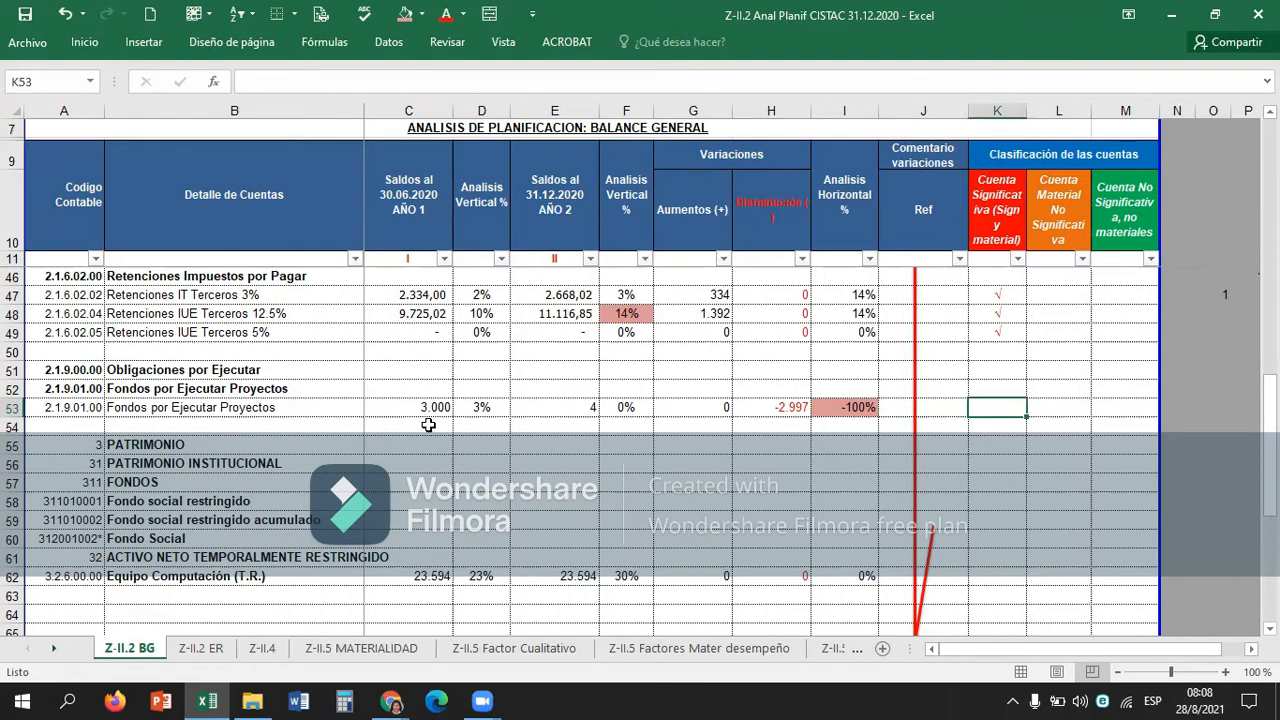
Classify Fondos por Ejecutar Proyectos as a significant account by copying the check mark from K49 into K53.
left_click(1005, 333)
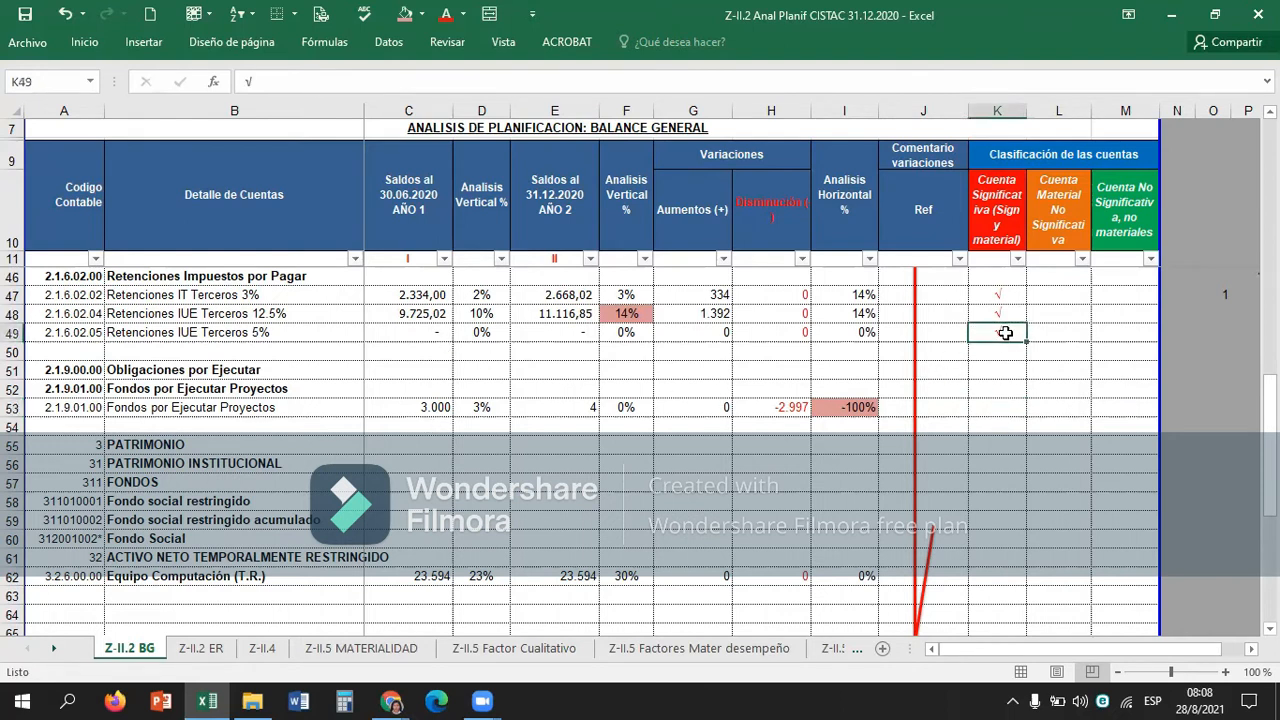
key("ctrl+c")
key("Down")
key("Down")
key("Down")
key("Down")
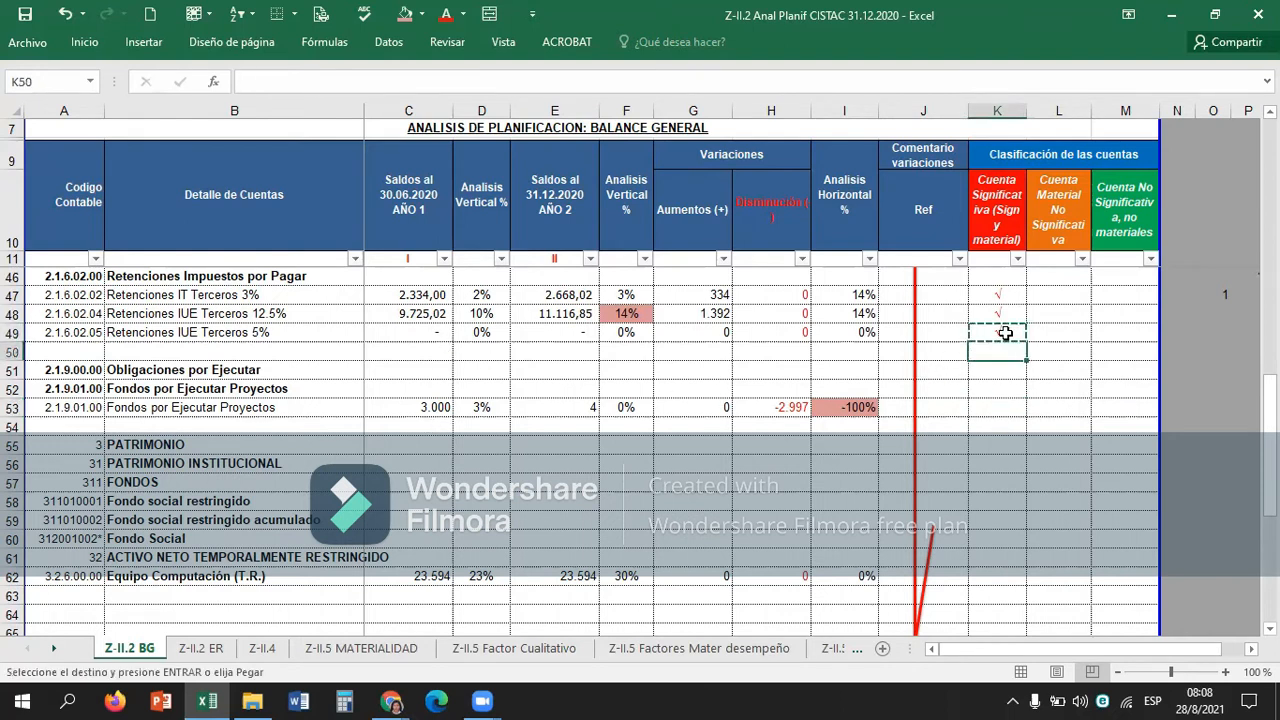
key("ctrl+v")
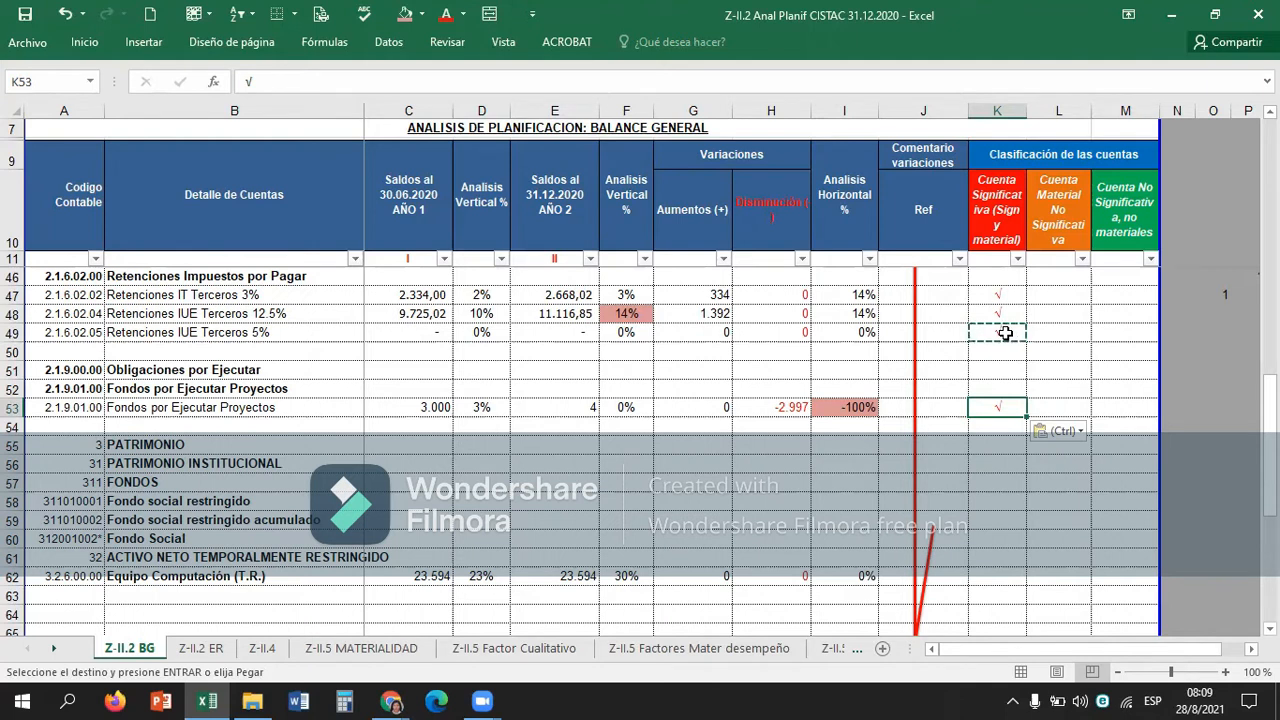
Examine the balances and variations of the equity account Equipo Computación (T.R.) in row 62 to decide its classification.
key("Down")
key("Down")
key("Down")
key("Down")
key("Down")
key("Down")
key("Down")
key("Down")
key("Down")
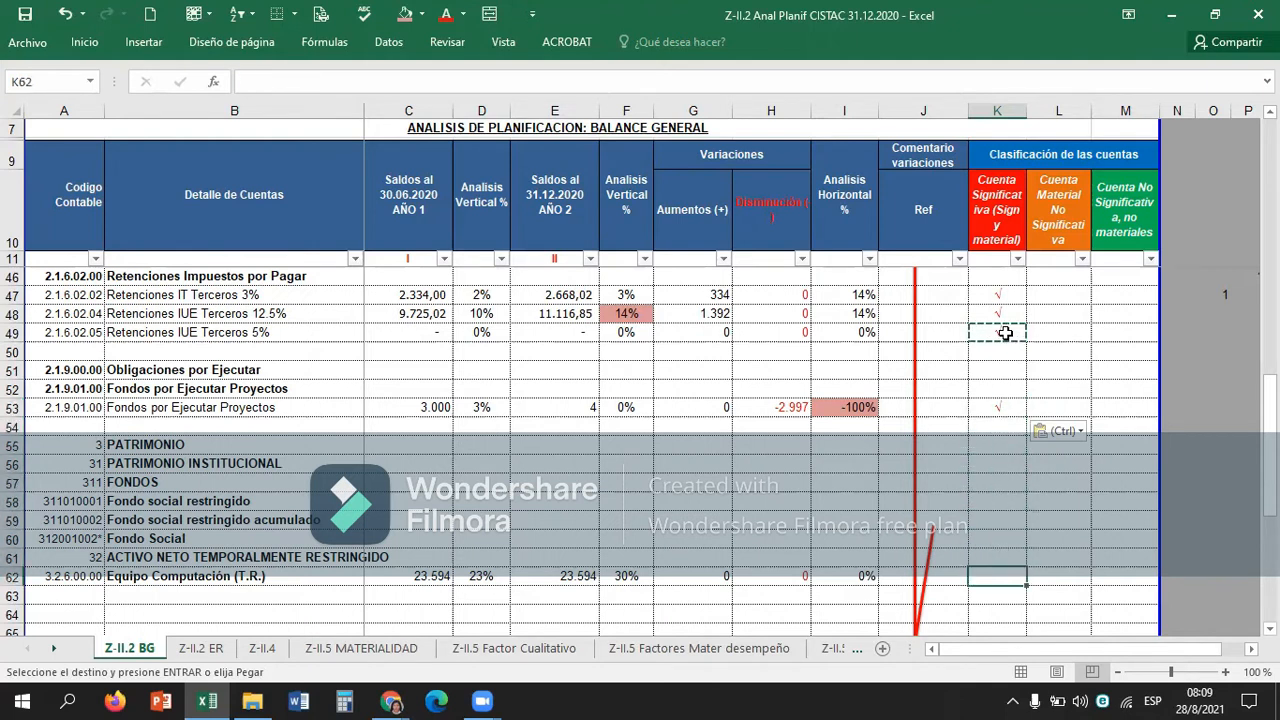
key("Left")
key("Left")
key("Left")
key("Left")
key("Left")
key("Left")
key("Right")
key("Right")
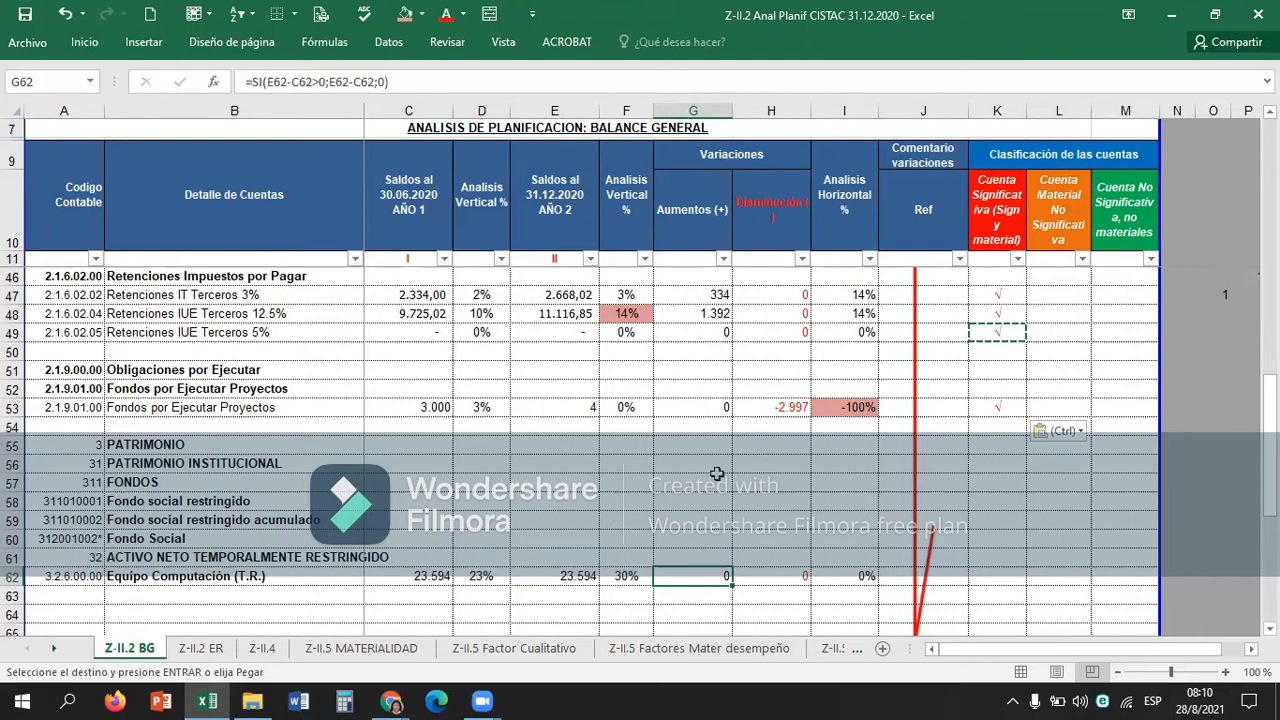
left_click(14, 576)
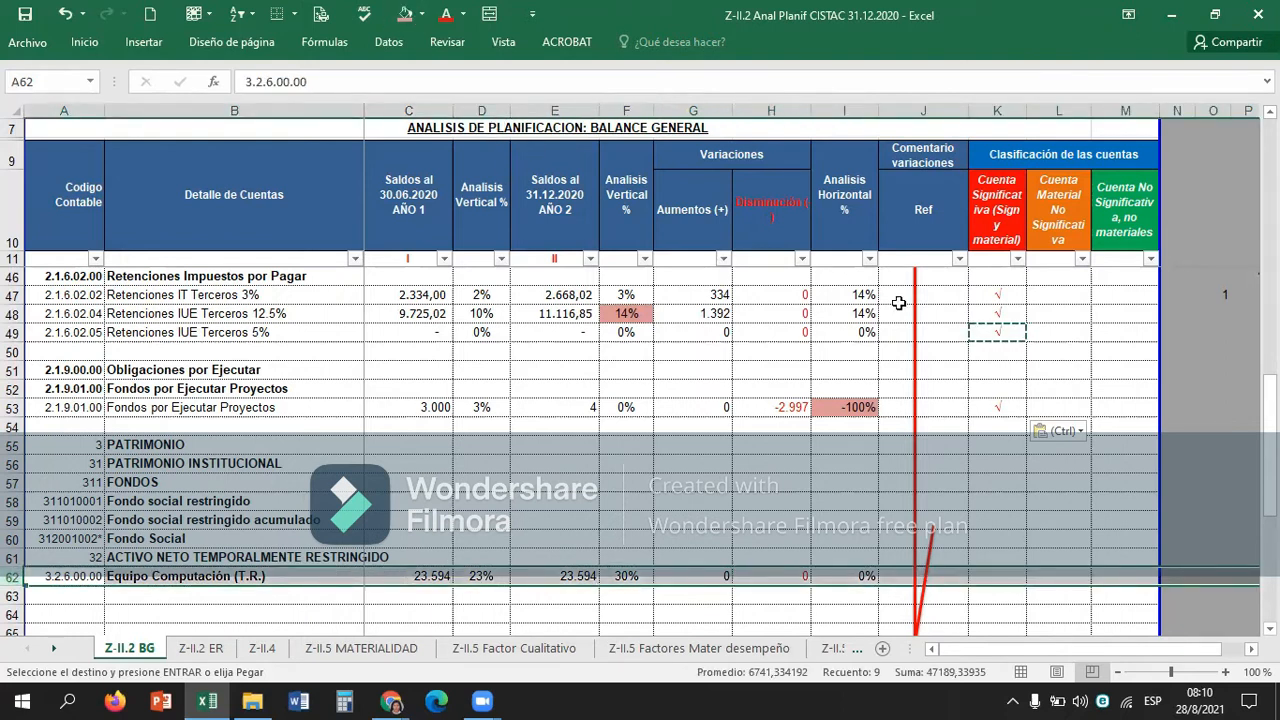
left_click(1005, 580)
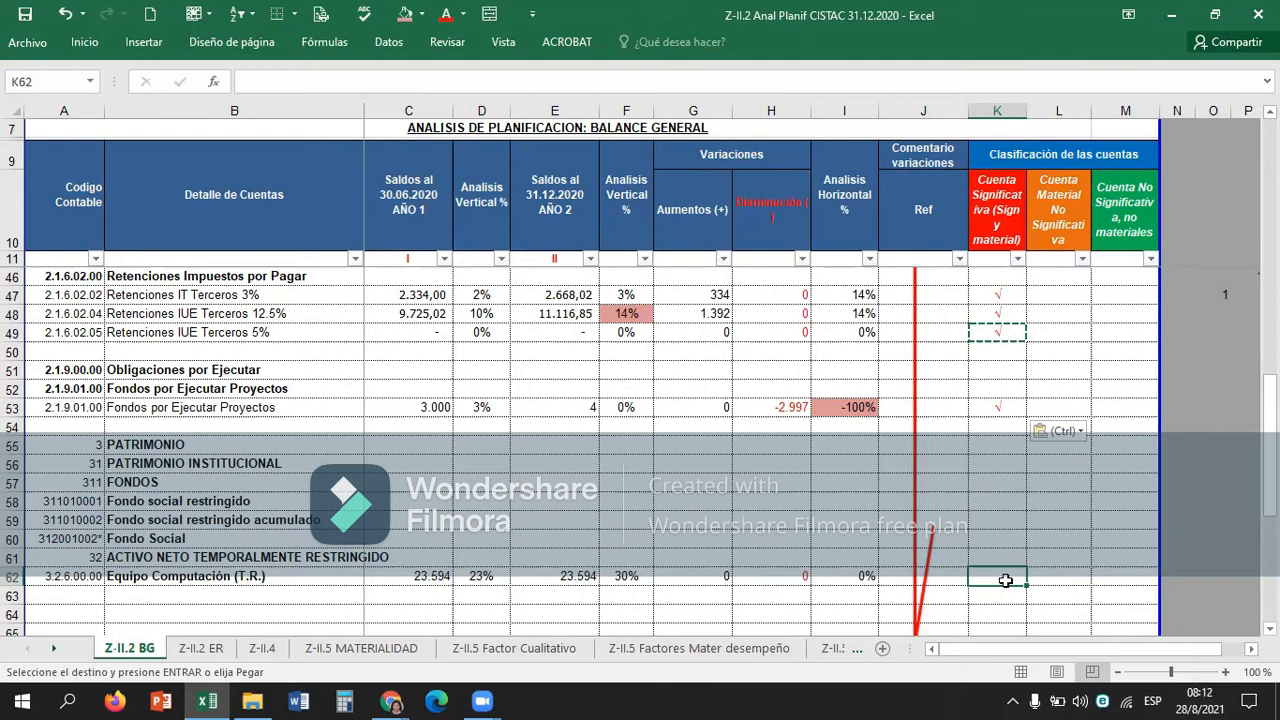
Review the balances, variations and classification of the asset account Equipo Computación (T.R.) in row 31 as a reference.
key("Up")
key("Up")
key("Up")
key("Up")
key("Up")
key("Up")
key("Up")
key("Up")
key("Up")
key("Up")
key("Up")
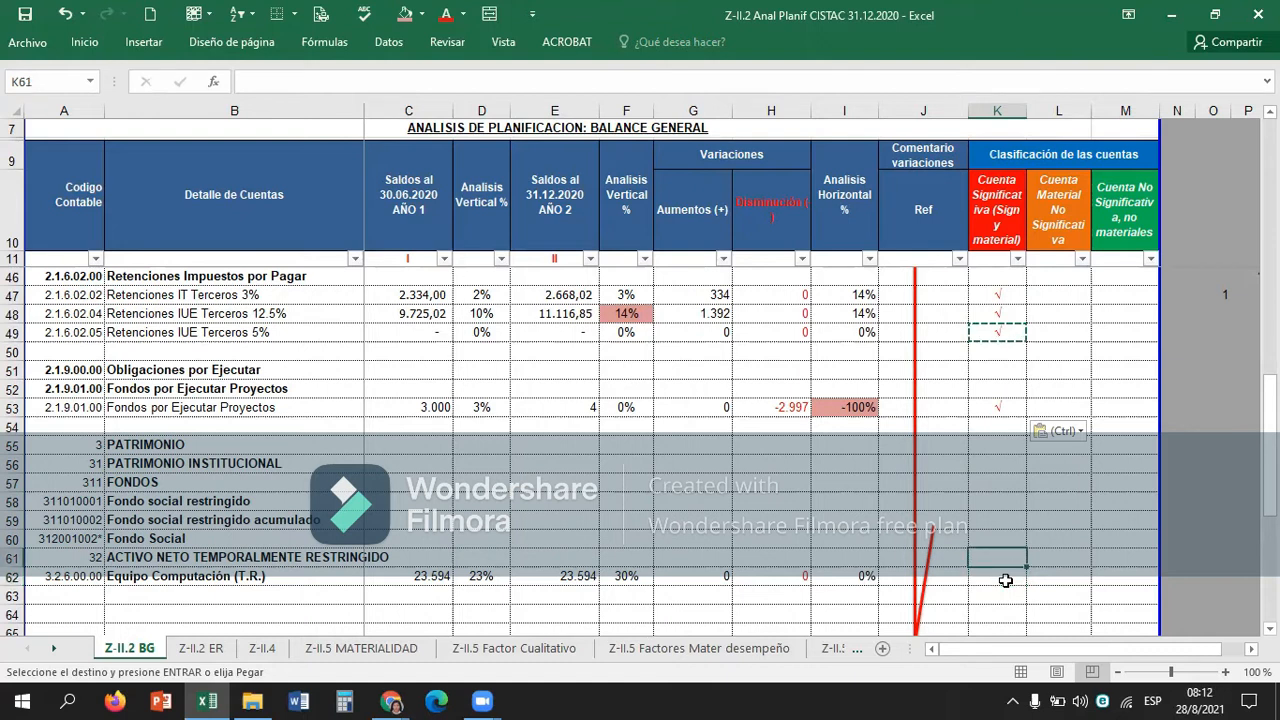
key("Up")
key("Up")
key("Up")
key("Up")
key("Up")
key("Up")
key("Up")
key("Up")
key("Up")
key("Up")
key("Up")
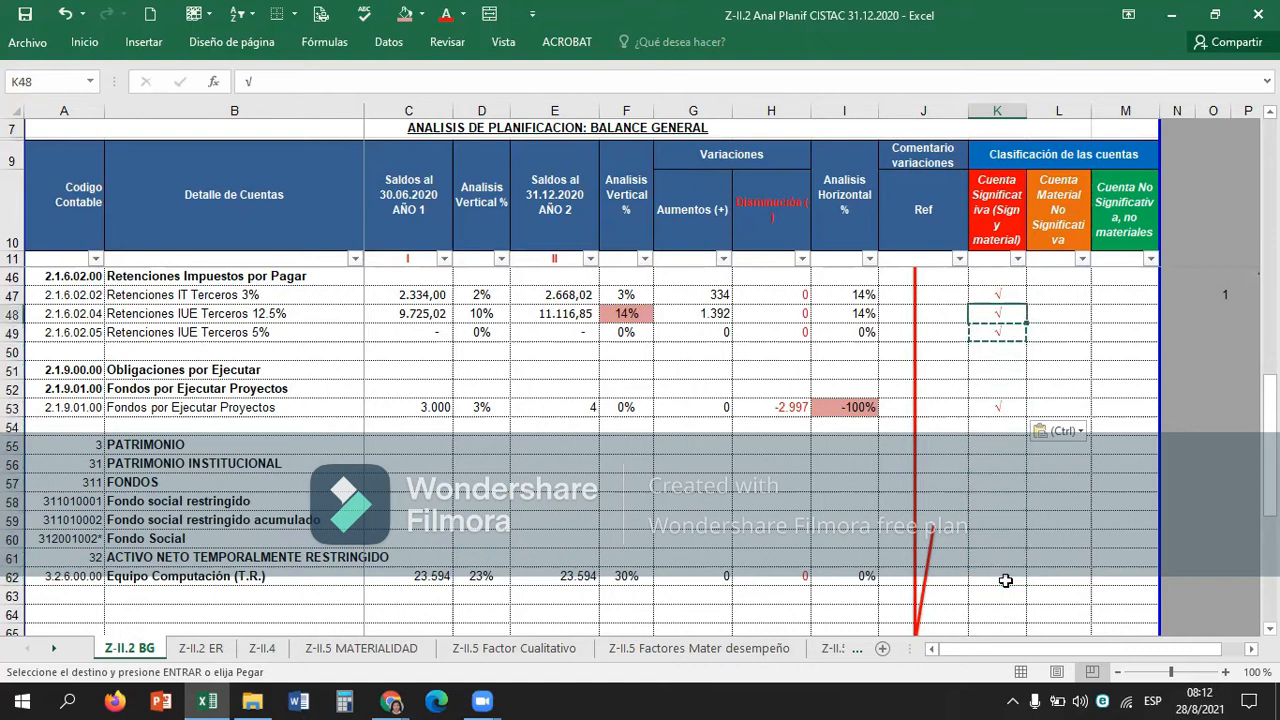
key("Up")
key("Up")
key("Up")
key("Up")
key("Up")
key("Up")
key("Up")
key("Up")
key("Up")
key("Up")
key("Up")
key("Up")
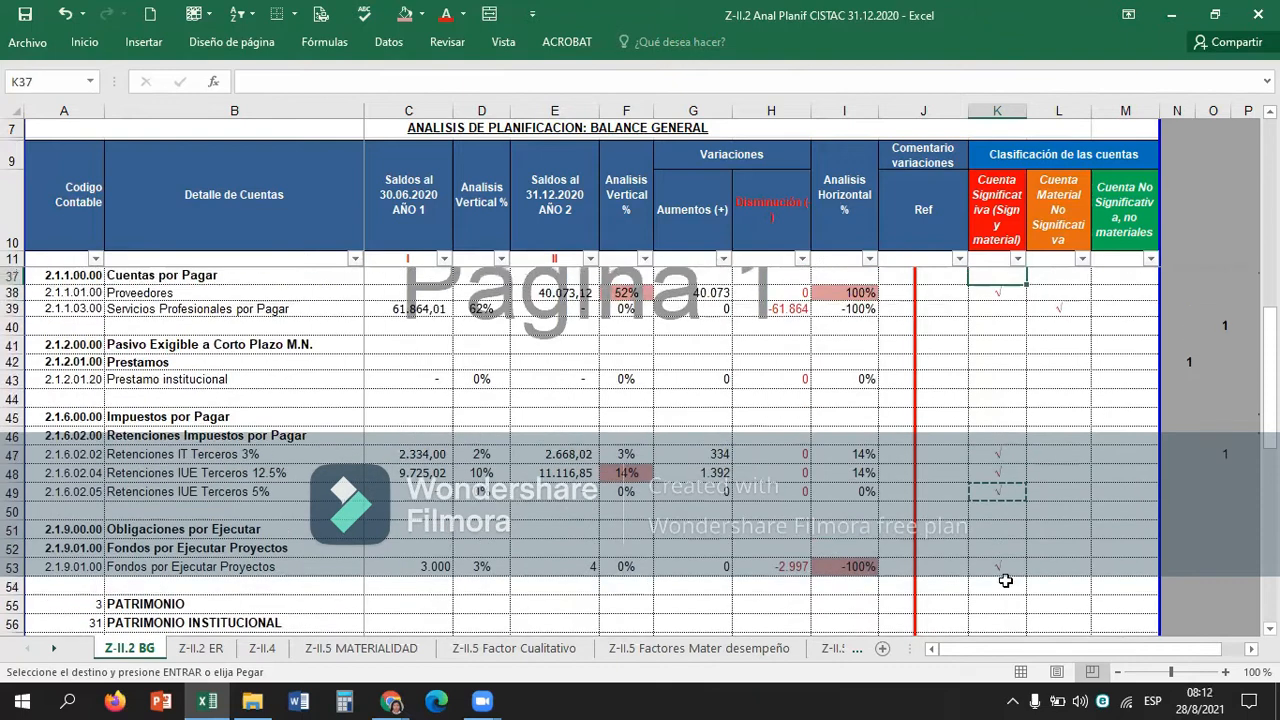
key("Up")
key("Down")
key("Down")
key("Down")
key("Down")
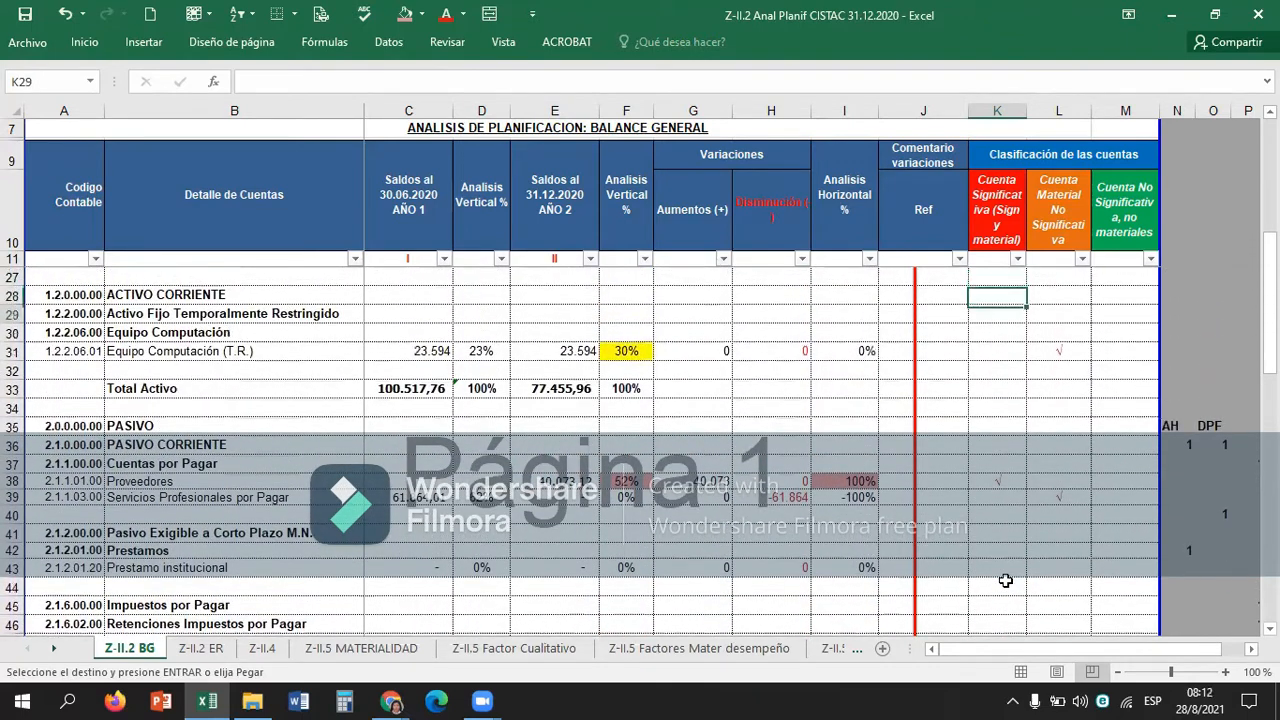
key("Left")
key("Left")
key("Left")
key("Left")
key("Left")
key("Left")
key("Left")
key("Left")
key("Left")
key("Left")
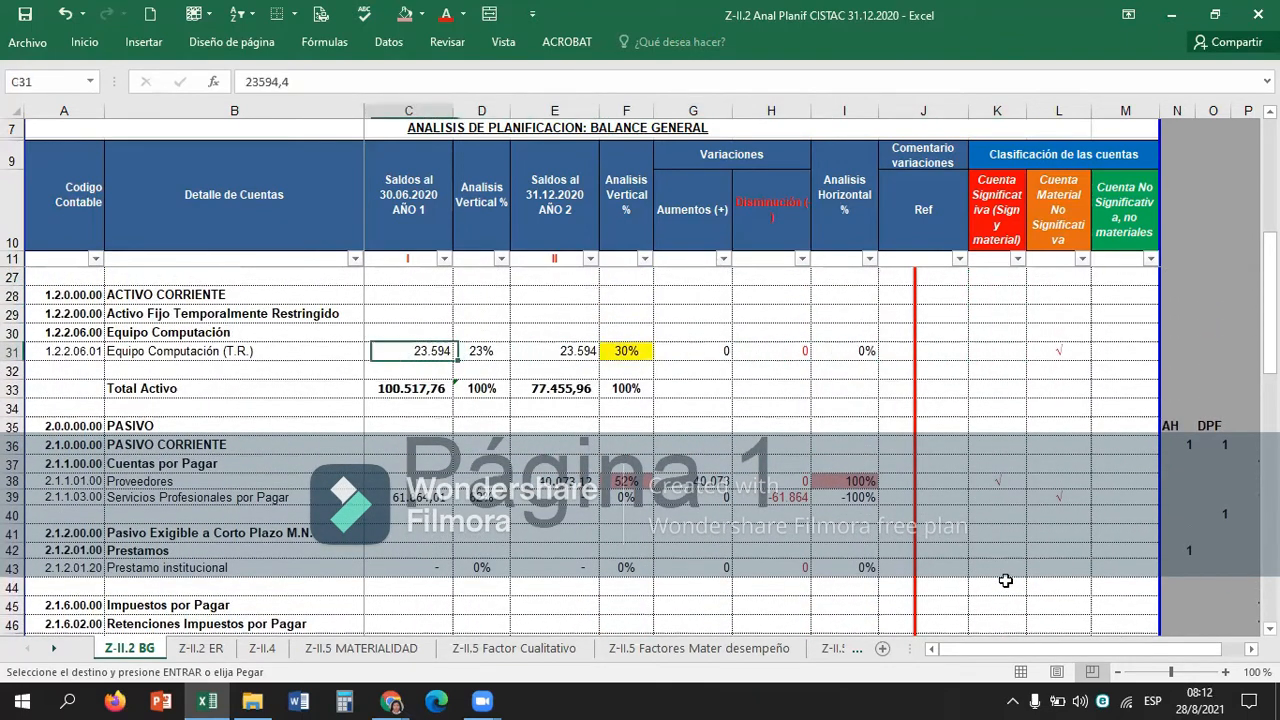
key("Right")
key("Right")
key("Right")
key("Right")
key("Right")
key("Right")
key("Right")
key("Right")
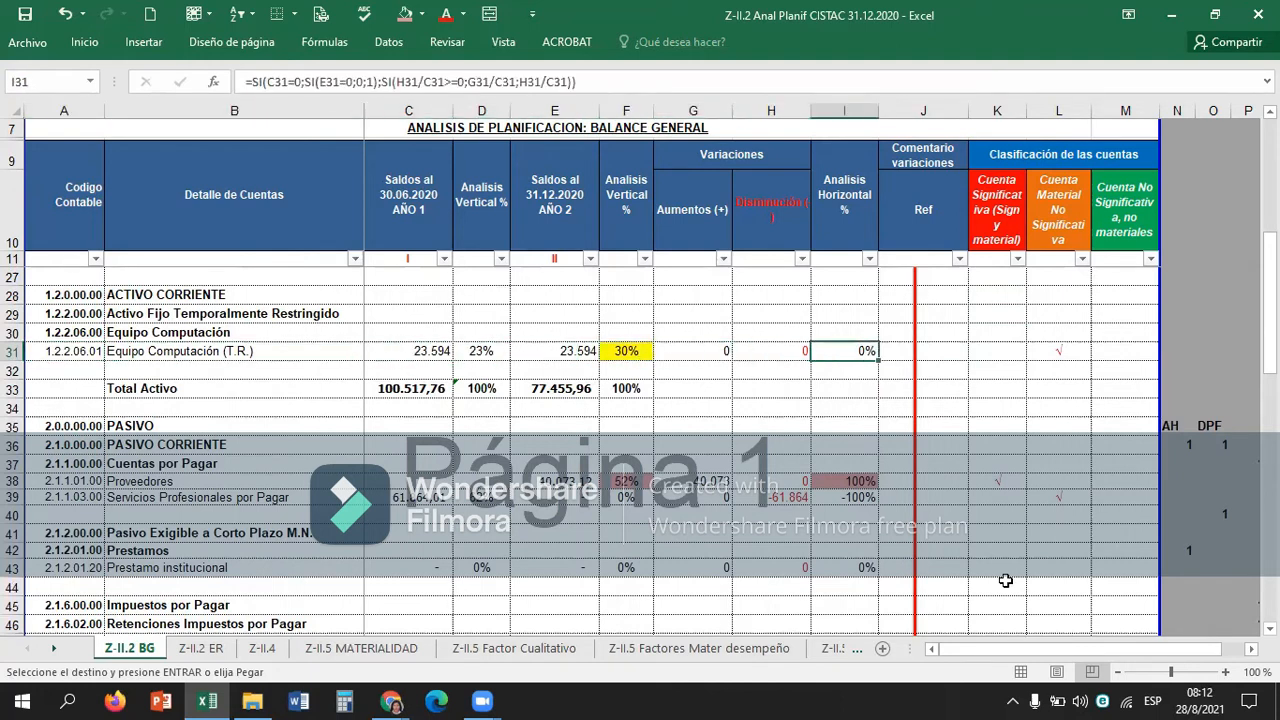
key("Right")
key("Right")
key("Right")
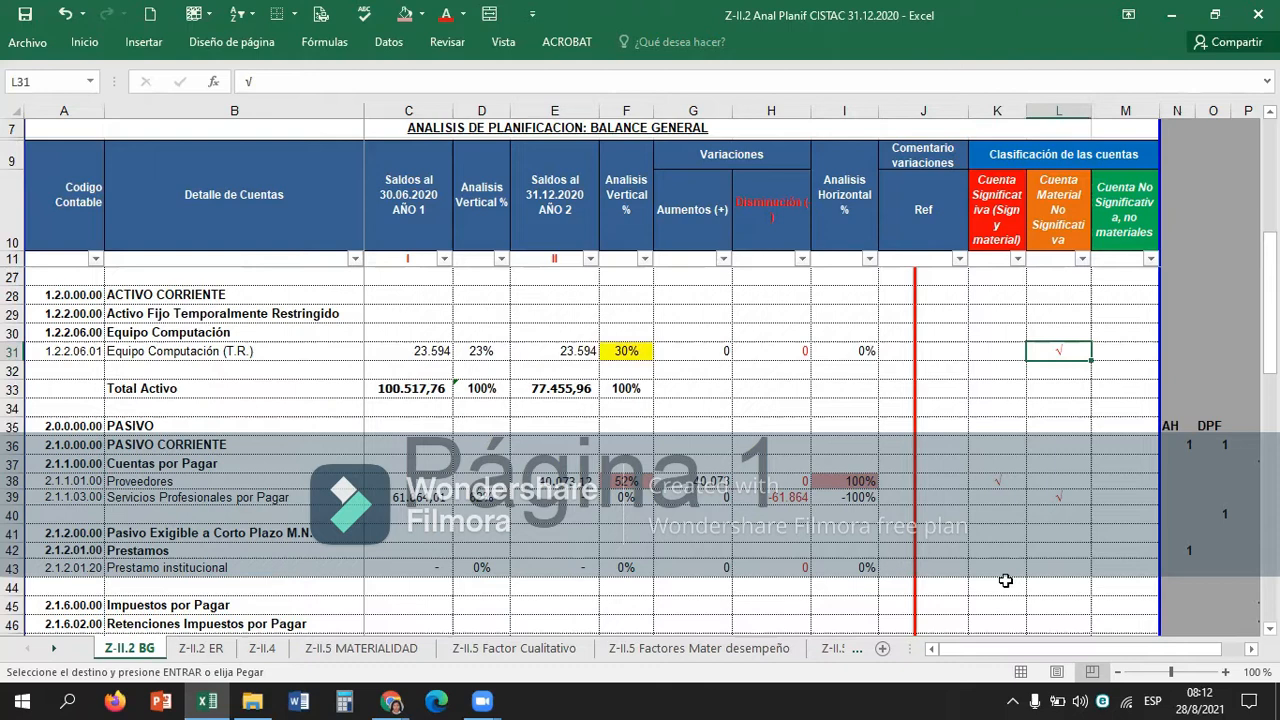
Classify the equity account Equipo Computación (T.R.) as material but not significant by copying the check mark from L31 into L62.
key("ctrl+c")
key("Down")
key("Down")
key("Down")
key("Down")
key("Down")
key("Down")
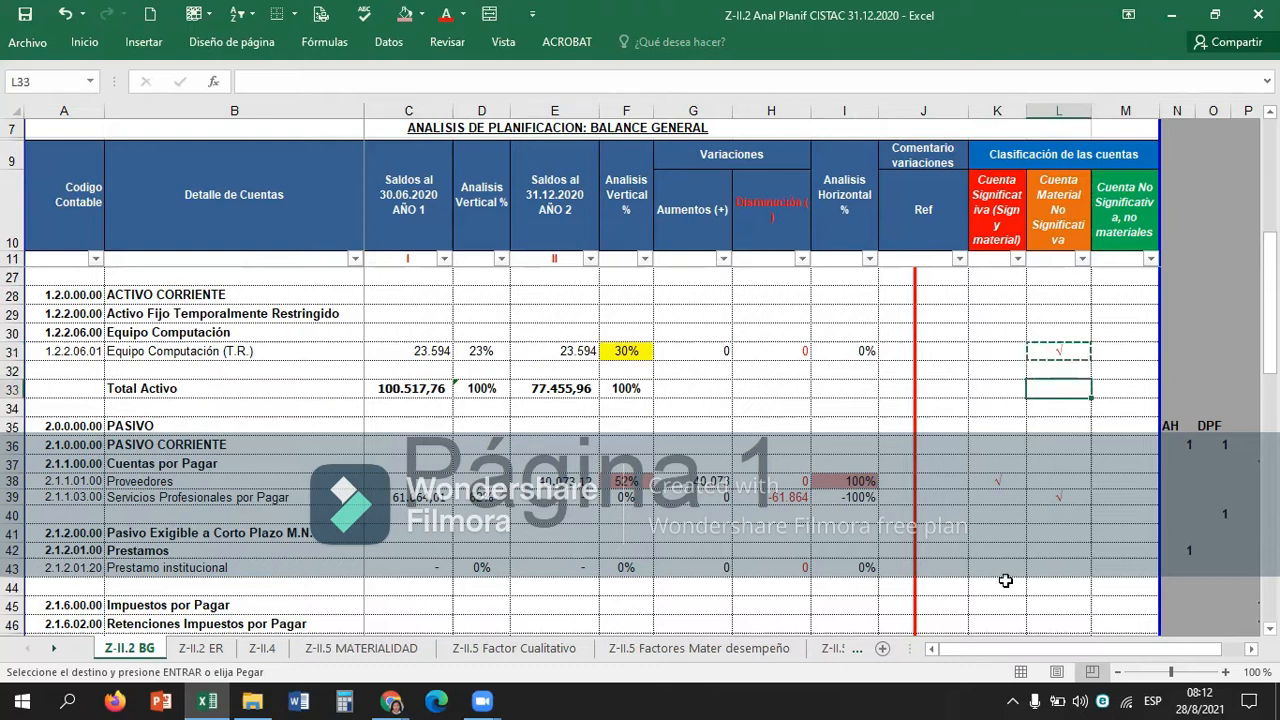
key("Down")
key("Down")
key("Down")
key("Down")
key("Down")
key("Down")
key("Down")
key("Down")
key("Down")
key("Down")
key("Down")
key("Down")
key("Down")
key("Down")
key("Down")
key("Down")
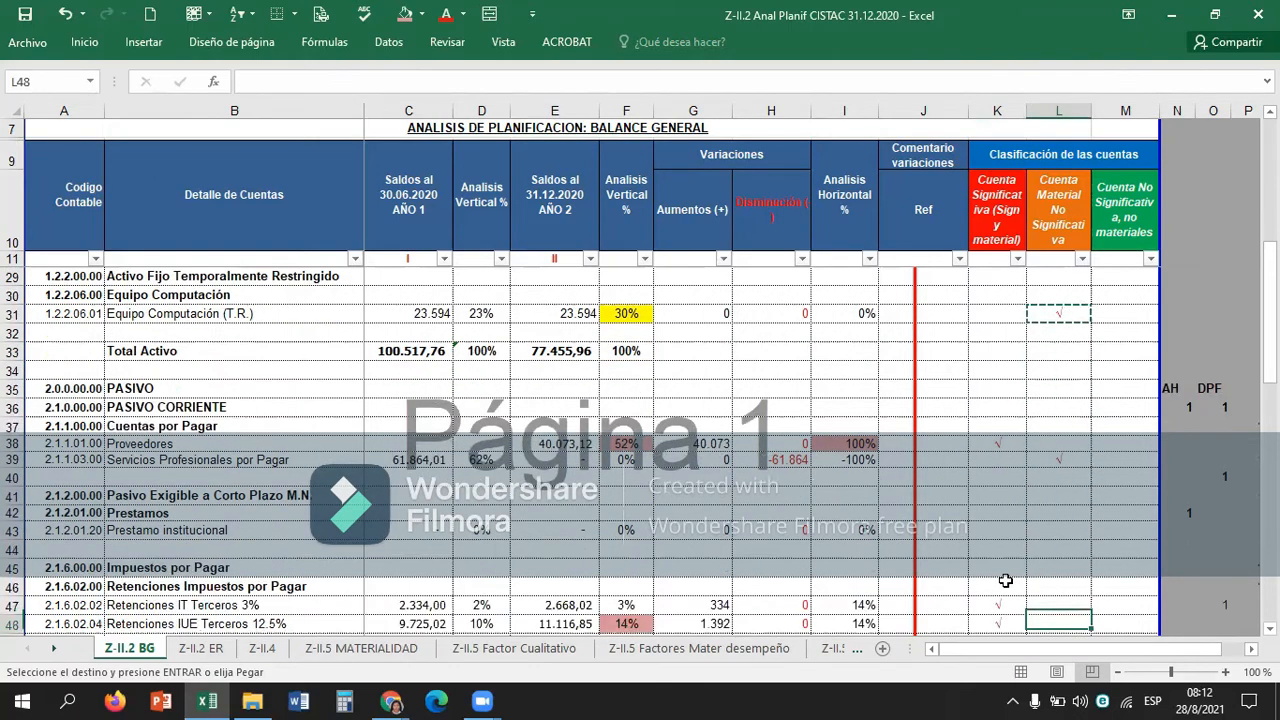
key("Down")
key("Down")
key("Down")
key("Down")
key("Down")
key("Down")
key("Down")
key("Down")
key("Down")
key("Down")
key("Down")
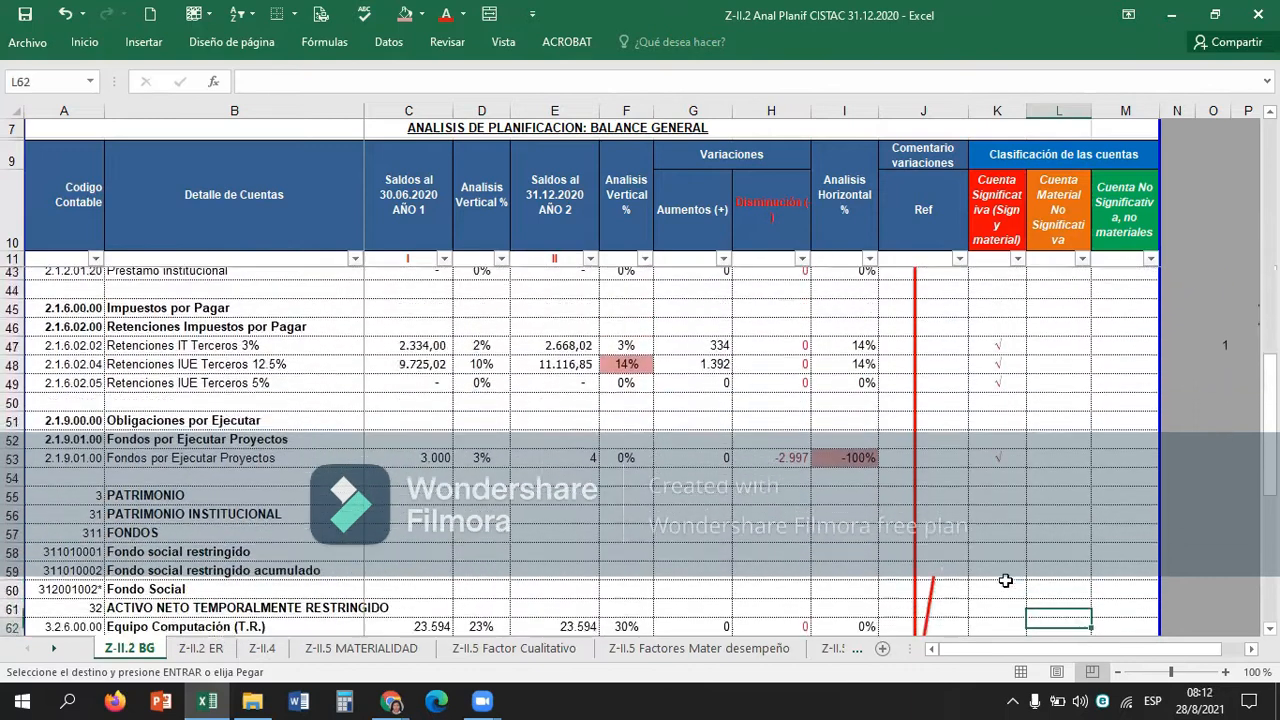
key("Up")
key("Up")
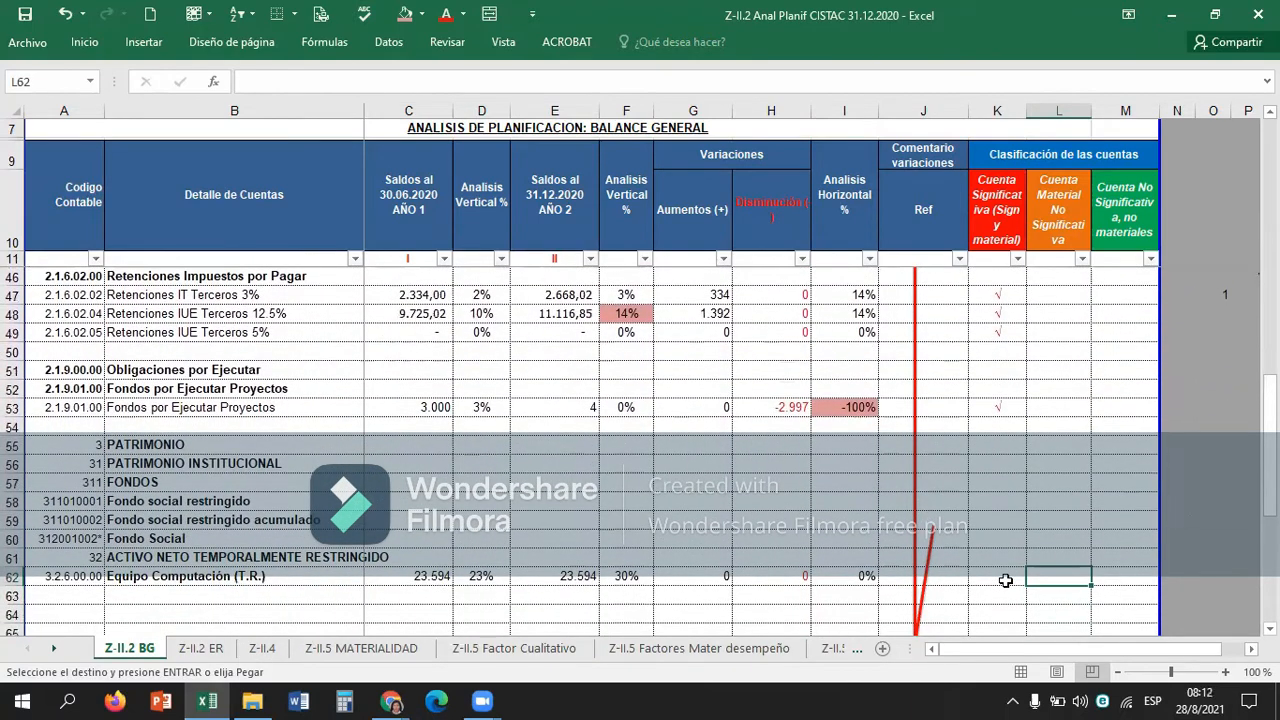
key("ctrl+b")
key("Escape")
key("ctrl+v")
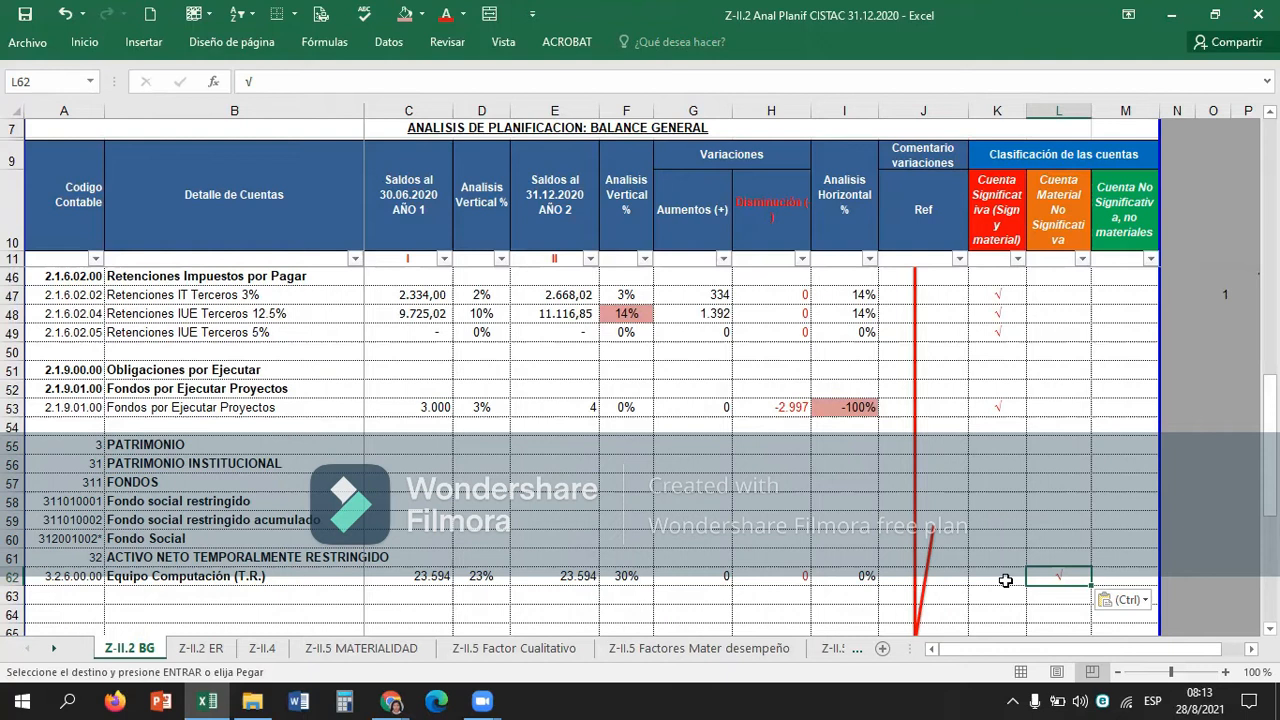
Update the work performed notes, setting the date of note I in B74 to 30/06/2020 and note II in B75 to 31/12/2020.
key("Down")
key("Down")
key("Down")
key("Down")
key("Down")
key("Down")
key("Down")
key("Down")
key("Down")
key("Down")
key("Down")
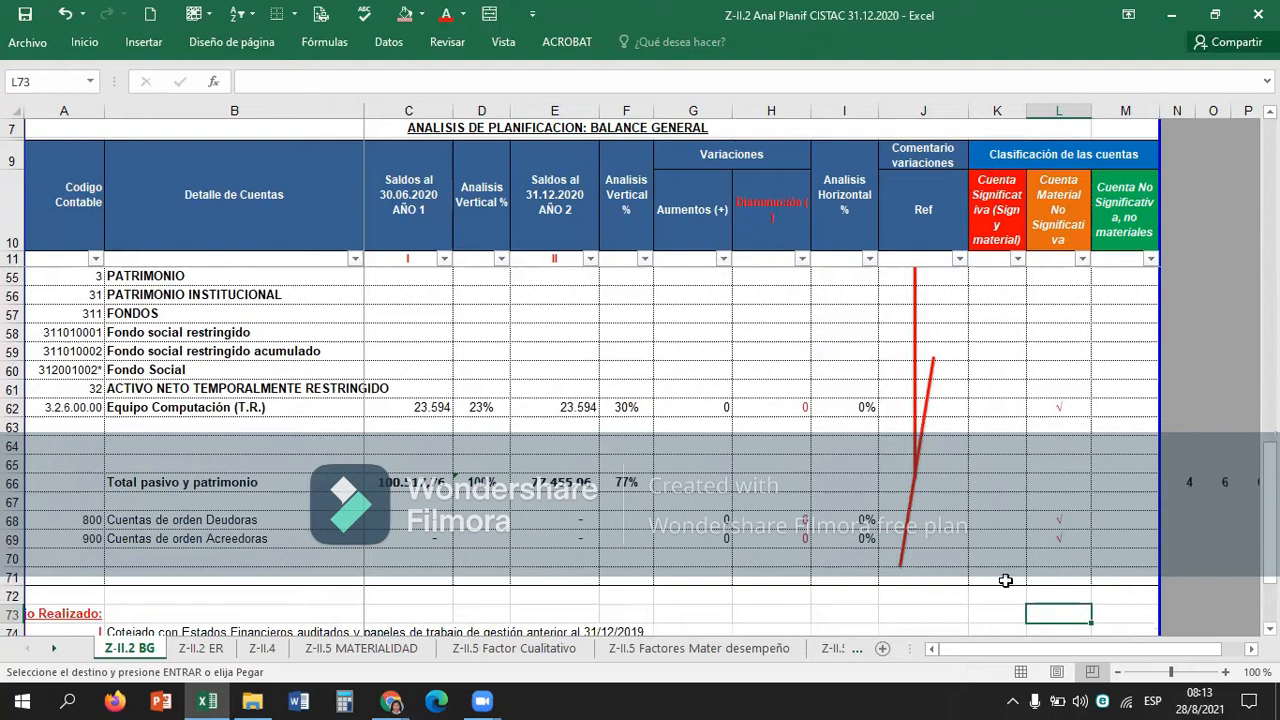
key("Down")
key("Down")
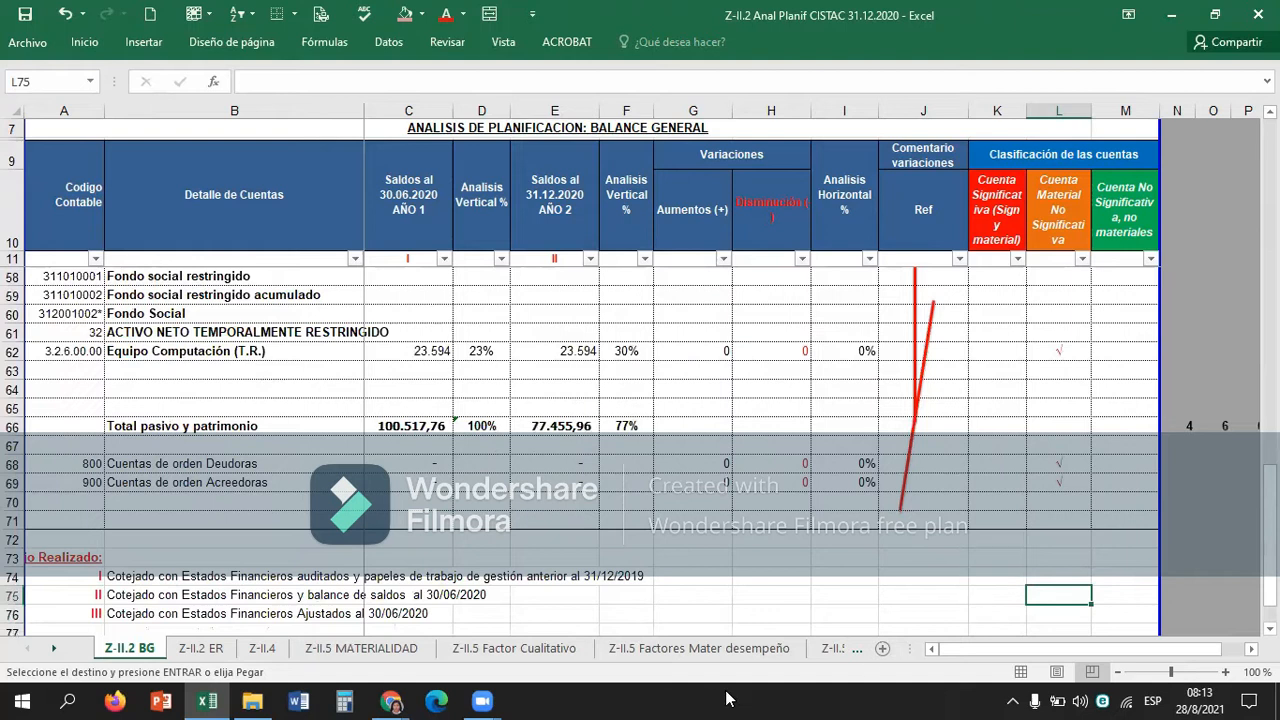
left_click(110, 582)
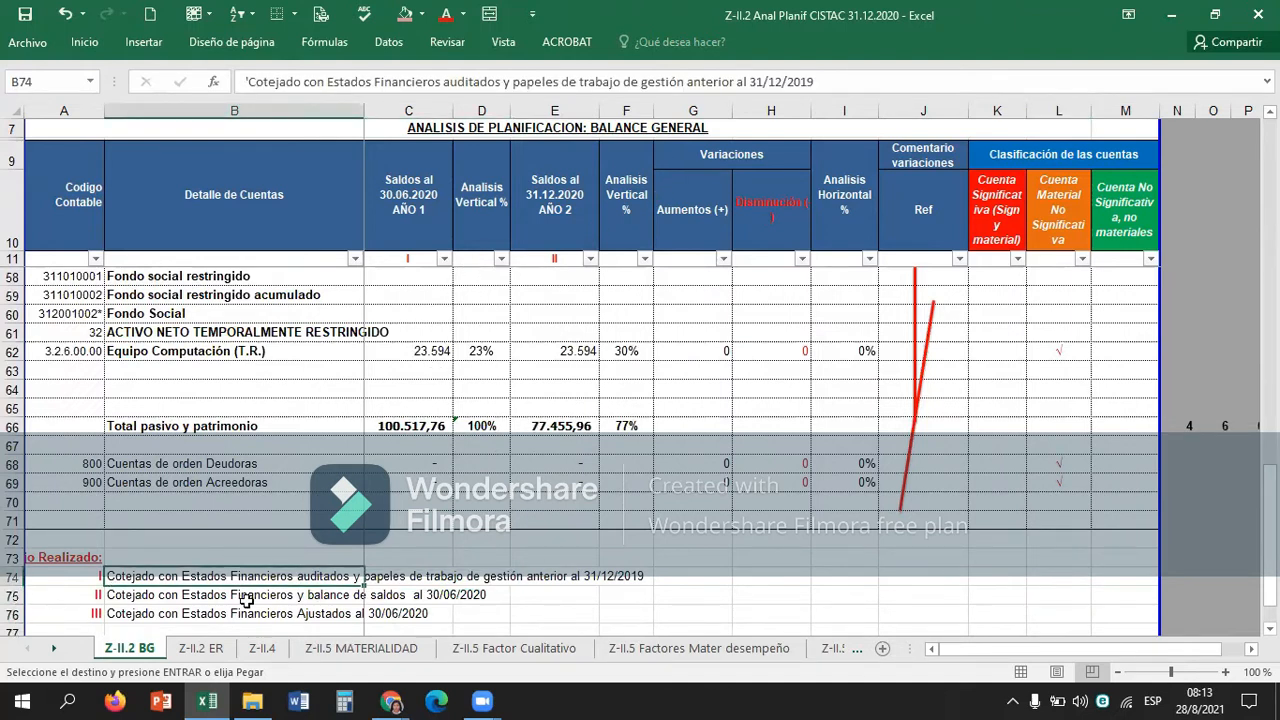
key("F2")
key("BackSpace")
key("BackSpace")
type("20")
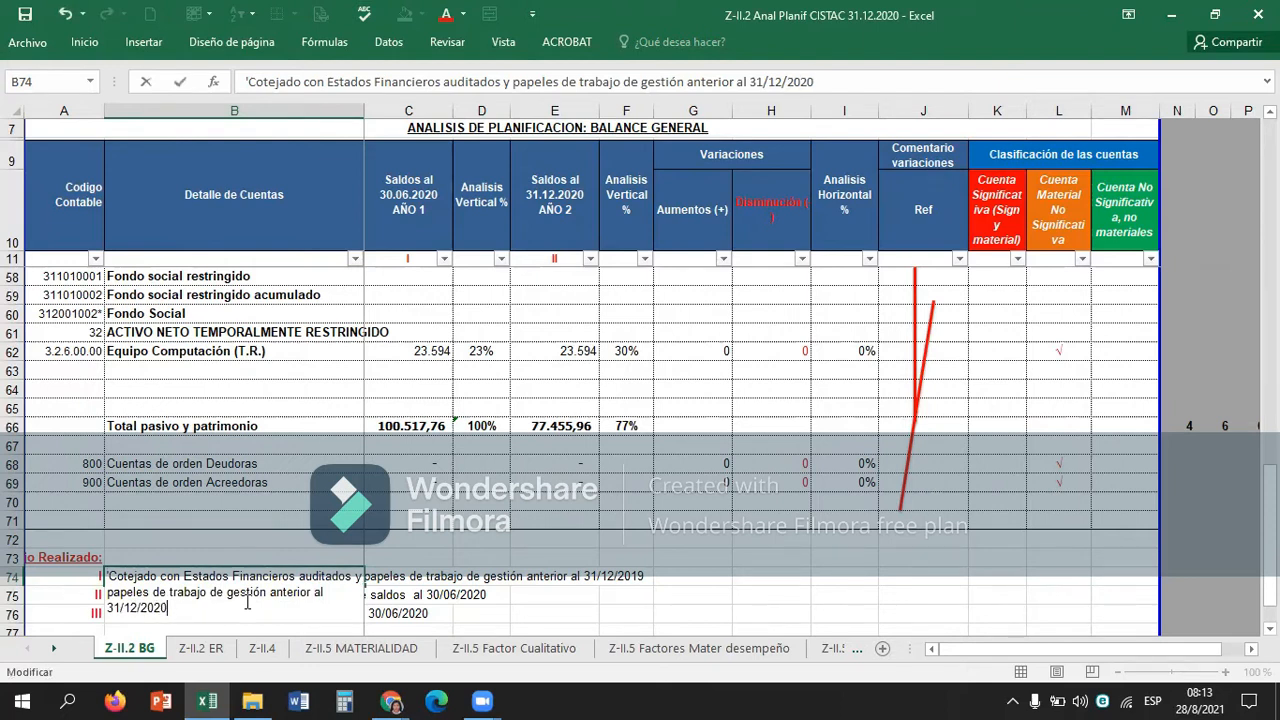
key("Return")
key("F2")
key("Return")
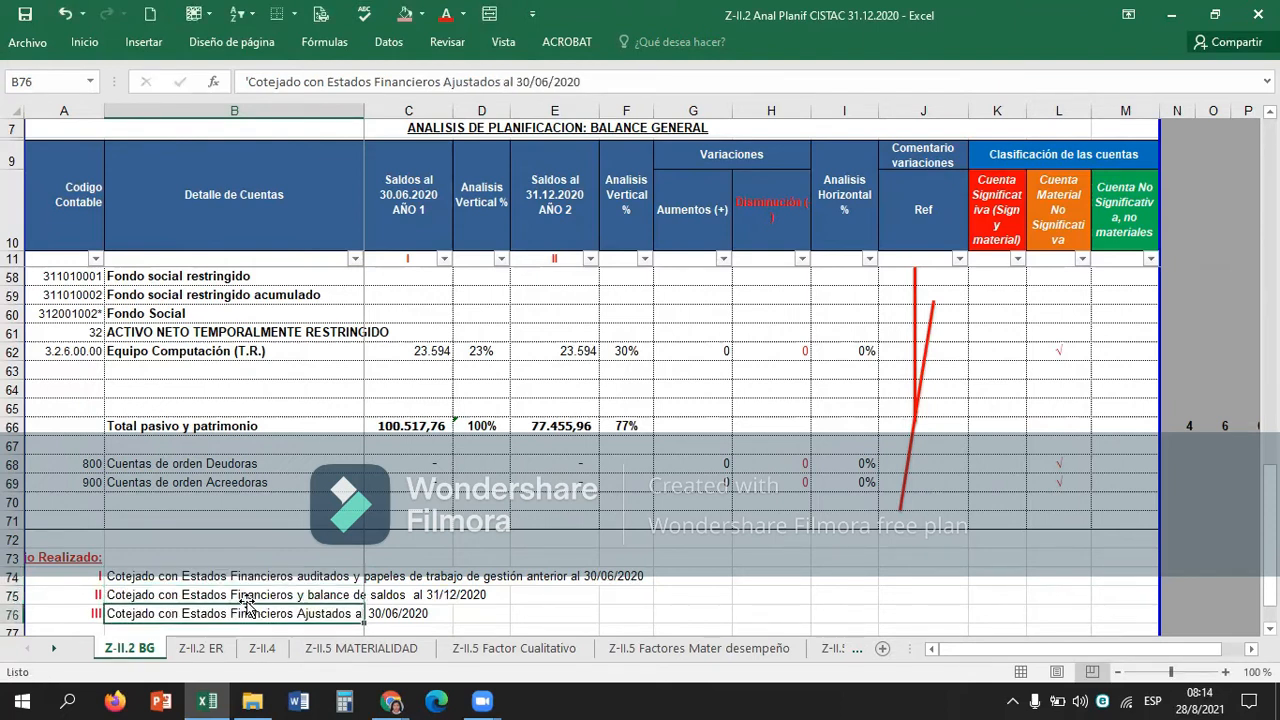
Set the date of work performed note III in B76 to 31/12/2020.
key("F2")
key("Left")
key("Left")
key("Left")
key("BackSpace")
key("BackSpace")
key("BackSpace")
key("BackSpace")
type("1/12")
key("Return")
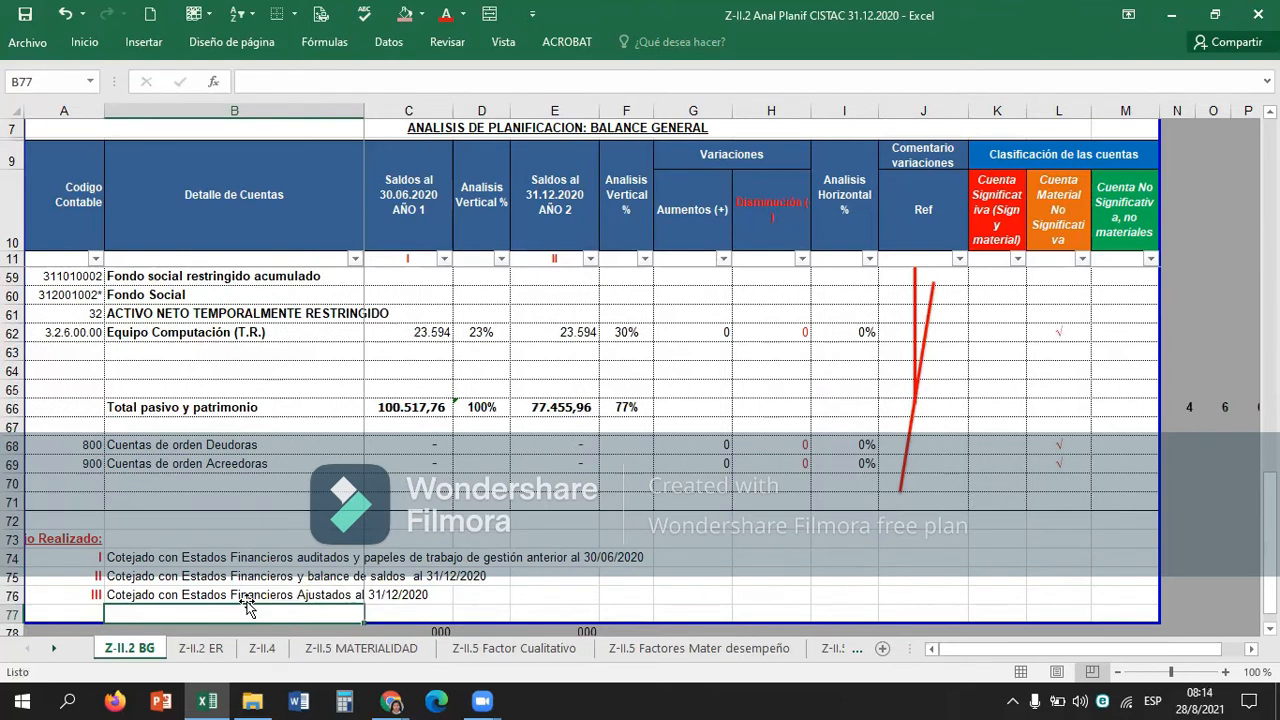
Review the account classification columns of the income statement sheet Z-II.2 ER around the Pan para el Mundo row.
left_click(200, 648)
left_click(940, 522)
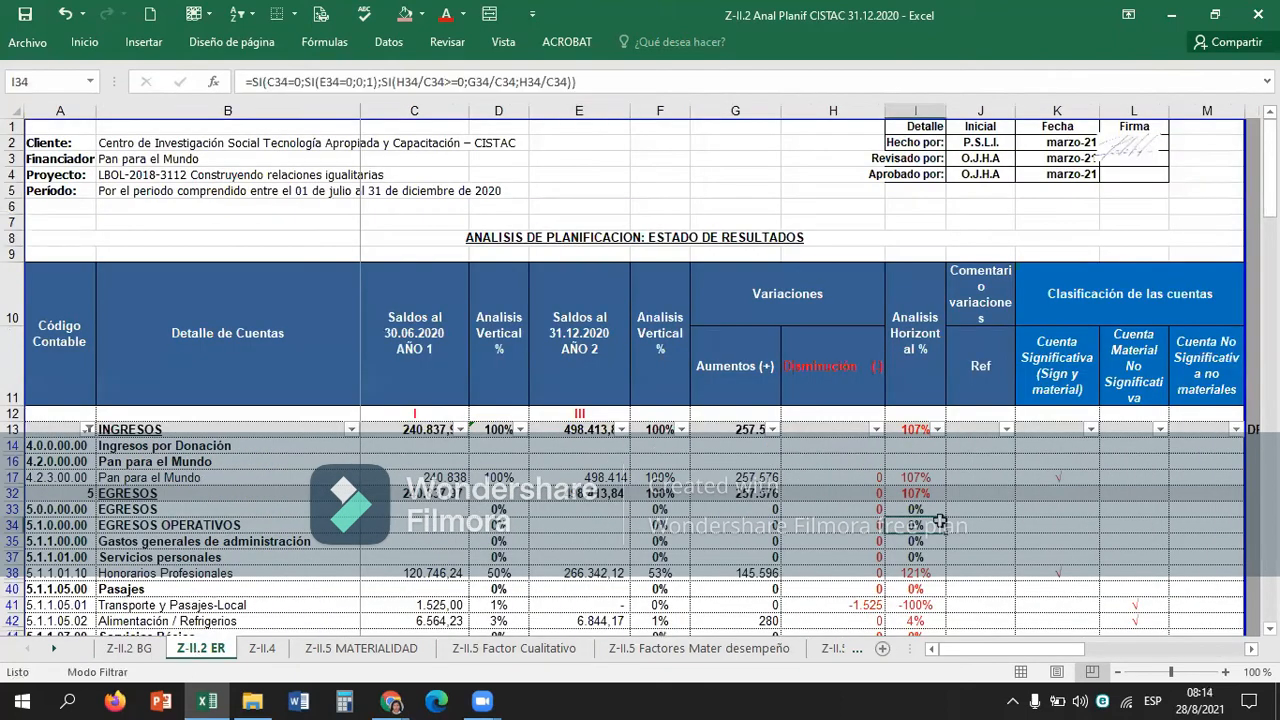
key("Right")
key("Right")
key("Up")
key("Up")
key("Up")
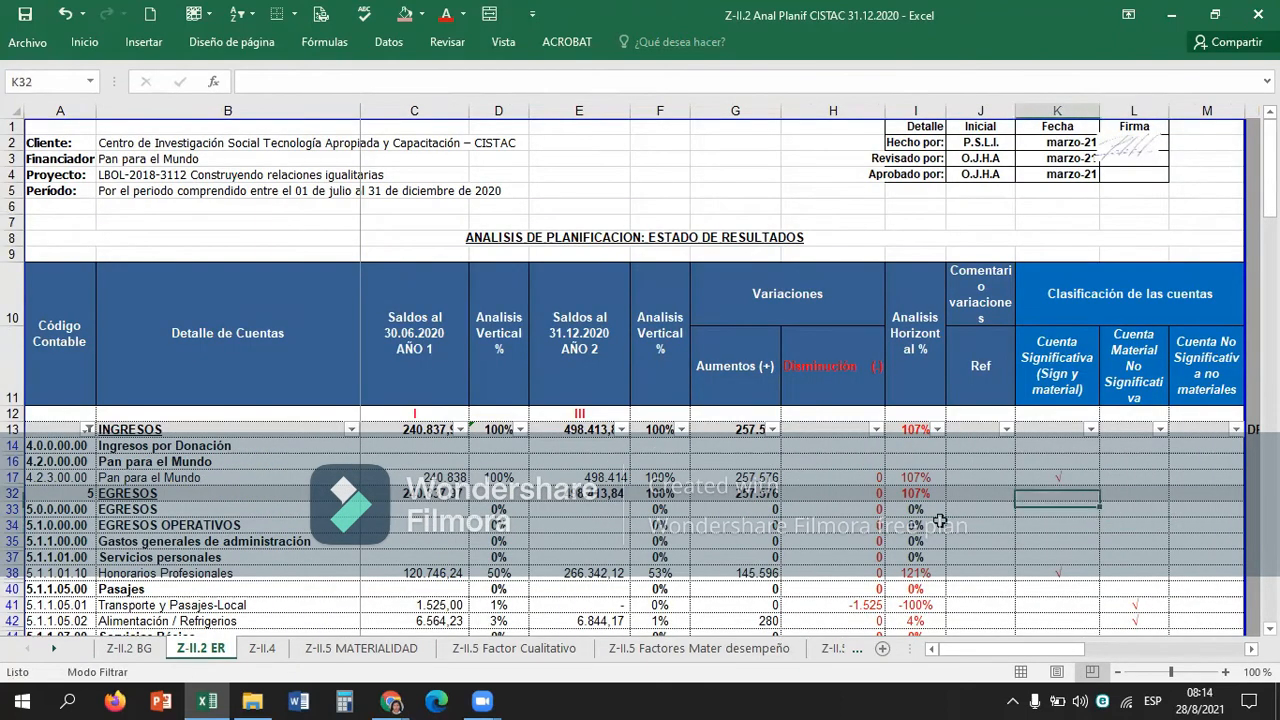
key("Right")
key("Right")
key("Right")
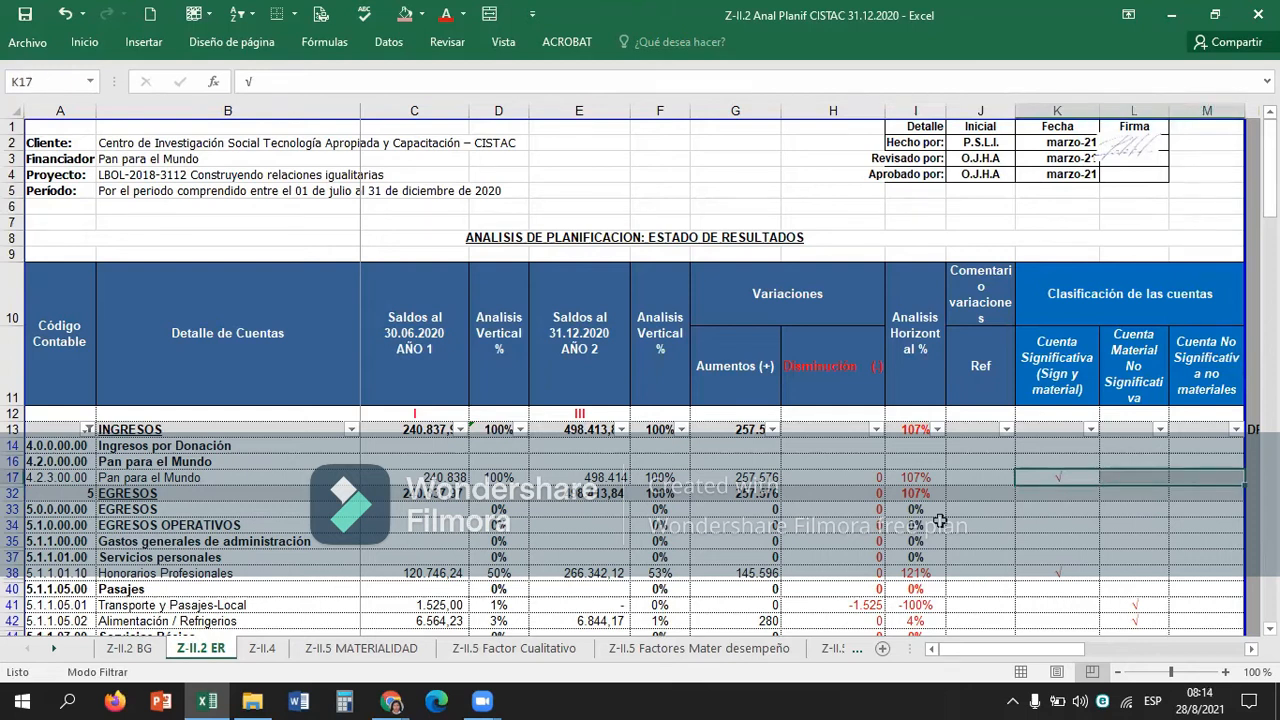
key("Left")
key("Left")
key("Left")
key("Down")
key("Down")
key("Down")
key("Down")
key("Up")
key("Up")
key("Up")
key("Up")
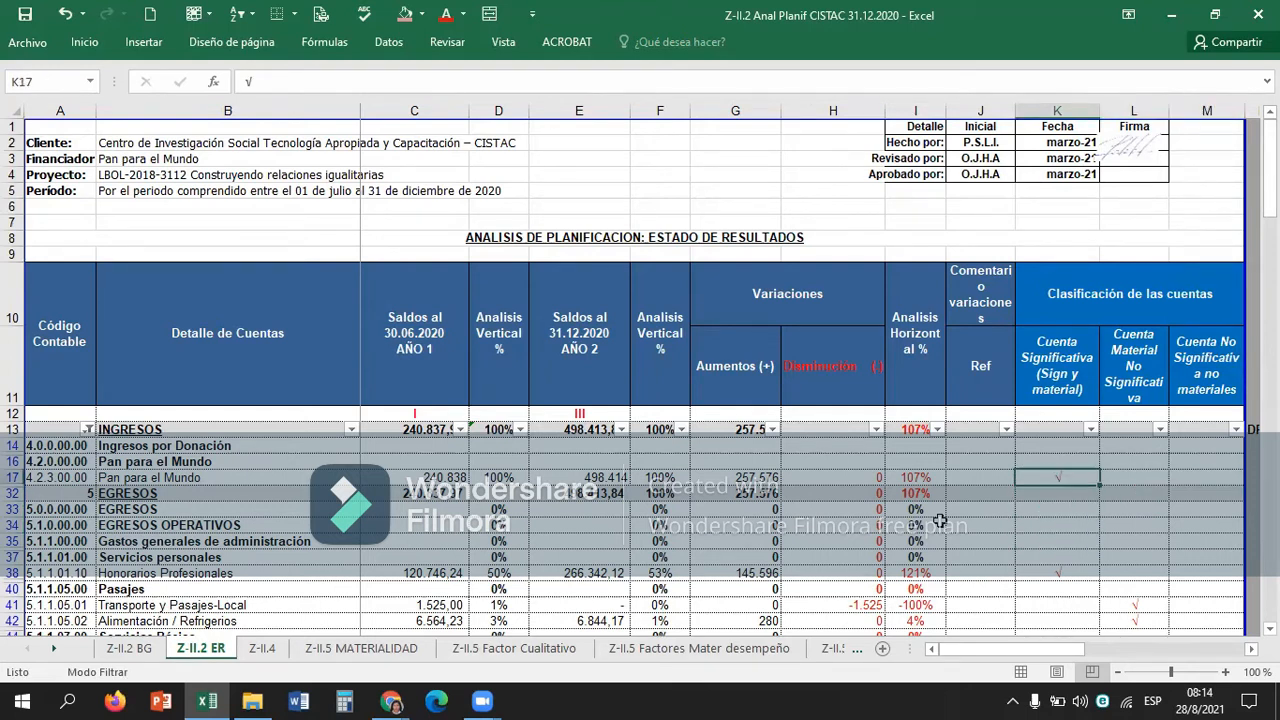
Copy the coloured classification headers K10:M10 from sheet Z-II.2 BG onto K11:M11 of sheet Z-II.2 ER.
left_click(130, 648)
left_click(974, 204)
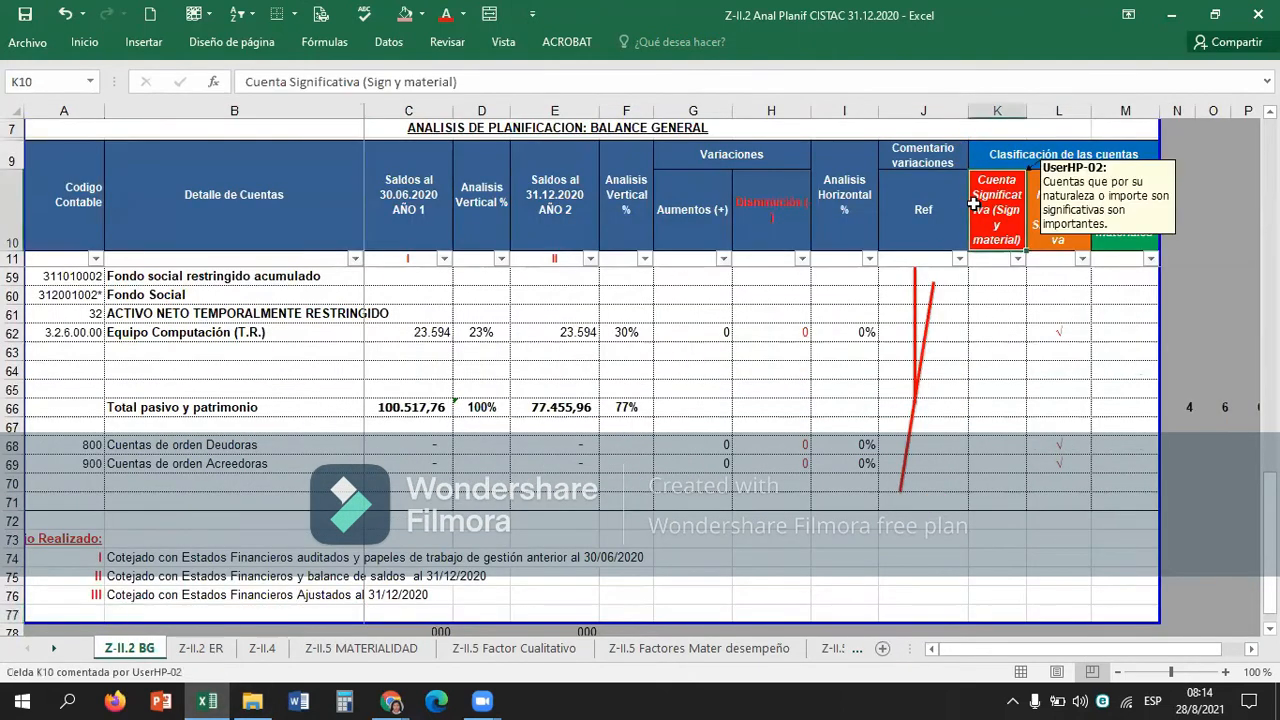
key("shift+Right")
key("shift+Right")
key("ctrl+c")
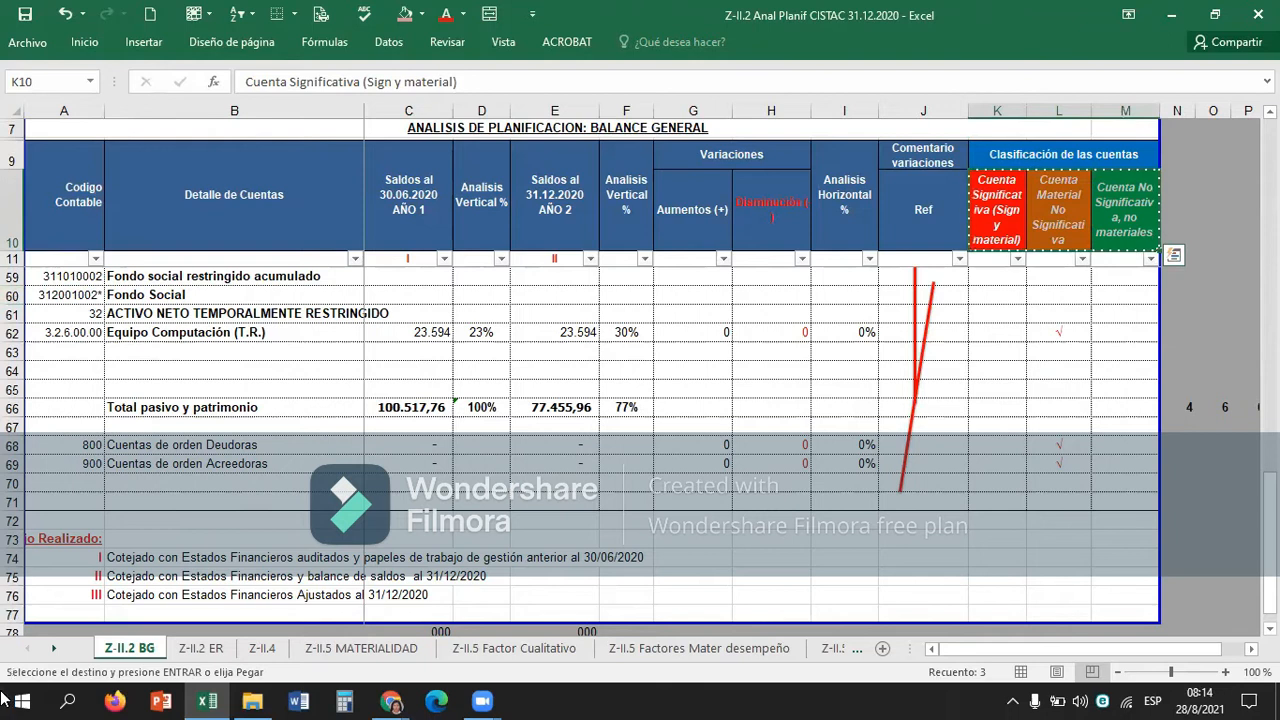
left_click(210, 650)
left_click(1057, 372)
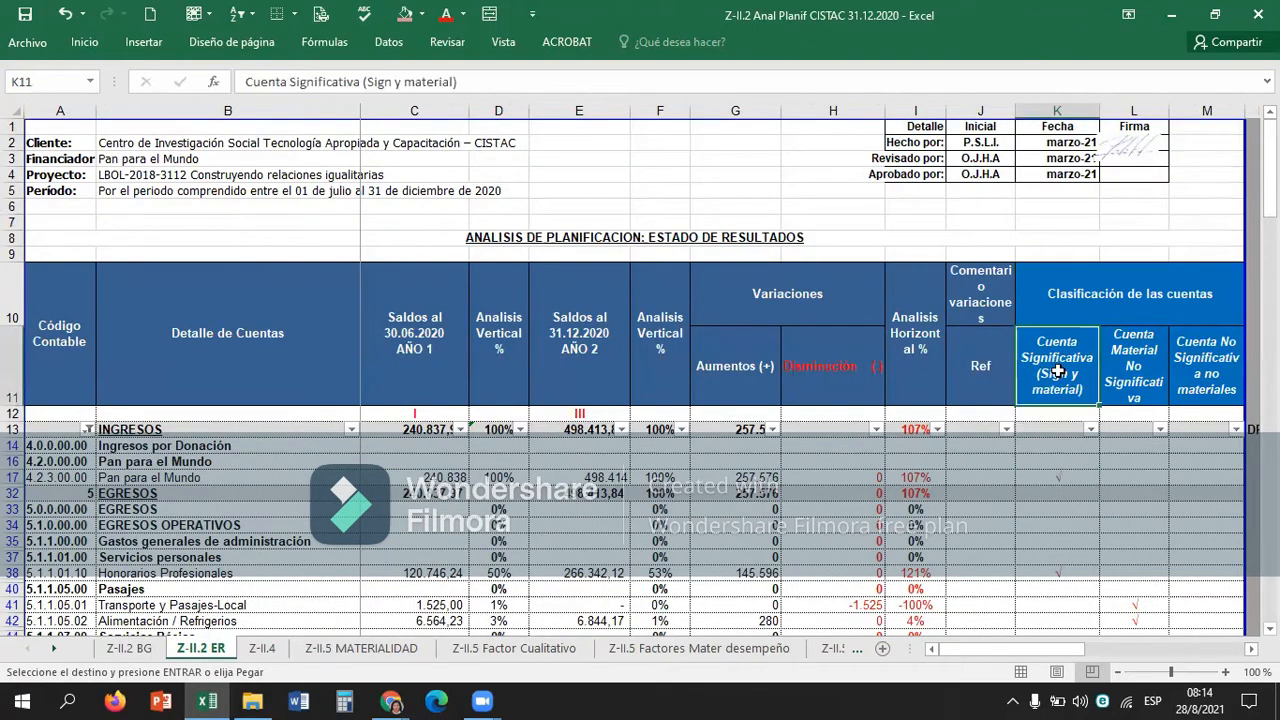
key("ctrl+v")
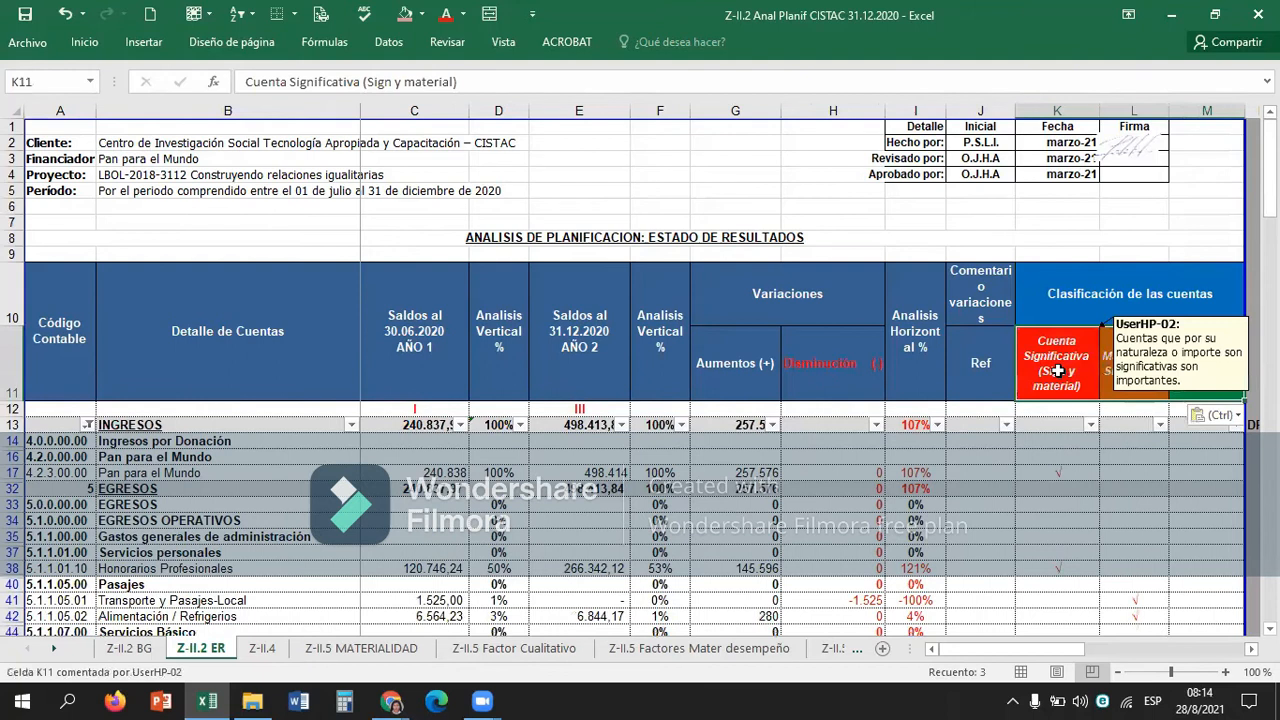
Inspect the year 2 vertical analysis formulas for Pan para el Mundo in F17 and Honorarios Profesionales in F38.
left_click(557, 483)
left_click(557, 476)
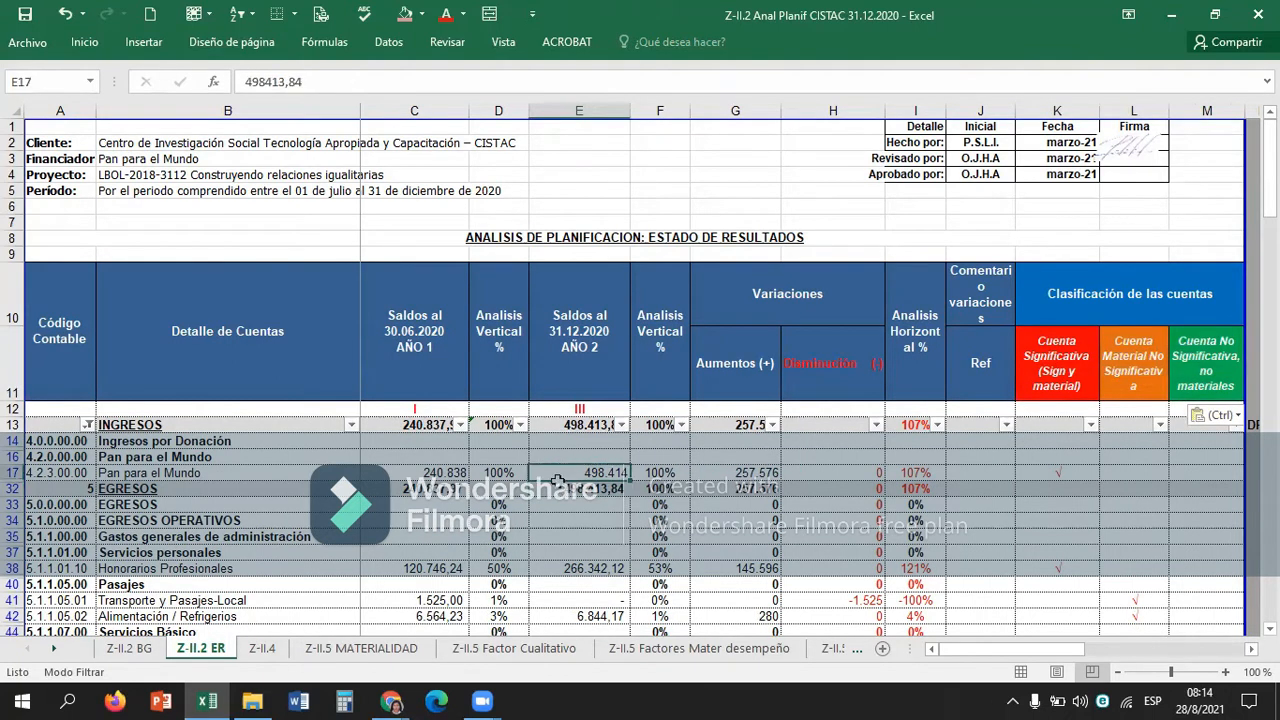
double_click(557, 476)
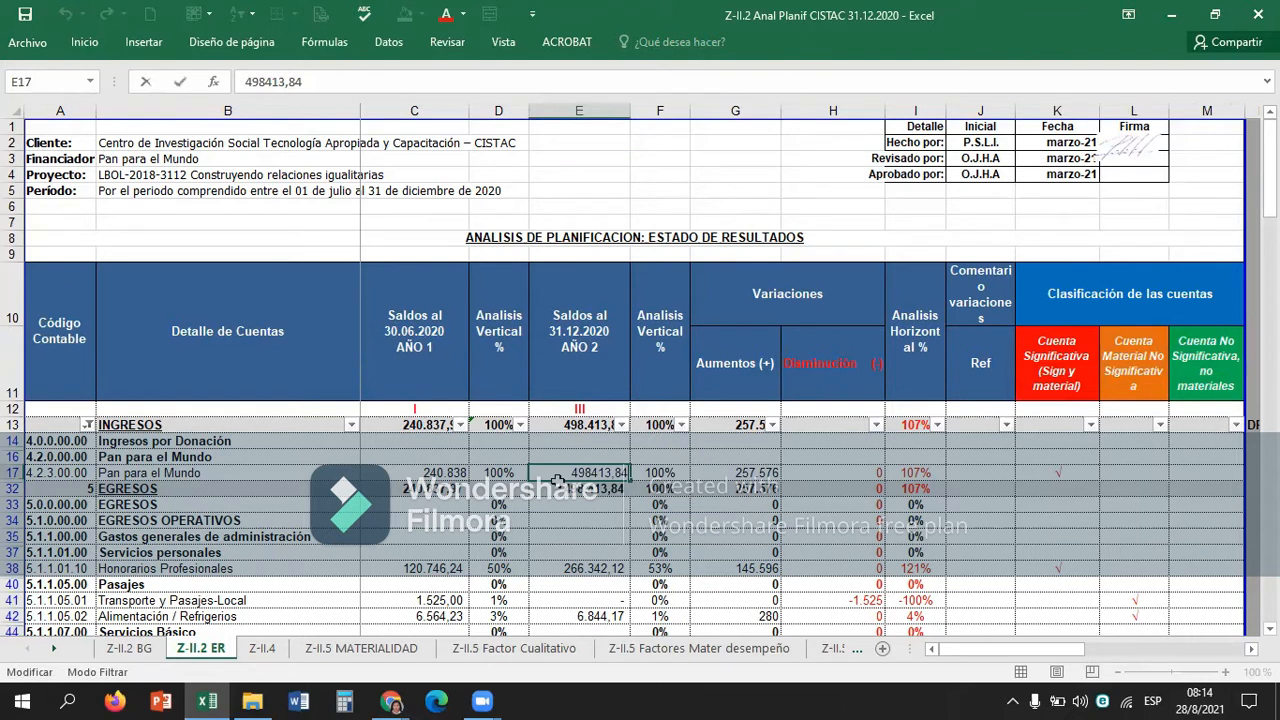
key("Tab")
key("F2")
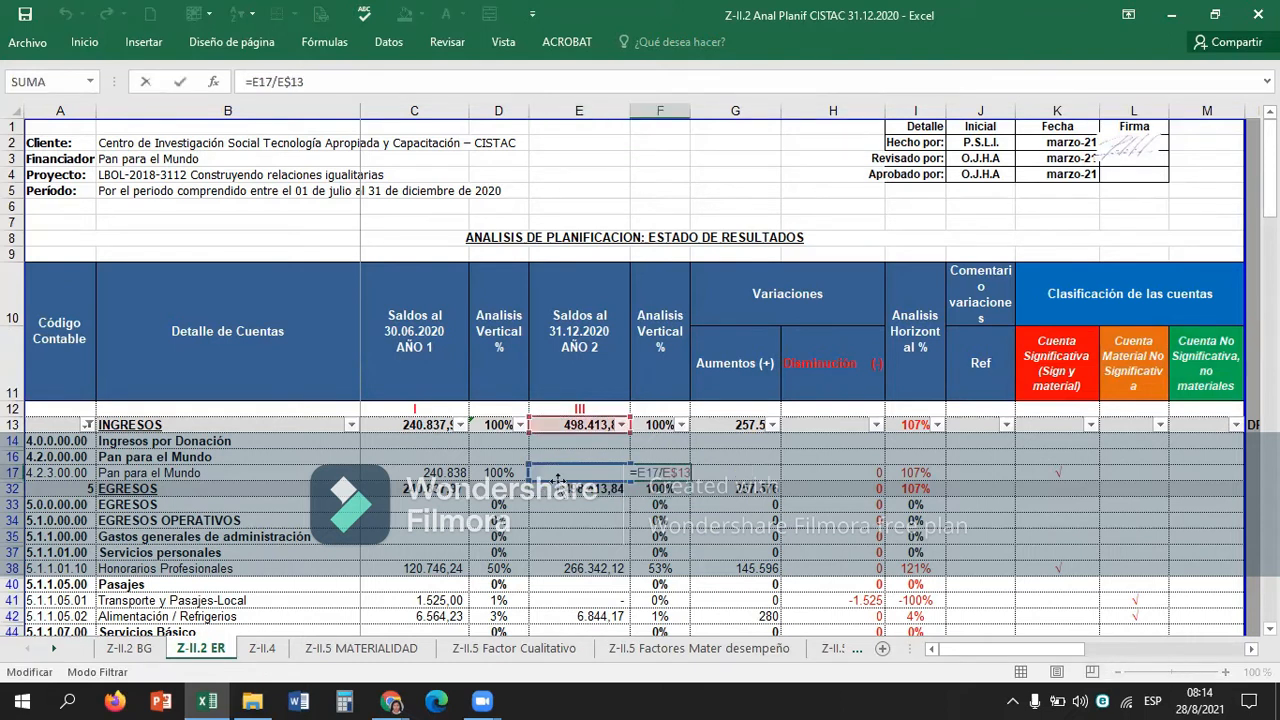
key("Return")
key("Down")
key("Down")
key("Down")
key("Down")
key("Down")
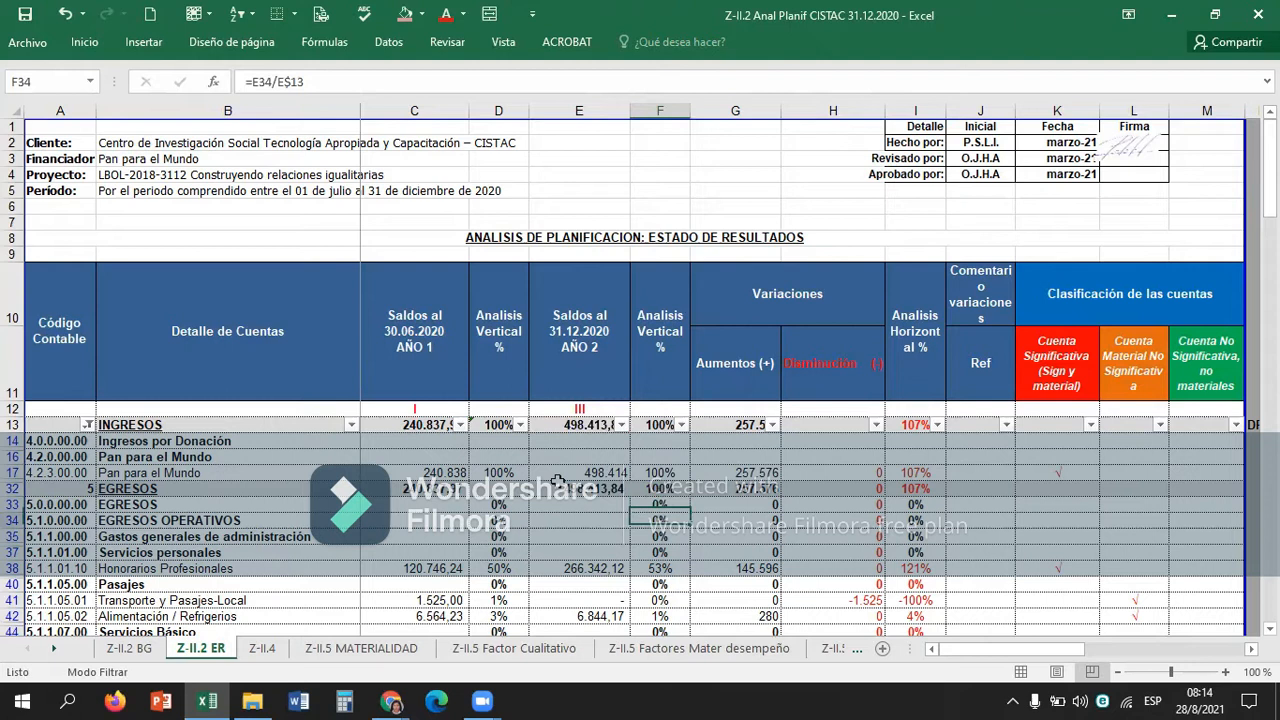
key("F2")
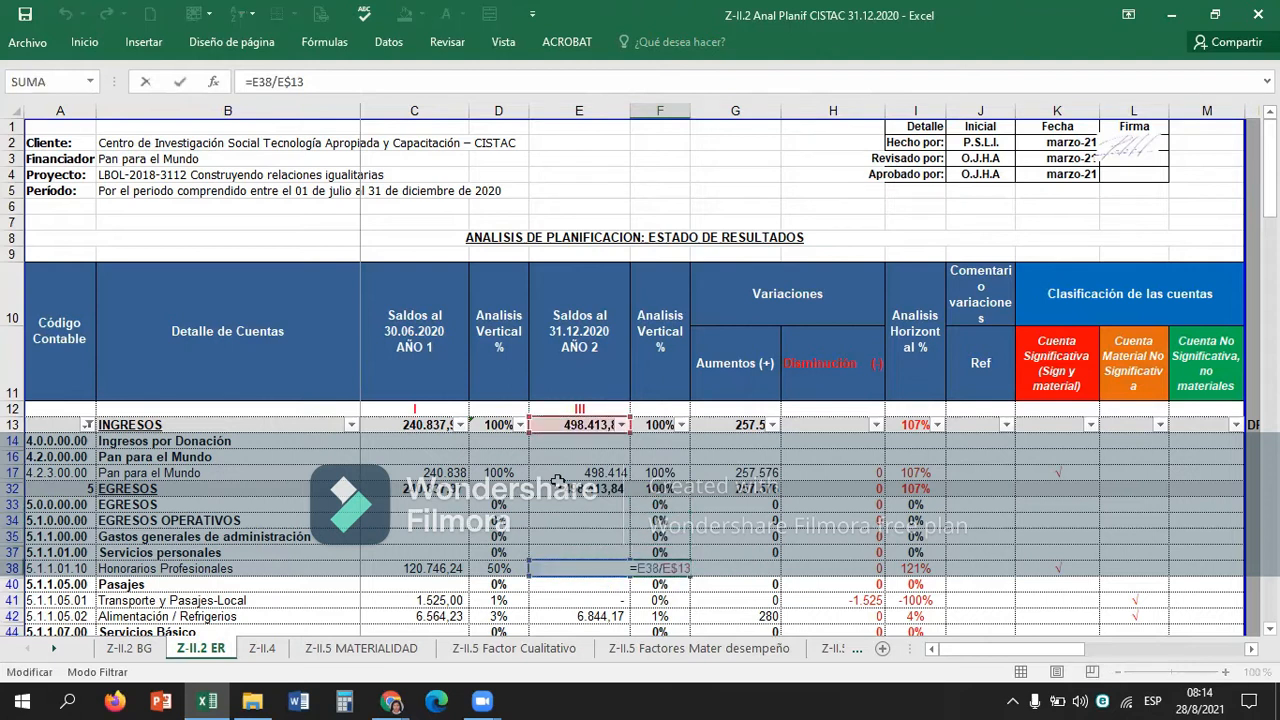
key("Return")
Compare the year 1 and year 2 balances and vertical analysis of Pan para el Mundo and Honorarios Profesionales.
key("Up")
key("Up")
key("Up")
key("Up")
key("Left")
key("Up")
key("Up")
key("Up")
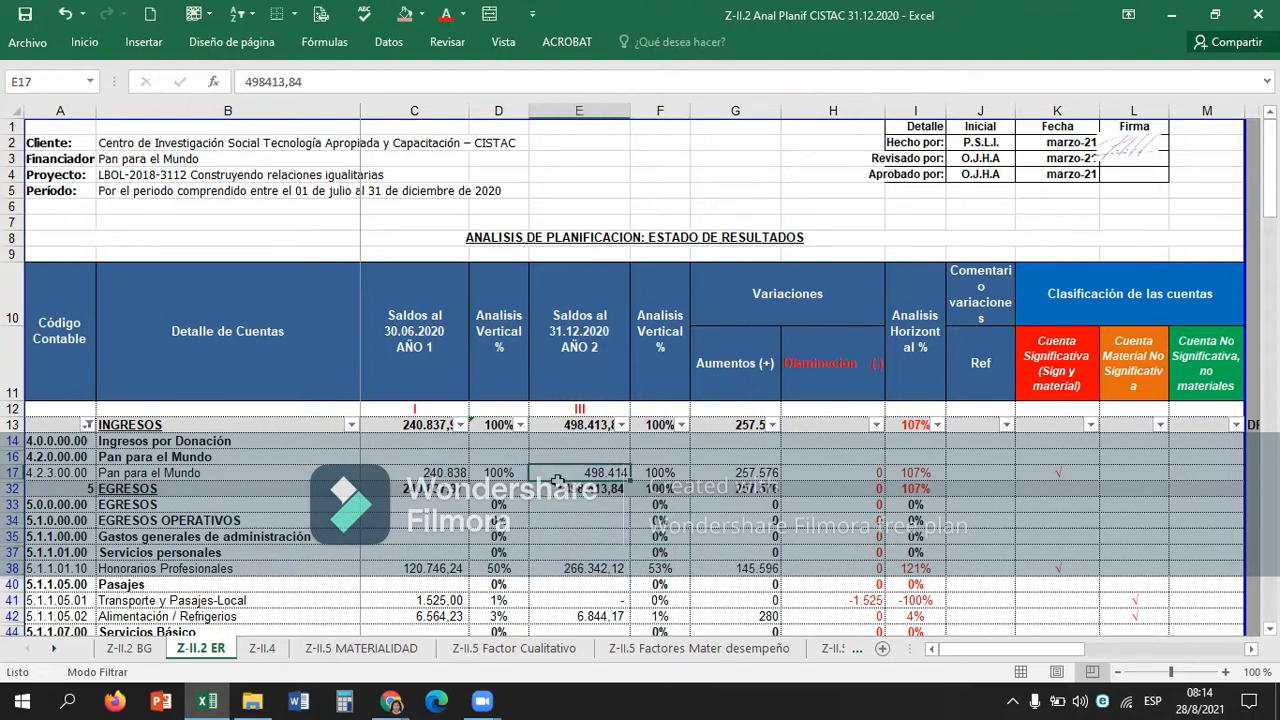
key("Up")
key("Up")
key("Up")
key("Down")
key("Down")
key("Down")
key("Down")
key("Down")
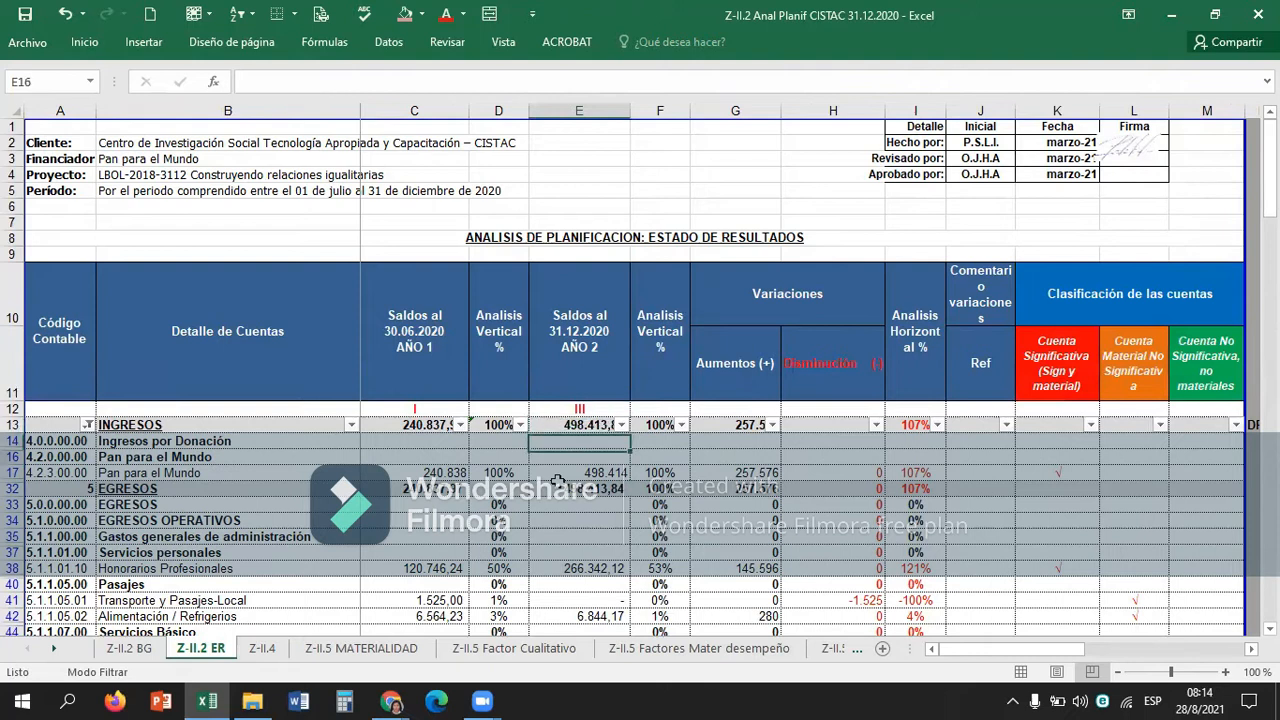
key("Down")
key("Down")
key("Down")
key("Down")
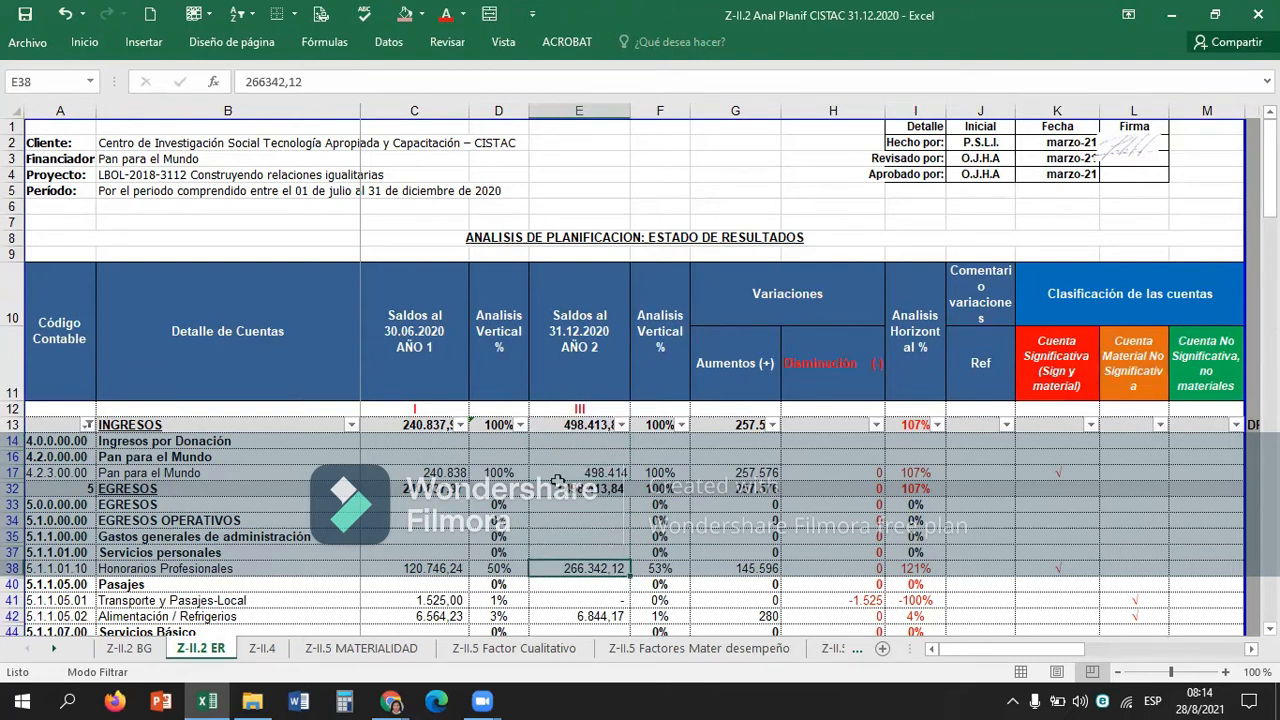
key("Left")
key("Up")
key("Up")
key("Up")
key("Up")
key("Up")
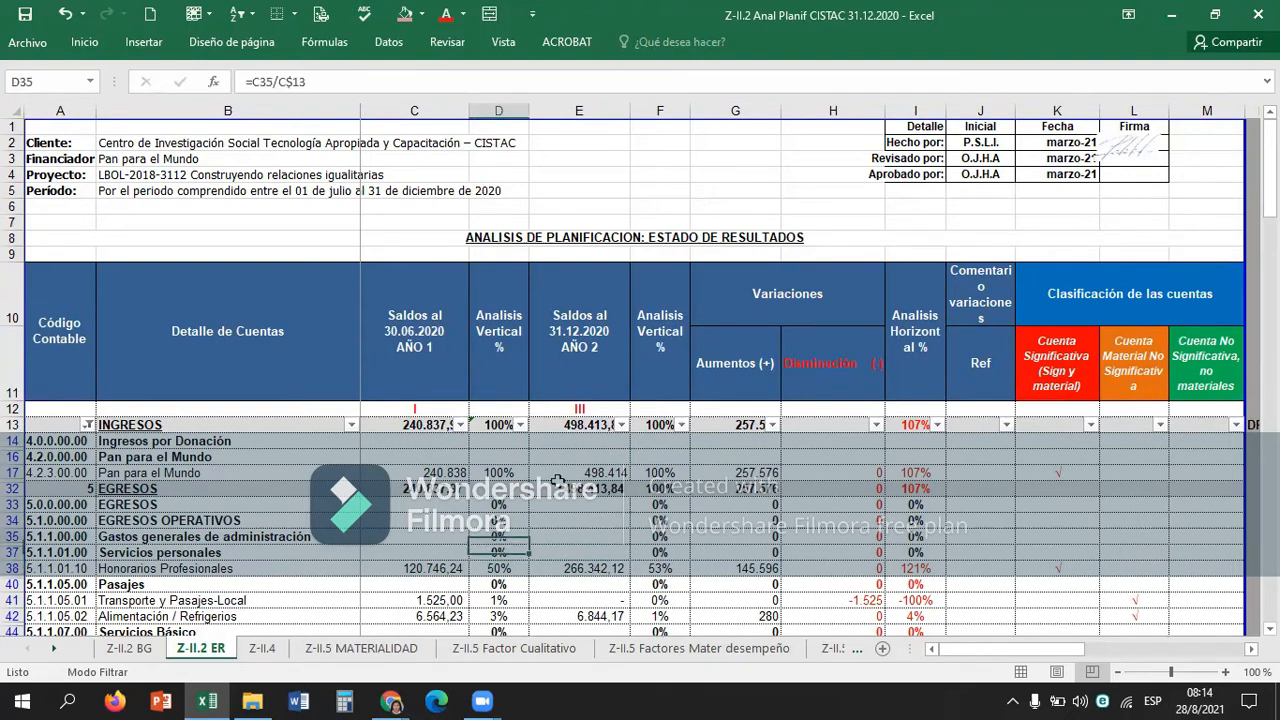
key("Up")
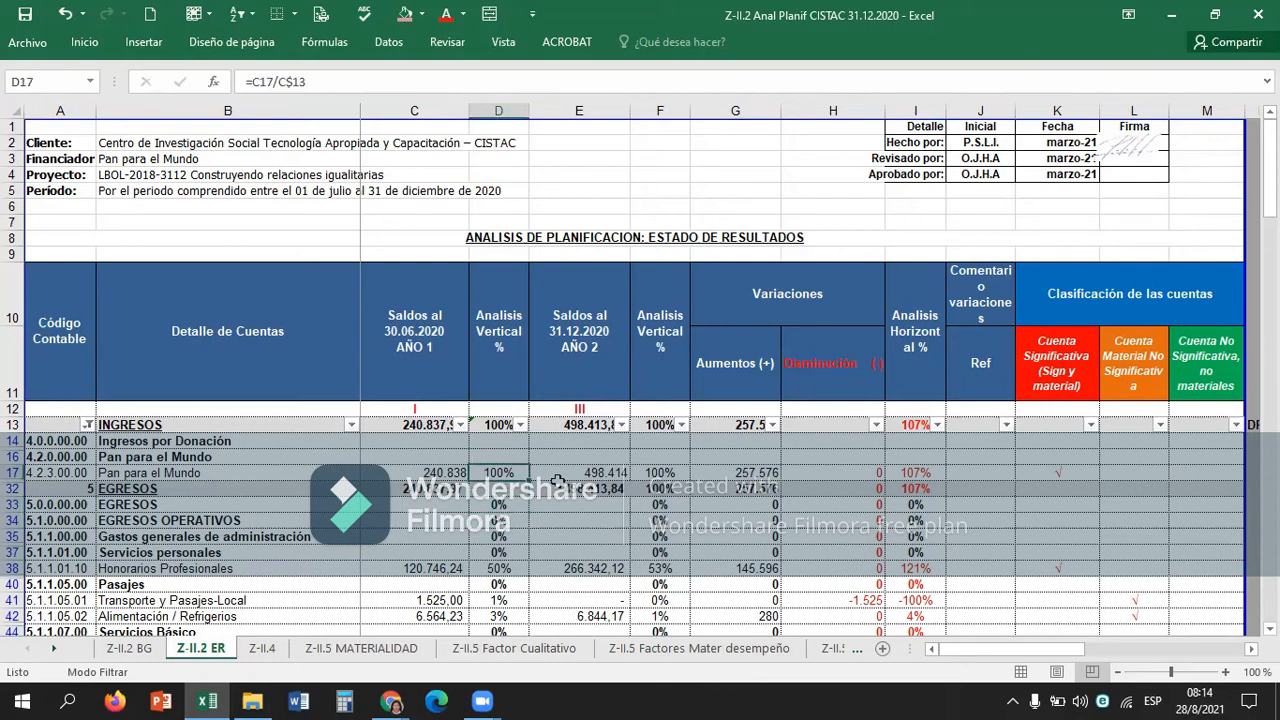
key("Left")
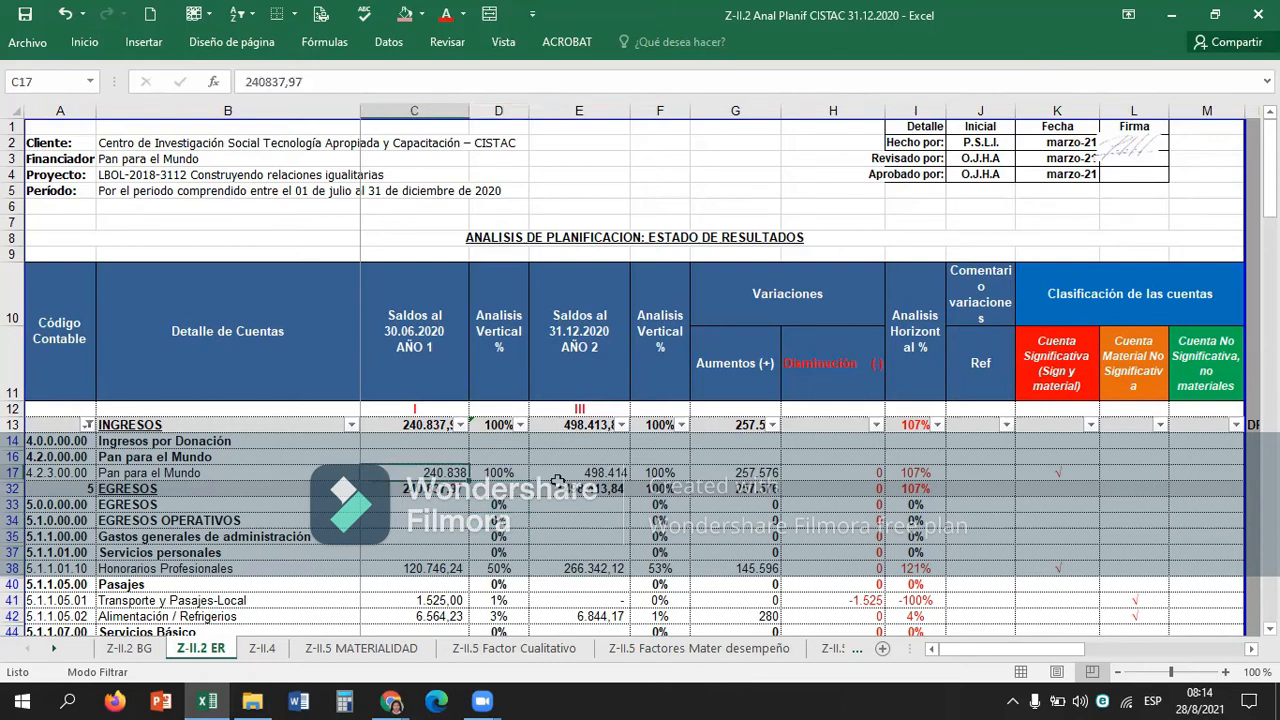
key("Right")
key("Right")
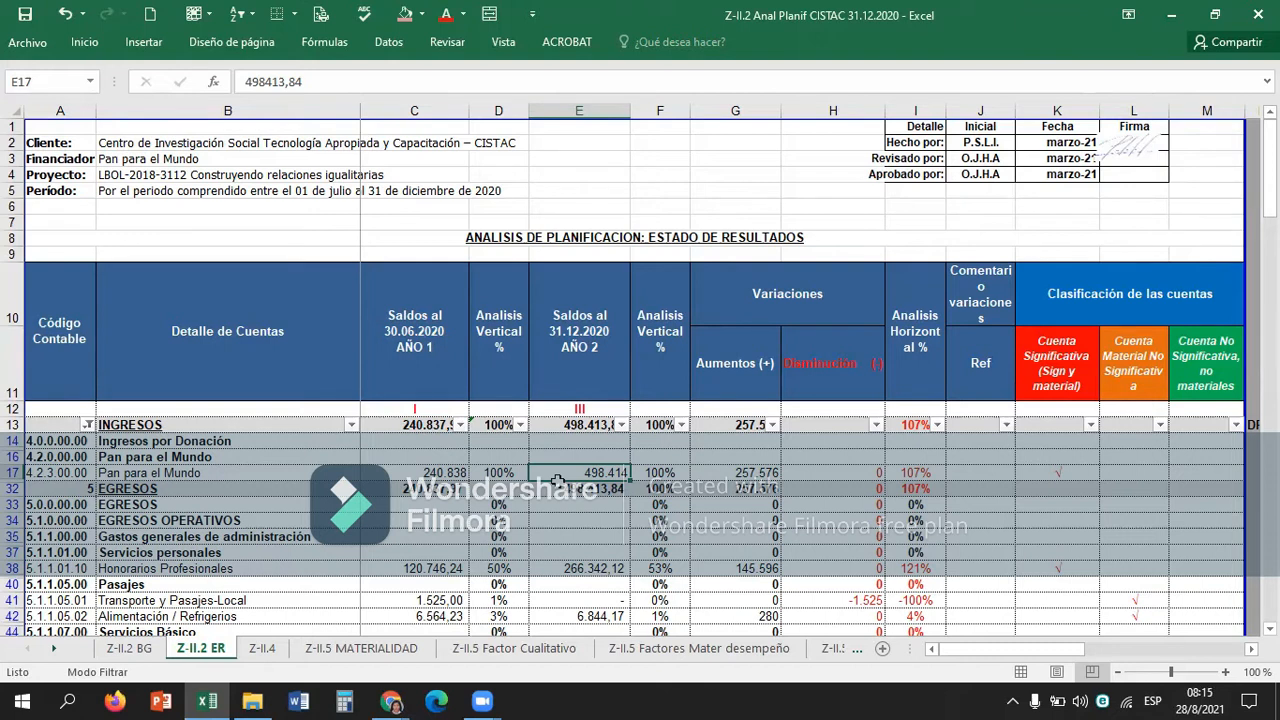
Look through the year 2 balances, vertical analysis and increases of the expense accounts down to Materiales y suministros.
key("Down")
key("Down")
key("Down")
key("Down")
key("Down")
key("Down")
key("Down")
key("Down")
key("Down")
key("Down")
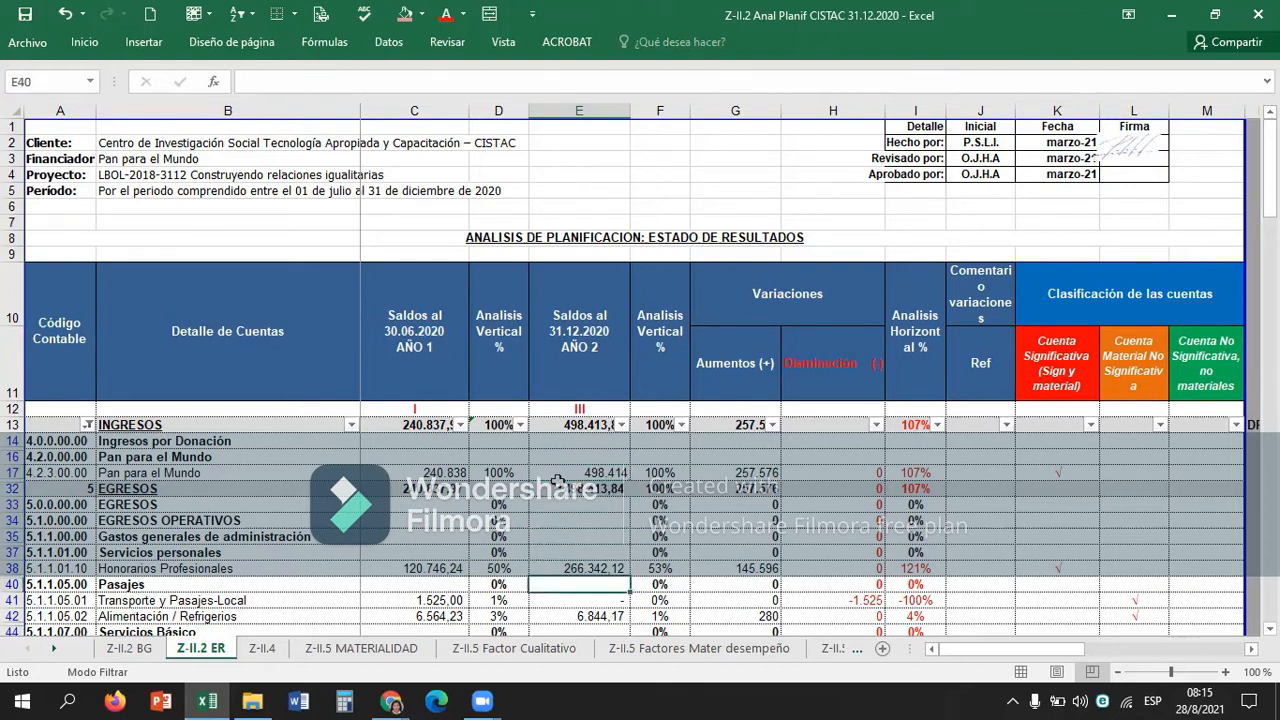
key("Down")
key("Down")
key("Down")
key("Down")
key("Down")
key("Down")
key("Right")
key("Up")
key("Up")
key("Up")
key("Up")
key("Up")
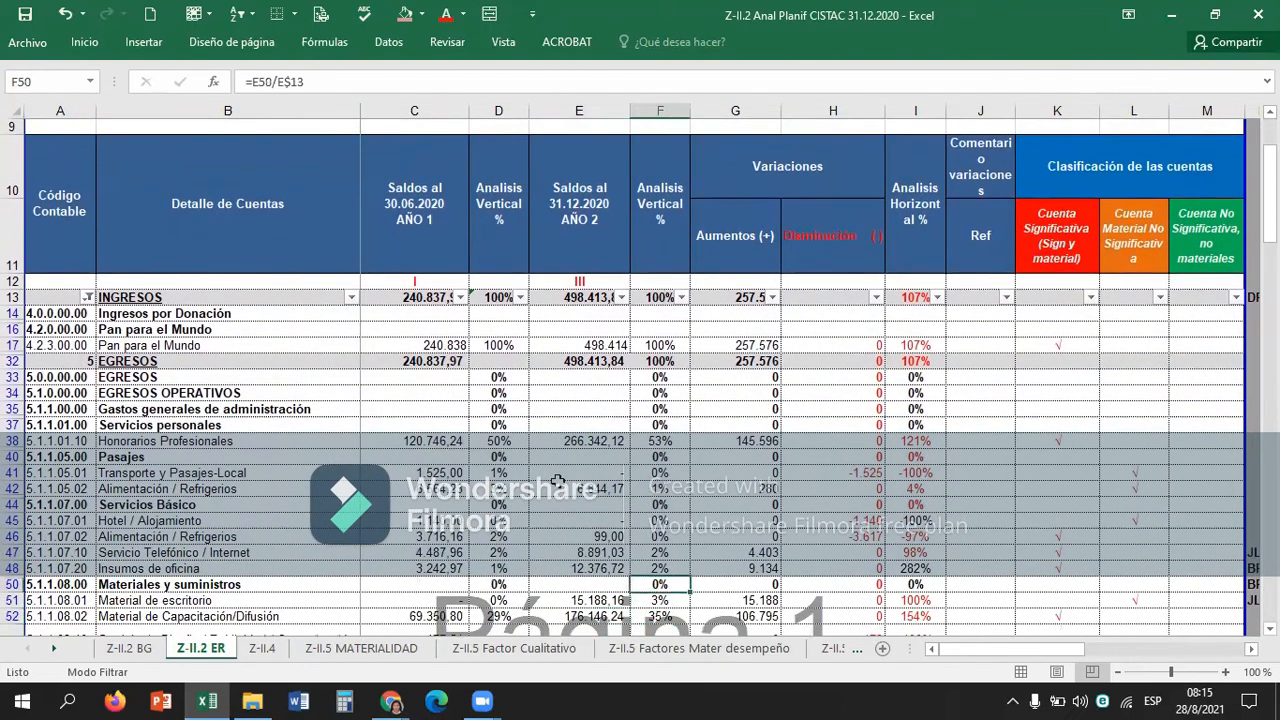
key("Up")
key("Up")
key("Up")
key("Up")
key("Up")
key("Up")
key("Up")
key("Right")
key("Up")
key("Up")
key("Up")
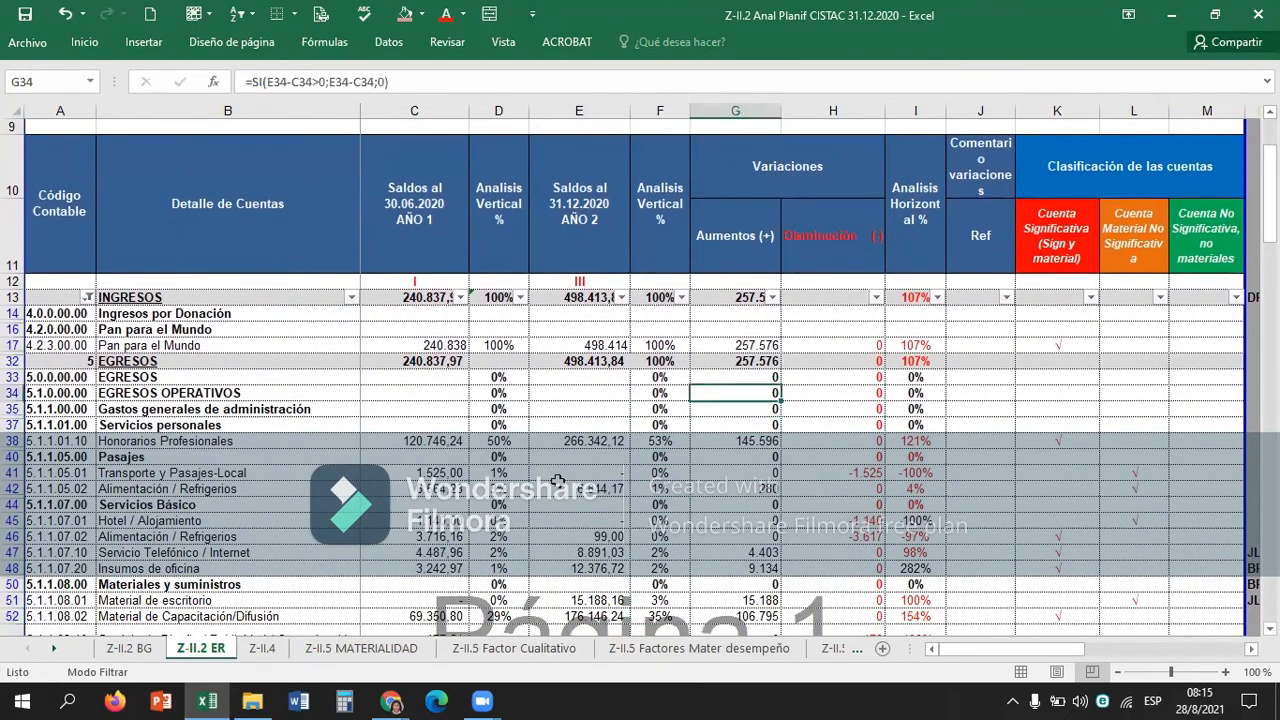
Examine the increase and horizontal analysis of Pan para el Mundo in row 17 against its two period balances.
key("Up")
key("Right")
key("Right")
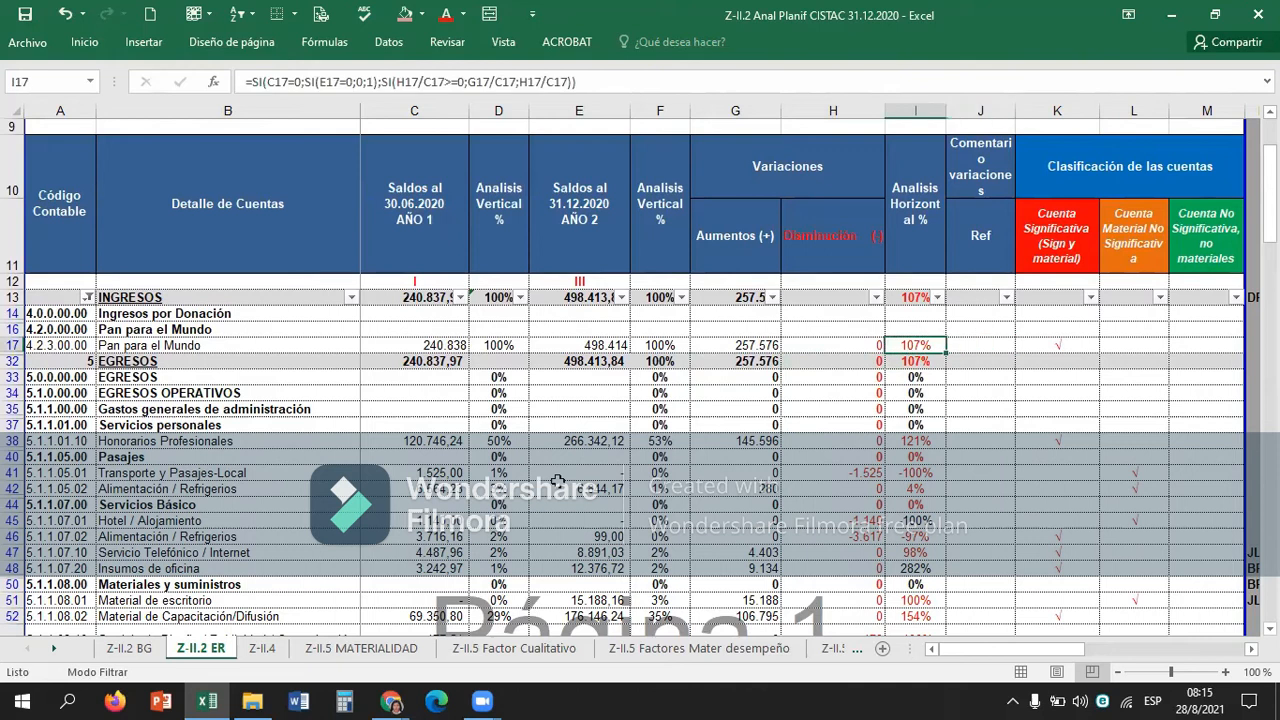
key("Left")
key("Left")
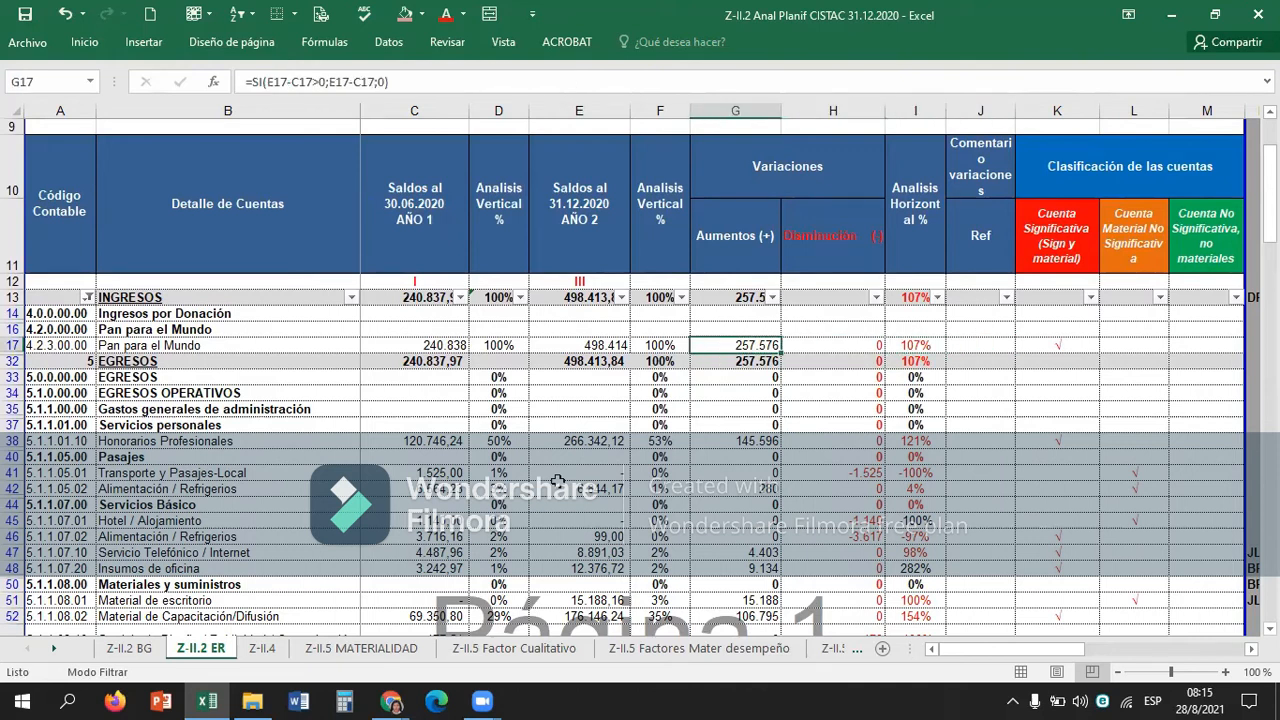
key("Left")
Recalculate the horizontal analysis of Pan para el Mundo in I16 with the check formula =+G17/C17.
key("Left")
key("Left")
key("Left")
key("Right")
key("Right")
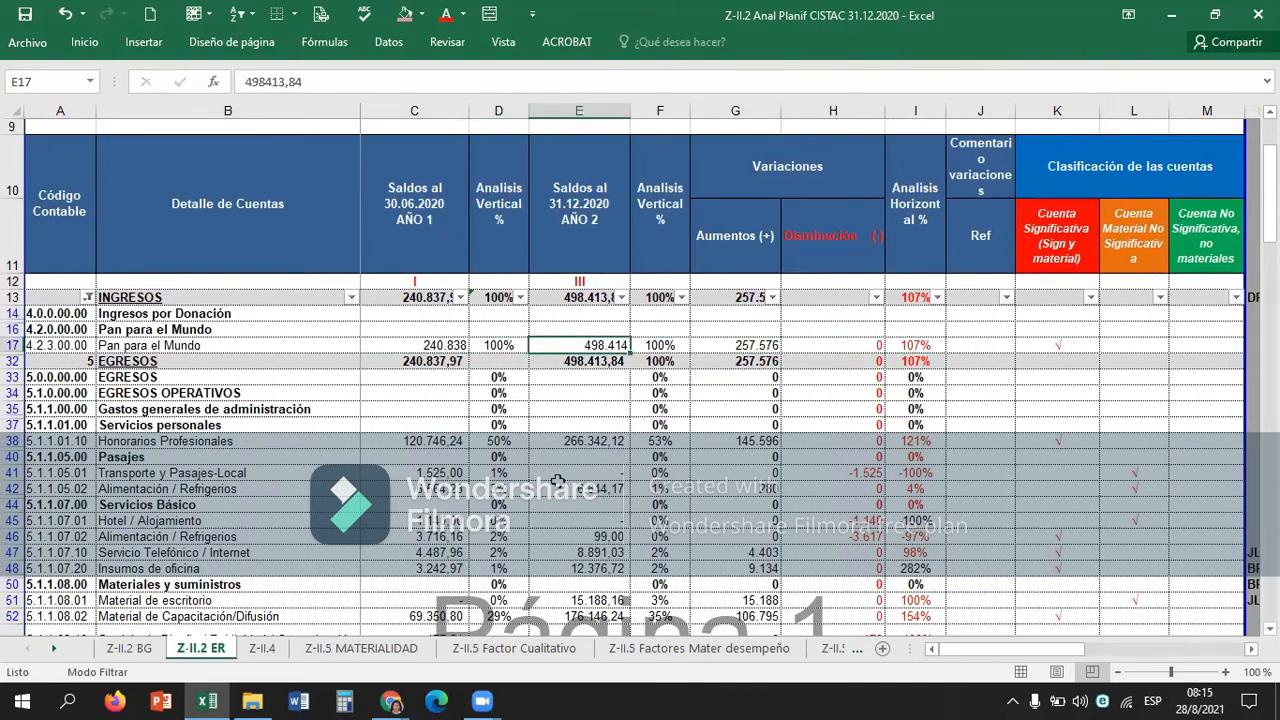
key("Right")
key("Right")
key("Right")
key("Right")
key("Up")
key("Down")
key("Up")
type("+")
key("Left")
key("Down")
key("Left")
type("/")
key("Left")
key("Left")
key("Left")
key("Down")
key("Left")
key("Left")
key("Left")
key("Return")
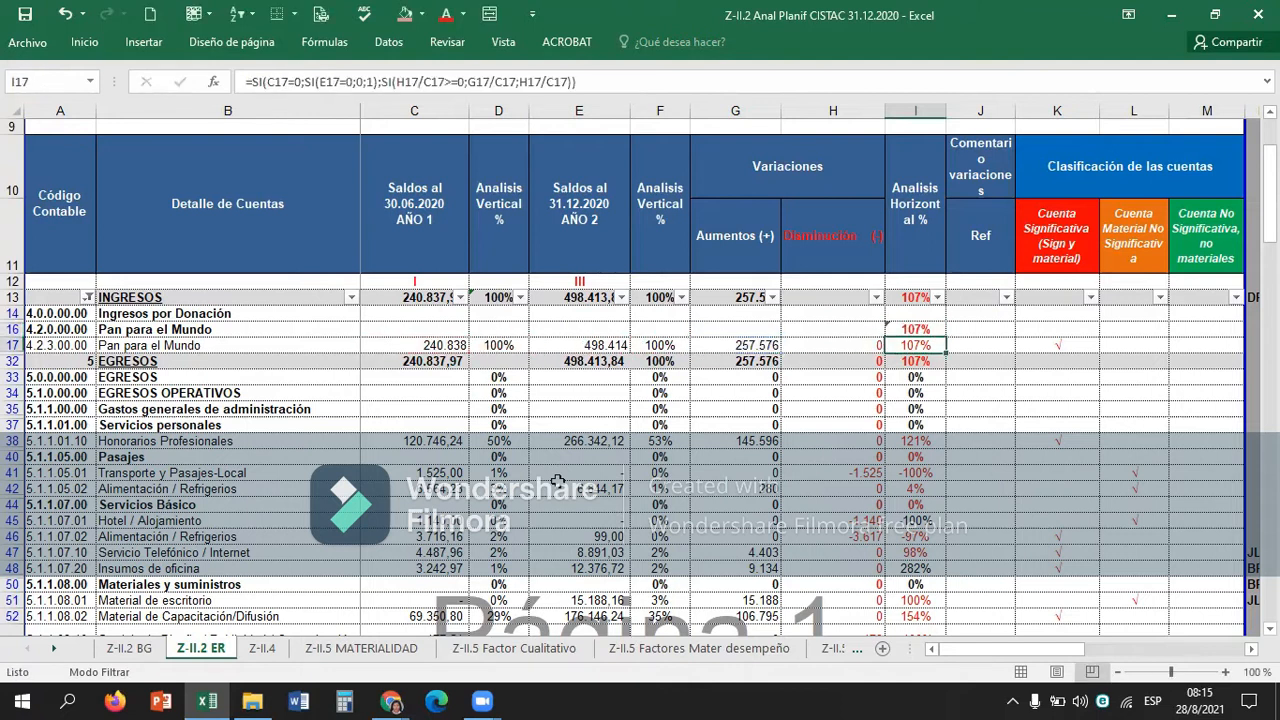
Clear the check formula from I16.
key("Up")
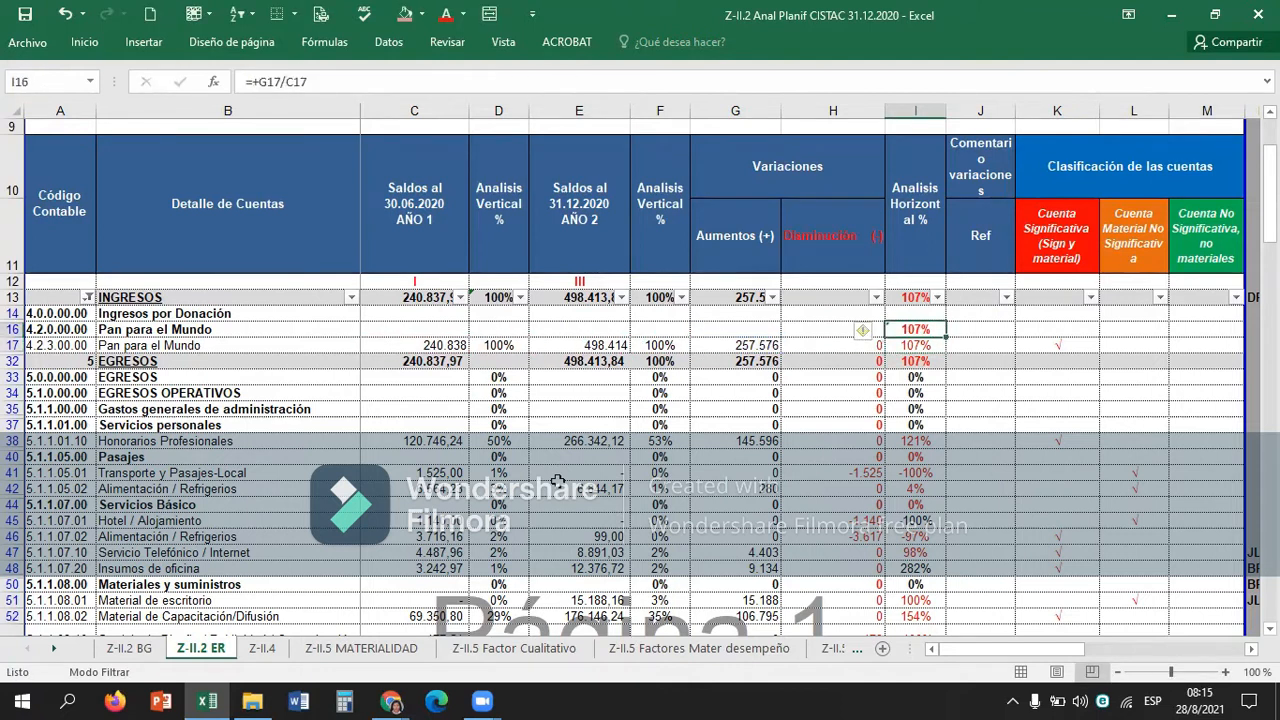
key("BackSpace")
key("Return")
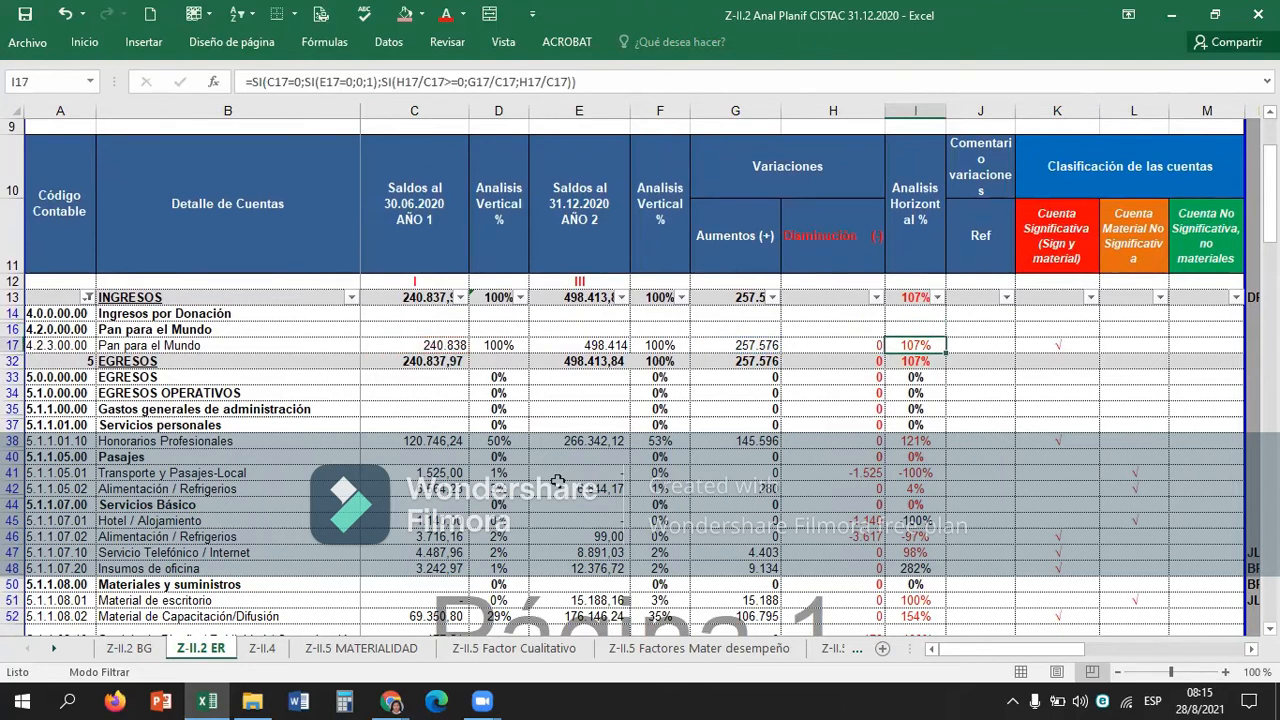
Inspect the horizontal analysis formula in I17 and compare the percentages from Pan para el Mundo down to Honorarios Profesionales.
key("F2")
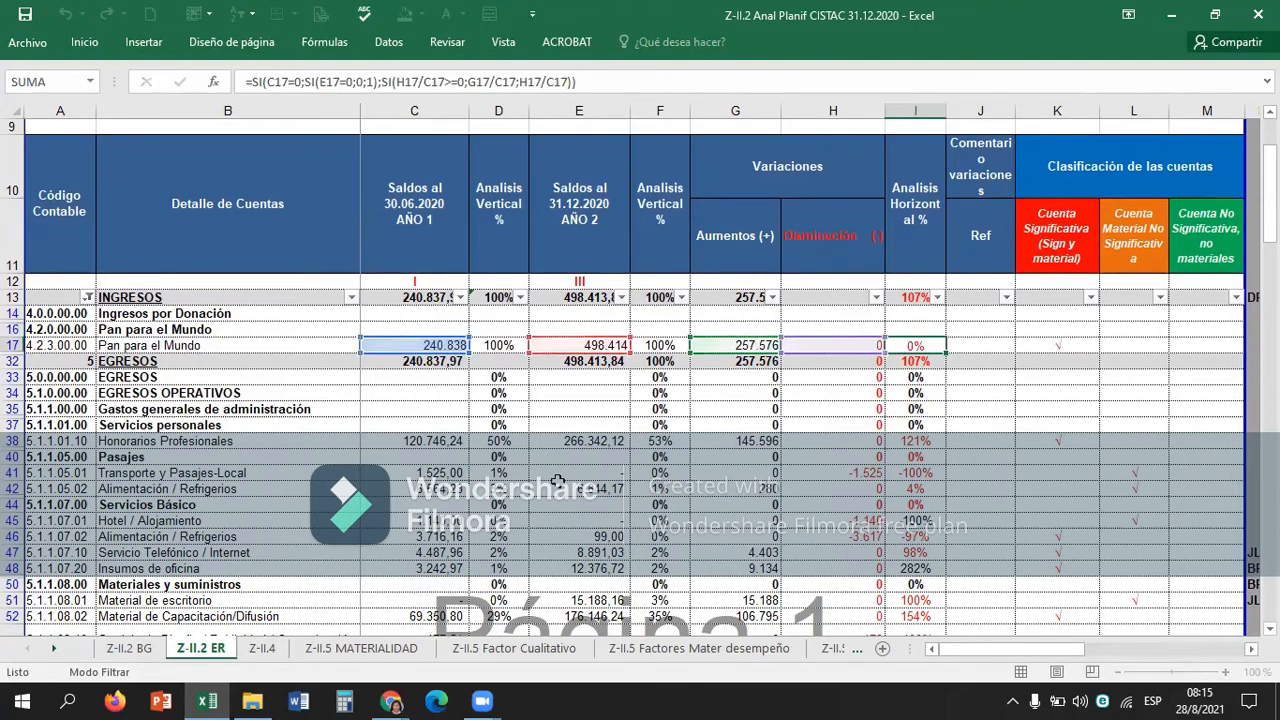
key("Return")
key("Left")
key("Right")
key("Left")
key("Right")
key("Up")
key("Down")
key("Up")
key("Up")
key("Down")
key("Down")
key("Up")
key("Down")
key("Down")
key("Down")
key("Down")
key("Down")
key("Down")
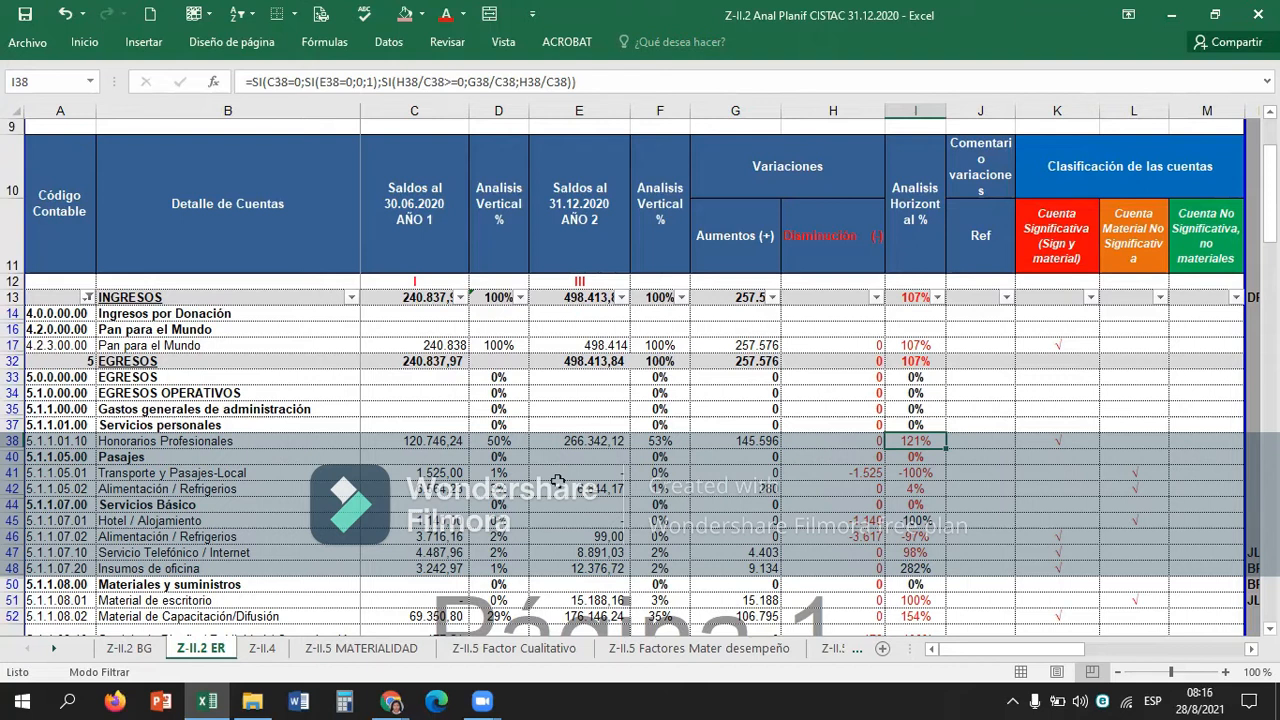
key("Up")
key("Up")
key("Up")
key("Up")
key("Up")
key("Up")
key("Up")
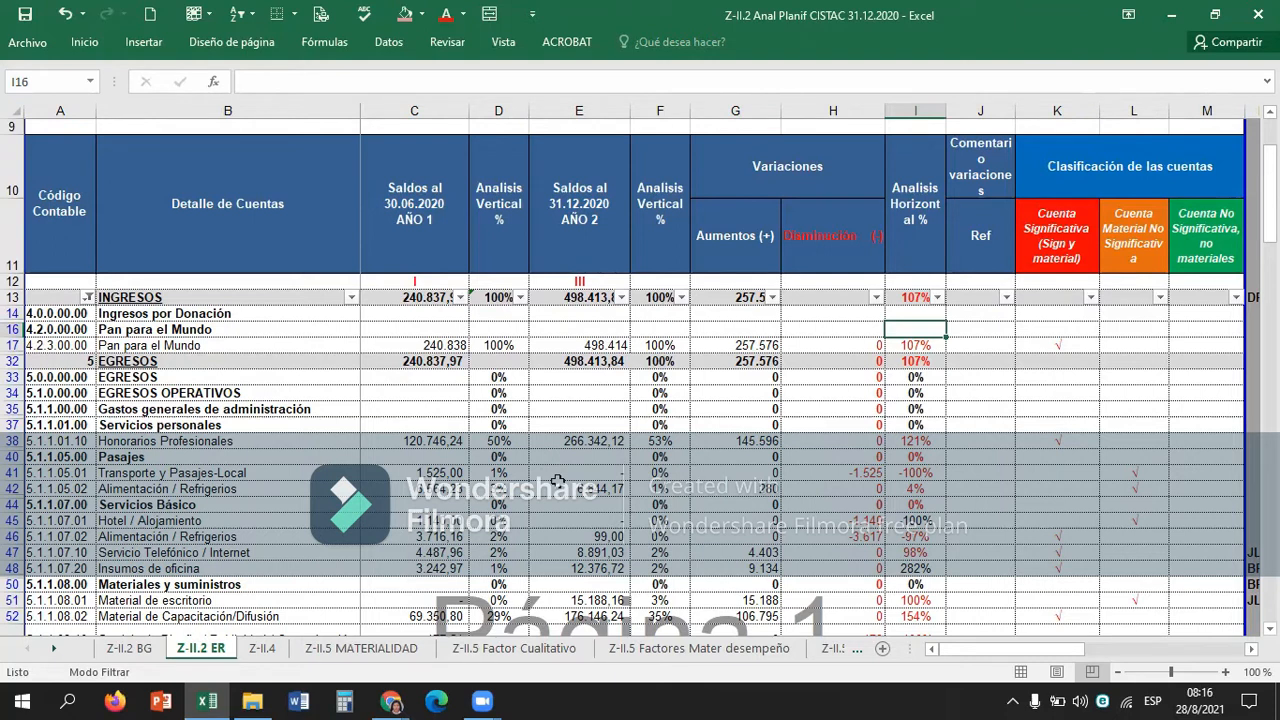
Check how the income account Pan para el Mundo is classified in row 17, leaving no stray entry in L17.
key("Right")
key("Right")
key("Down")
key("Right")
key("Right")
key("Left")
key("Left")
key("Left")
key("Right")
key("Right")
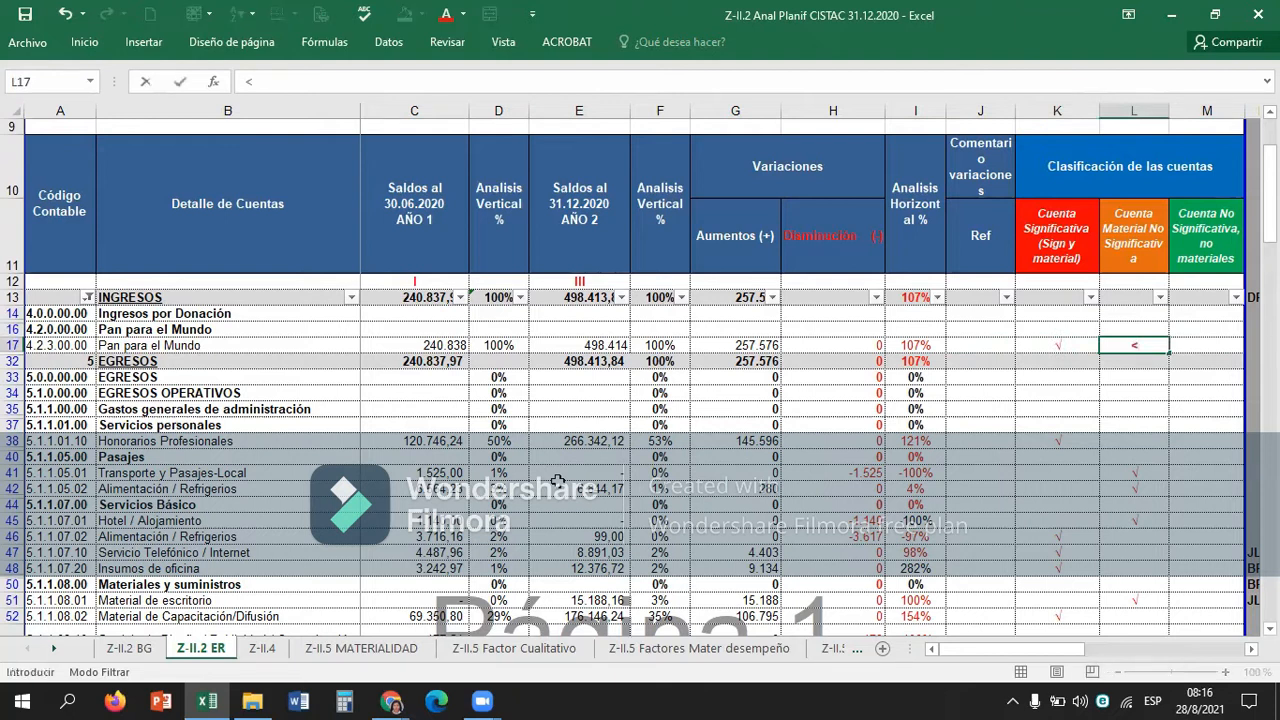
key("Left")
key("Left")
key("Right")
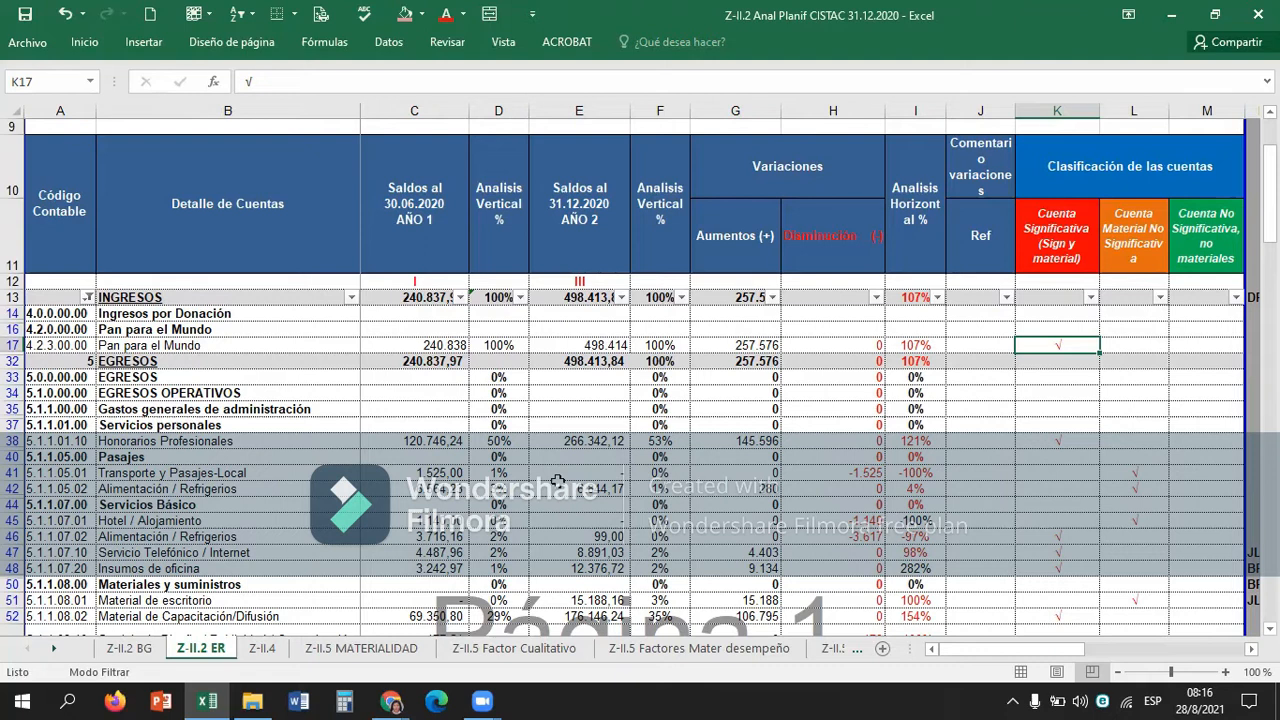
Highlight the vertical analysis percentage of Pan para el Mundo in F17 with the light red fill.
key("Left")
key("Left")
key("Left")
key("Left")
key("Left")
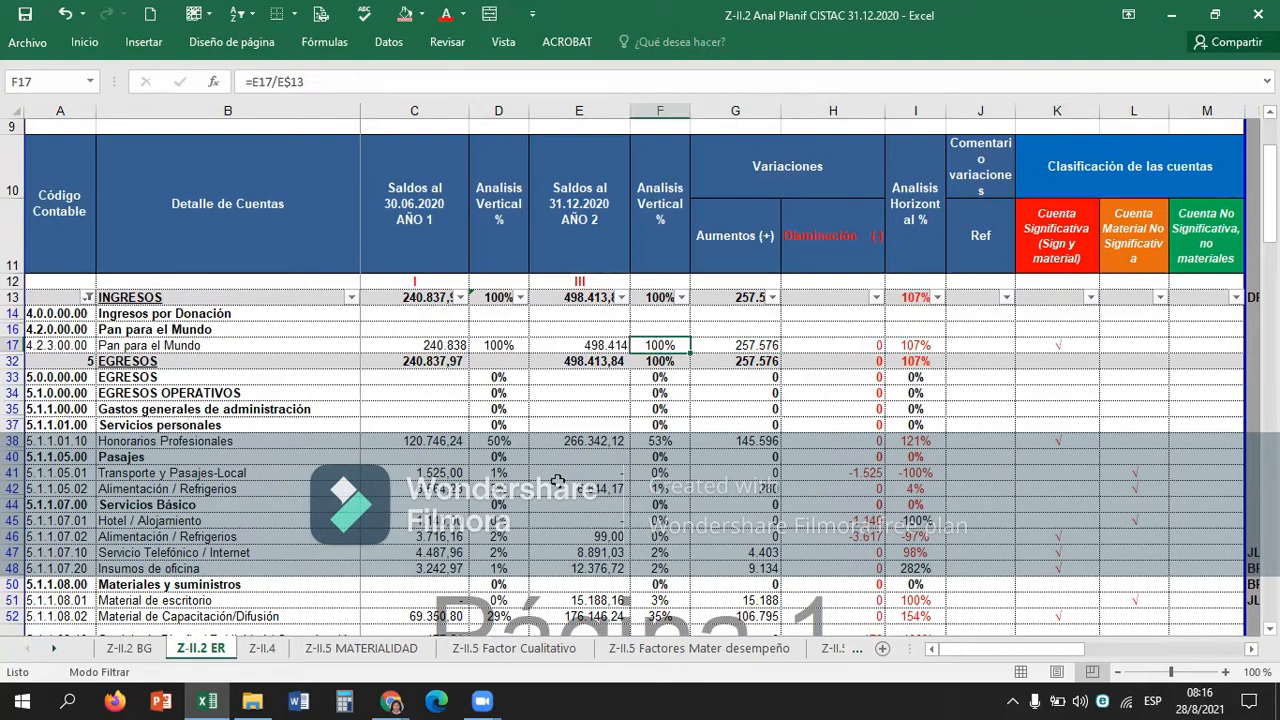
left_click(406, 12)
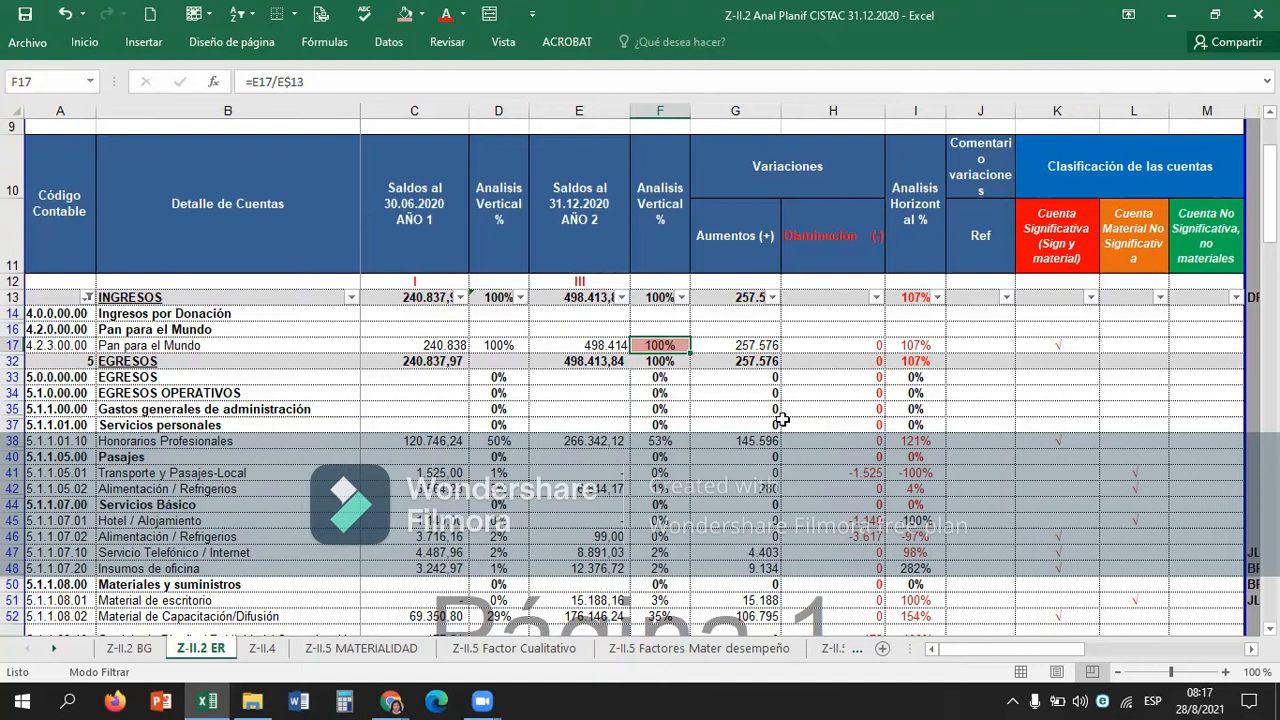
Compare the vertical analysis, variation amounts and horizontal analysis of Pan para el Mundo across row 17.
key("Right")
key("Right")
key("Right")
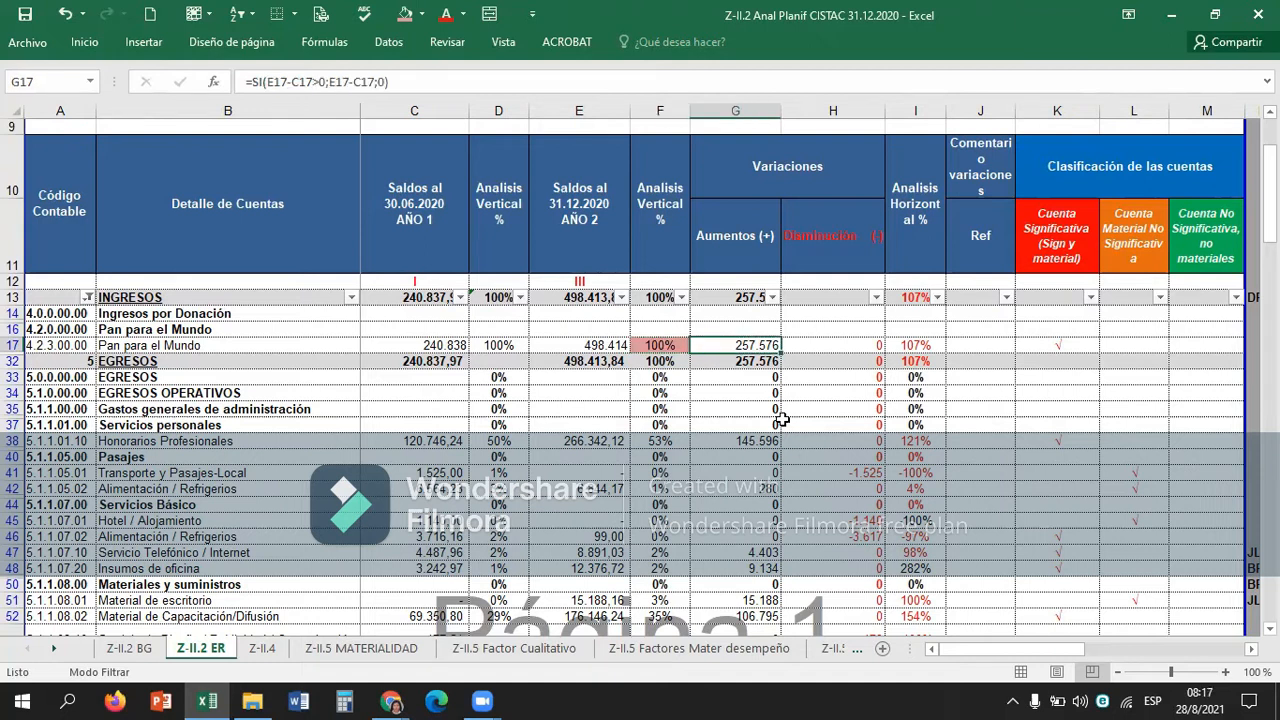
key("Left")
key("Left")
key("Left")
key("Left")
key("Left")
key("Left")
key("Left")
key("Left")
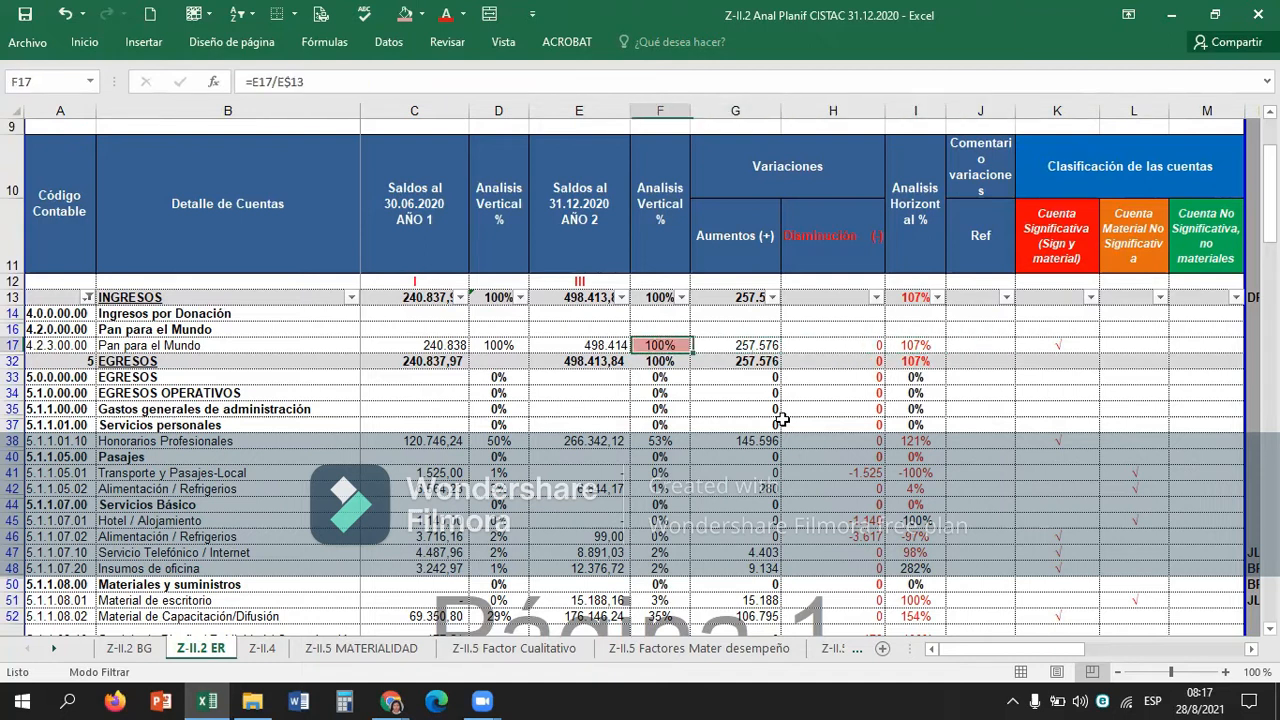
key("Right")
key("Right")
key("Right")
key("Right")
key("Right")
key("Right")
key("Right")
key("Right")
key("Right")
key("Left")
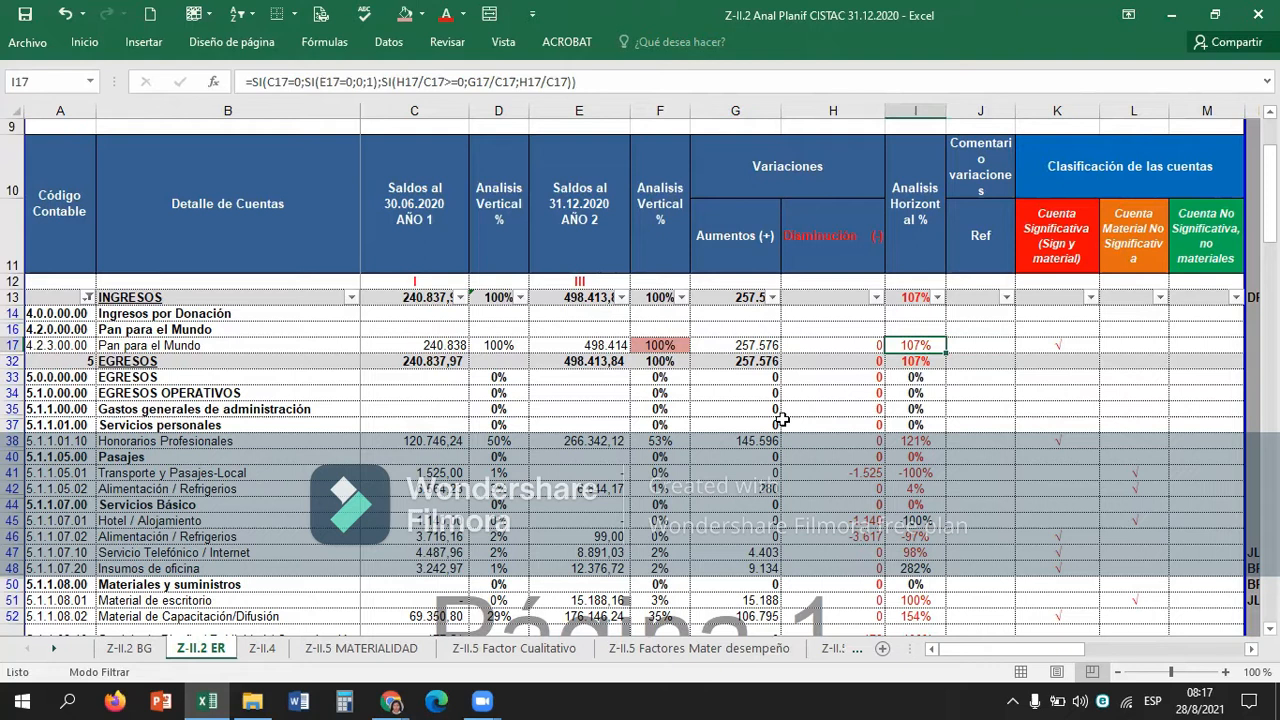
key("Right")
key("Right")
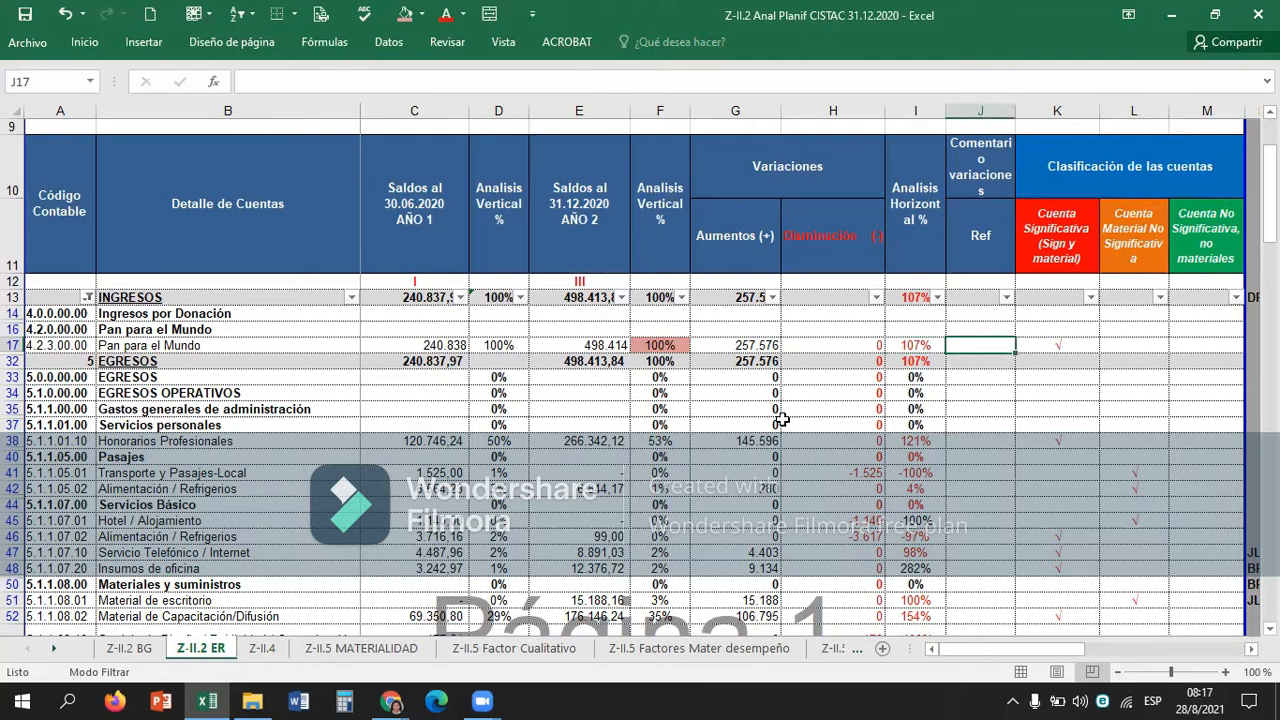
Examine the vertical analysis, variations and horizontal analysis behind the classification of Honorarios Profesionales in row 38.
key("Down")
key("Down")
key("Down")
key("Down")
key("Down")
key("Down")
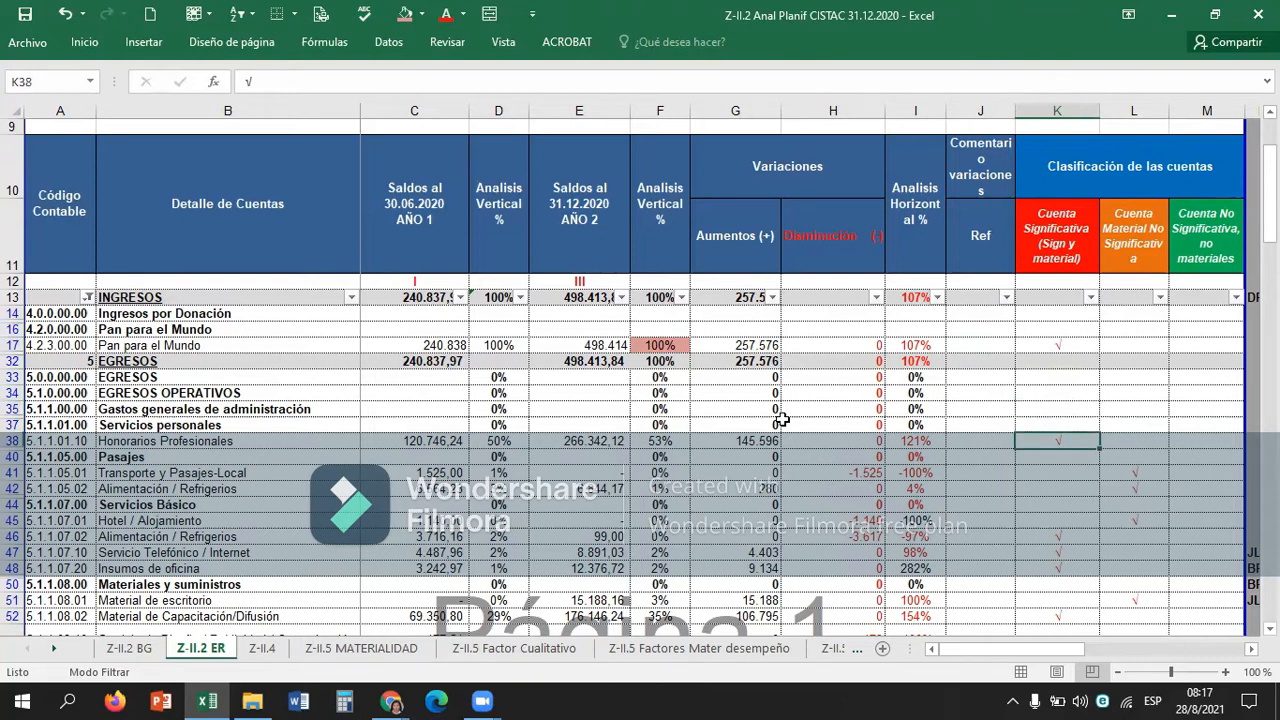
key("Left")
key("Left")
key("Left")
key("Left")
key("Left")
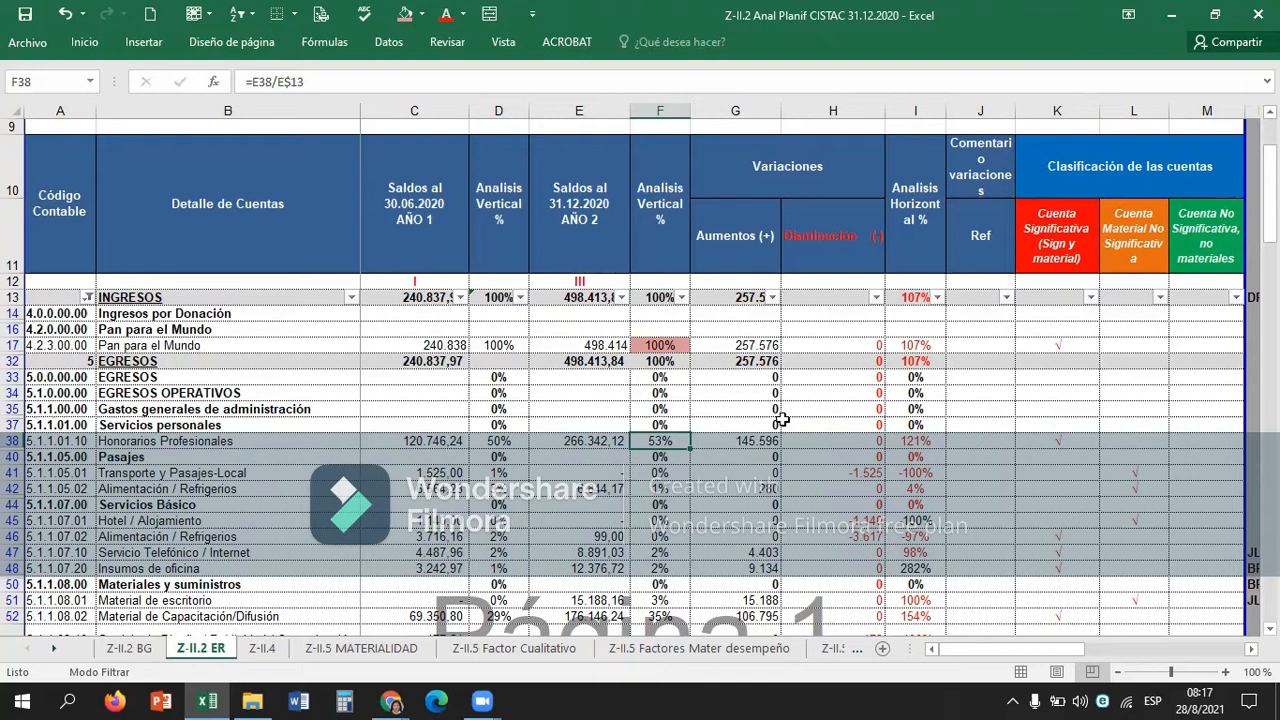
key("Right")
key("Right")
key("Right")
key("Right")
key("Right")
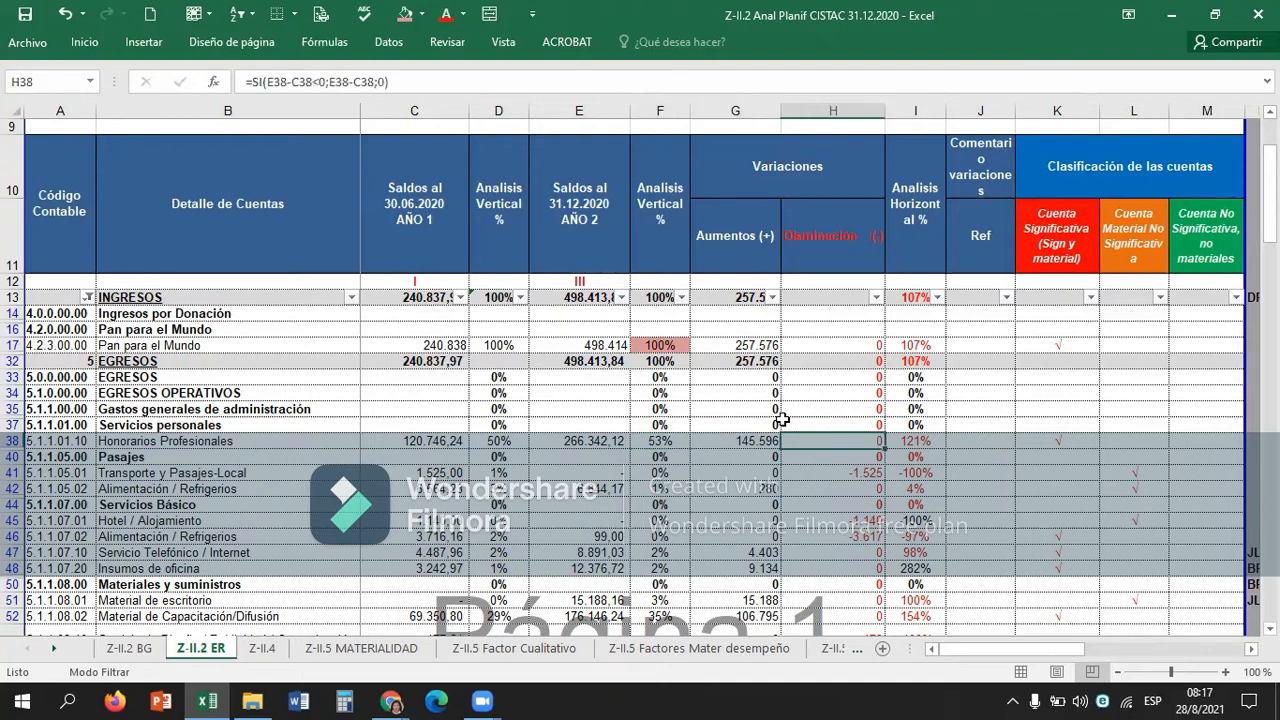
key("Left")
key("Left")
key("Left")
key("Left")
key("Left")
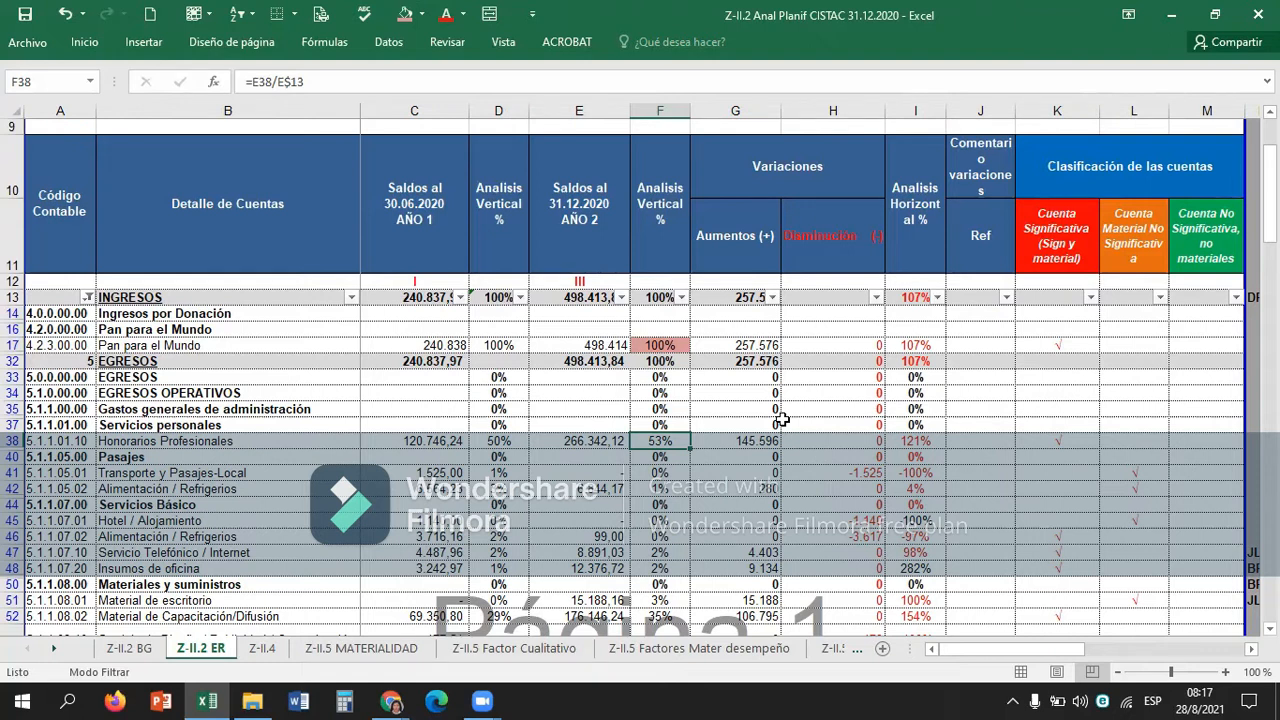
key("Right")
key("Right")
key("Right")
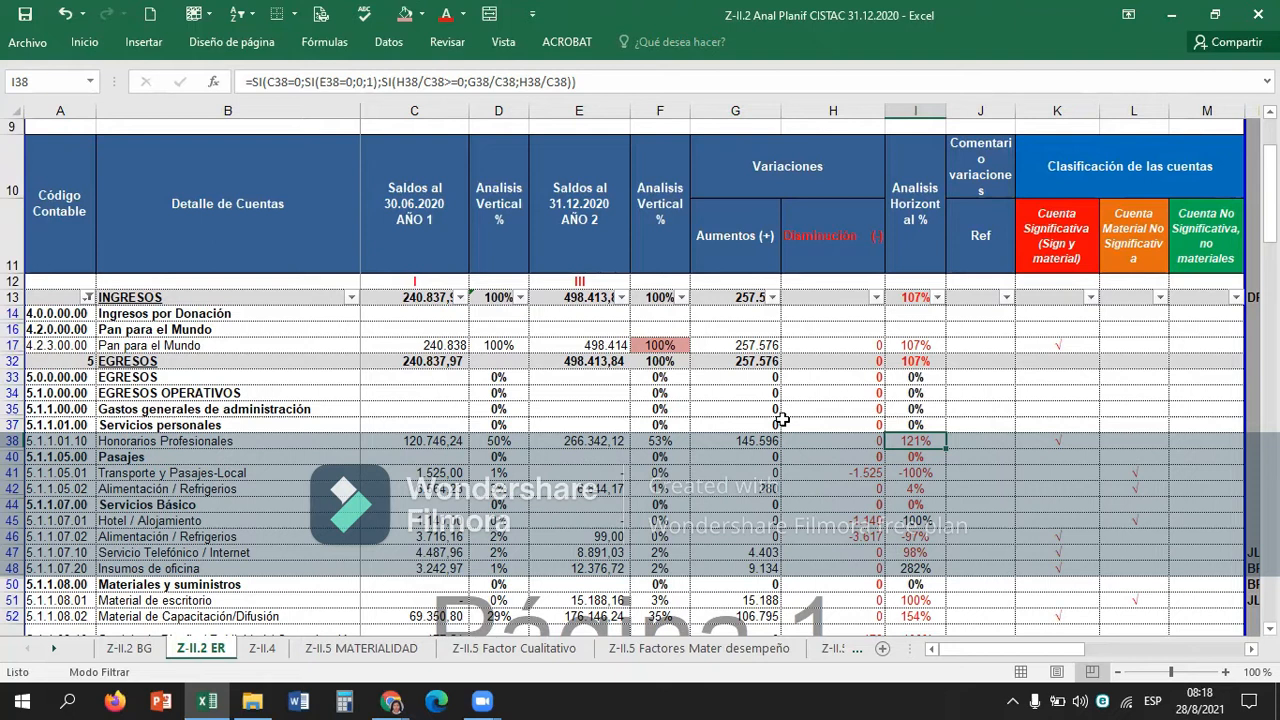
key("Right")
key("Right")
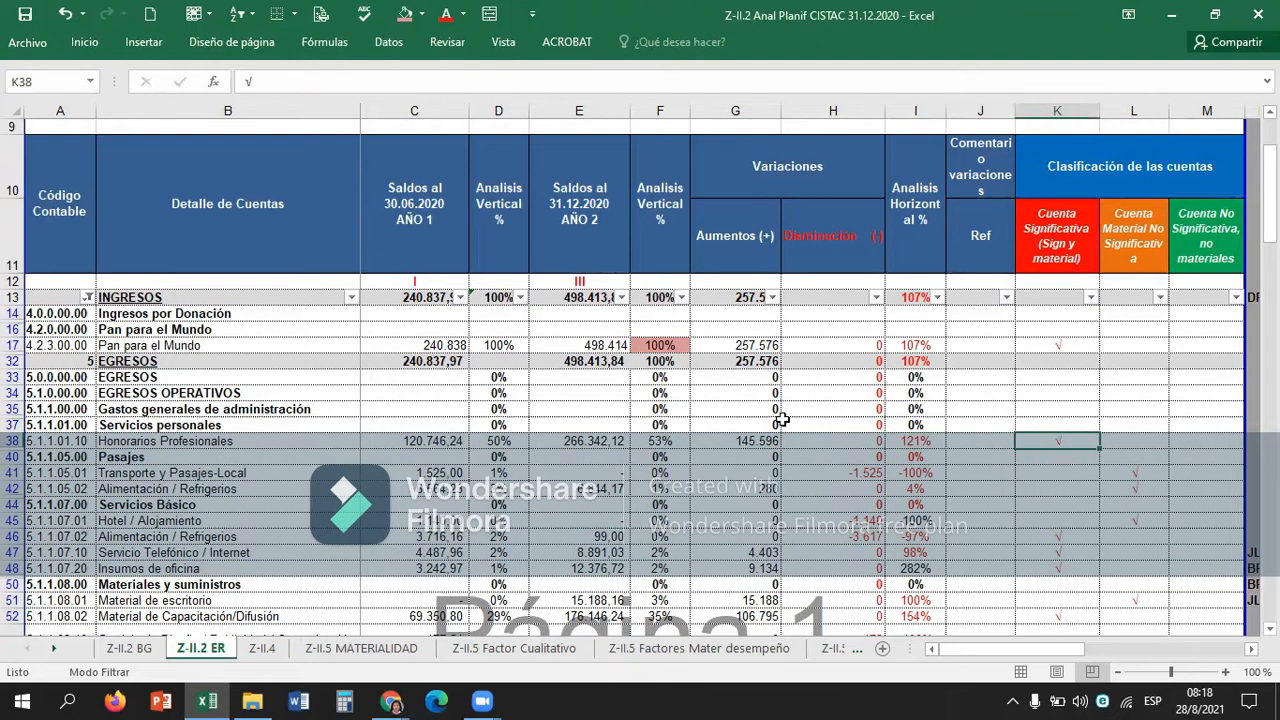
key("Down")
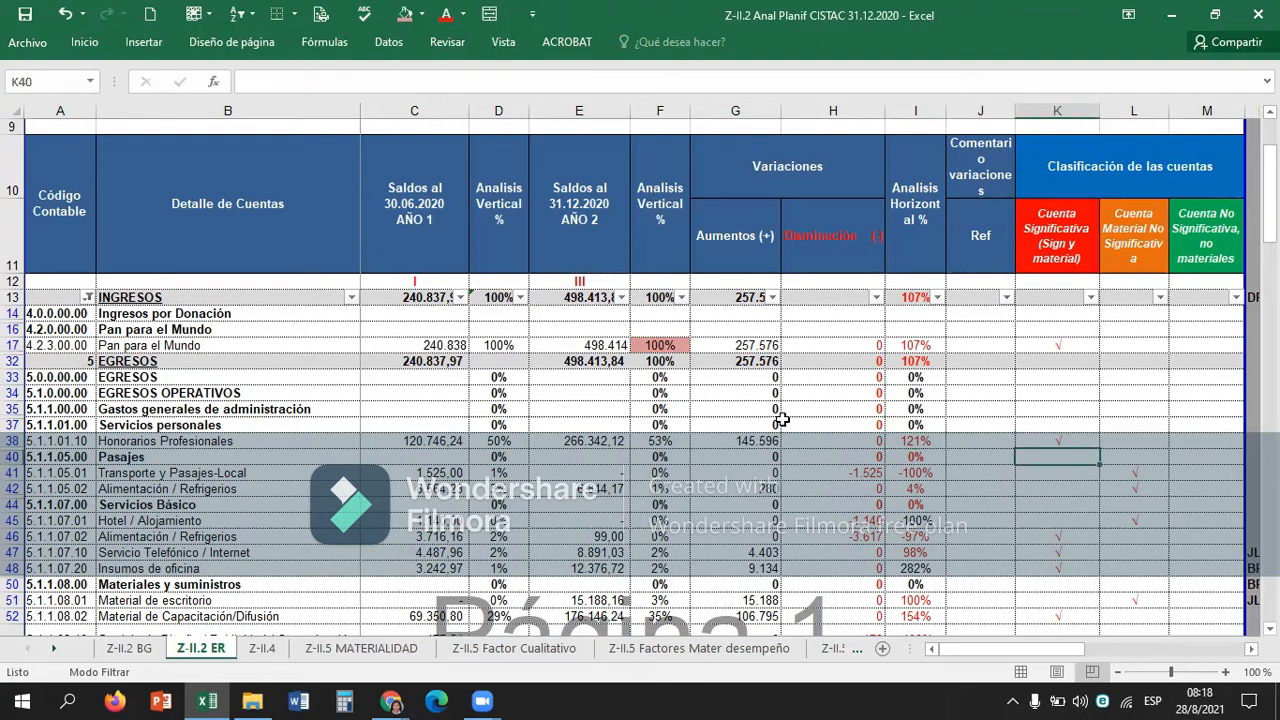
Review the balances, percentages and current classification of Transporte y Pasajes-Local in row 41.
key("Down")
key("Left")
key("Left")
key("Left")
key("Left")
key("Left")
key("Left")
key("Left")
key("Down")
key("Right")
key("Up")
key("Right")
key("Left")
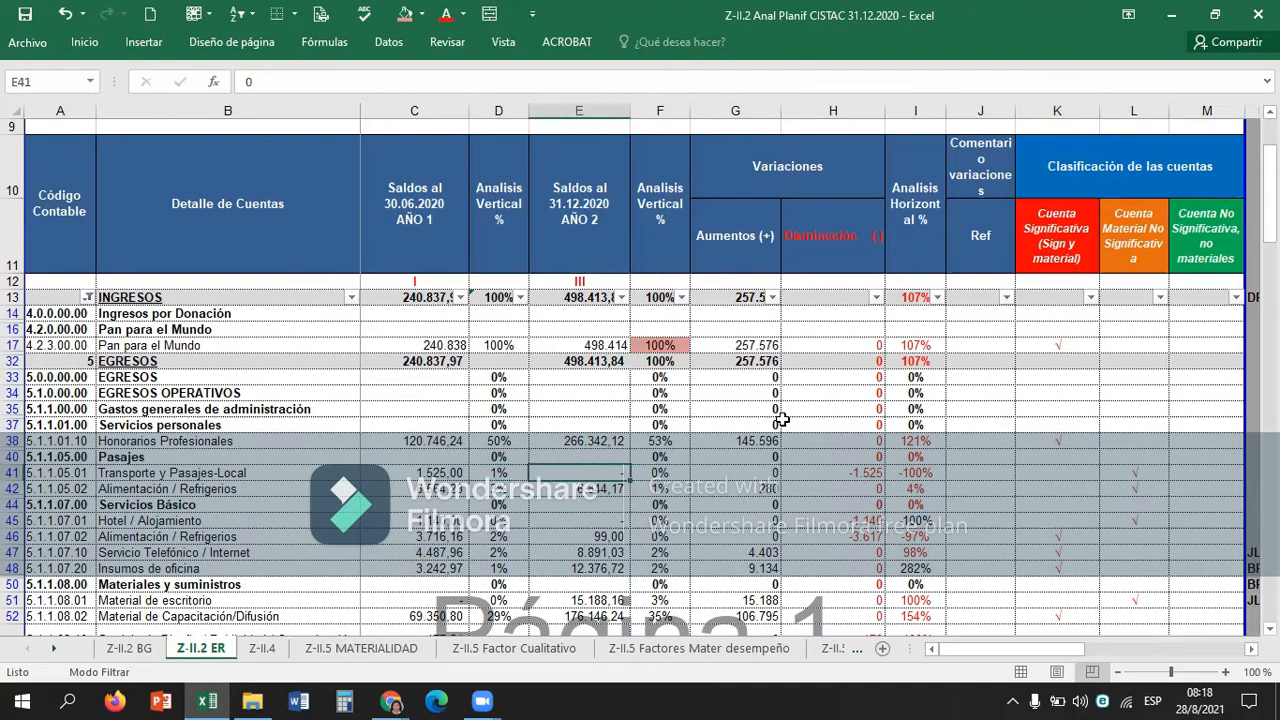
key("Right")
key("Right")
key("Right")
key("Right")
key("Right")
key("Right")
key("Right")
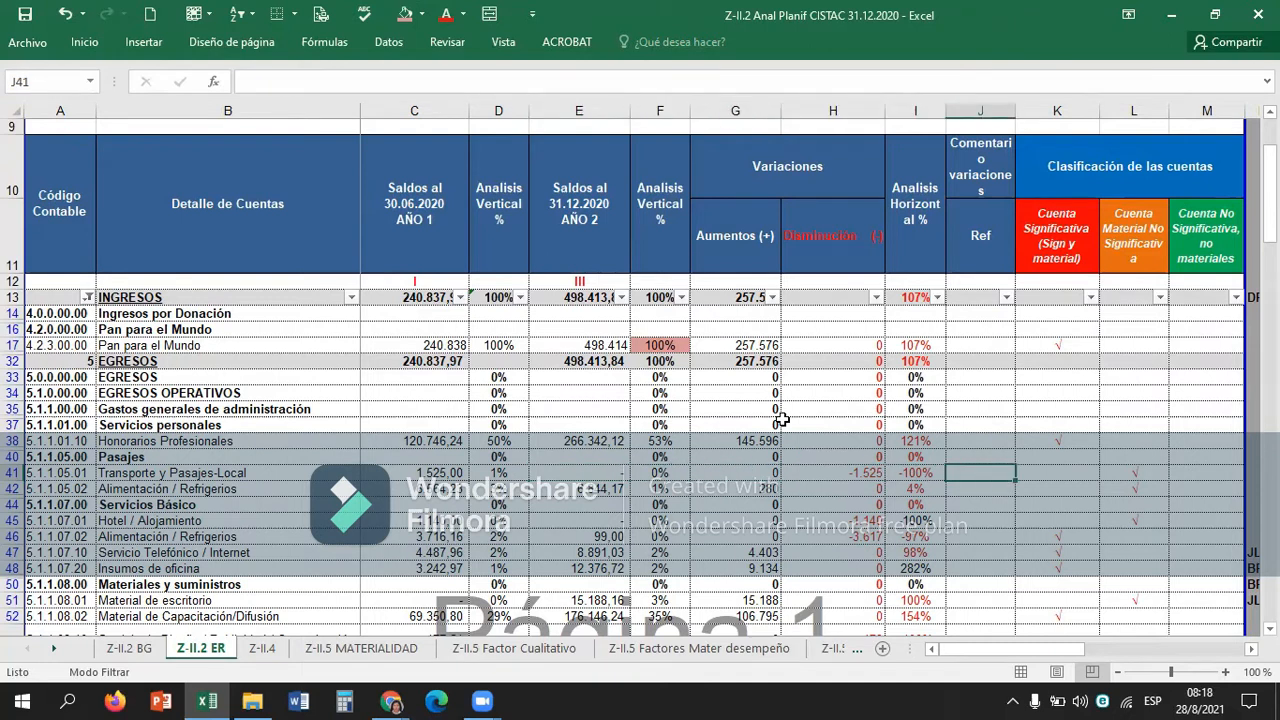
key("Right")
key("Down")
key("Down")
key("Down")
key("Down")
key("Down")
key("Down")
key("Down")
key("Down")
key("Down")
key("Down")
key("Down")
key("Down")
key("Down")
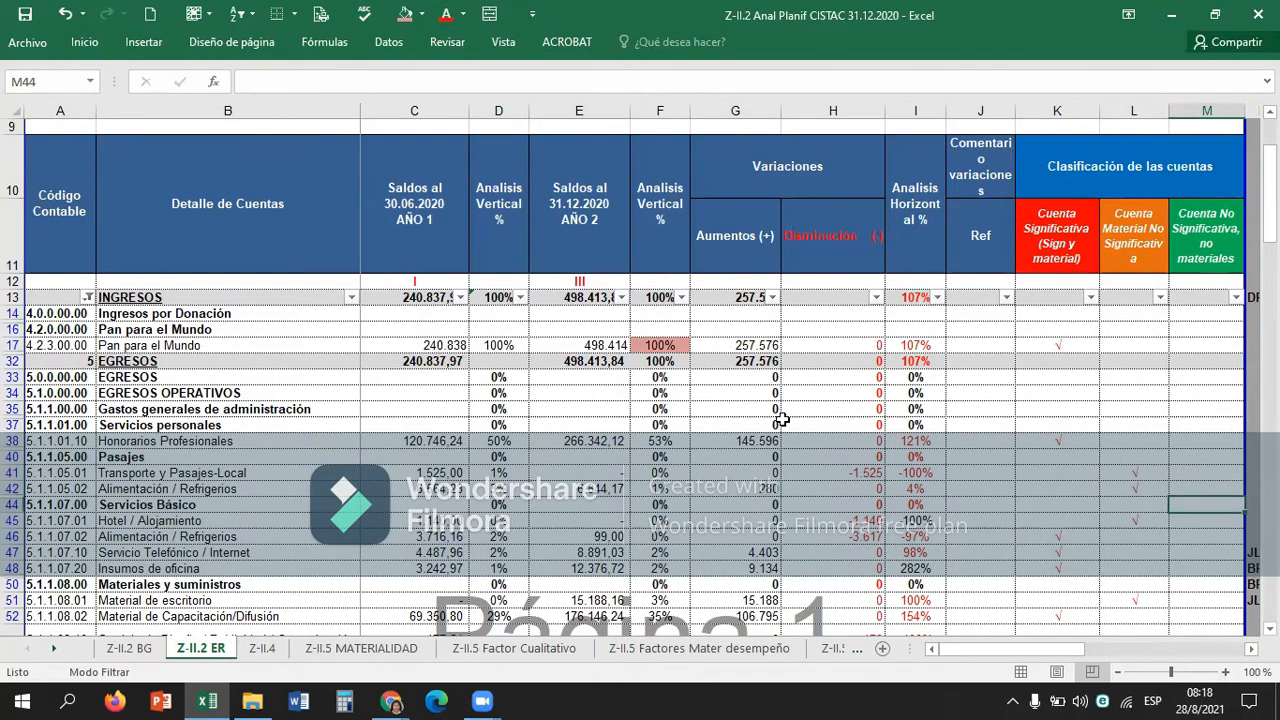
key("Down")
key("Down")
key("Down")
key("Down")
key("Down")
key("Down")
key("Down")
key("Down")
key("Down")
key("Down")
key("Down")
key("Down")
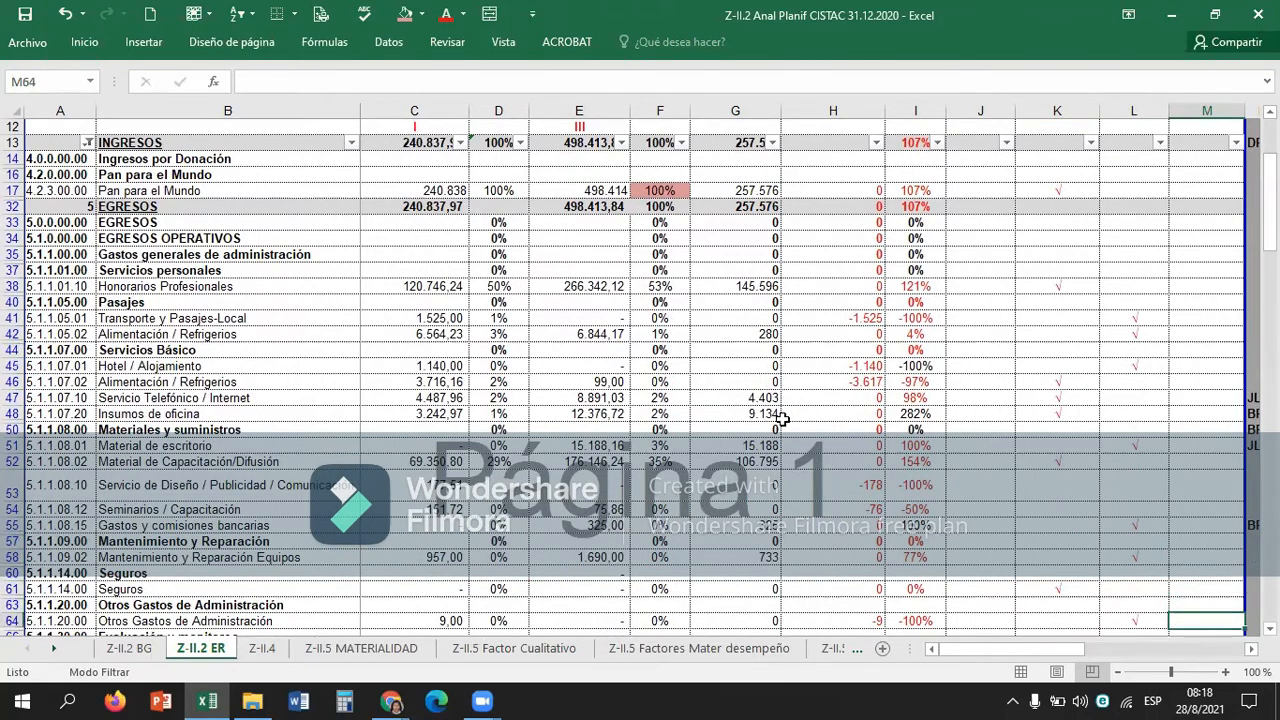
key("Up")
key("Up")
key("Up")
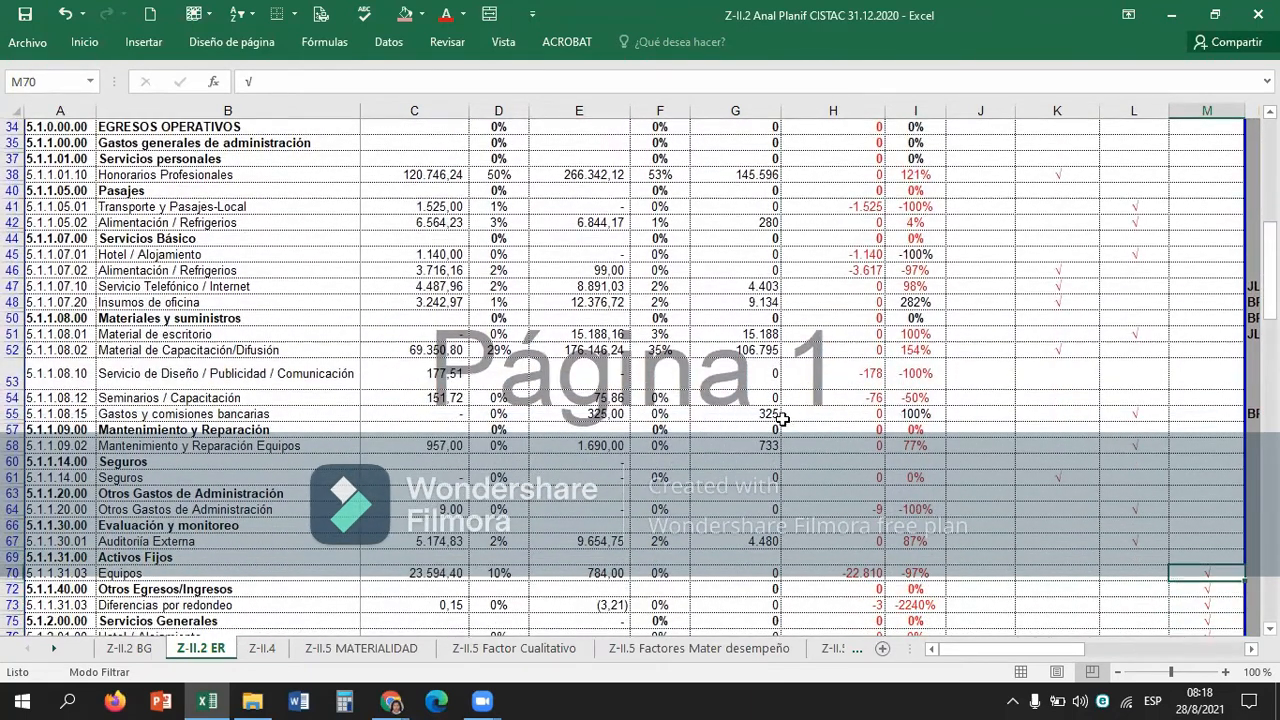
key("ctrl+c")
key("Up")
key("Up")
key("Up")
key("Up")
key("Up")
key("Up")
key("Up")
key("Up")
key("Up")
key("Up")
key("Up")
key("Up")
key("Up")
key("Up")
key("Up")
key("Up")
key("Up")
key("Up")
key("Up")
key("Up")
key("Up")
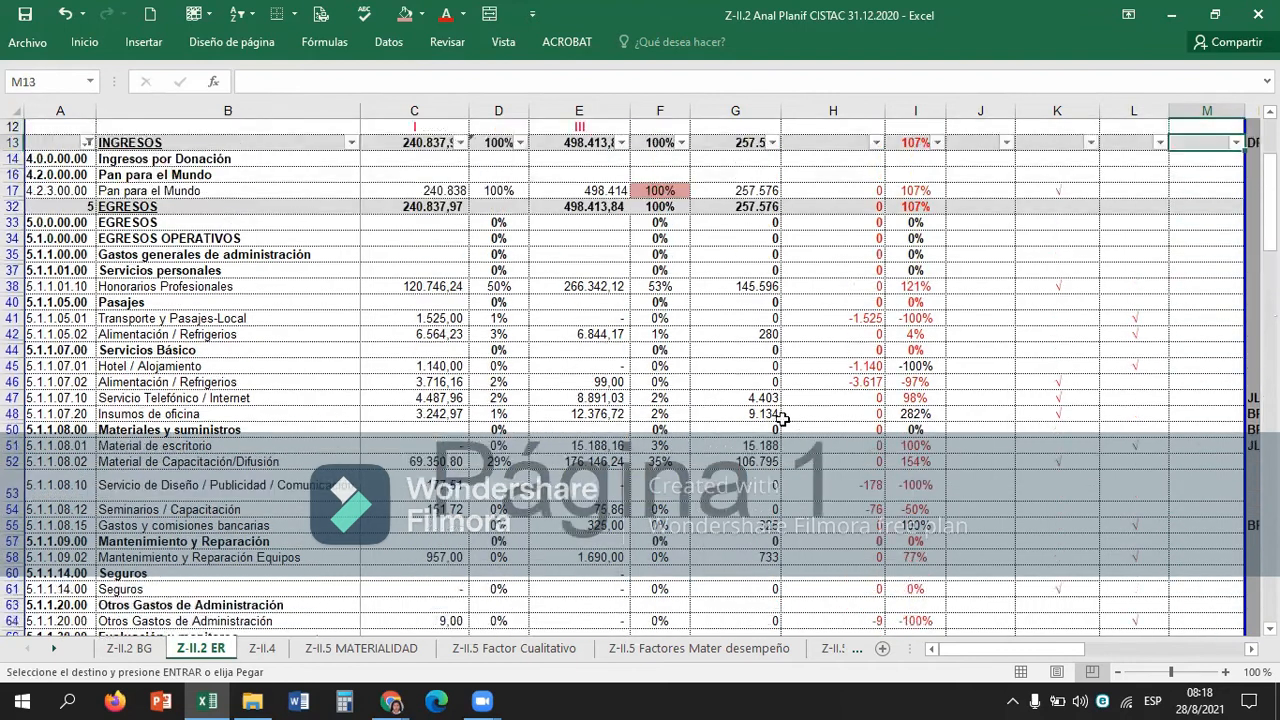
key("Down")
key("Down")
key("Down")
key("Down")
key("Down")
key("Down")
key("Down")
key("Down")
key("Down")
key("Down")
key("Down")
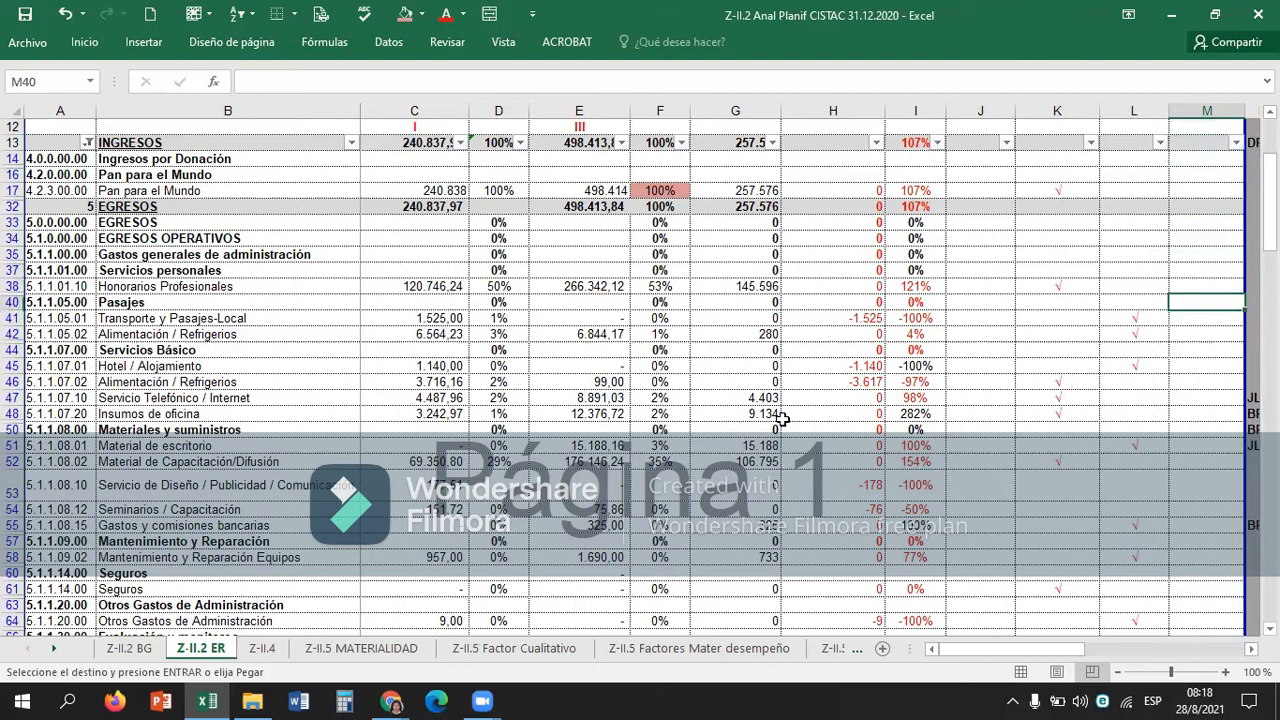
key("Down")
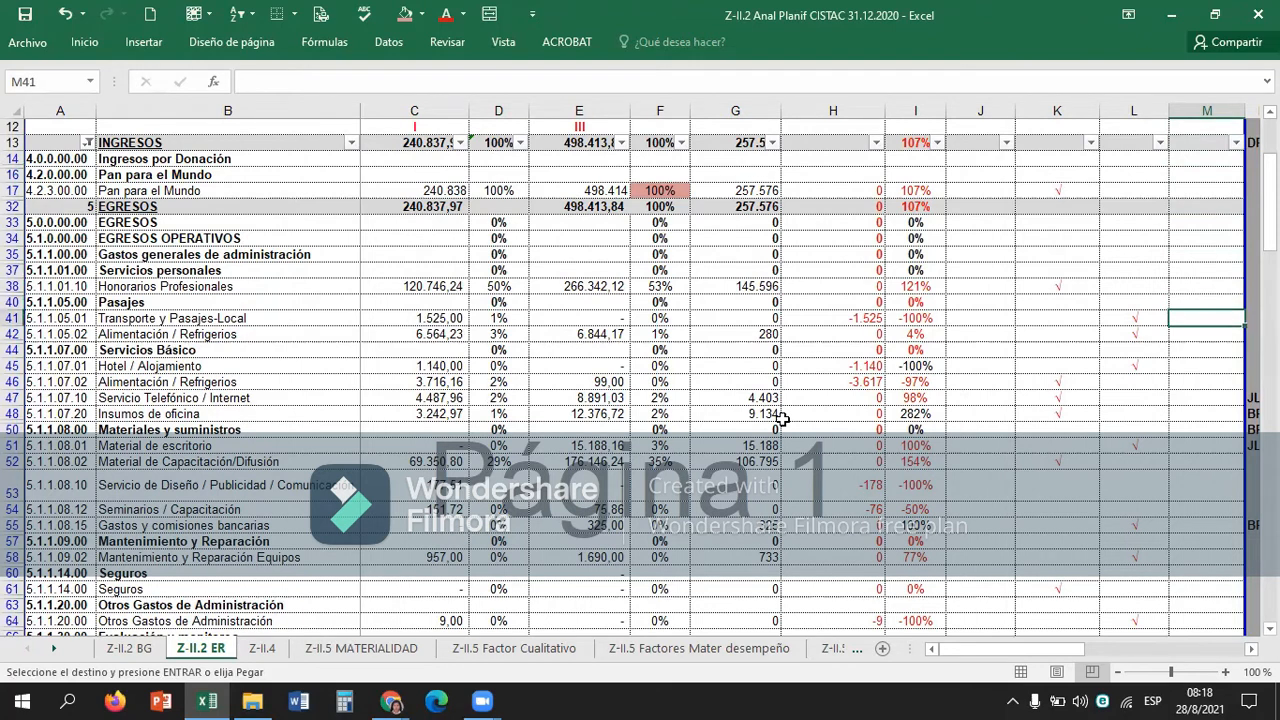
key("Escape")
Classify Transporte y Pasajes-Local as Cuenta No Significativa, no materiales by copying the √ from L41 into M41.
type("c")
key("Left")
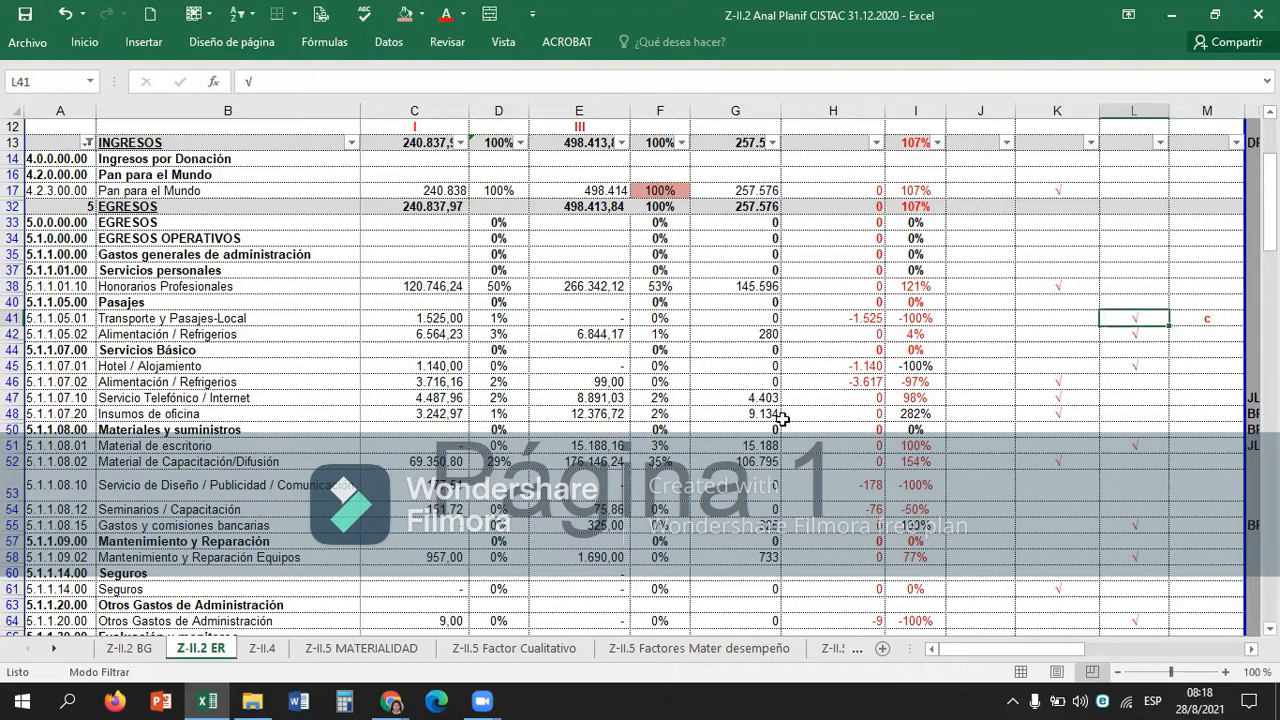
key("F2")
key("shift+Home")
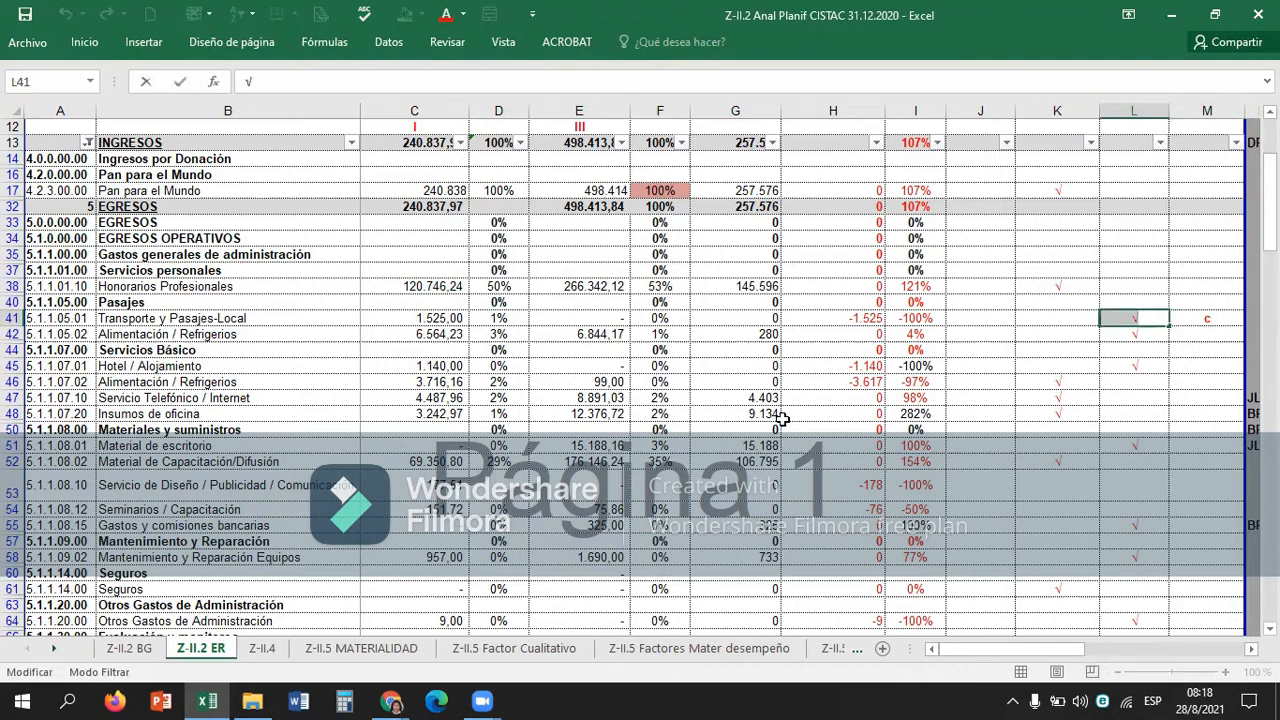
key("Escape")
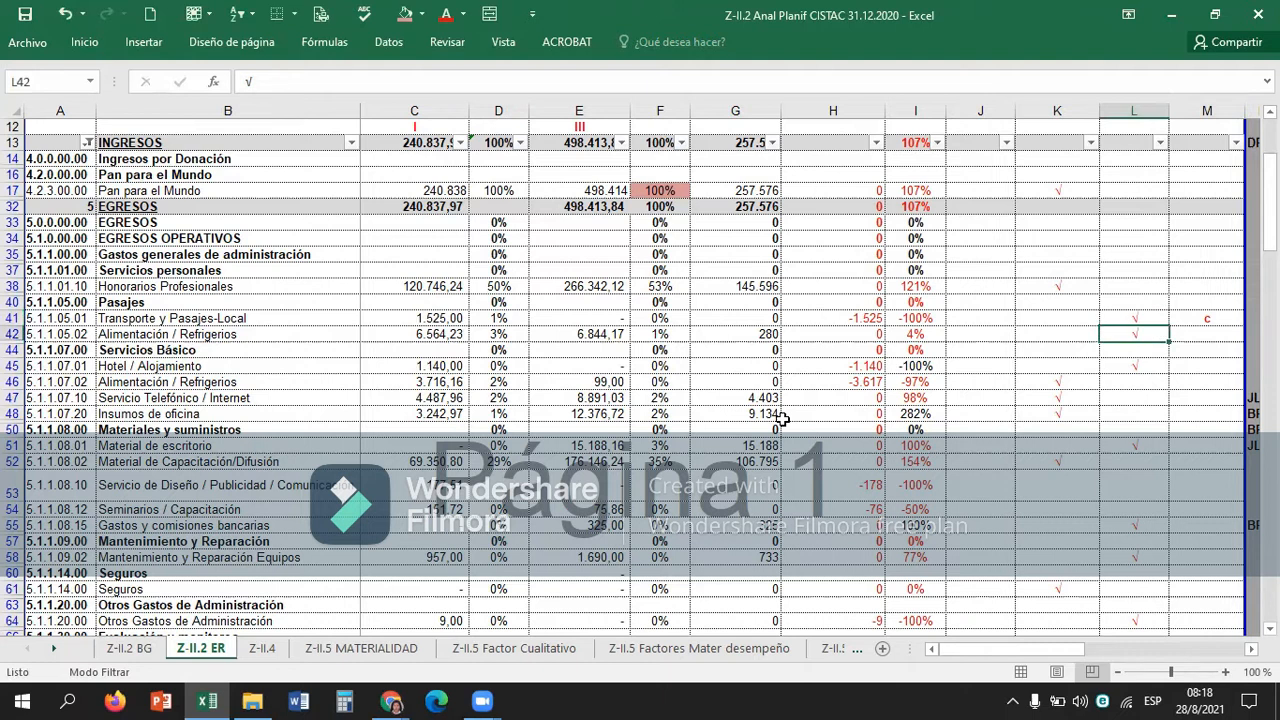
key("Right")
key("F2")
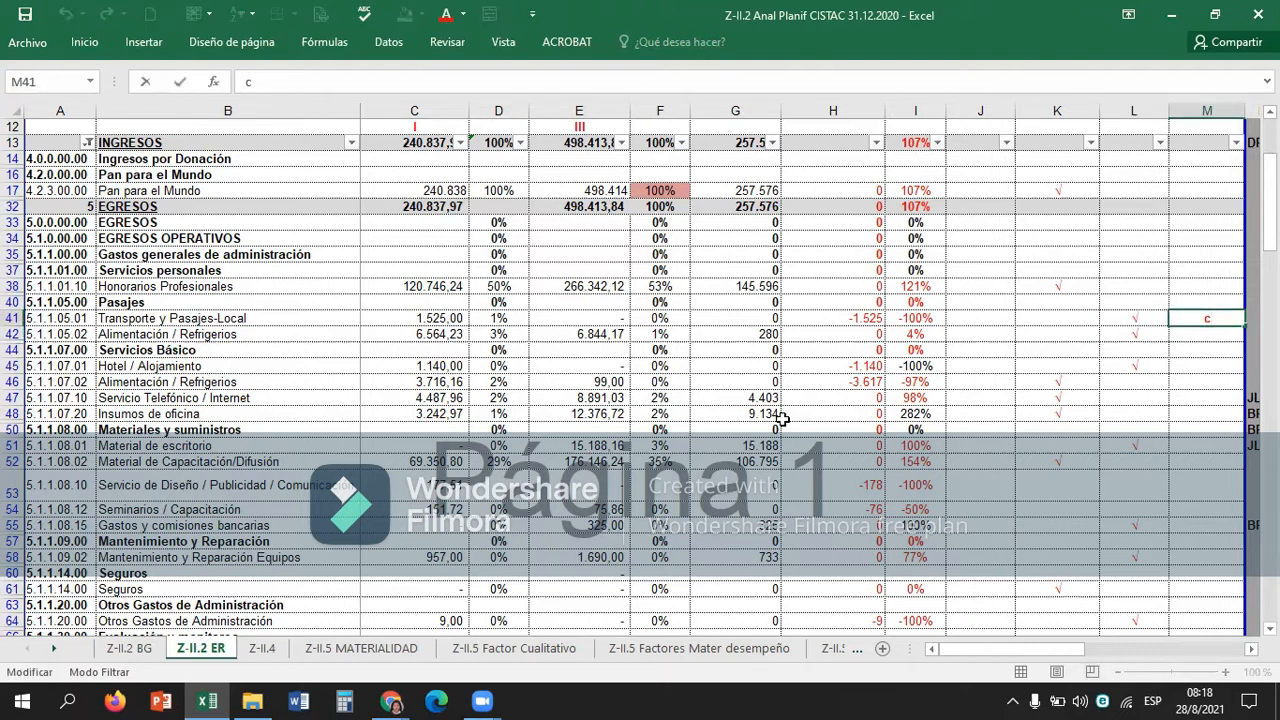
key("shift+Home")
key("ctrl+v")
key("Return")
Remove the √ from L41 so Transporte y Pasajes-Local is no longer classified as Cuenta Material No Significativa.
key("Left")
key("Up")
key("BackSpace")
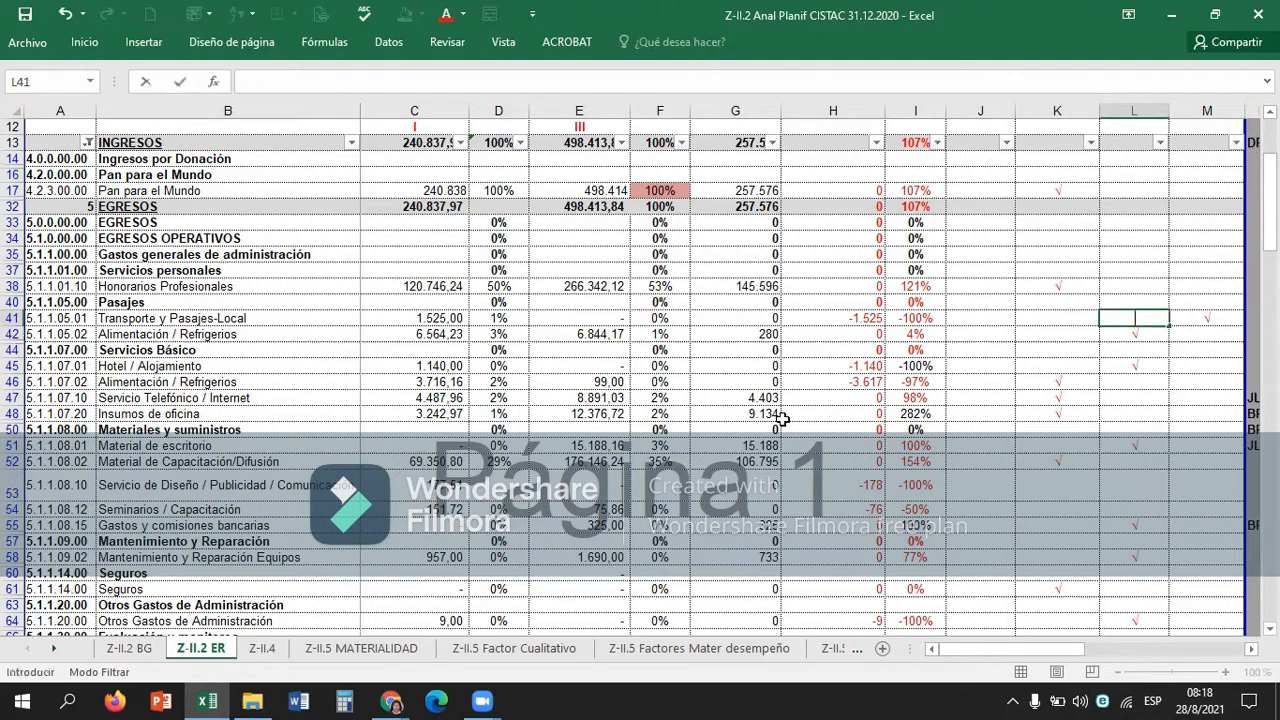
key("Return")
key("Up")
key("Right")
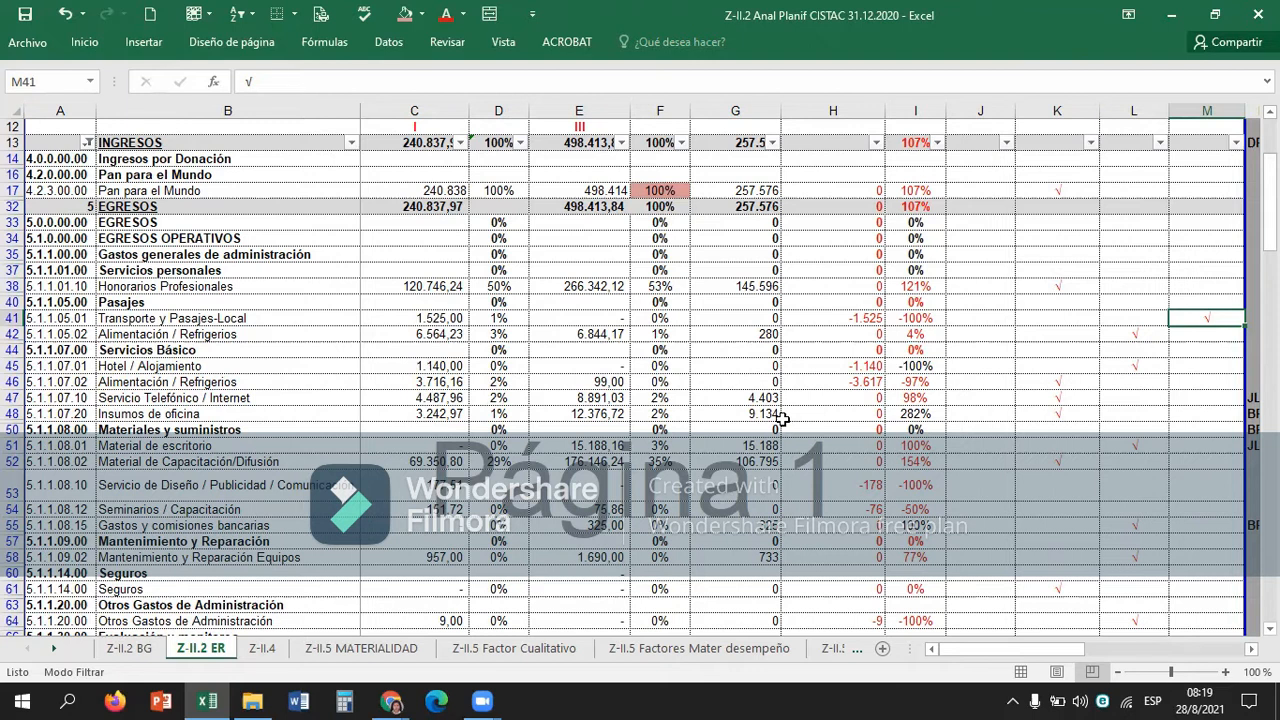
Examine the account code, both balances and the vertical analysis percentages of Alimentación / Refrigerios in row 42.
key("Left")
key("Left")
key("Down")
key("Left")
key("Left")
key("Left")
key("Left")
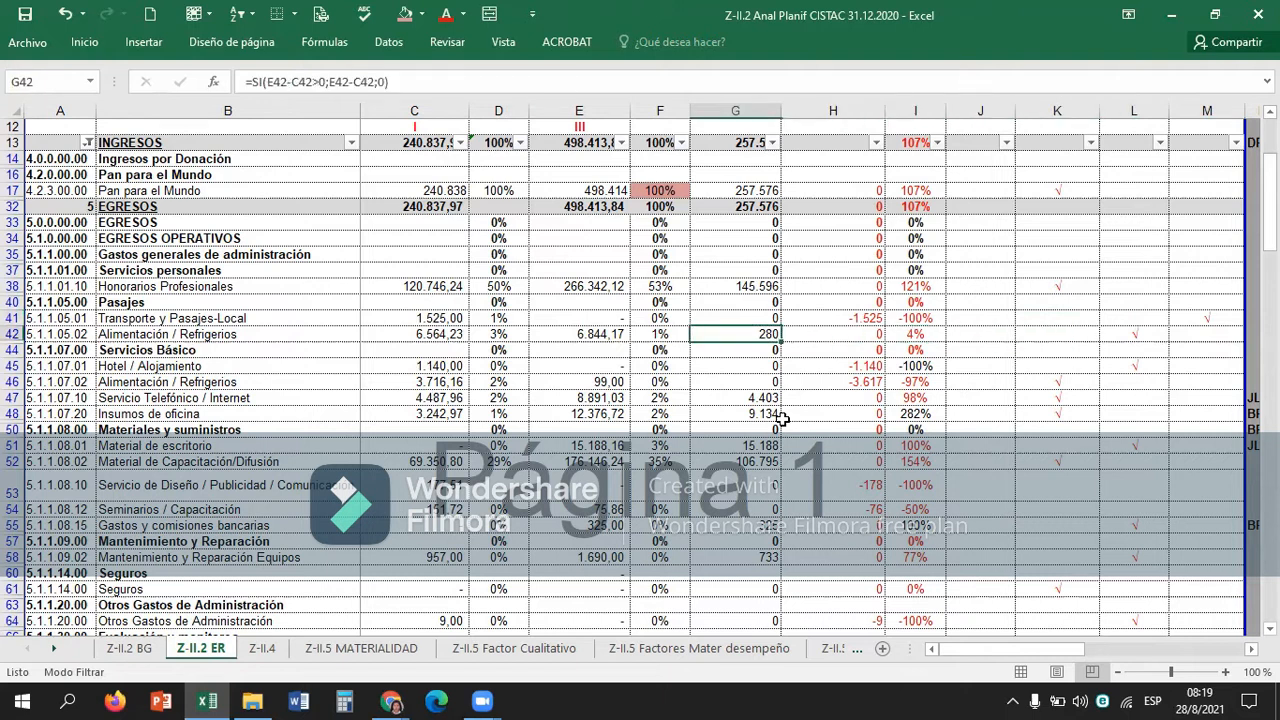
key("Left")
key("Left")
key("Left")
key("Left")
key("Left")
key("Left")
key("Right")
key("Right")
key("Right")
Compare the horizontal analysis of Alimentación / Refrigerios in row 42 with its classification mark.
key("Right")
key("Right")
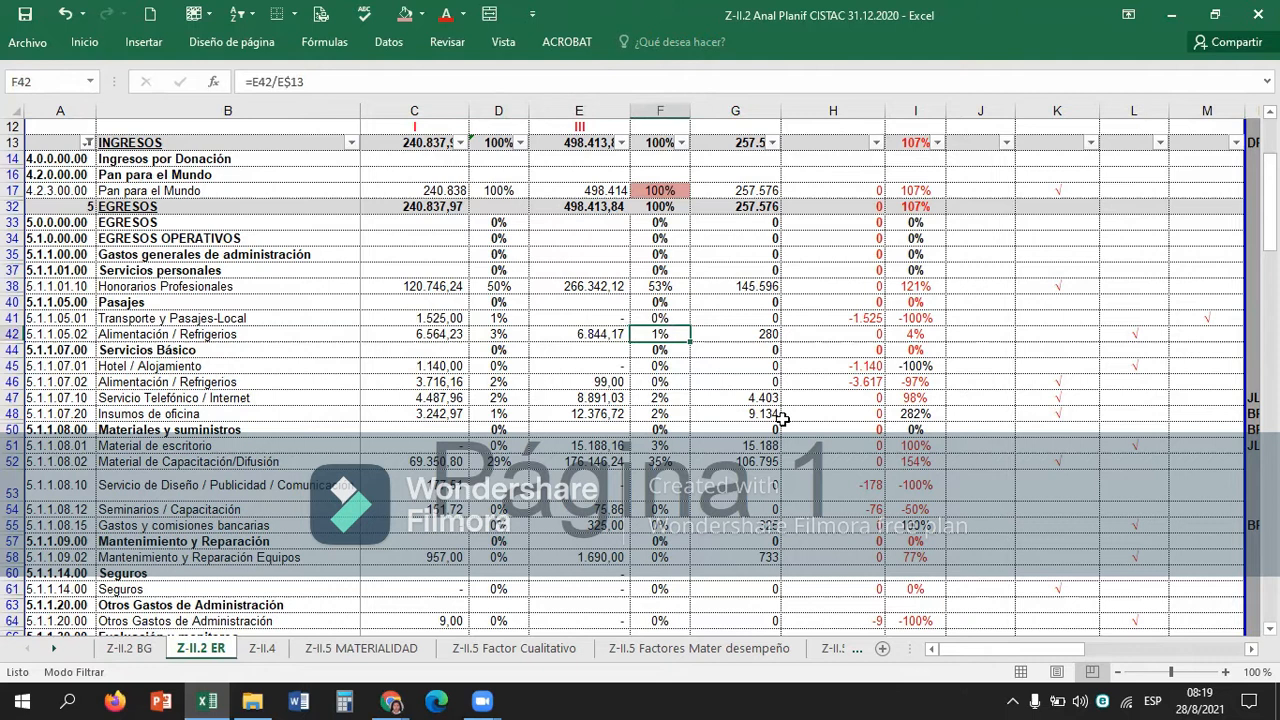
key("Left")
key("Right")
key("Right")
key("Right")
key("Right")
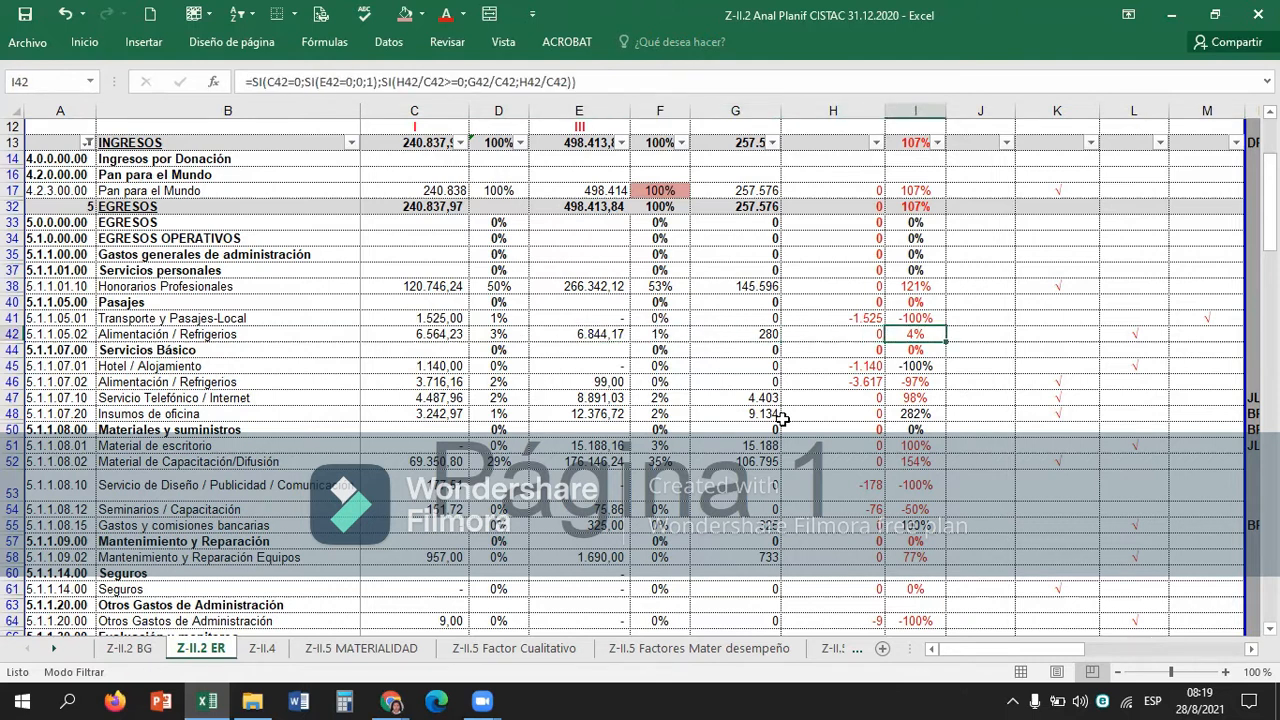
key("Right")
key("Right")
key("Right")
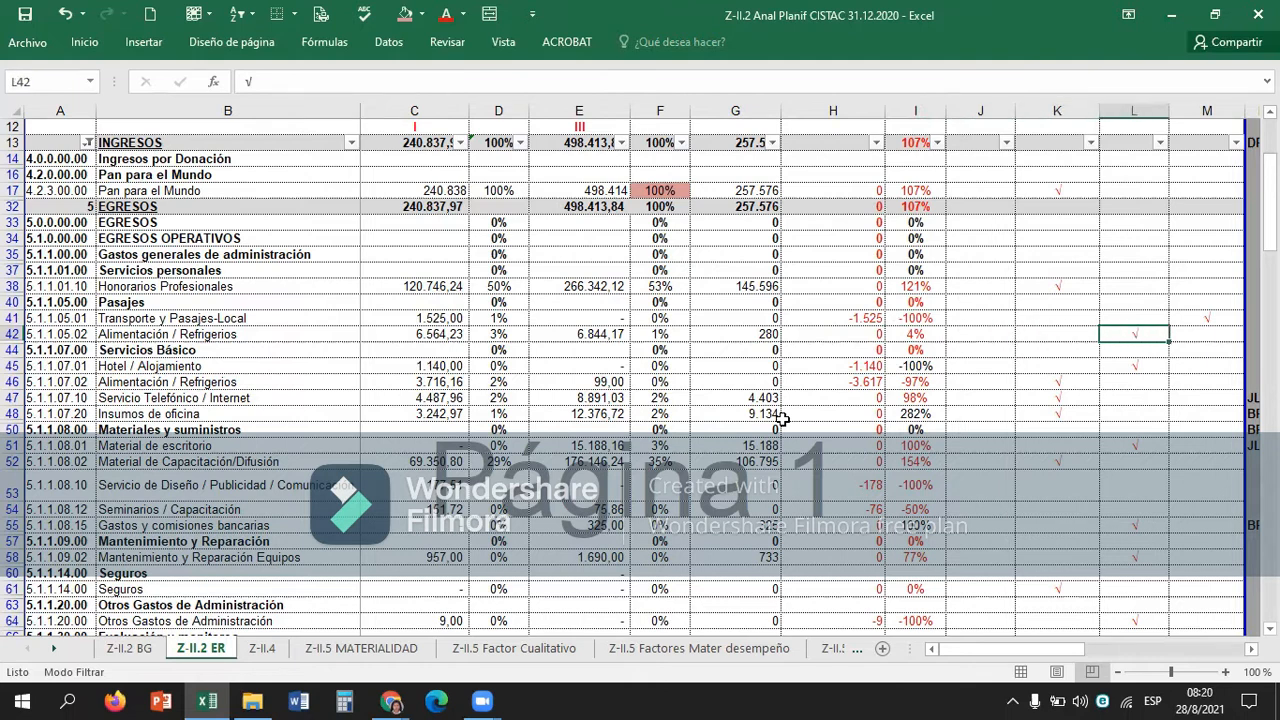
Unfreeze the existing panes and freeze them again at C12, keeping the header rows and account columns visible.
scroll(783, 419, "up", 4)
scroll(783, 419, "down", 4)
scroll(783, 419, "up", 1)
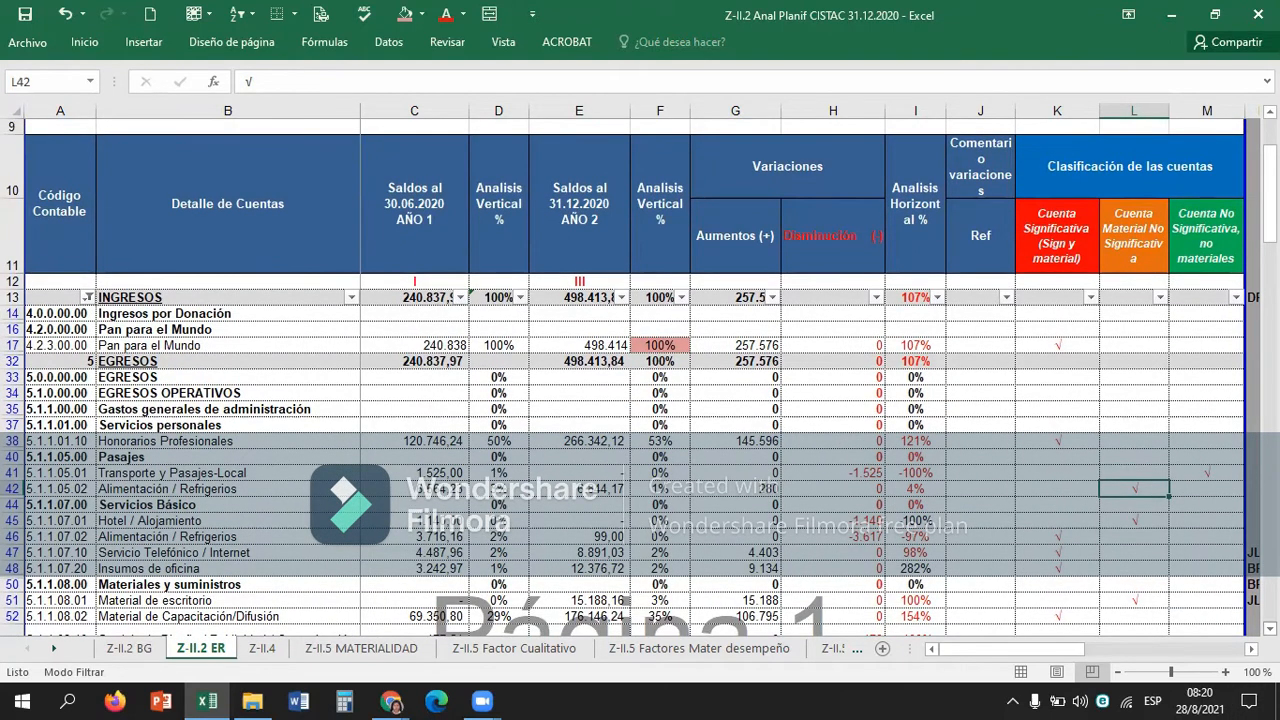
left_click(1270, 628)
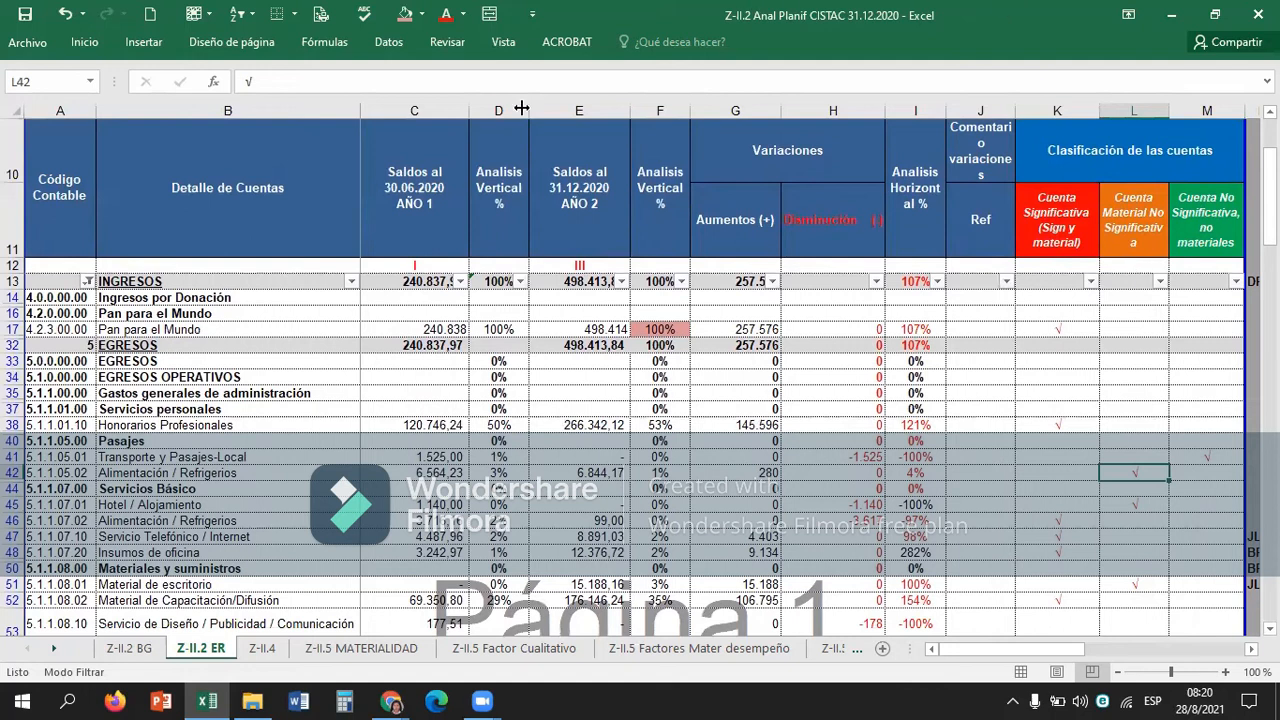
left_click(386, 264)
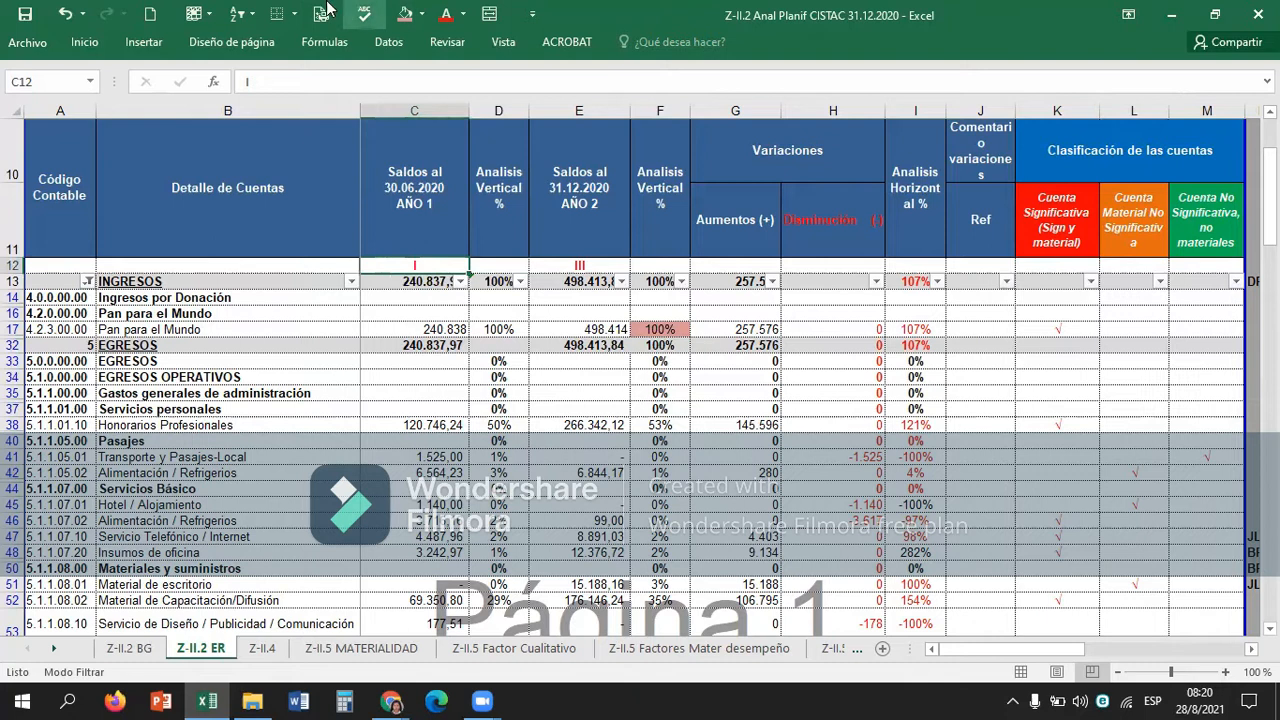
left_click(195, 13)
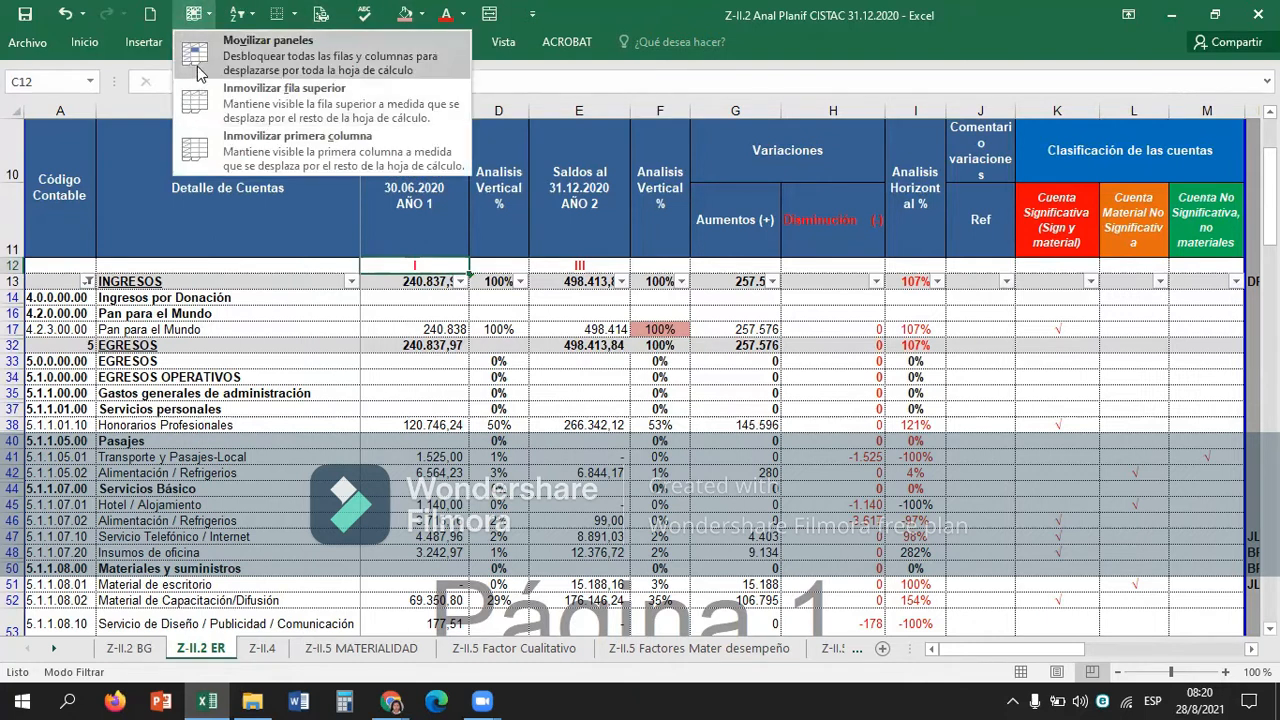
left_click(198, 70)
left_click(212, 13)
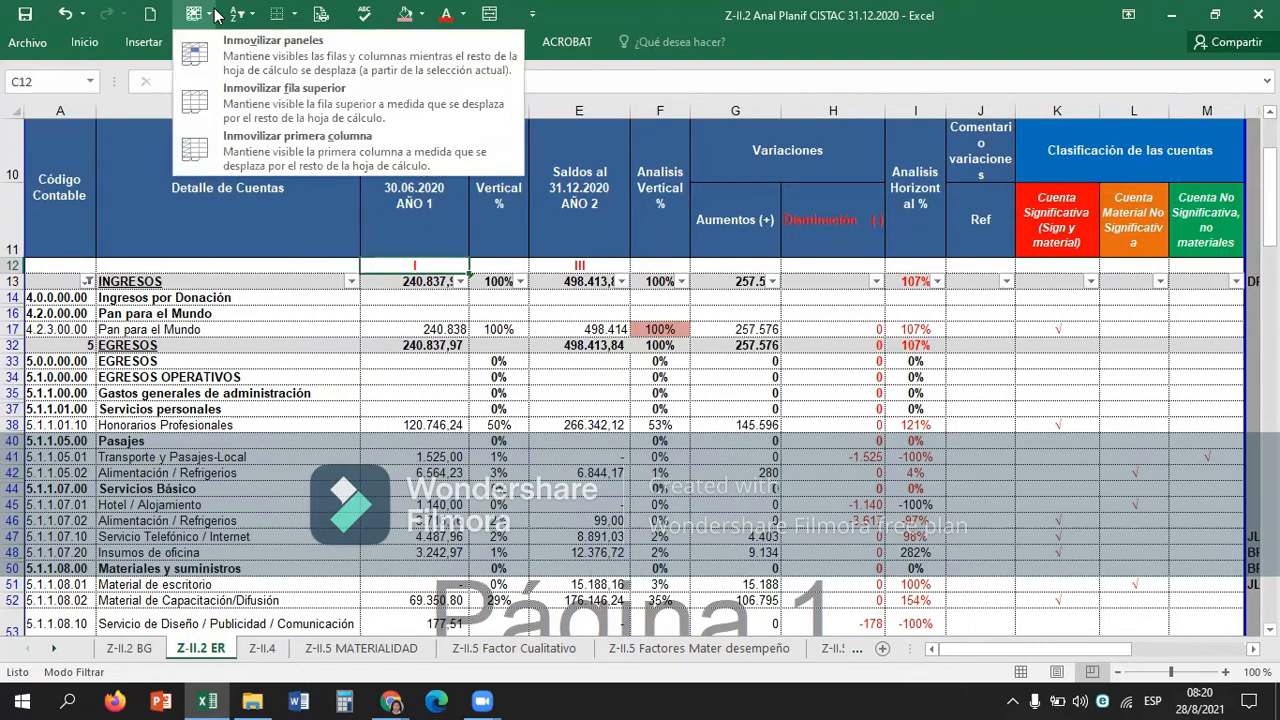
left_click(272, 55)
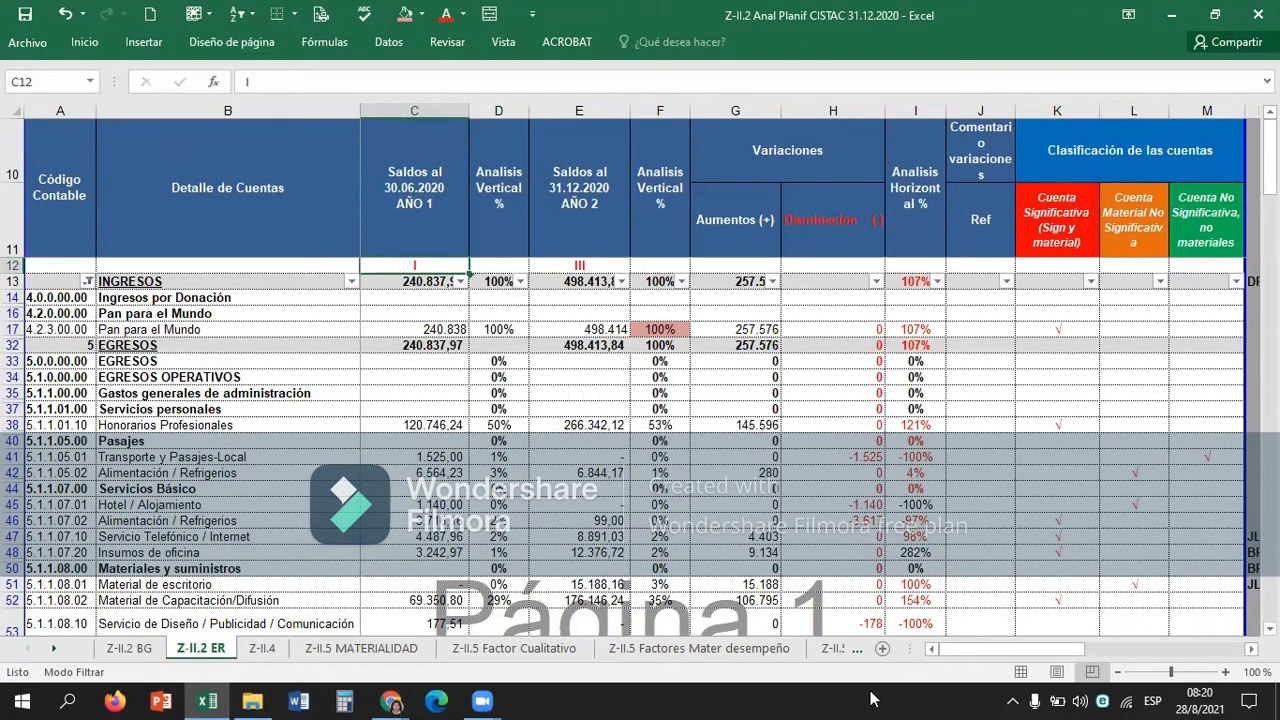
Review the classification marks from Material de Capacitación/Difusión in row 52 up to Transporte y Pasajes-Local in row 41.
left_click(1066, 604)
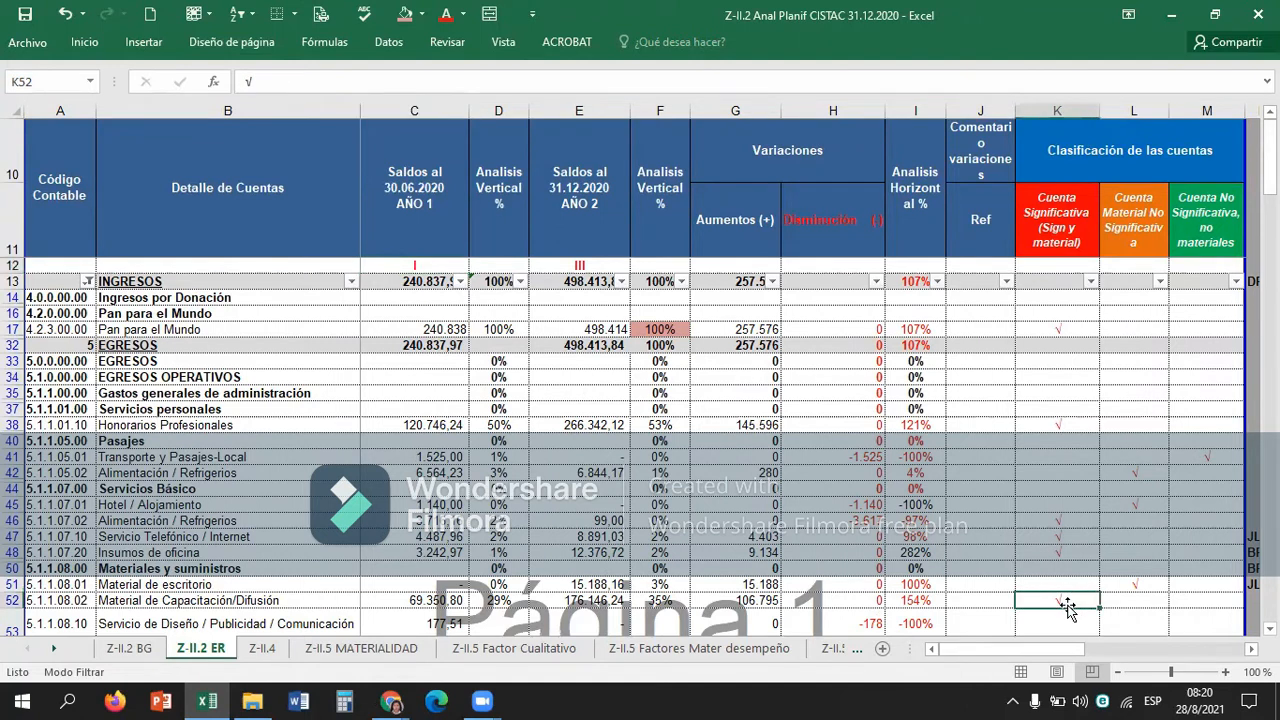
key("Up")
key("Right")
key("Right")
key("Up")
key("Up")
key("Up")
key("Up")
key("Up")
key("Up")
key("Up")
key("Up")
key("Left")
key("Left")
key("Left")
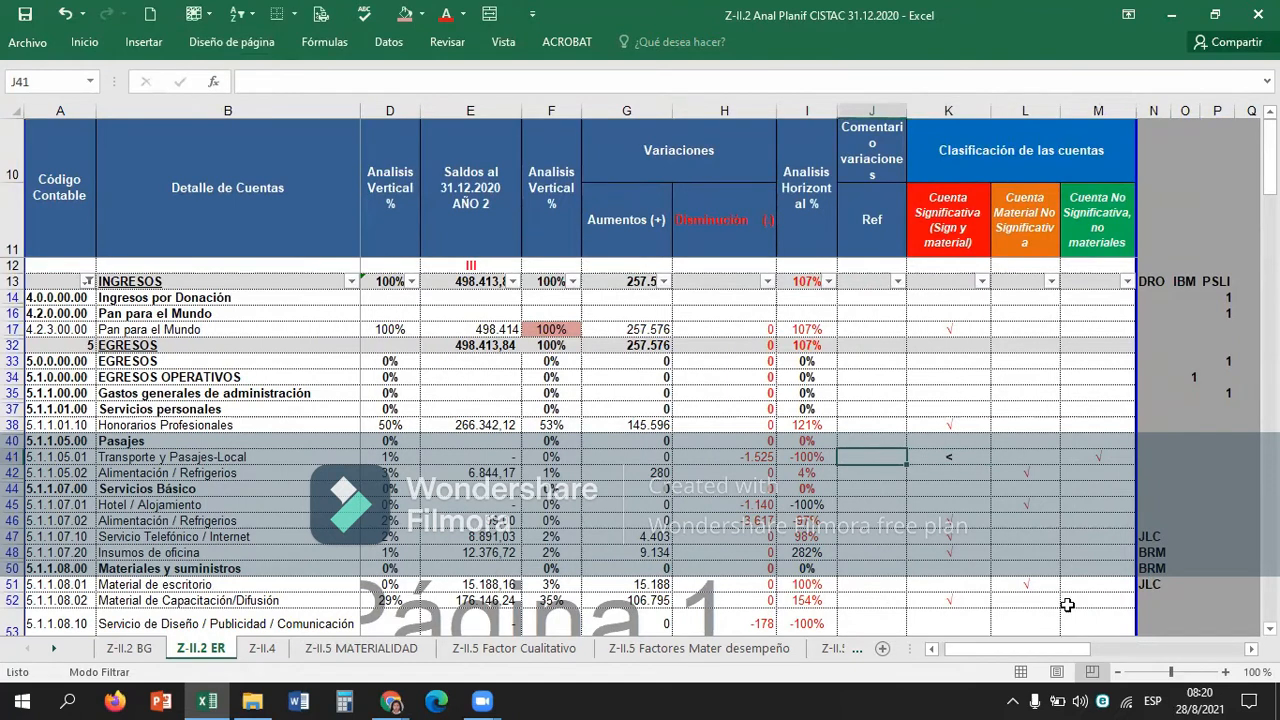
Check the vertical analysis and variations of Alimentación / Refrigerios in row 42 against its classification mark.
key("Right")
key("Down")
key("Right")
key("Left")
key("Left")
key("Left")
key("Left")
key("Left")
key("Left")
key("Left")
key("Left")
key("Left")
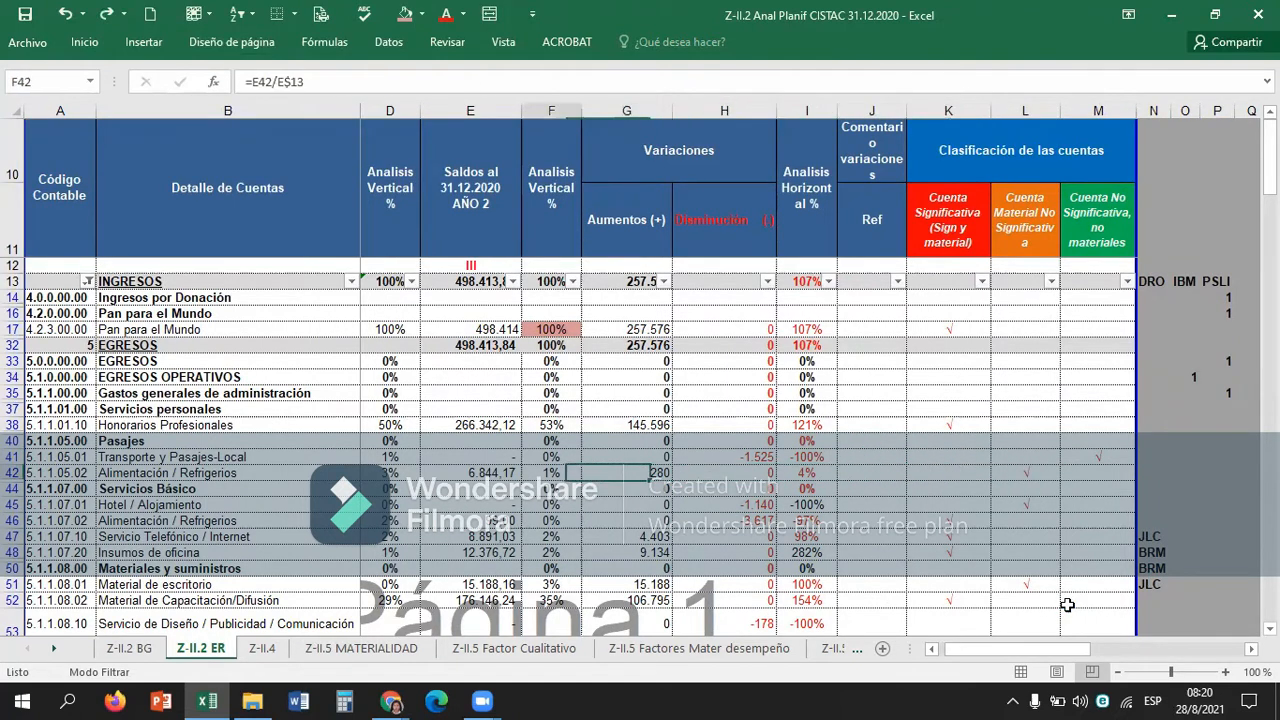
key("Right")
key("Right")
key("Right")
key("Right")
key("Right")
key("Right")
key("Right")
key("Right")
key("Right")
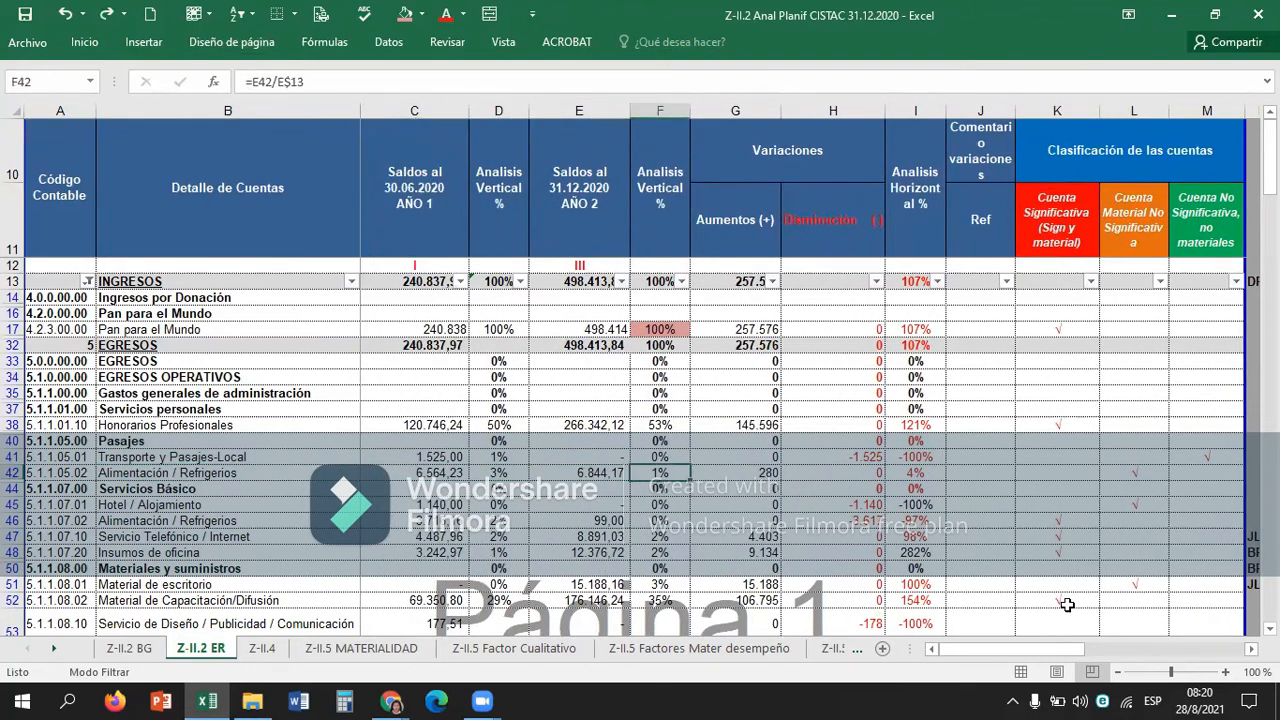
Examine the balances and variations of Hotel / Alojamiento in row 45 against its classification mark.
key("Down")
key("Down")
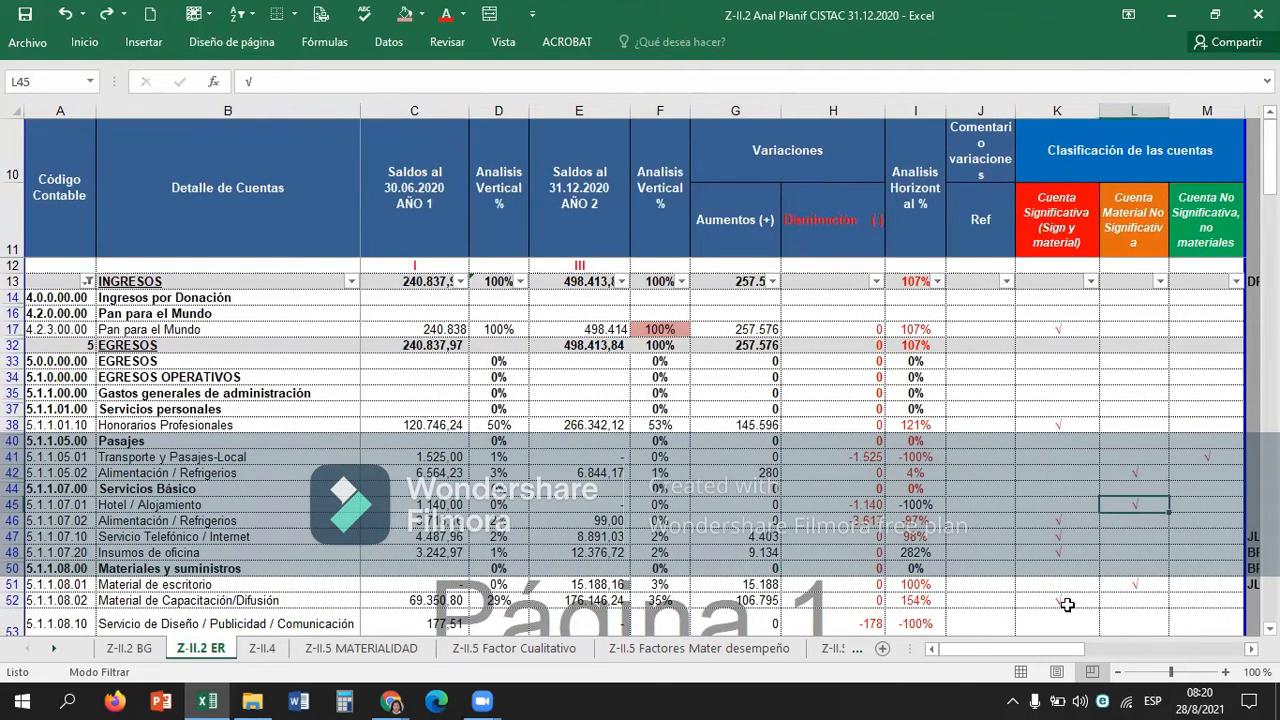
key("Left")
key("Left")
key("Left")
key("Left")
key("Left")
key("Left")
key("Left")
key("Left")
key("Right")
key("Right")
key("Right")
key("Right")
key("Right")
key("Right")
key("Right")
key("Right")
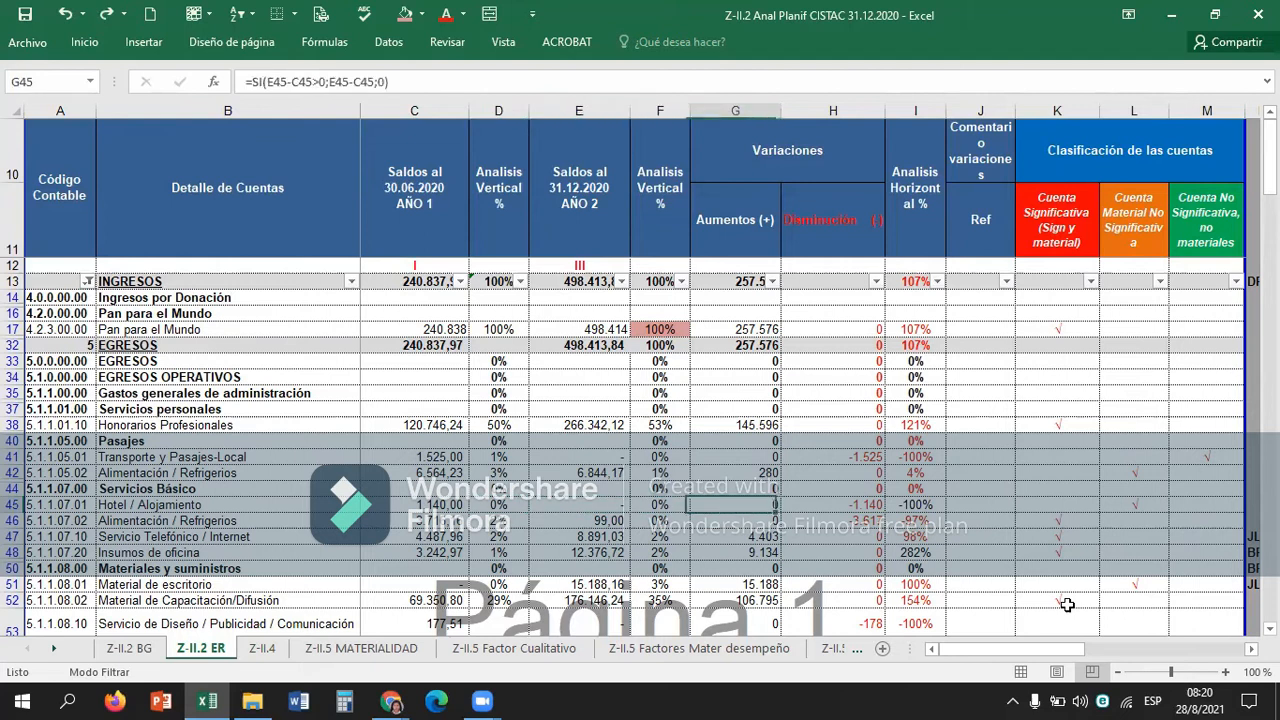
Reclassify Hotel / Alojamiento as Cuenta No Significativa, no materiales by copying the √ from M41 into M45 and clearing L45.
key("Right")
key("Up")
key("Up")
key("Up")
key("ctrl+c")
key("Down")
key("Down")
key("Down")
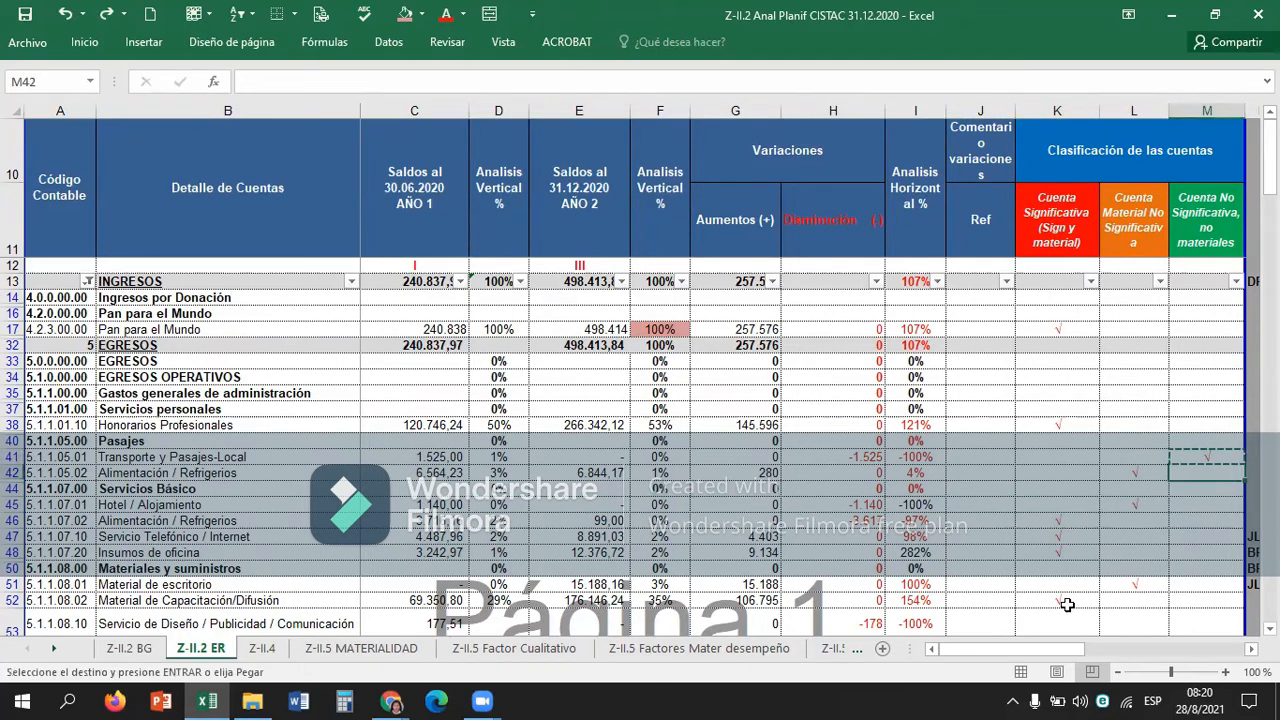
key("ctrl+v")
key("Left")
key("BackSpace")
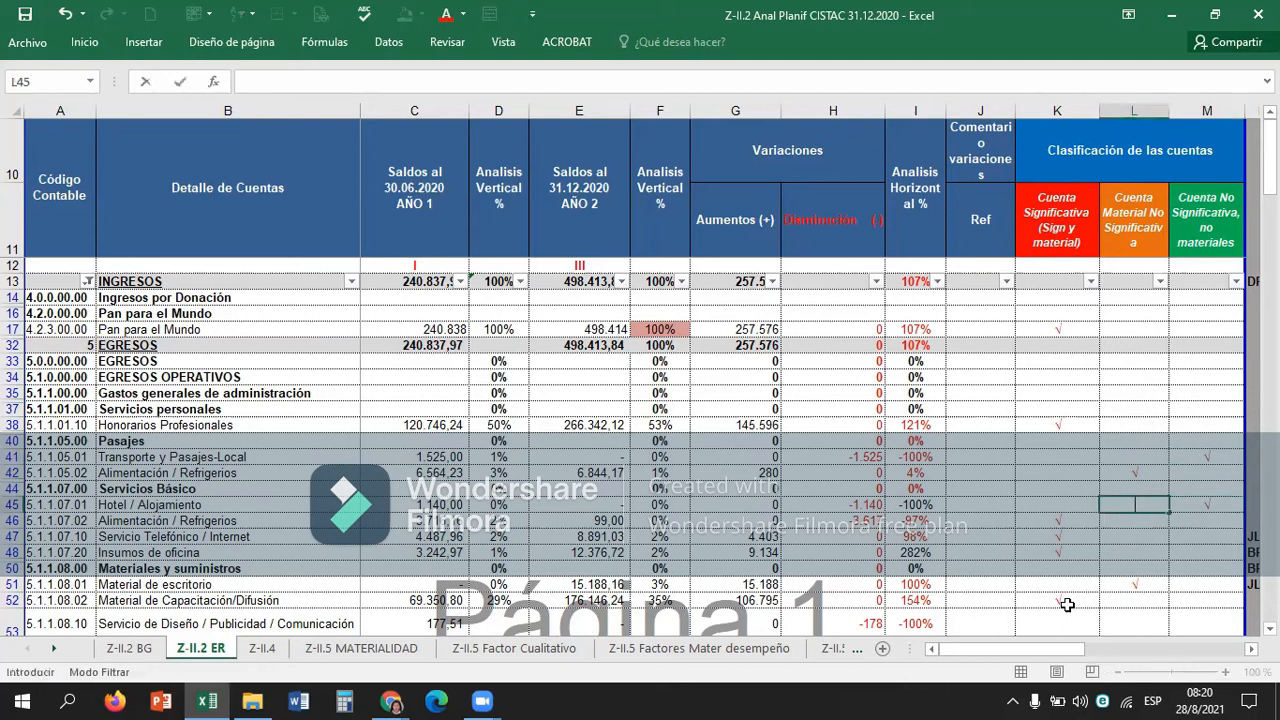
key("Return")
Examine the balances and vertical analysis percentages of Alimentación / Refrigerios in row 46.
key("Left")
key("Down")
key("Up")
key("Left")
key("Left")
key("Left")
key("Left")
key("Left")
key("Left")
key("Left")
key("Left")
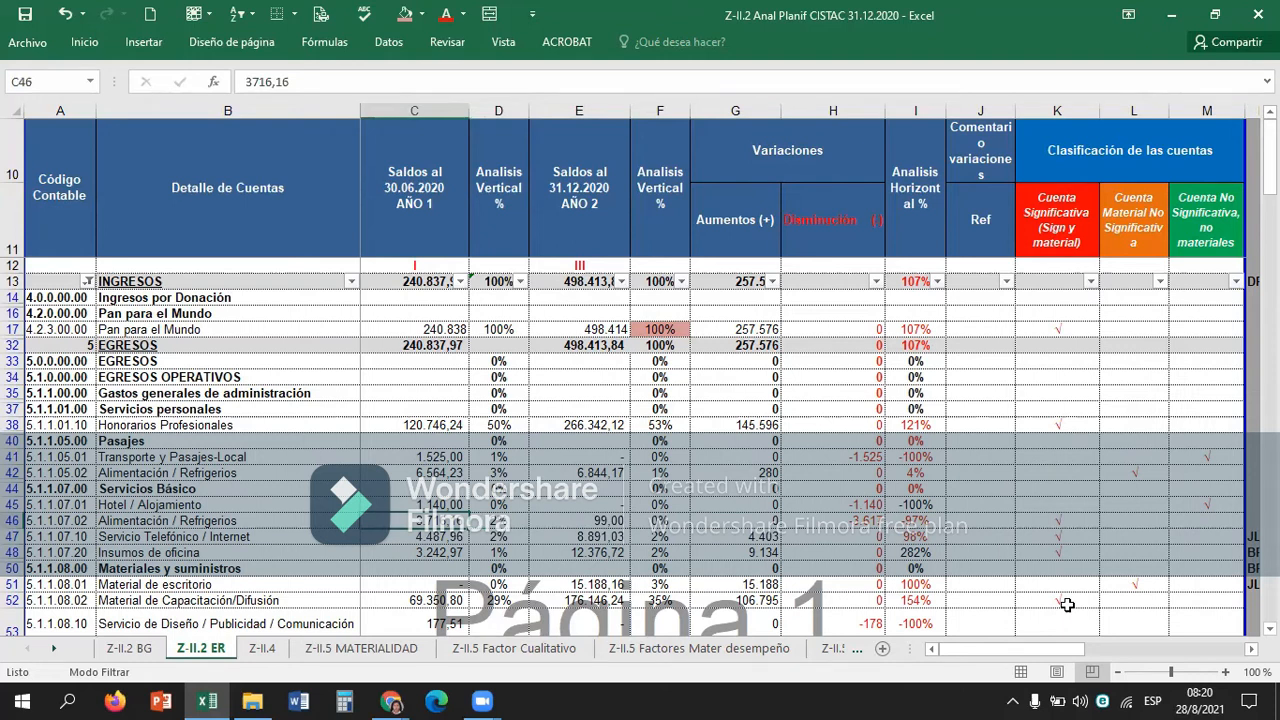
Compare the variations of Alimentación / Refrigerios in row 46 with its Cuenta Significativa mark in K46.
key("Right")
key("Right")
key("Right")
key("Right")
key("Right")
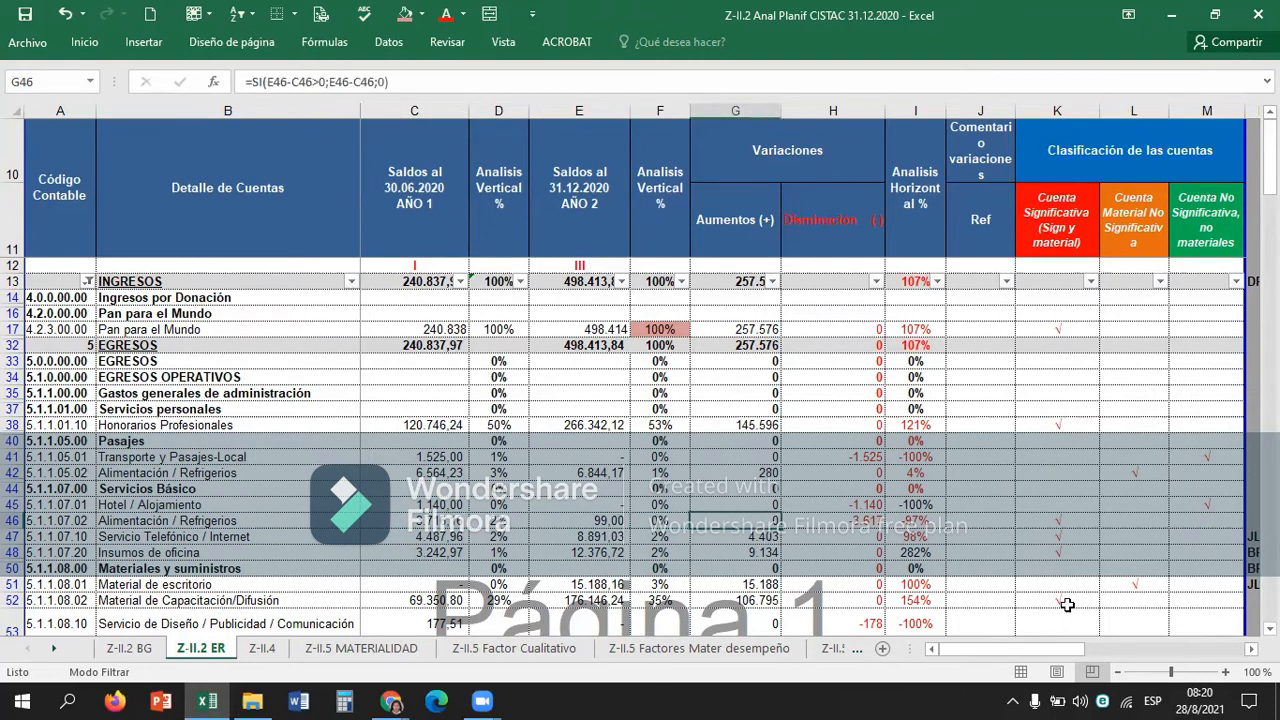
key("Right")
key("Right")
key("Right")
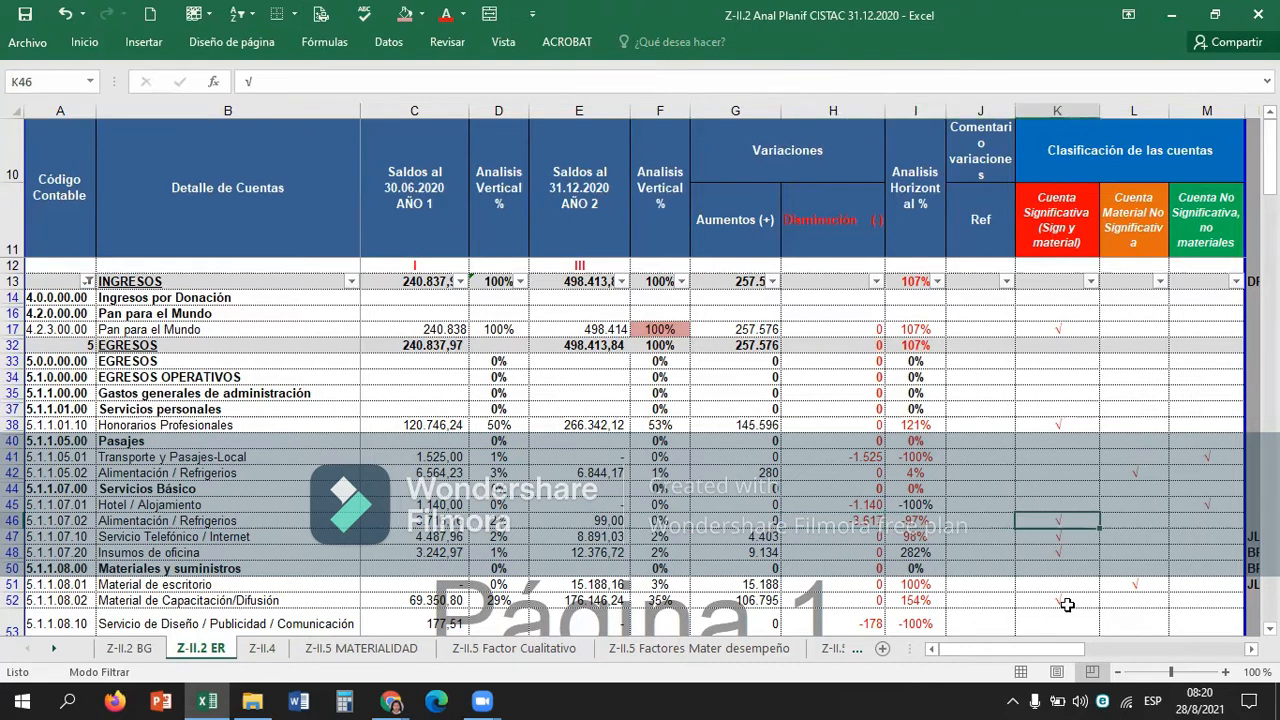
Recheck the horizontal analysis of Alimentación / Refrigerios in I46 against its vertical analysis and classification mark.
key("Left")
key("Left")
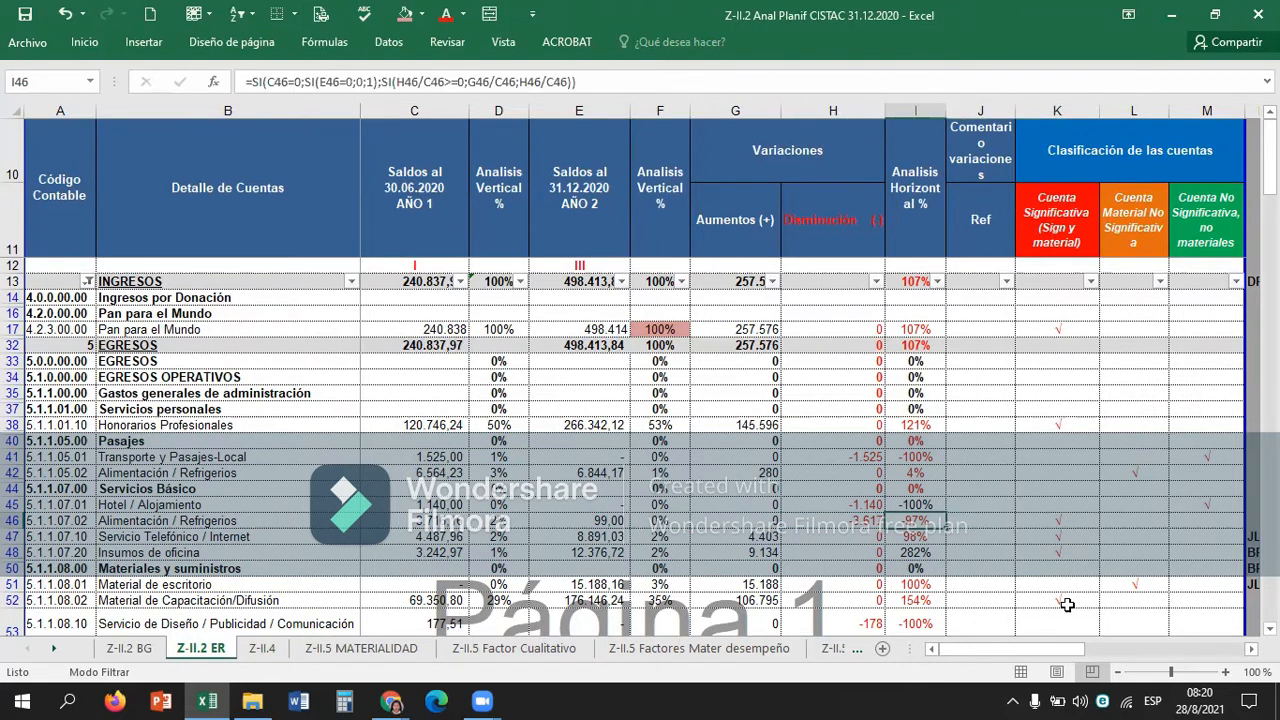
key("Right")
key("Right")
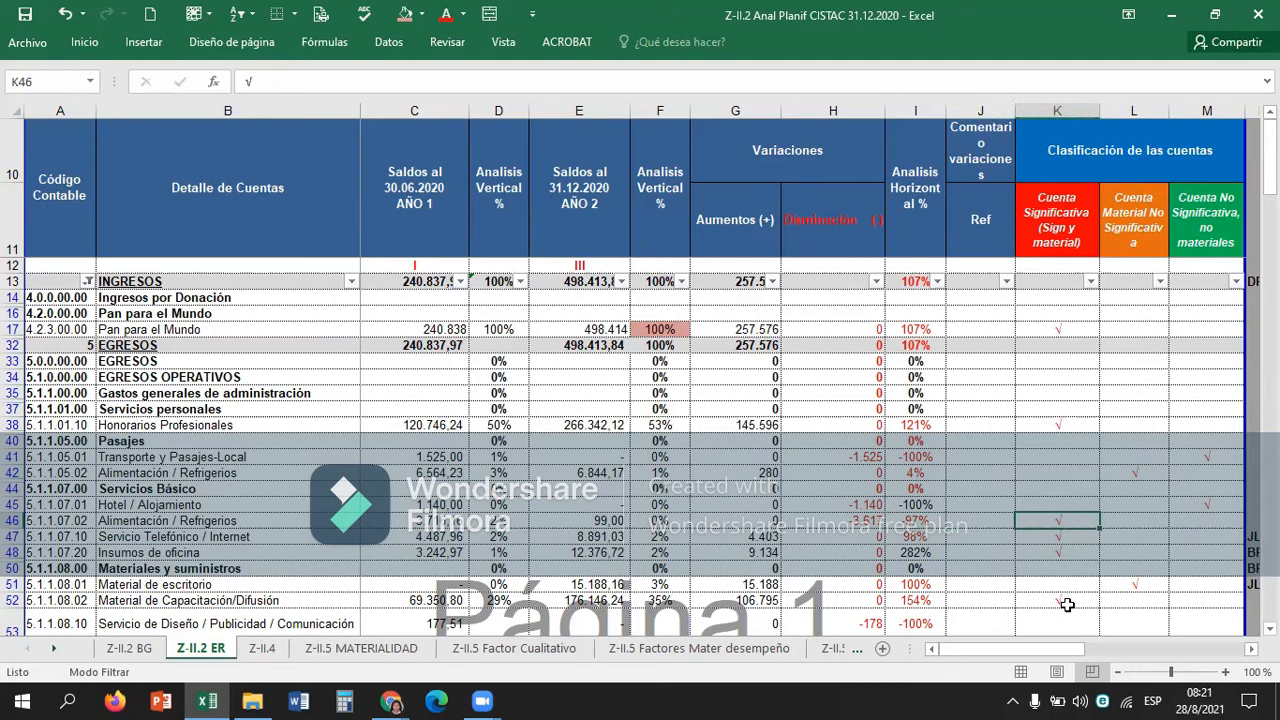
key("Left")
key("Left")
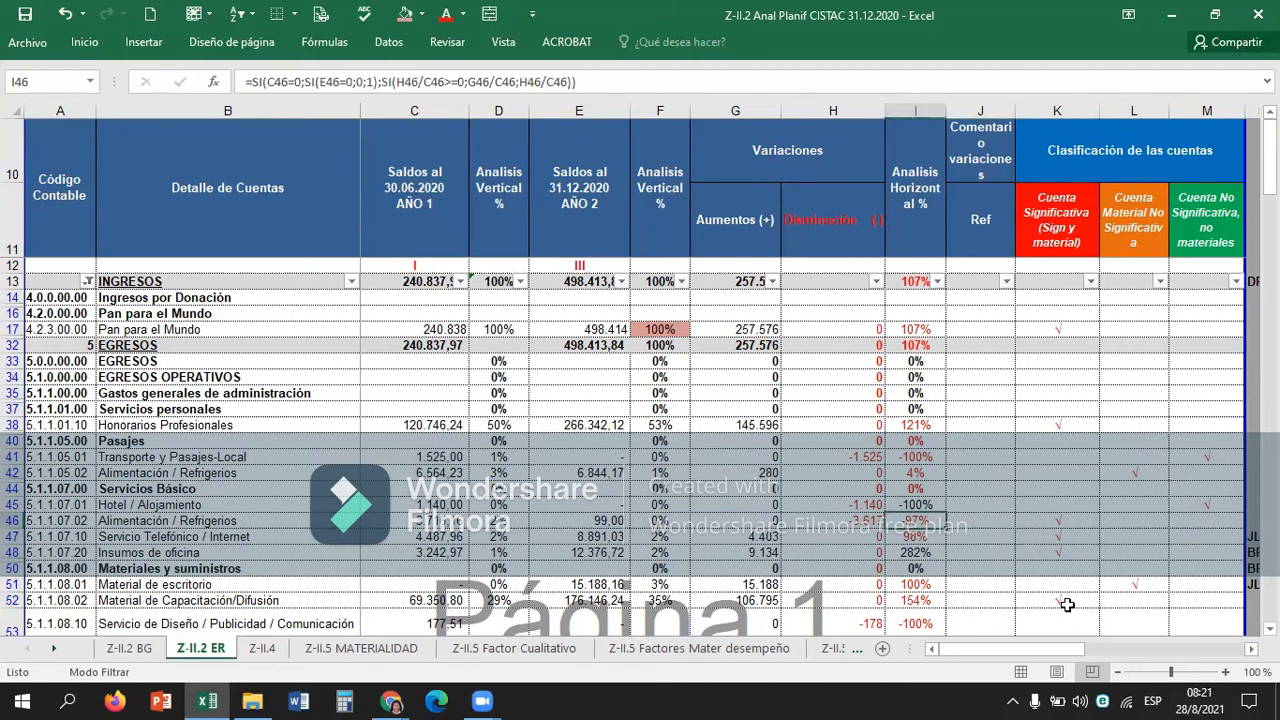
key("Left")
key("Left")
key("Left")
key("Left")
key("Right")
key("Right")
key("Right")
key("Right")
Compare the variation and horizontal analysis of Servicio Telefónico / Internet in row 47 with its classification mark.
key("Right")
key("Down")
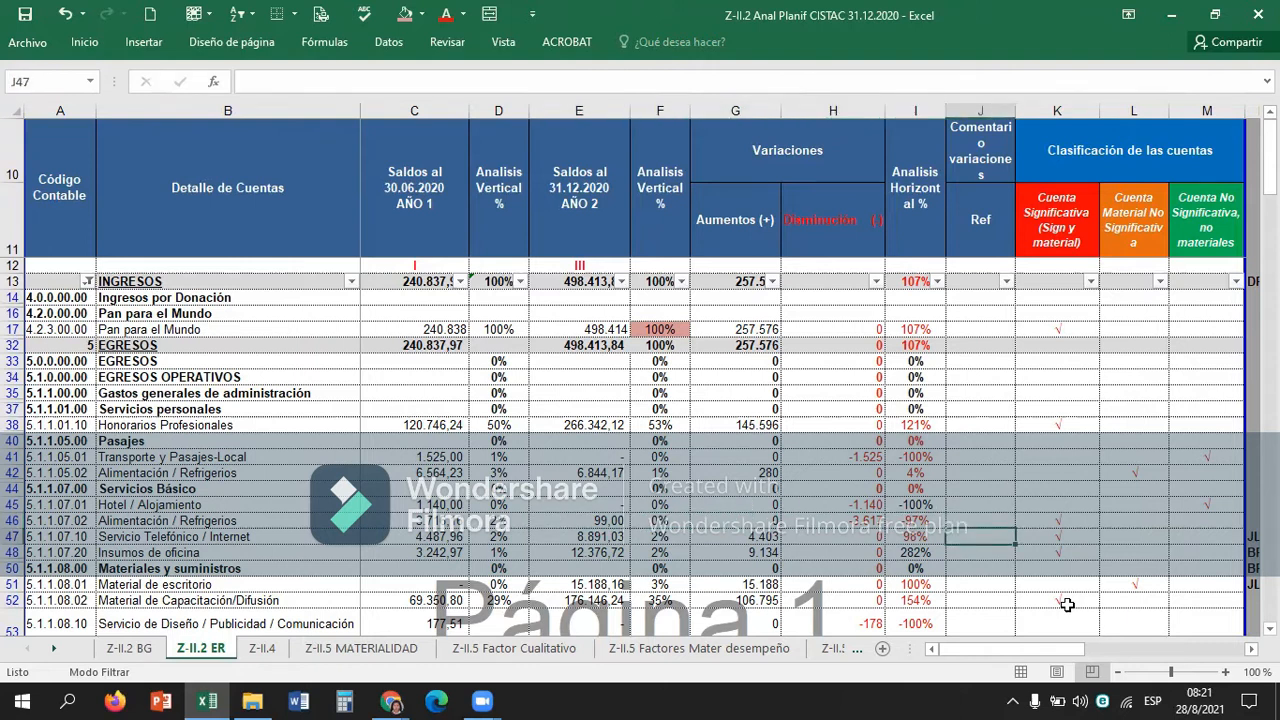
key("Left")
key("Left")
key("Left")
key("Left")
key("Left")
key("Left")
key("Left")
key("Left")
key("Left")
key("Right")
key("Right")
key("Right")
key("Right")
key("Right")
key("Right")
key("Right")
key("Right")
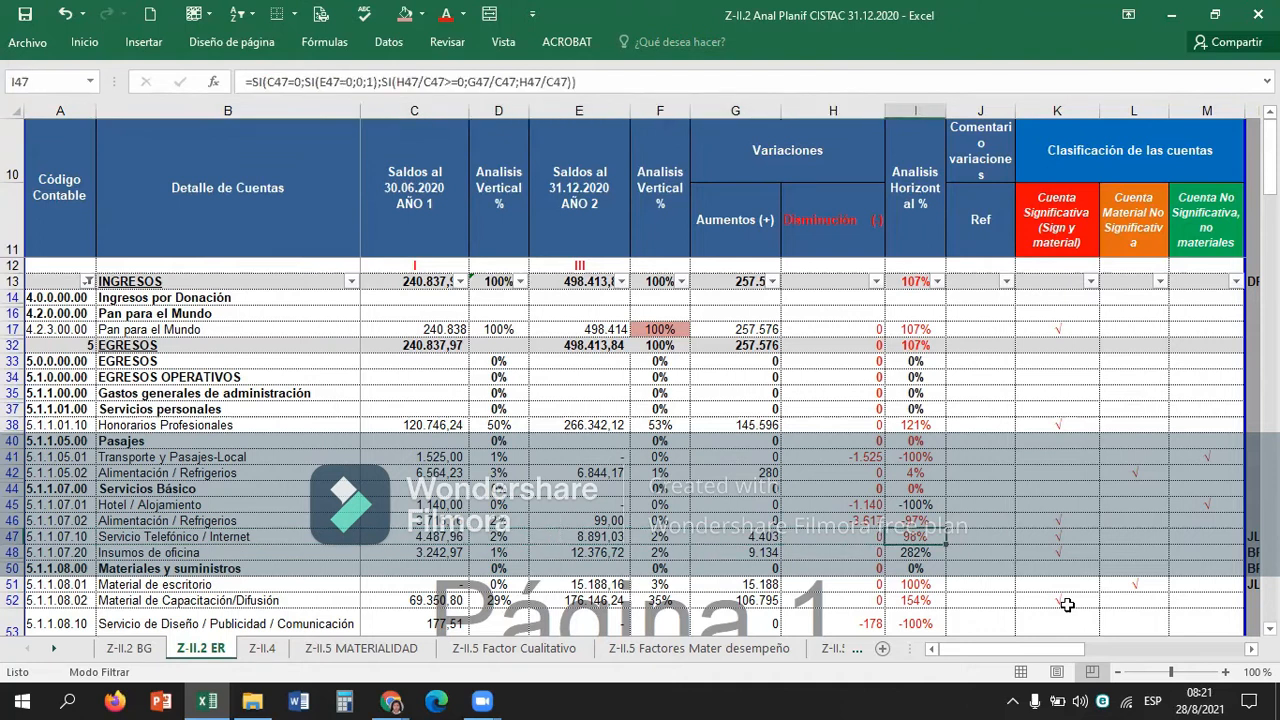
key("Right")
key("Right")
key("Right")
key("Left")
key("Left")
key("Right")
Examine the vertical analysis, variation and horizontal analysis of Insumos de oficina in row 48.
key("Down")
key("Left")
key("Left")
key("Left")
key("Left")
key("Left")
key("Left")
key("Left")
key("Left")
key("Right")
key("Right")
key("Right")
key("Right")
key("Right")
key("Right")
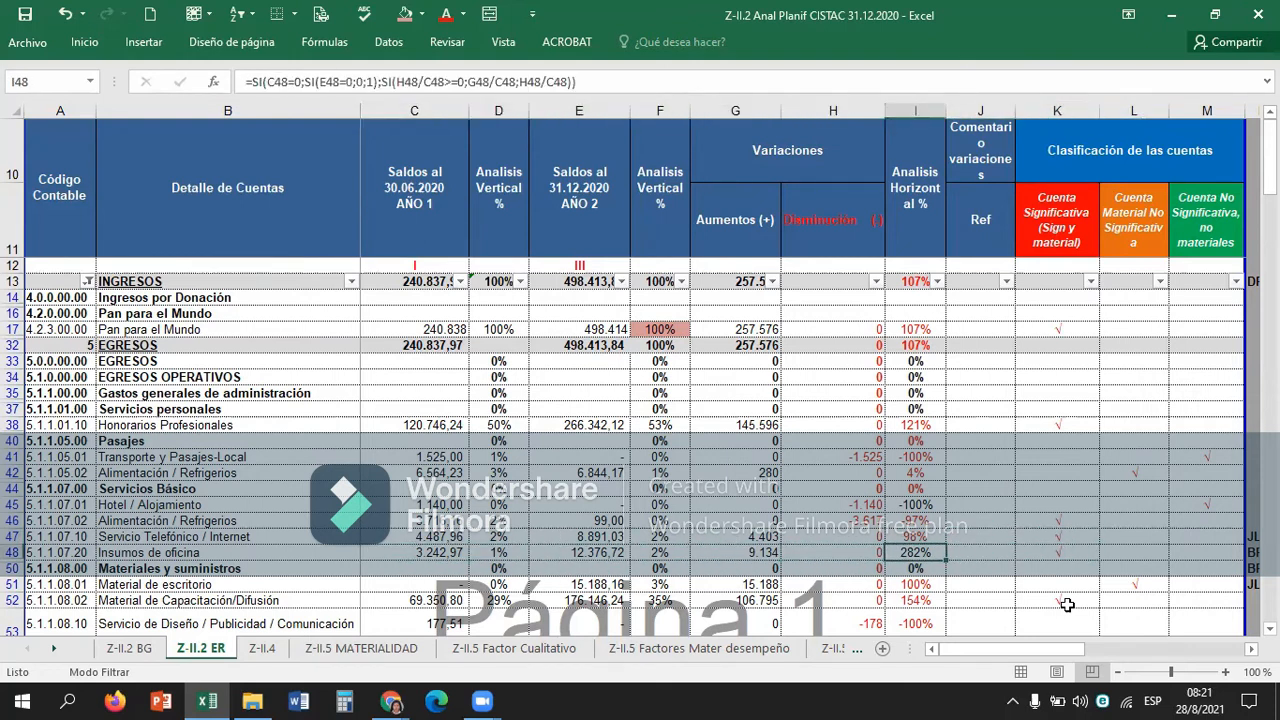
Compare the figures of Insumos de oficina in row 48 with its Cuenta Significativa mark.
key("Left")
key("Left")
key("Left")
key("Left")
key("Right")
key("Right")
key("Right")
key("Right")
key("Right")
key("Right")
key("Right")
key("Left")
Look over the classification marks of the Materiales y suministros accounts from row 50 to row 57.
key("Down")
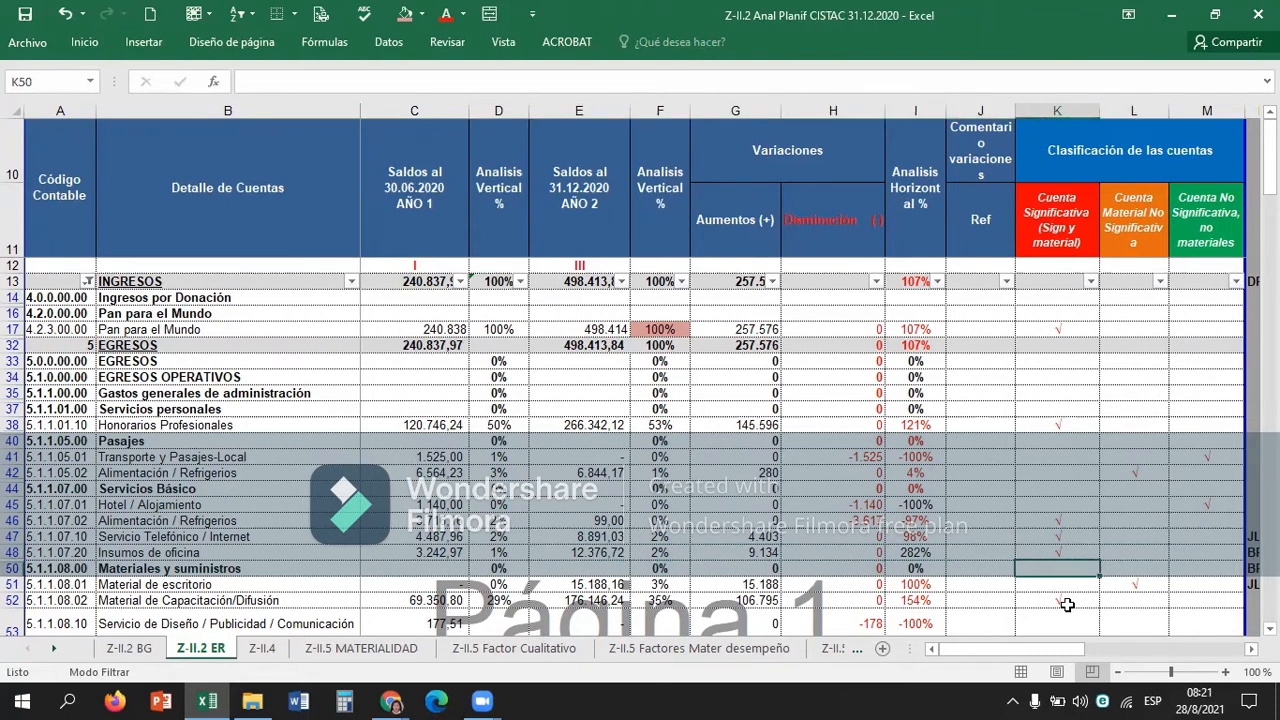
key("Down")
key("Down")
key("Down")
key("Down")
key("Down")
key("Down")
key("Down")
key("Down")
key("Down")
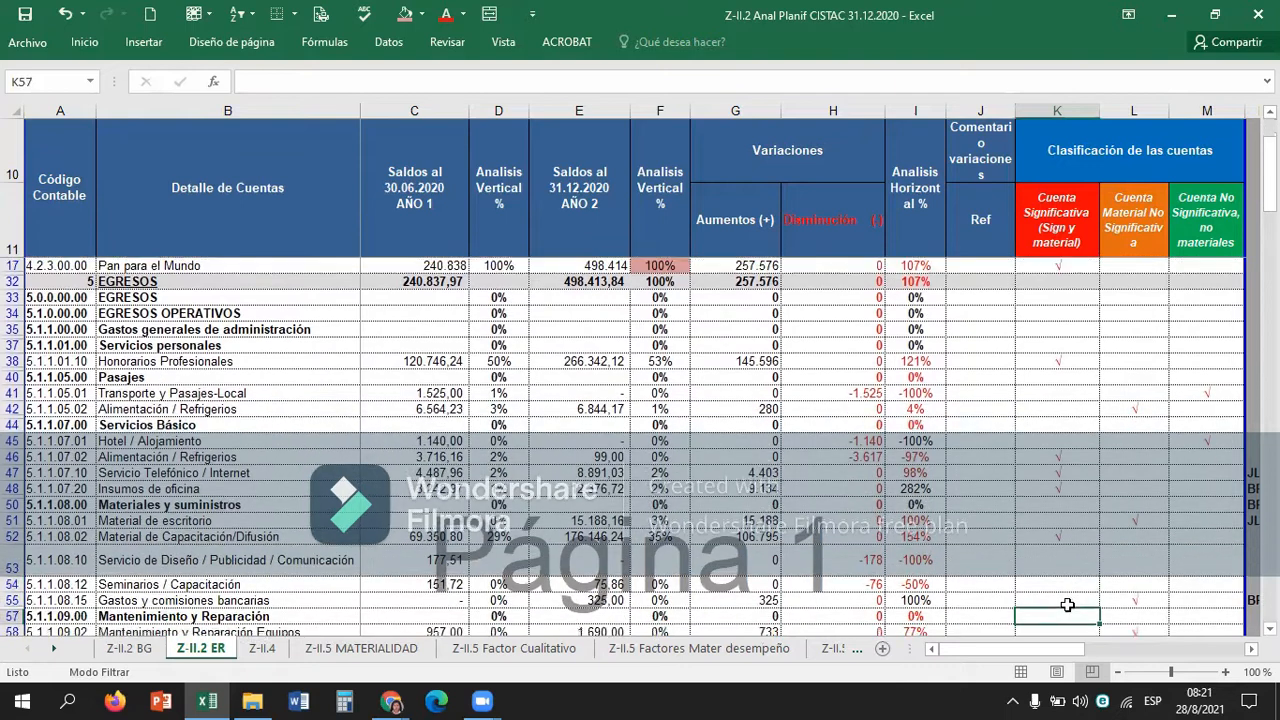
key("Up")
key("Up")
key("Up")
key("Up")
key("Up")
key("Up")
key("Up")
key("Up")
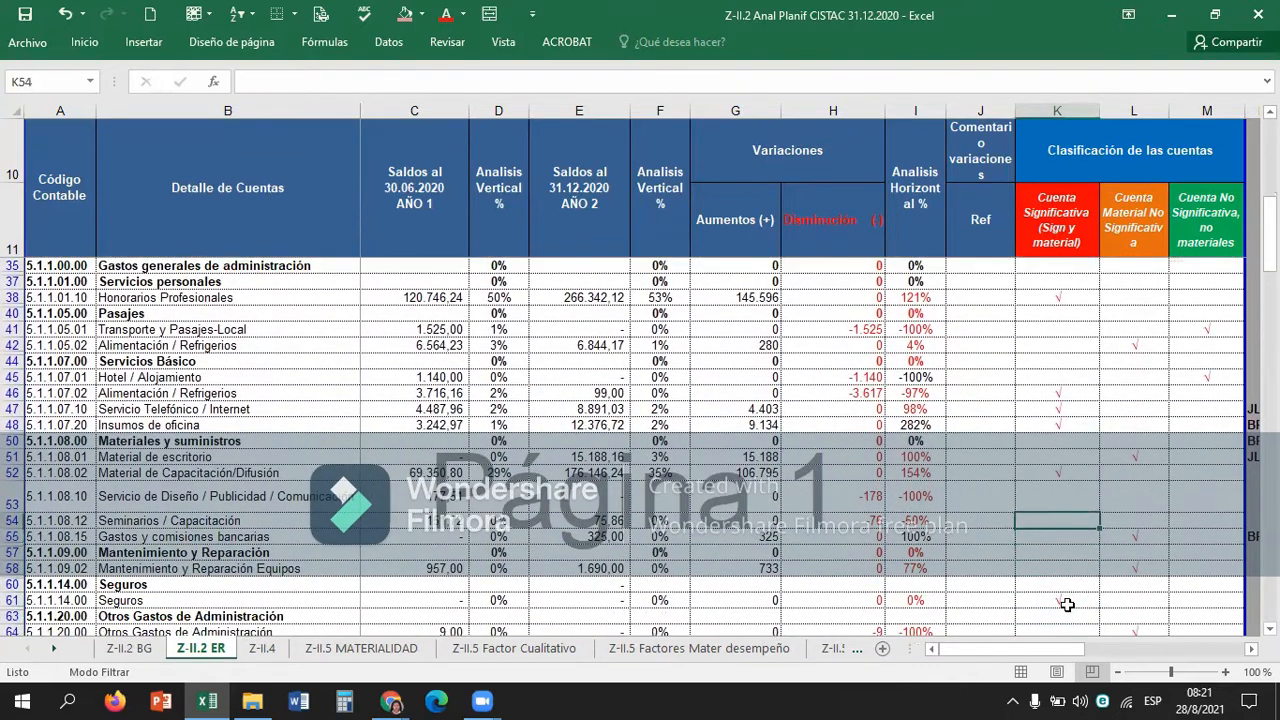
Compare the 31.12.2020 balance and horizontal analysis of Material de escritorio in row 51 with its classification mark.
key("Left")
key("Left")
key("Left")
key("Left")
key("Left")
key("Left")
key("Left")
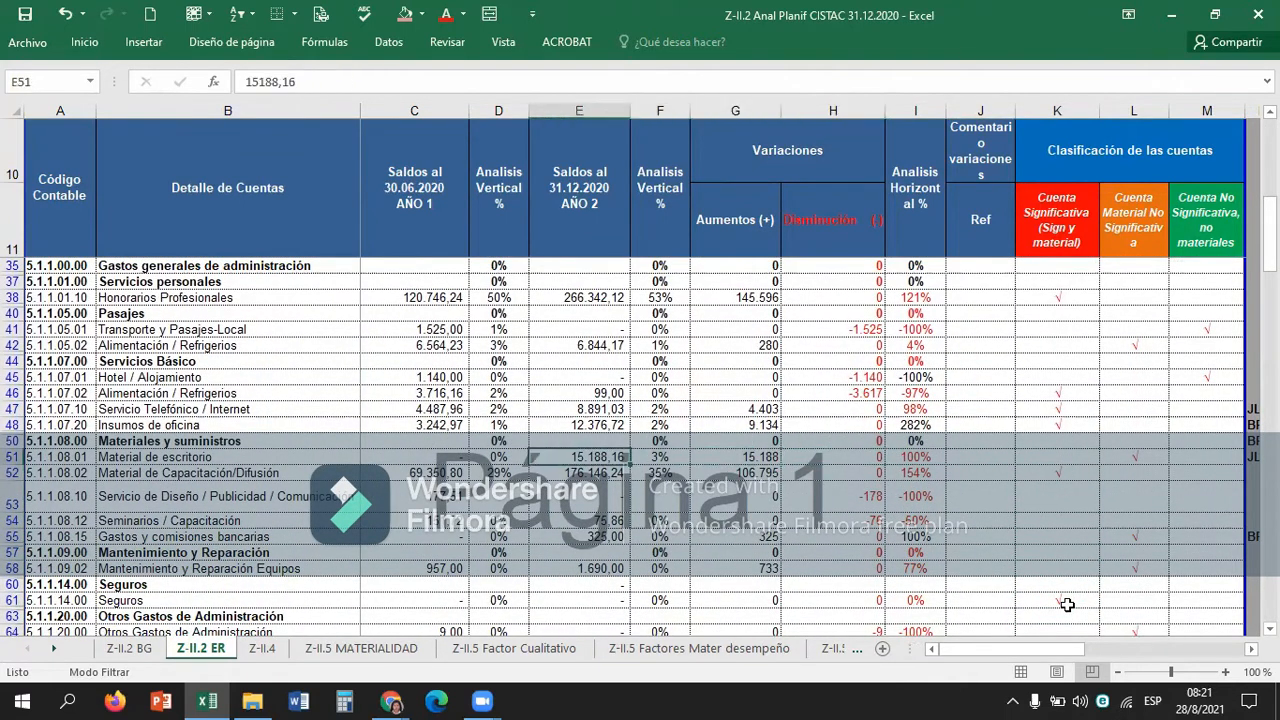
key("Right")
key("Right")
key("Right")
key("Right")
key("Right")
key("Right")
key("Right")
key("Right")
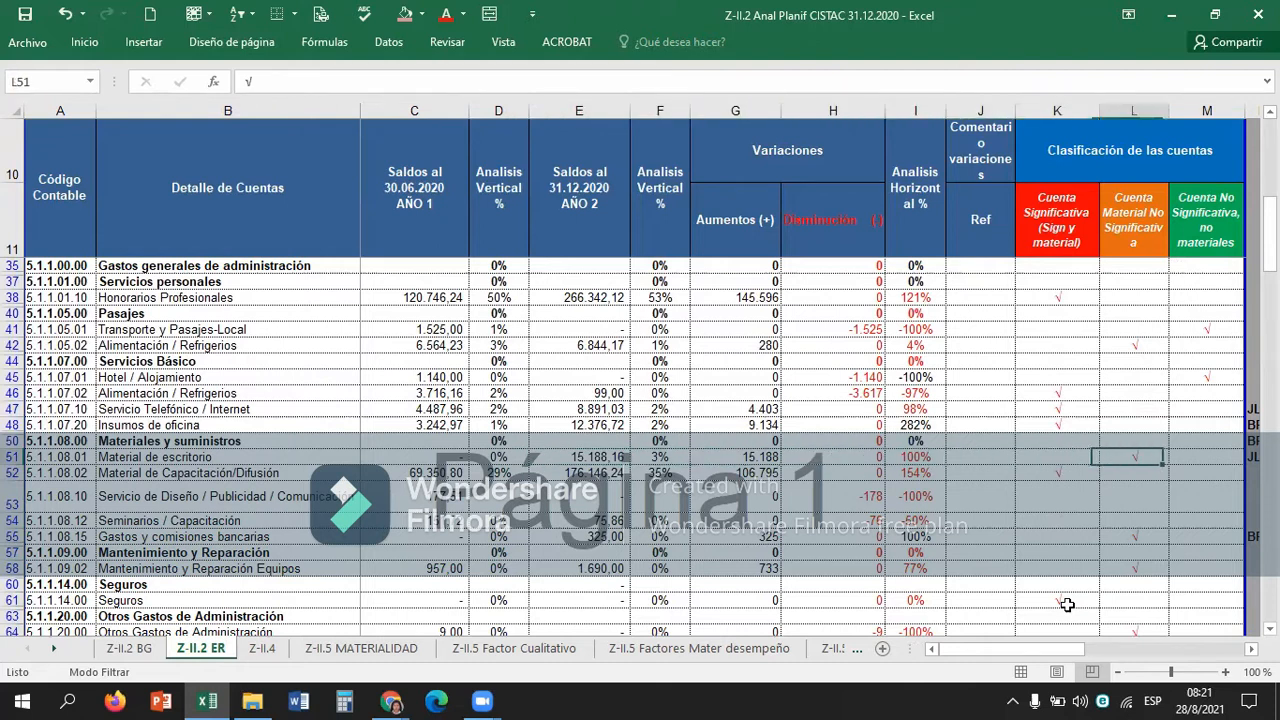
key("Left")
key("Left")
key("Right")
Select the three classification columns from K51 down to row 82 to review the remaining accounts' marks.
key("shift+Right")
key("shift+Right")
key("shift+Down")
key("shift+Down")
key("shift+Down")
key("shift+Down")
key("shift+Down")
key("shift+Down")
key("shift+Down")
key("shift+Down")
key("shift+Down")
key("shift+Down")
key("shift+Down")
key("shift+Down")
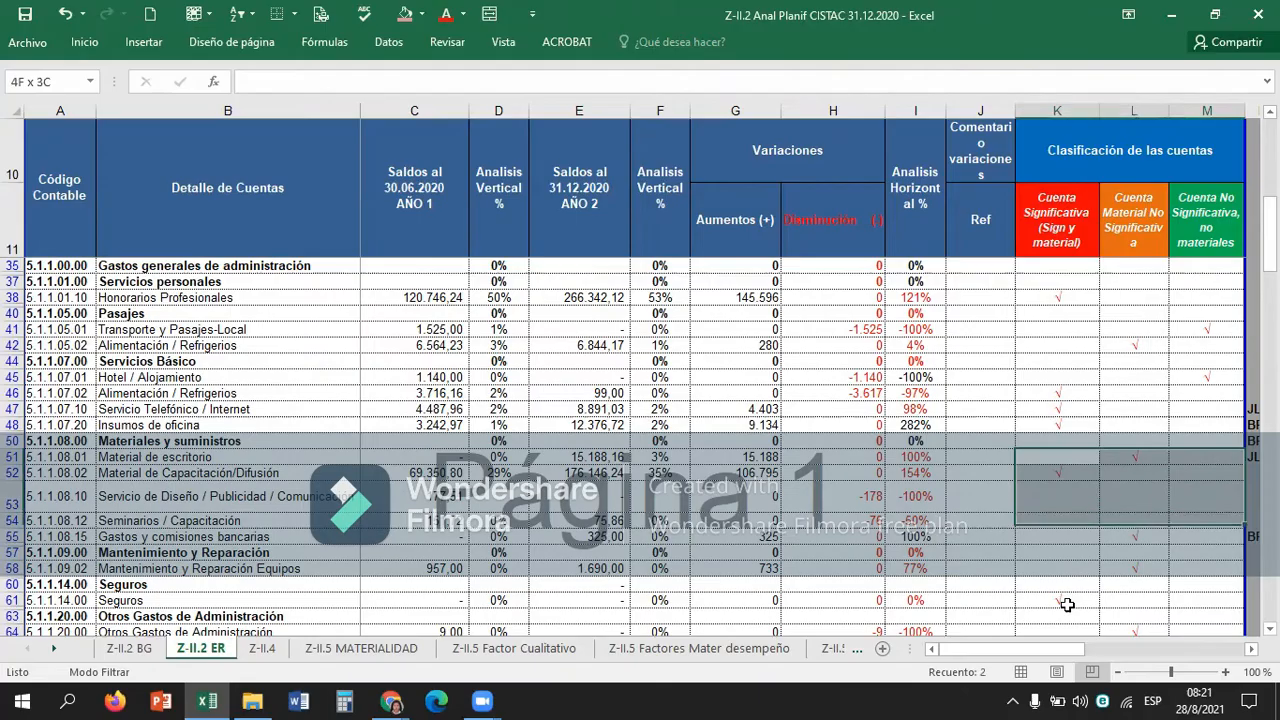
key("shift+Down")
key("shift+Down")
key("shift+Down")
key("shift+Down")
key("shift+Down")
key("shift+Down")
key("shift+Down")
key("shift+Down")
key("shift+Down")
key("shift+Down")
key("shift+Down")
key("shift+Down")
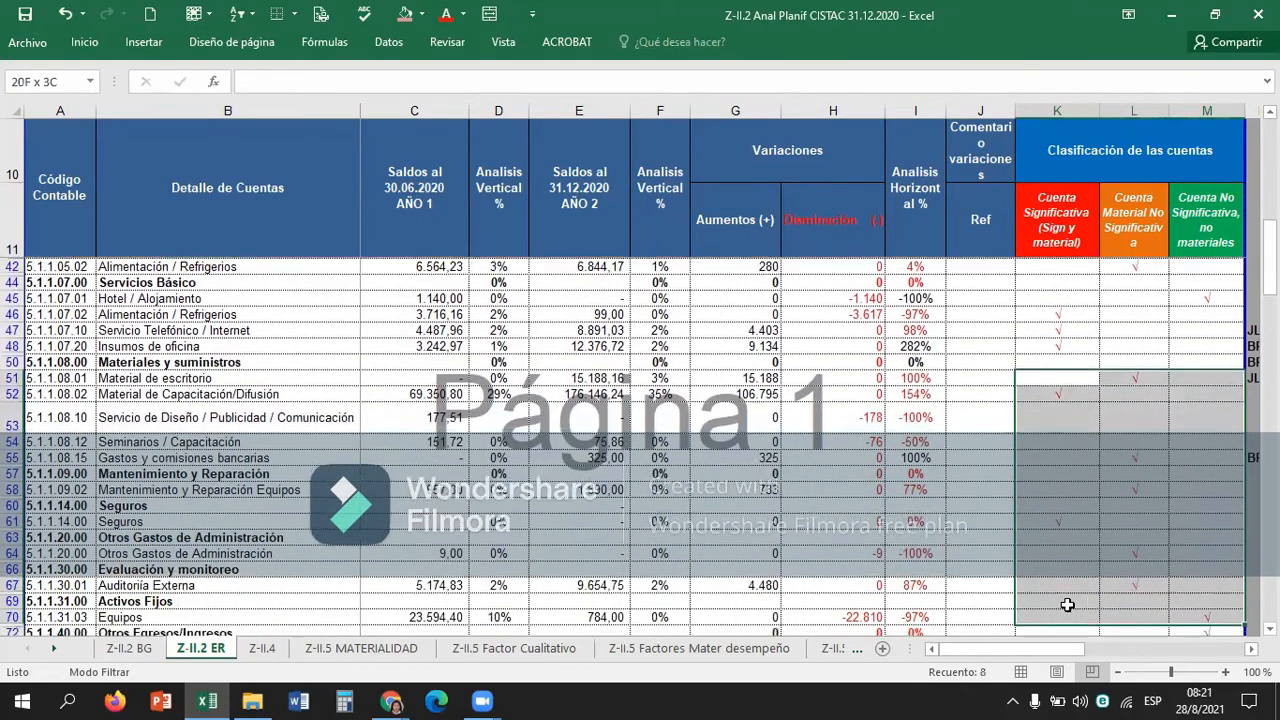
key("shift+Up")
key("shift+Down")
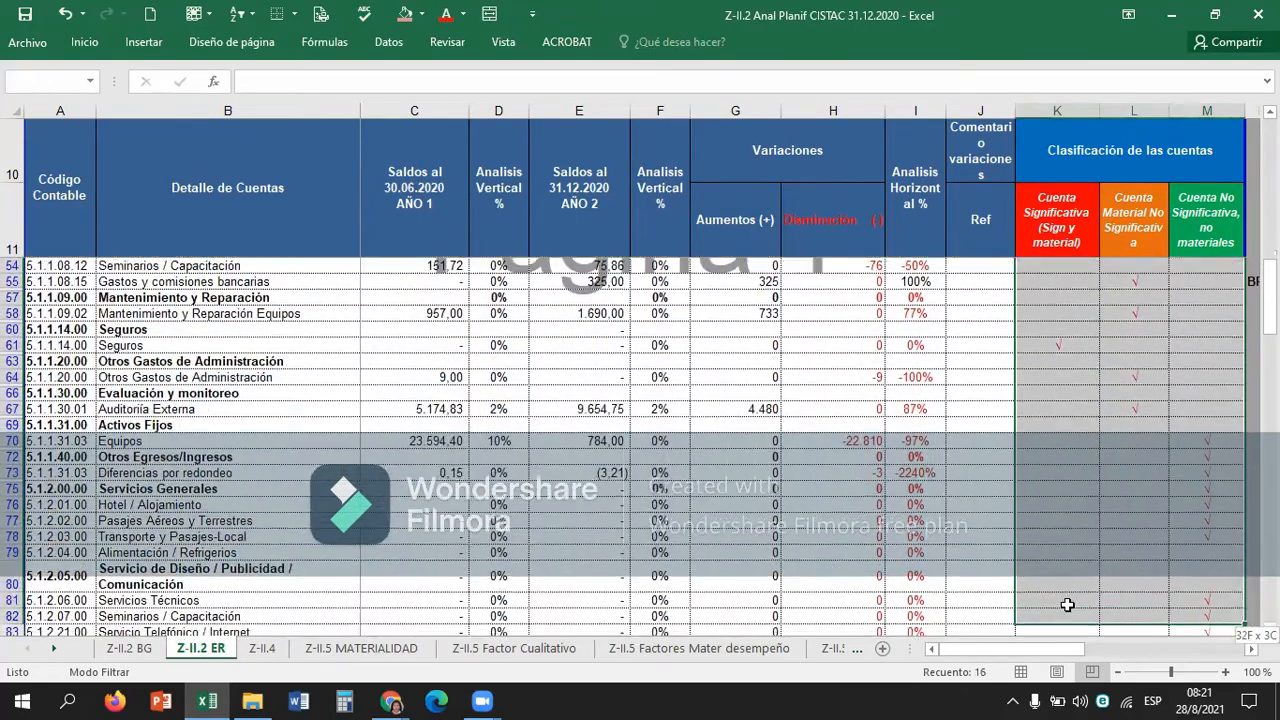
key("shift+Up")
Return to the Cuenta Material No Significativa mark of Material de escritorio in L51.
key("Up")
key("Up")
key("Up")
key("Down")
key("Down")
key("Right")
key("Left")
key("Down")
key("Right")
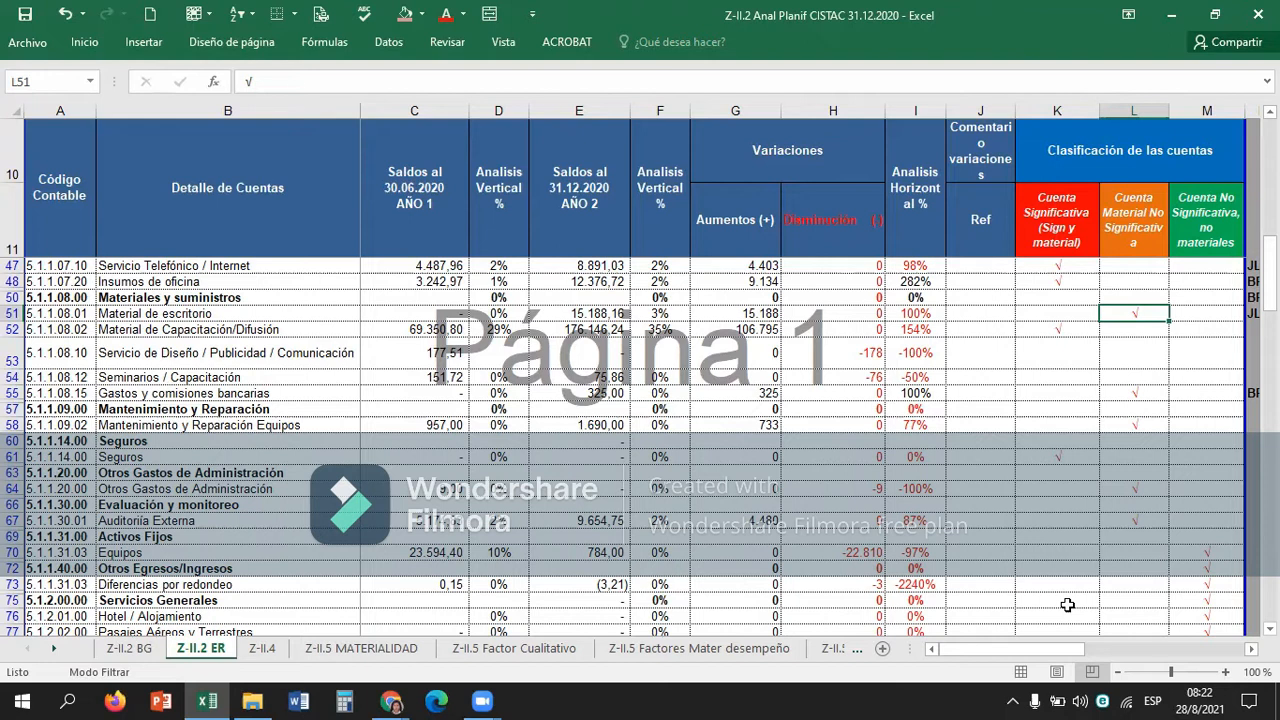
Examine the 30.06.2020 balance and the increase of Material de Capacitación/Difusión in row 52 against its classification mark.
key("Down")
key("Left")
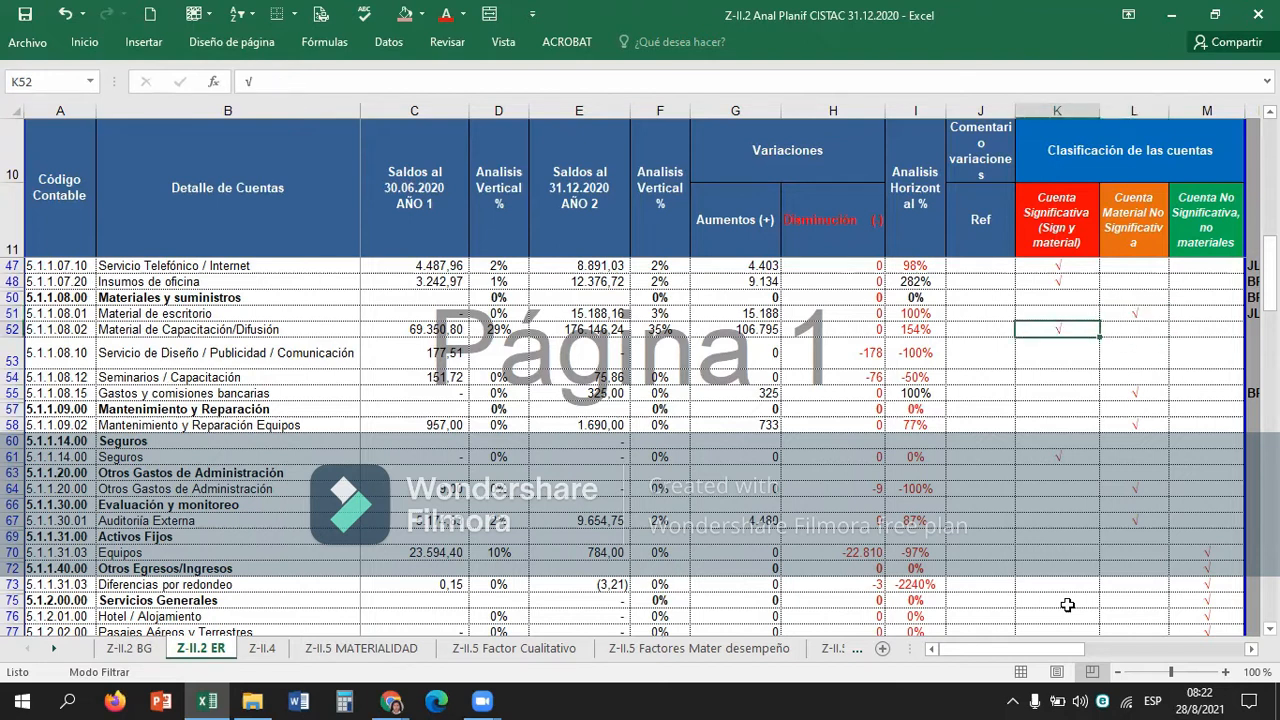
key("Left")
key("Left")
key("Left")
key("Left")
key("Left")
key("Left")
key("Left")
key("Left")
key("Left")
key("Left")
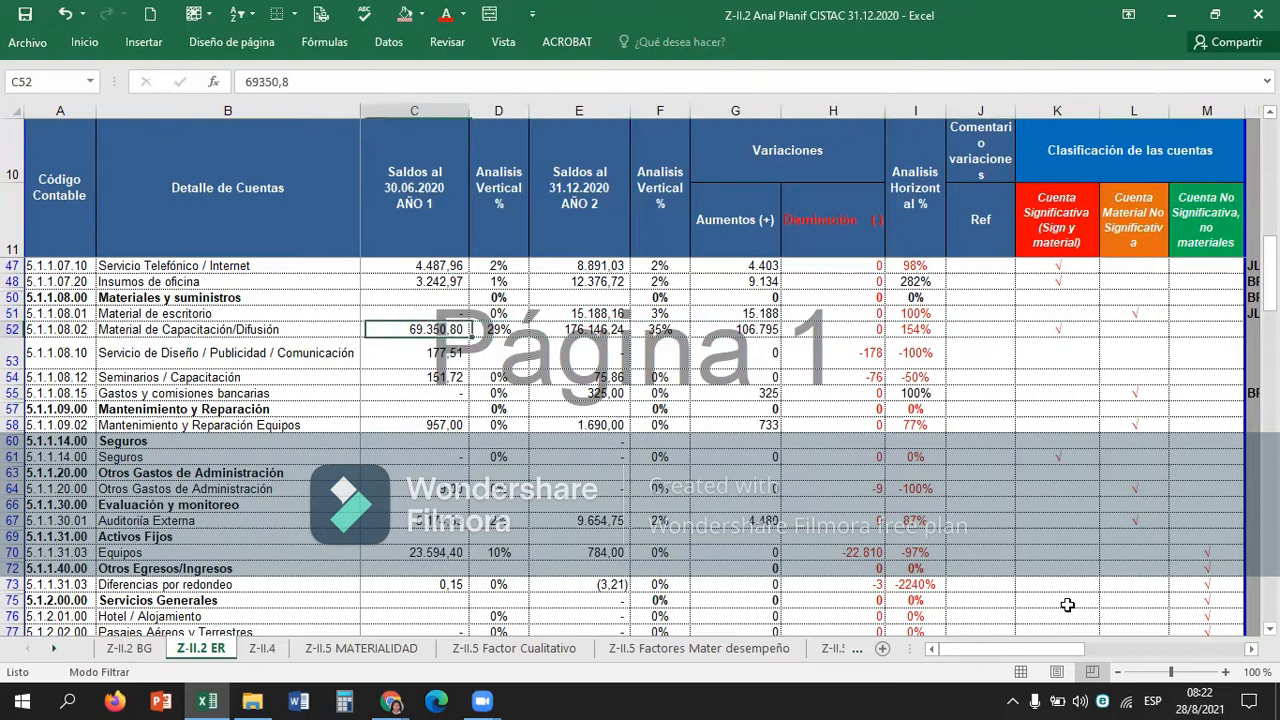
key("Right")
key("Right")
key("Right")
key("Right")
key("Right")
key("Right")
key("Right")
key("Right")
key("Right")
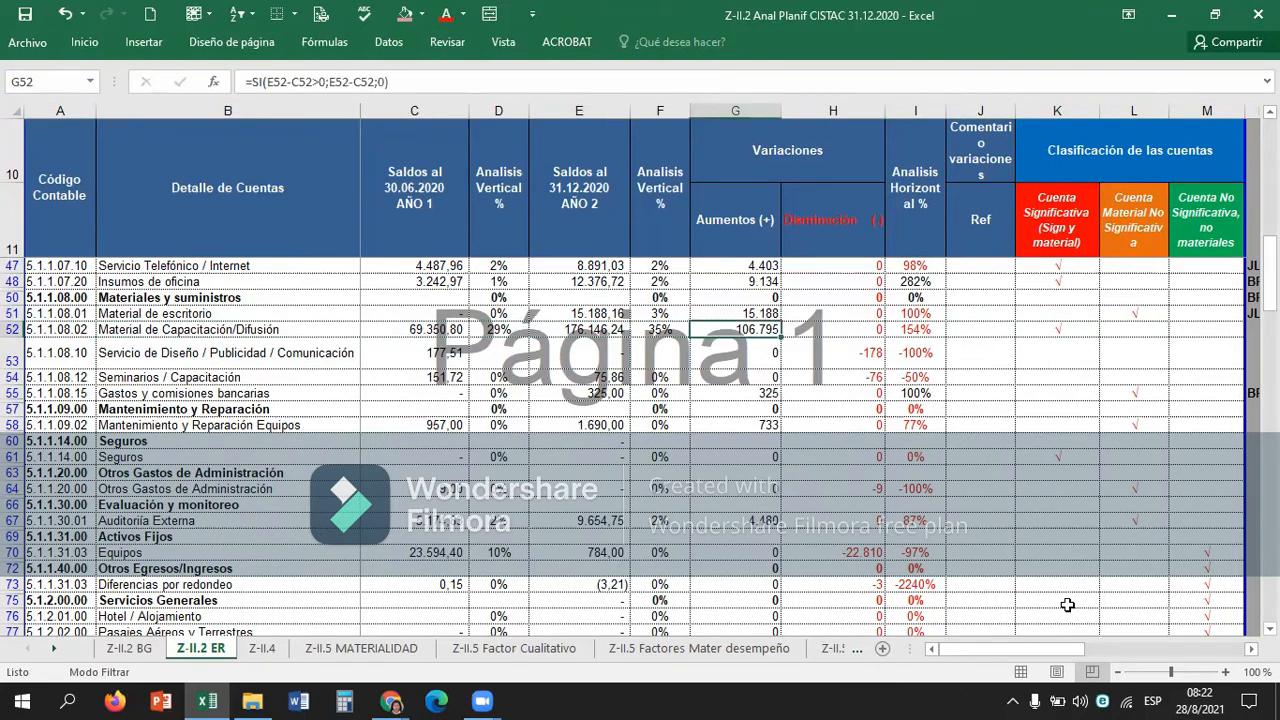
key("Right")
Compare the 31.12.2020 vertical analysis and variations of Material de Capacitación/Difusión with its Cuenta Significativa mark in K52.
key("Down")
key("Right")
key("Left")
key("Left")
key("Left")
key("Left")
key("Up")
key("Right")
key("Left")
key("Left")
key("Left")
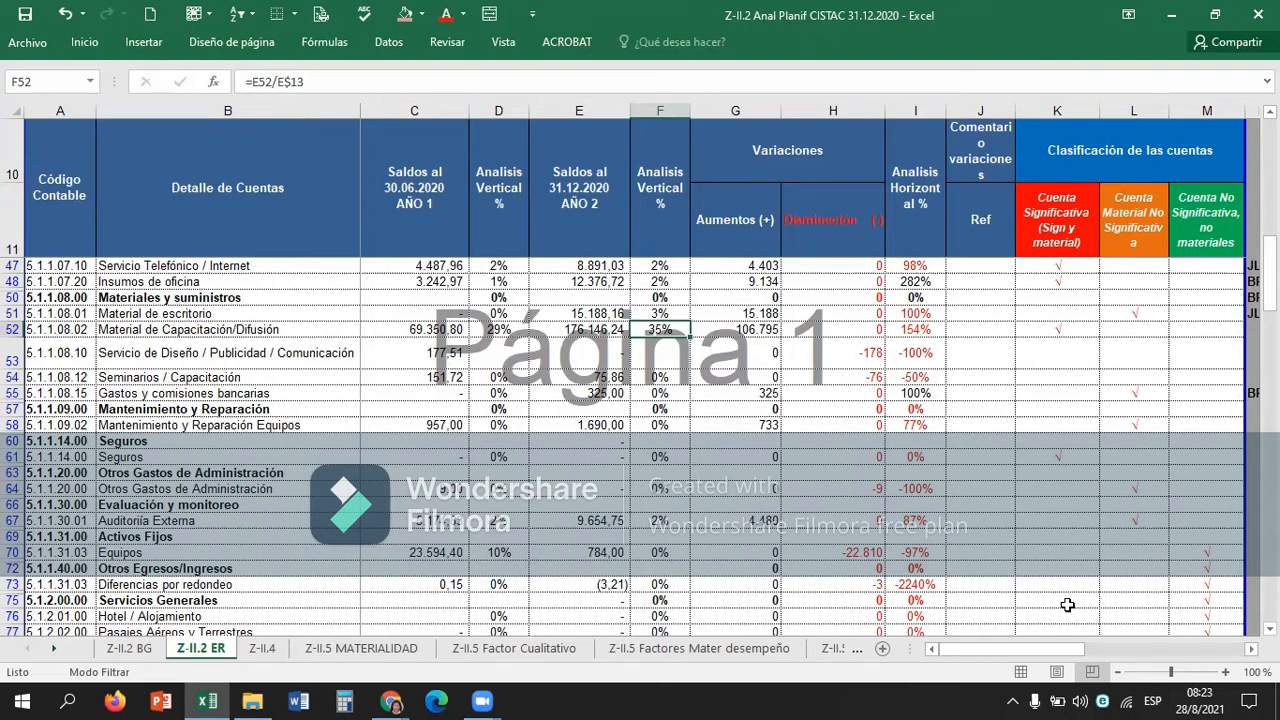
key("Right")
key("Right")
key("Right")
key("Right")
key("Right")
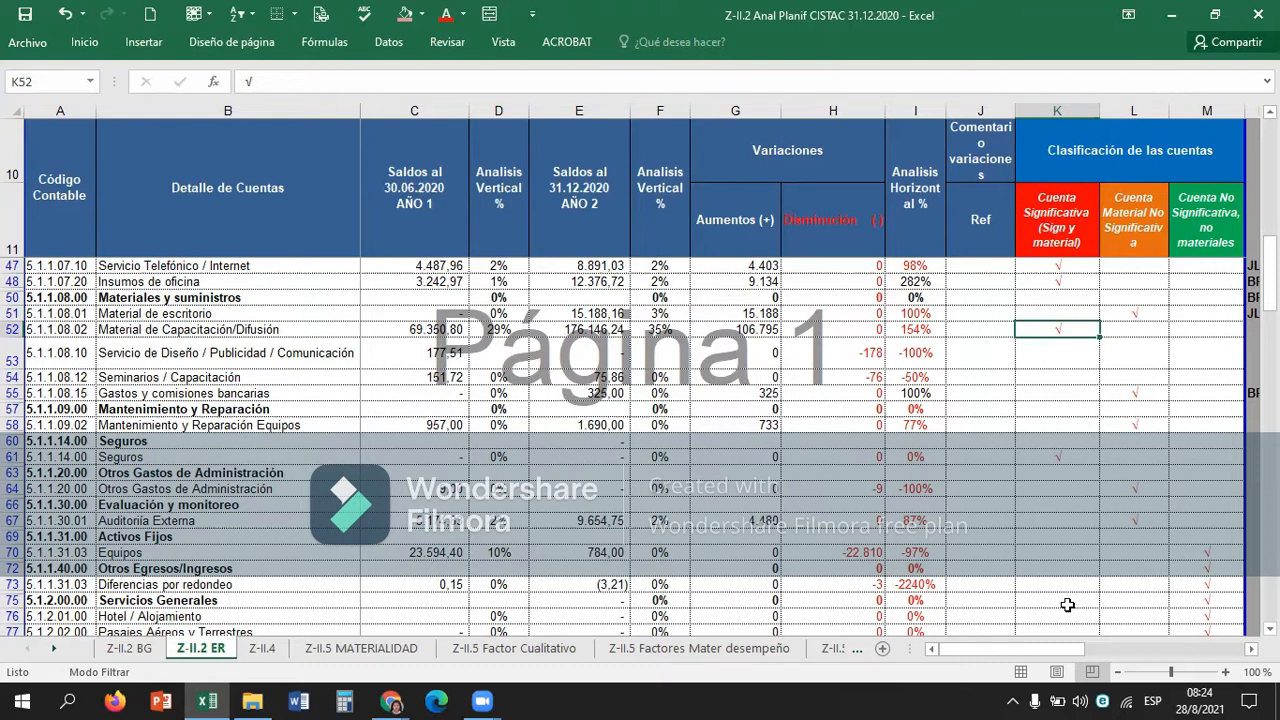
Look over the Cuenta Significativa column from row 53 down to Servicios Técnicos in row 81.
key("Down")
key("Down")
key("Down")
key("Down")
key("Down")
key("Down")
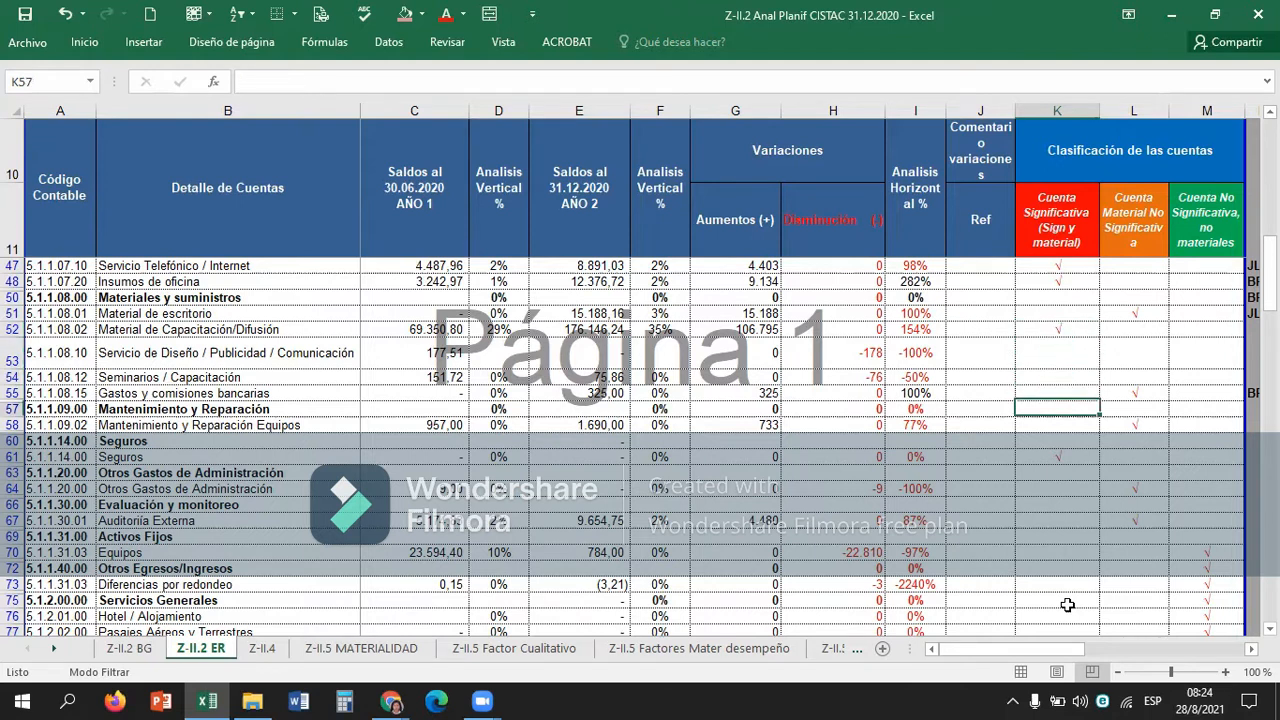
key("Down")
key("Down")
key("Down")
key("Down")
key("Down")
key("Down")
key("Down")
key("Down")
key("Down")
key("Down")
key("Down")
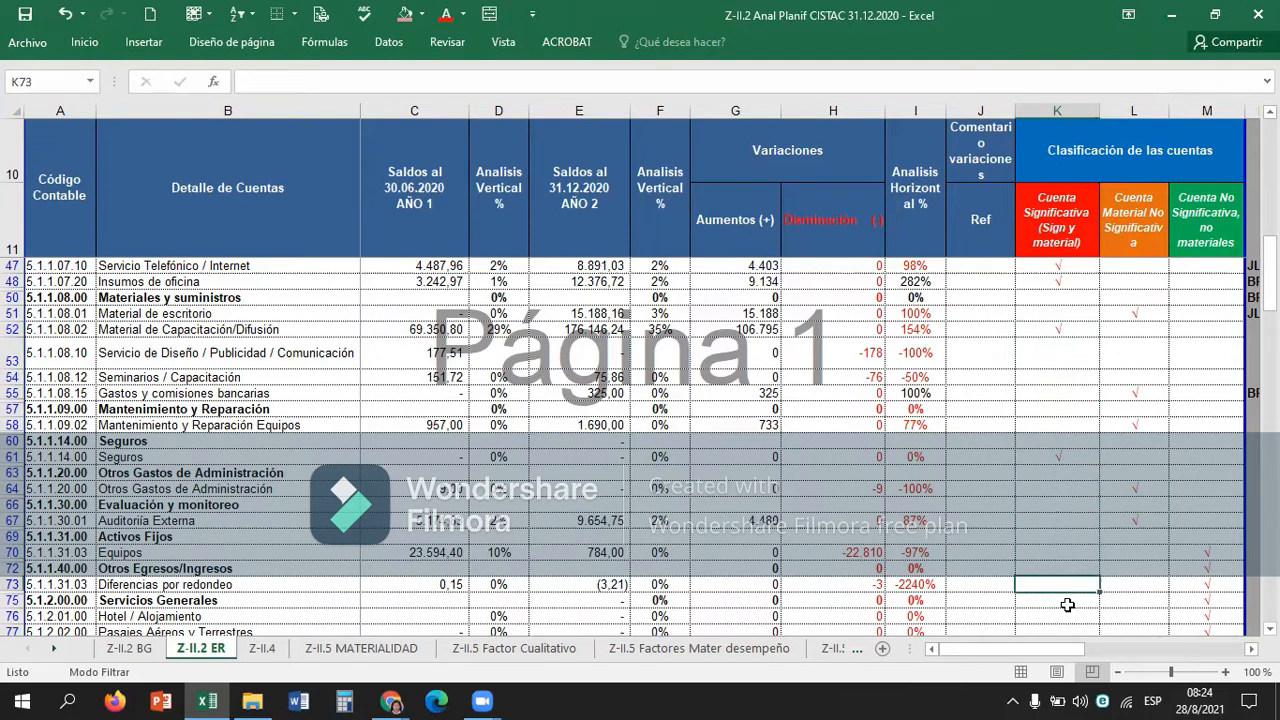
key("Down")
key("Down")
key("Down")
key("Down")
key("Down")
key("Down")
key("Down")
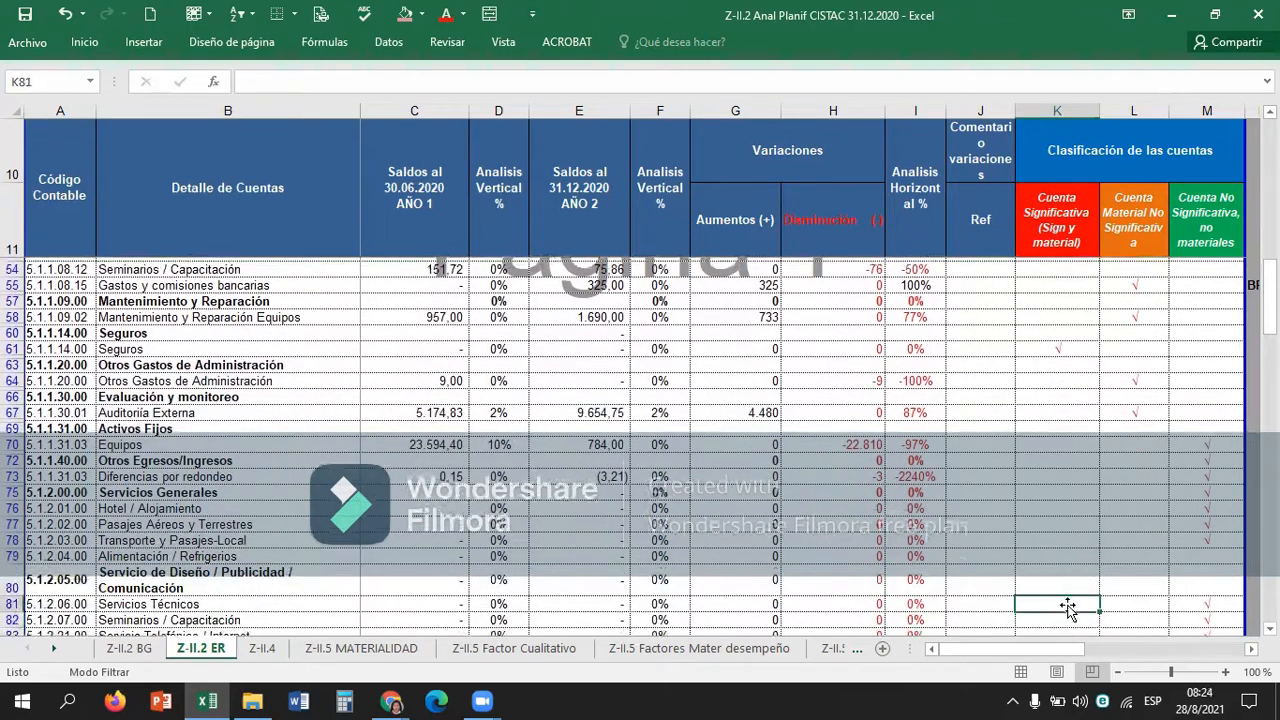